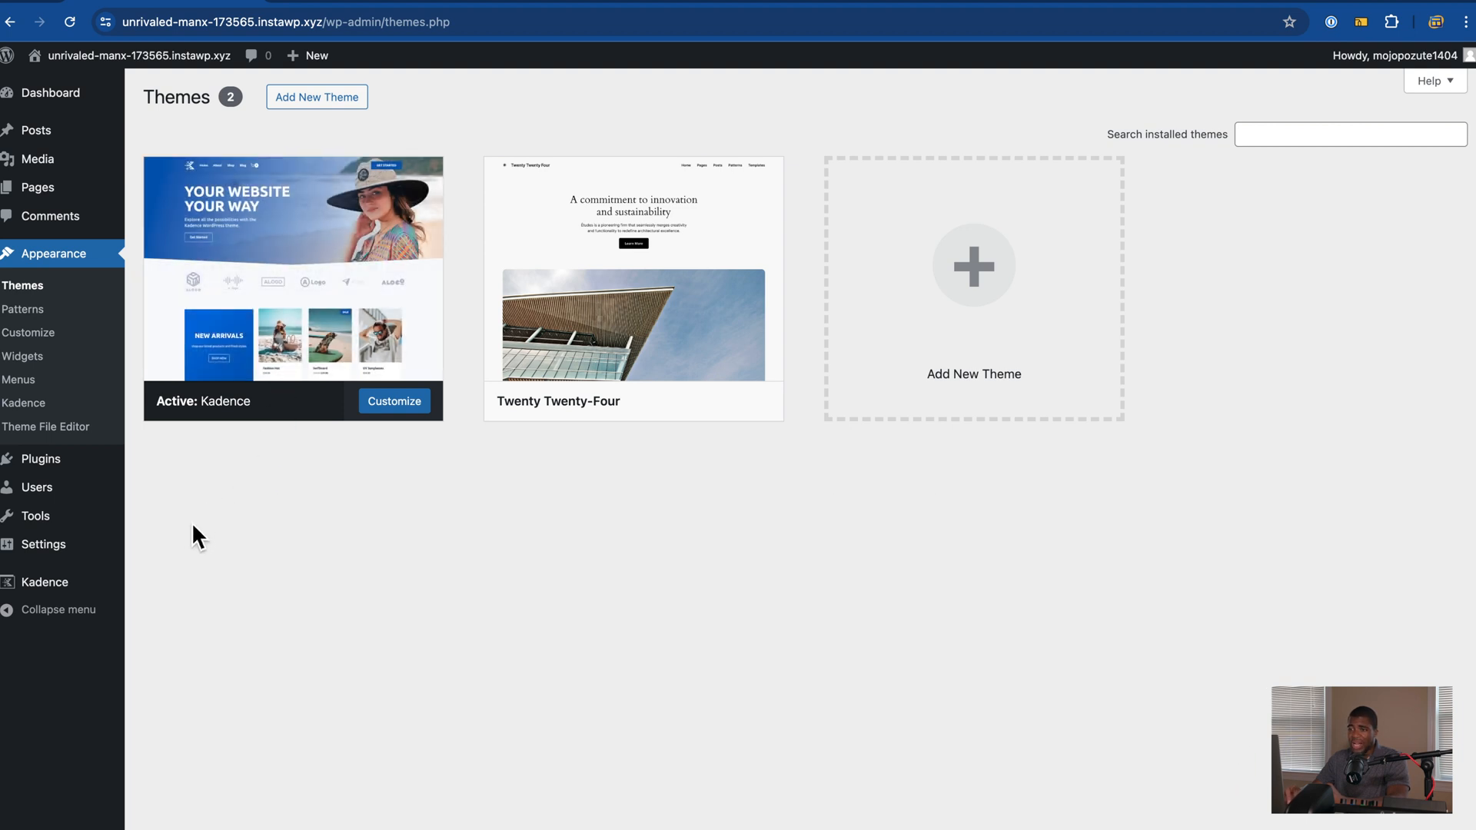
Step: Bring up Appearance > Themes, showing Kadence active alongside Twenty Twenty-Four
mouse_move(89, 471)
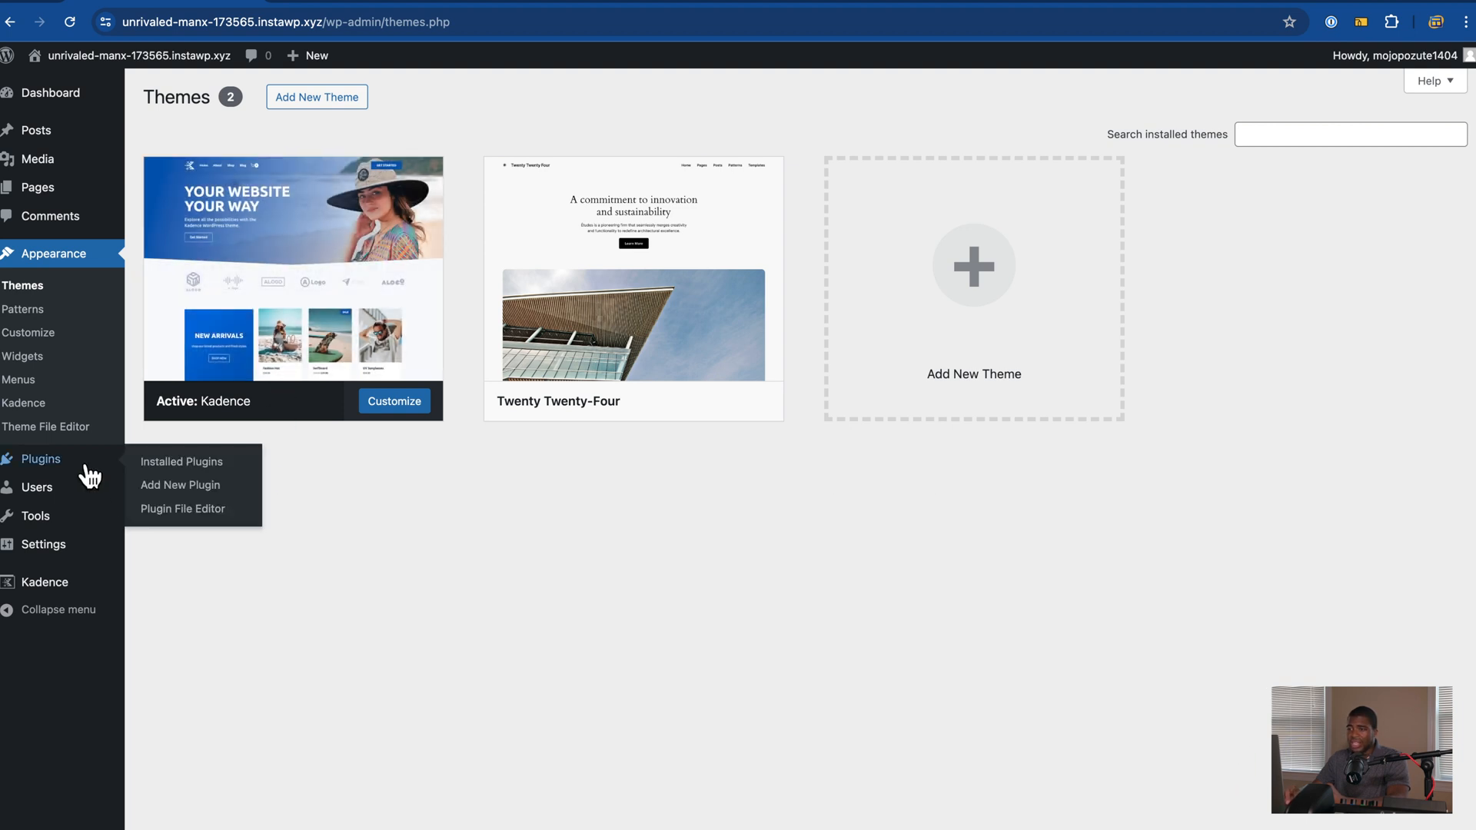
Step: Search plugins for 'presto player', then install and activate The Ultimate Video Player by Presto Player
click(196, 485)
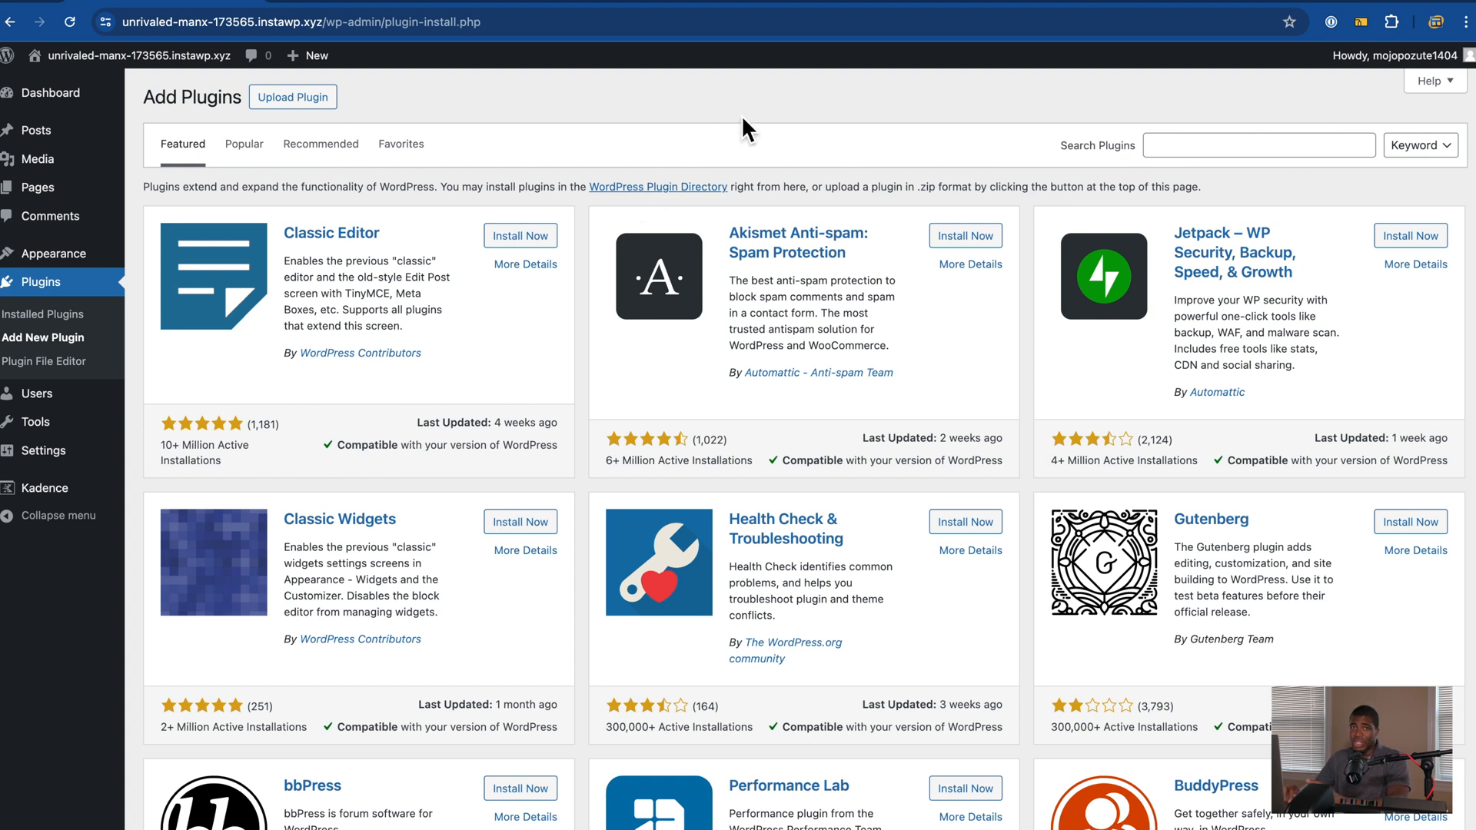
click(1190, 150)
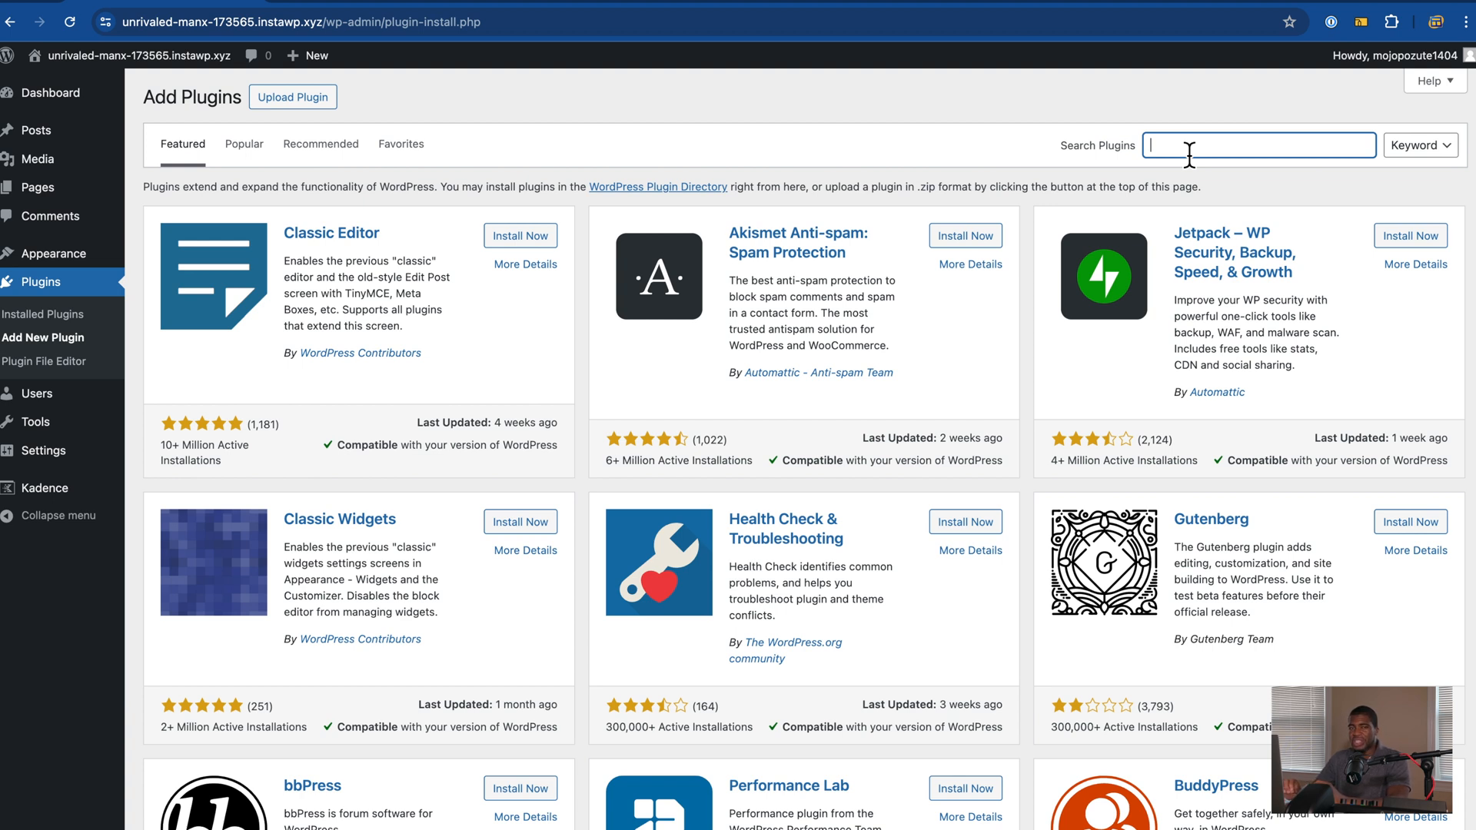
text(pre)
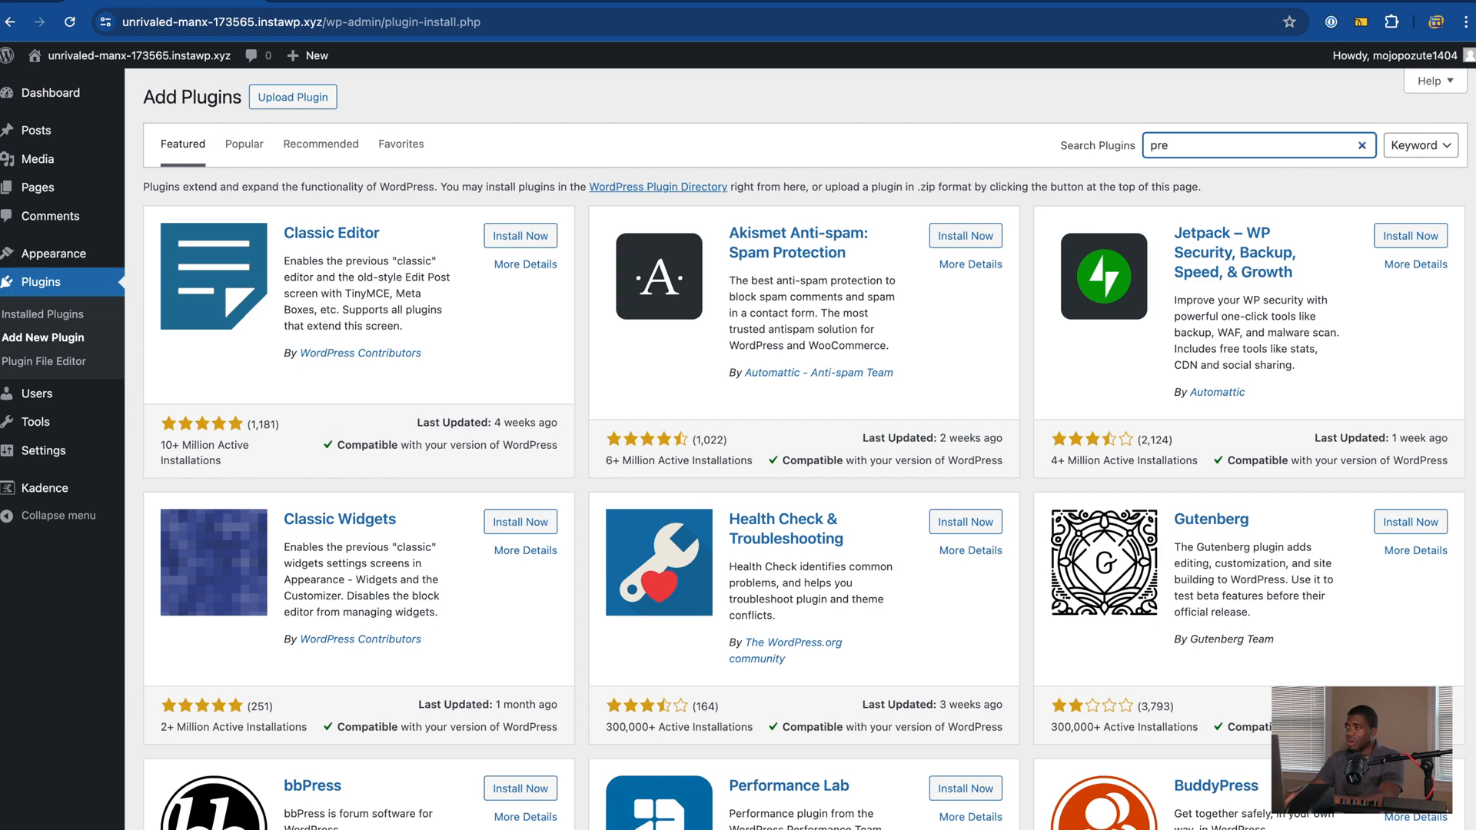
text(sto player)
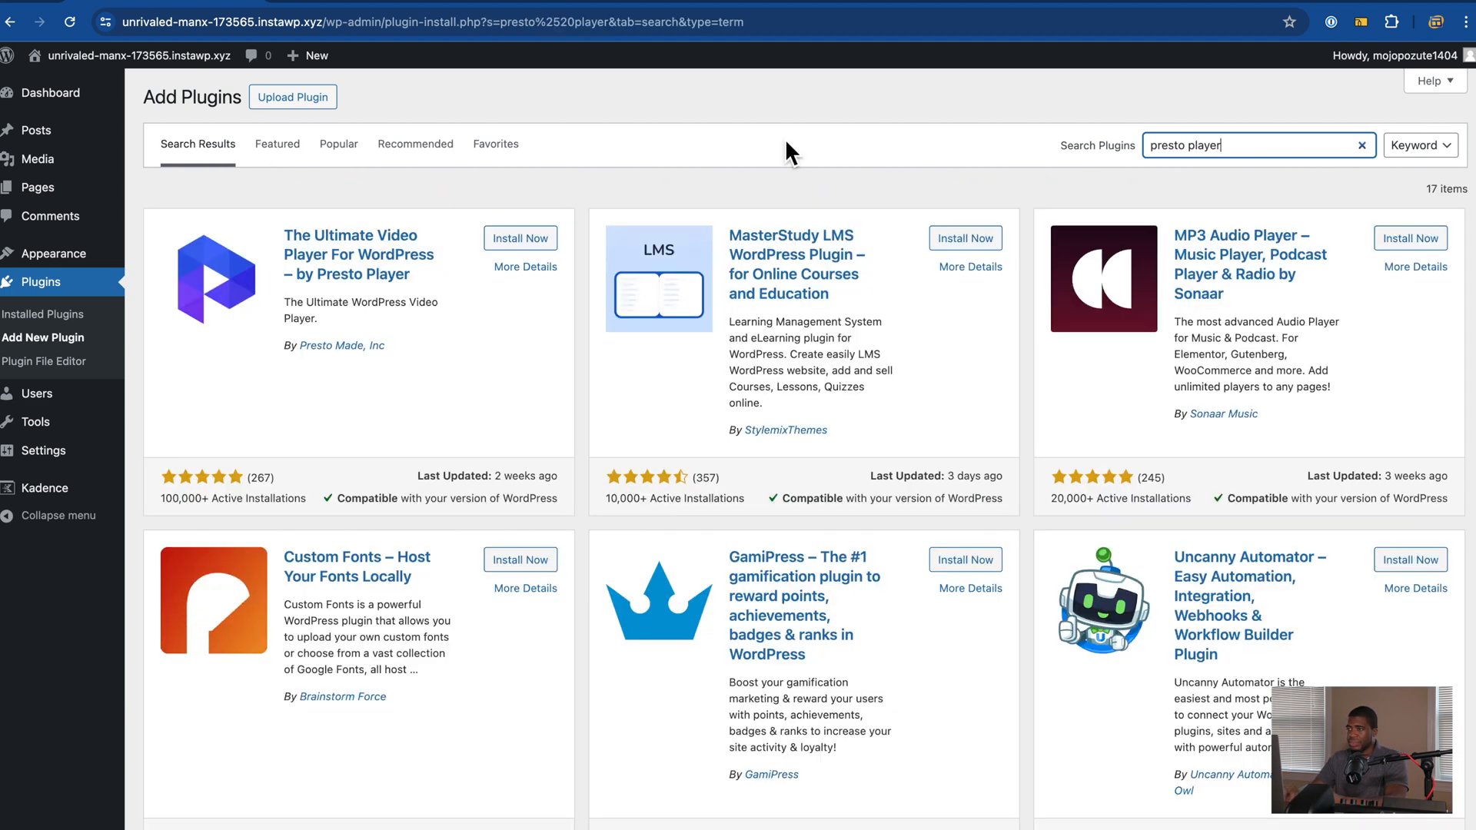
click(529, 239)
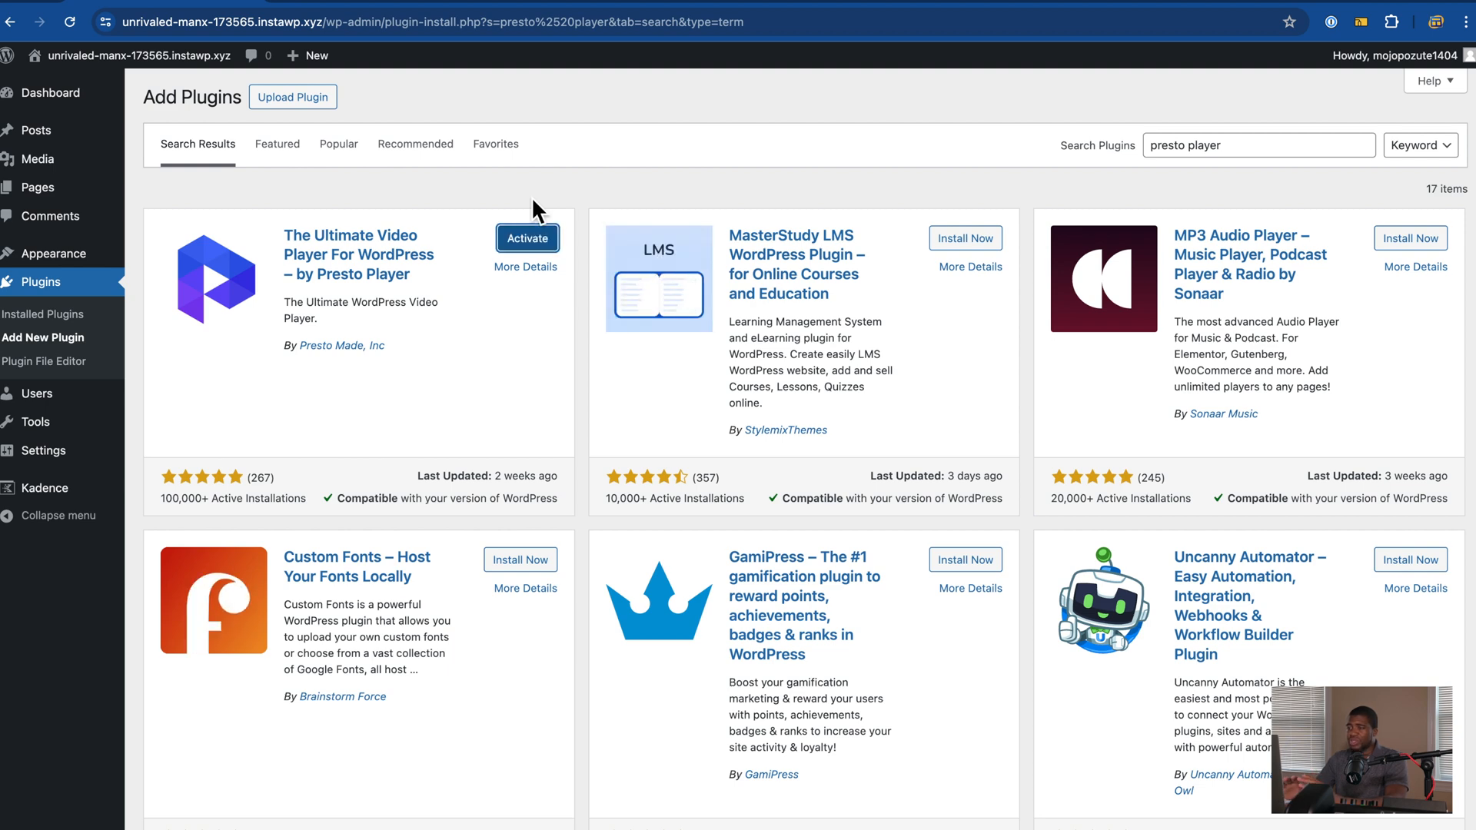
click(527, 238)
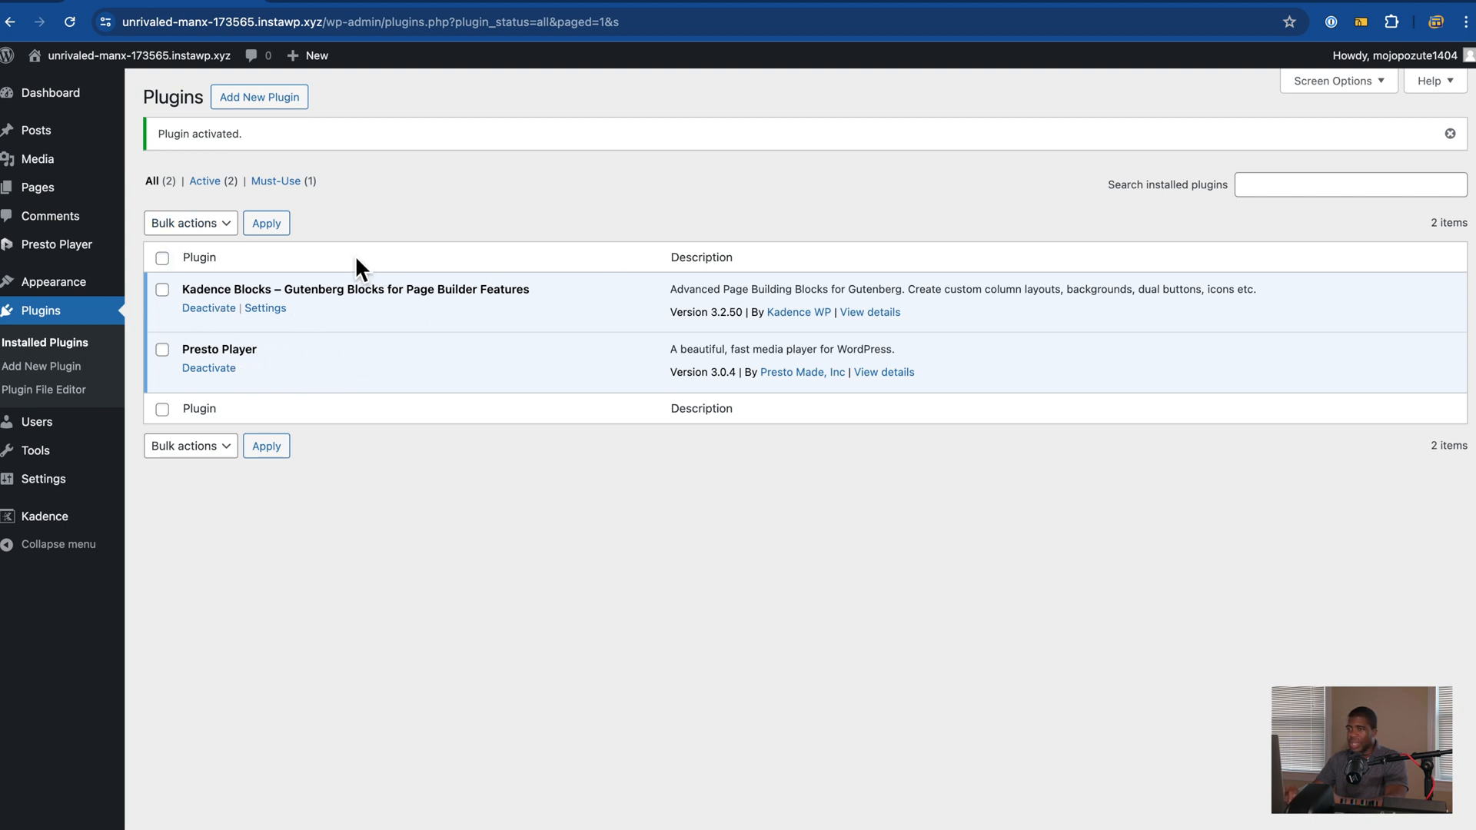
Step: Search plugins for 'Suretriggers', then install and activate SureTriggers to reach its Setup Wizard
click(298, 105)
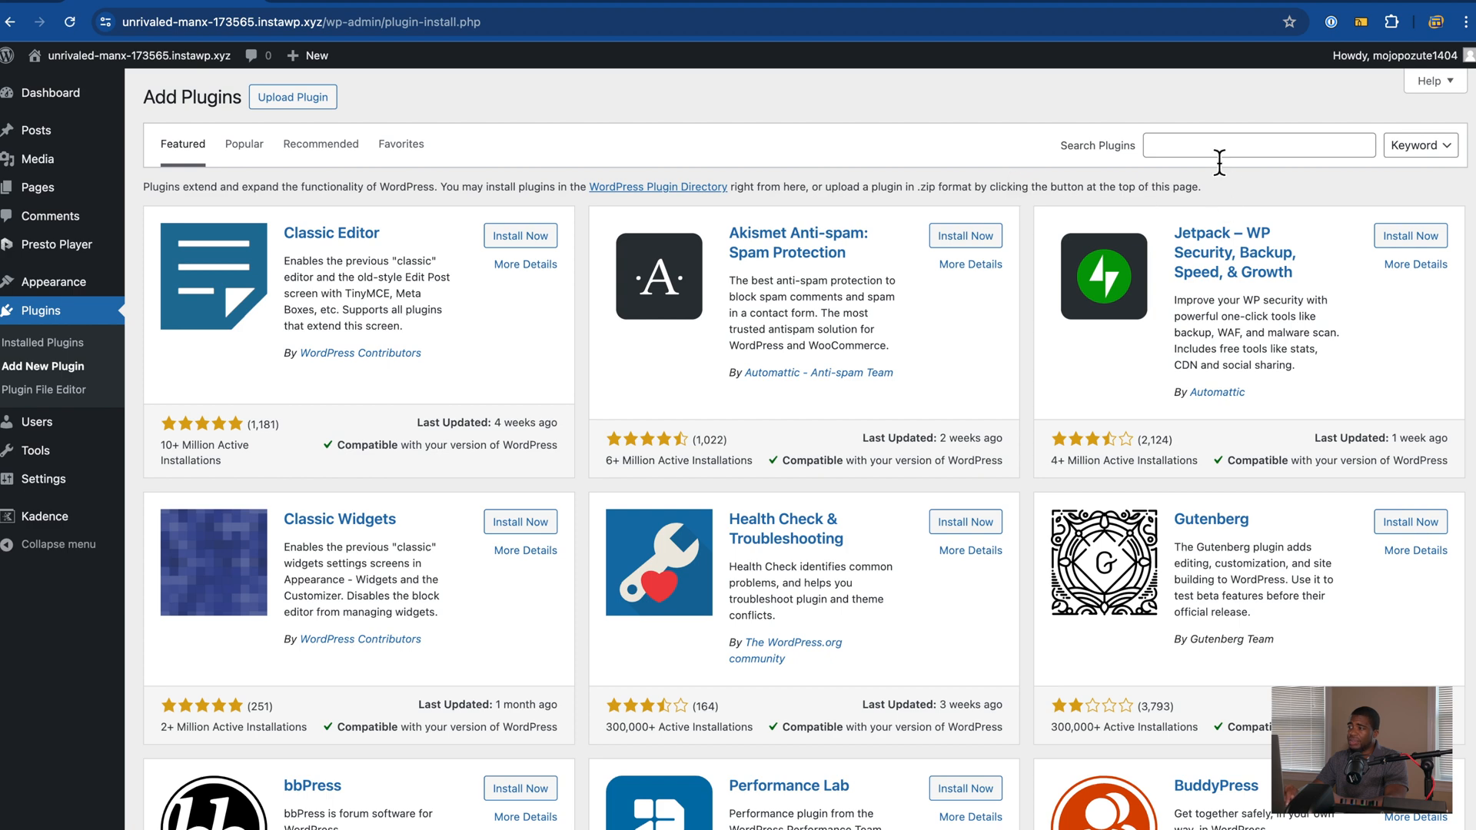
click(1211, 146)
text(Sure)
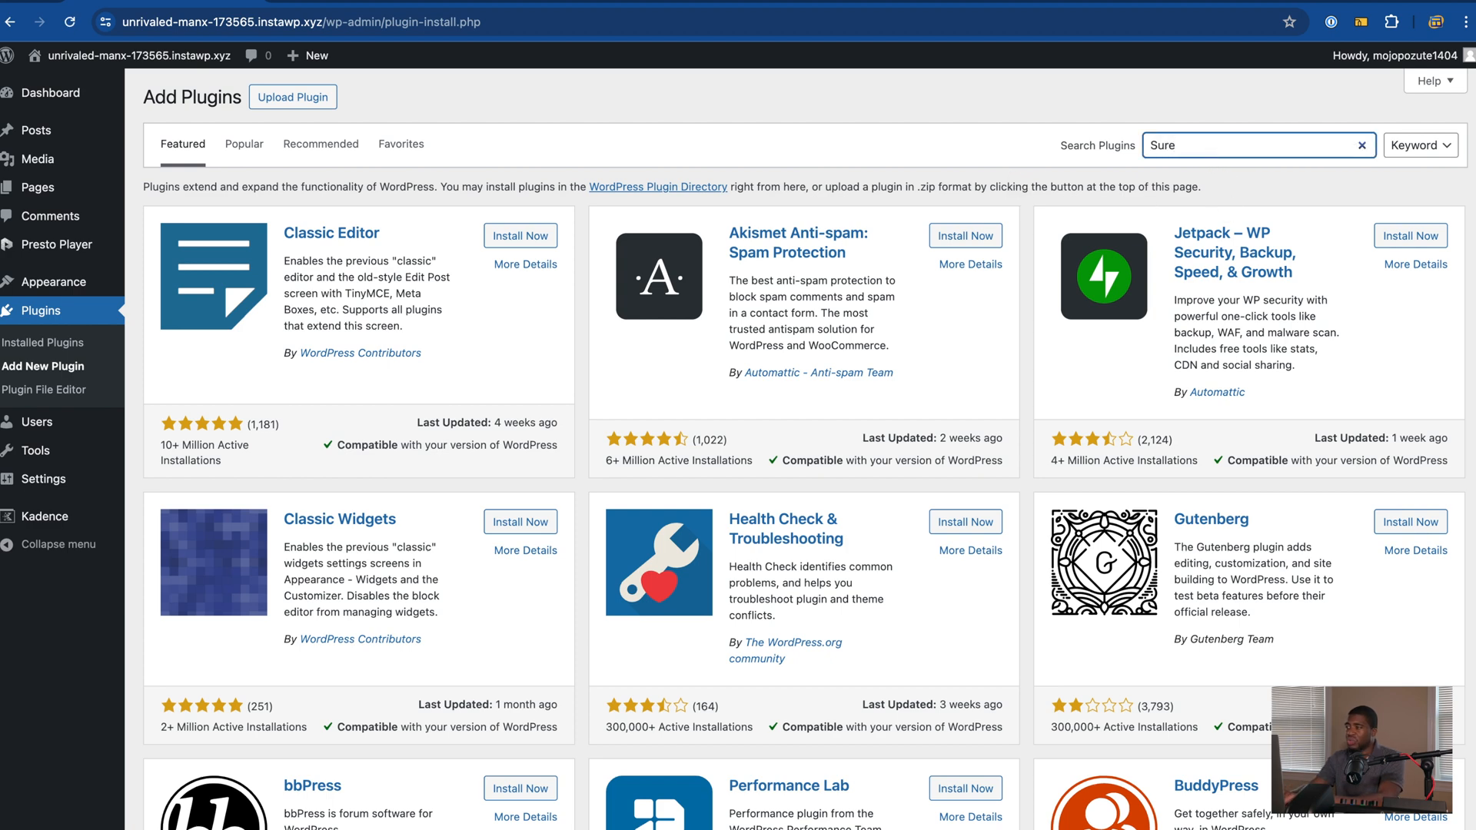
text(triggers)
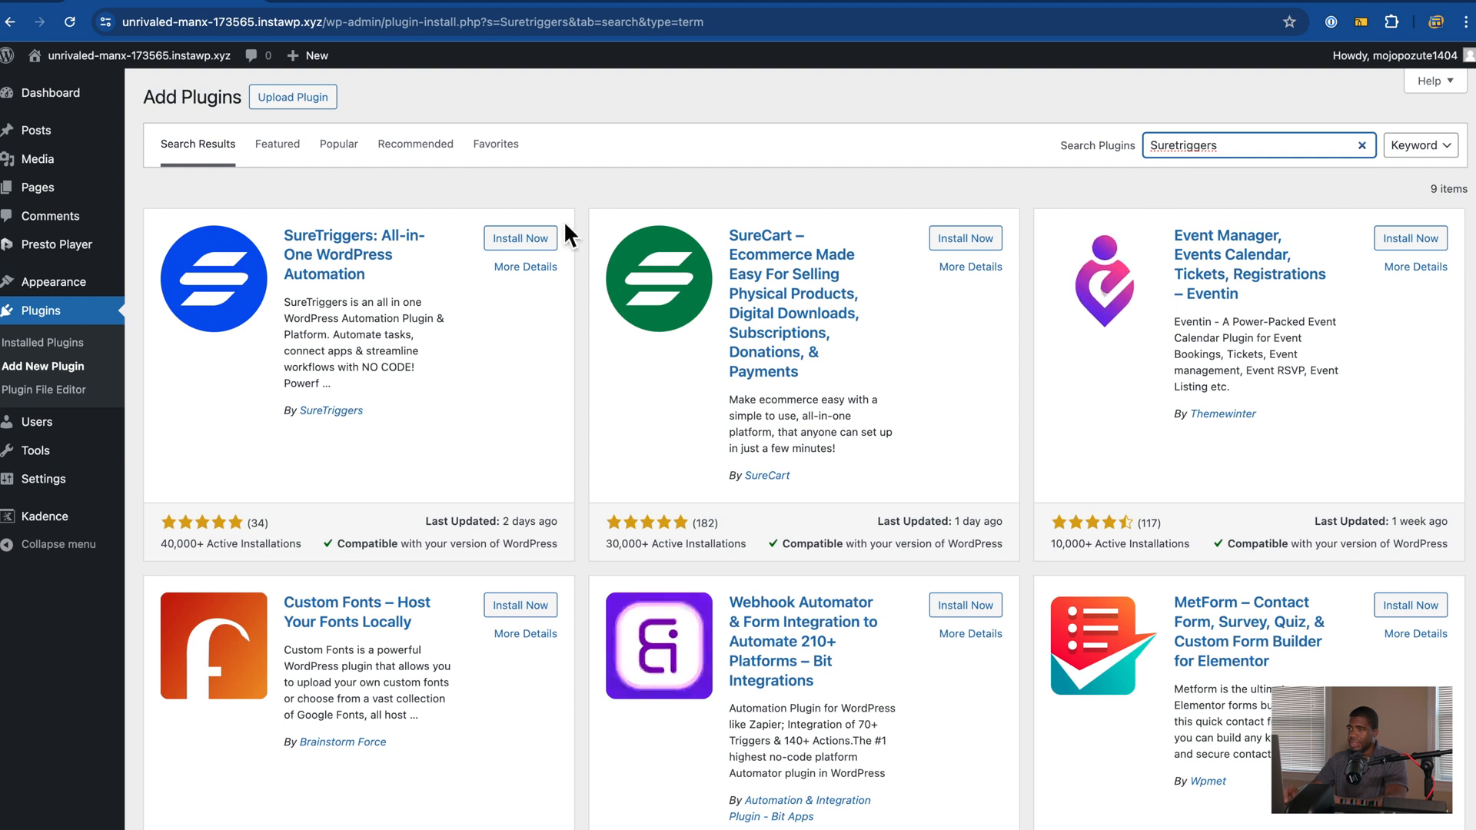
click(536, 240)
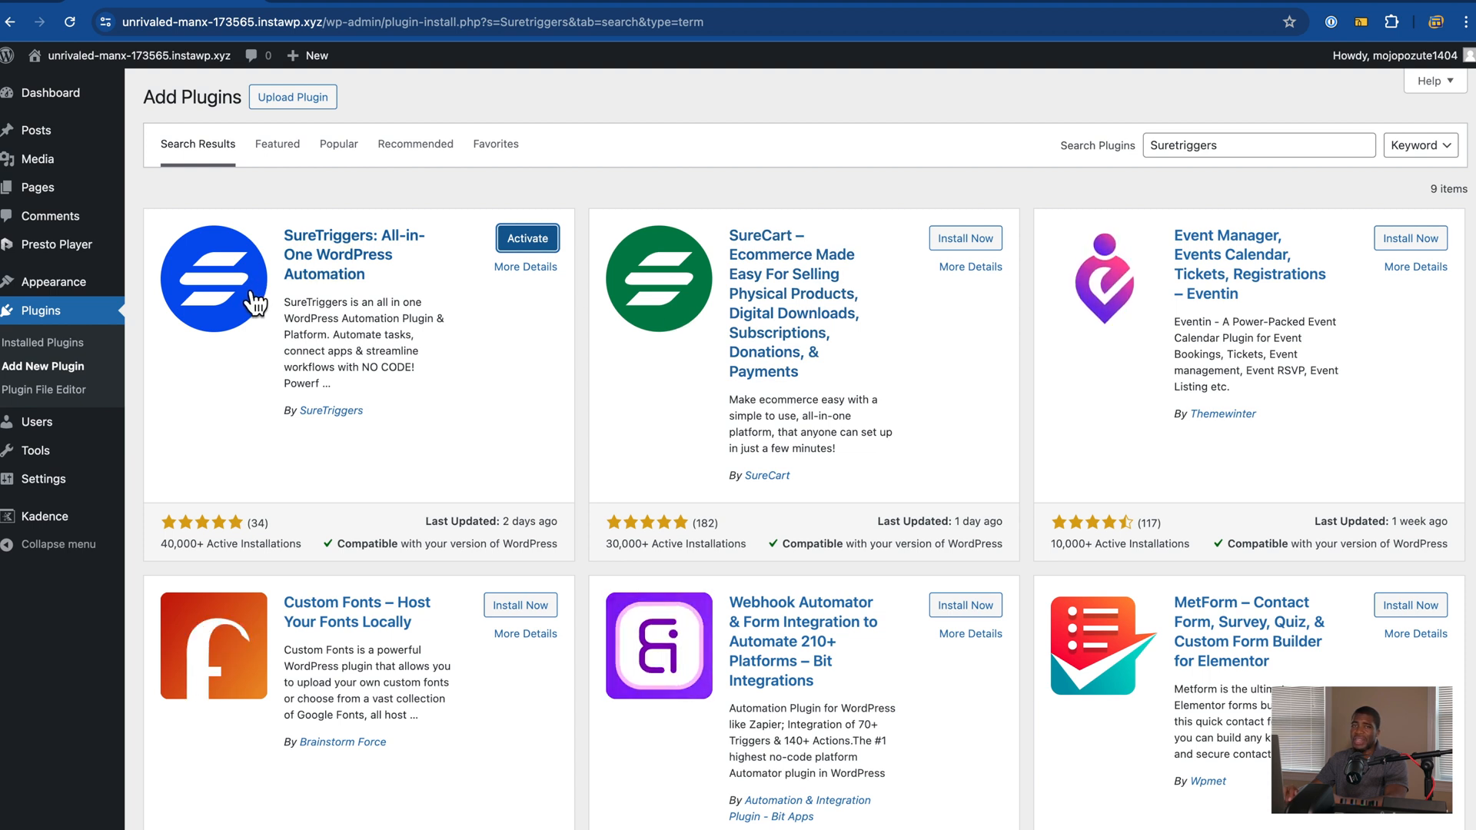
click(551, 250)
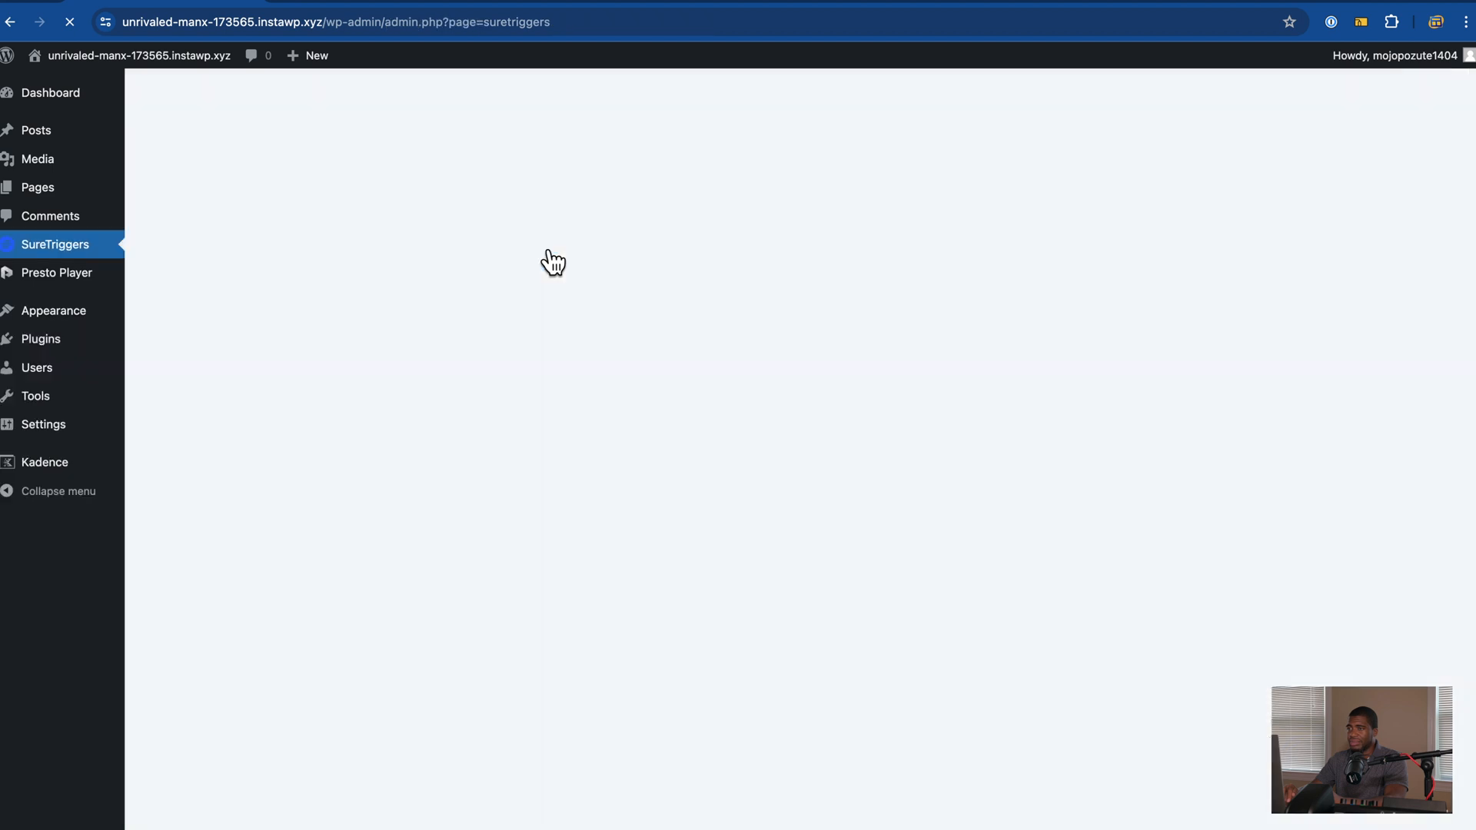
scroll(735, 280, down, 1)
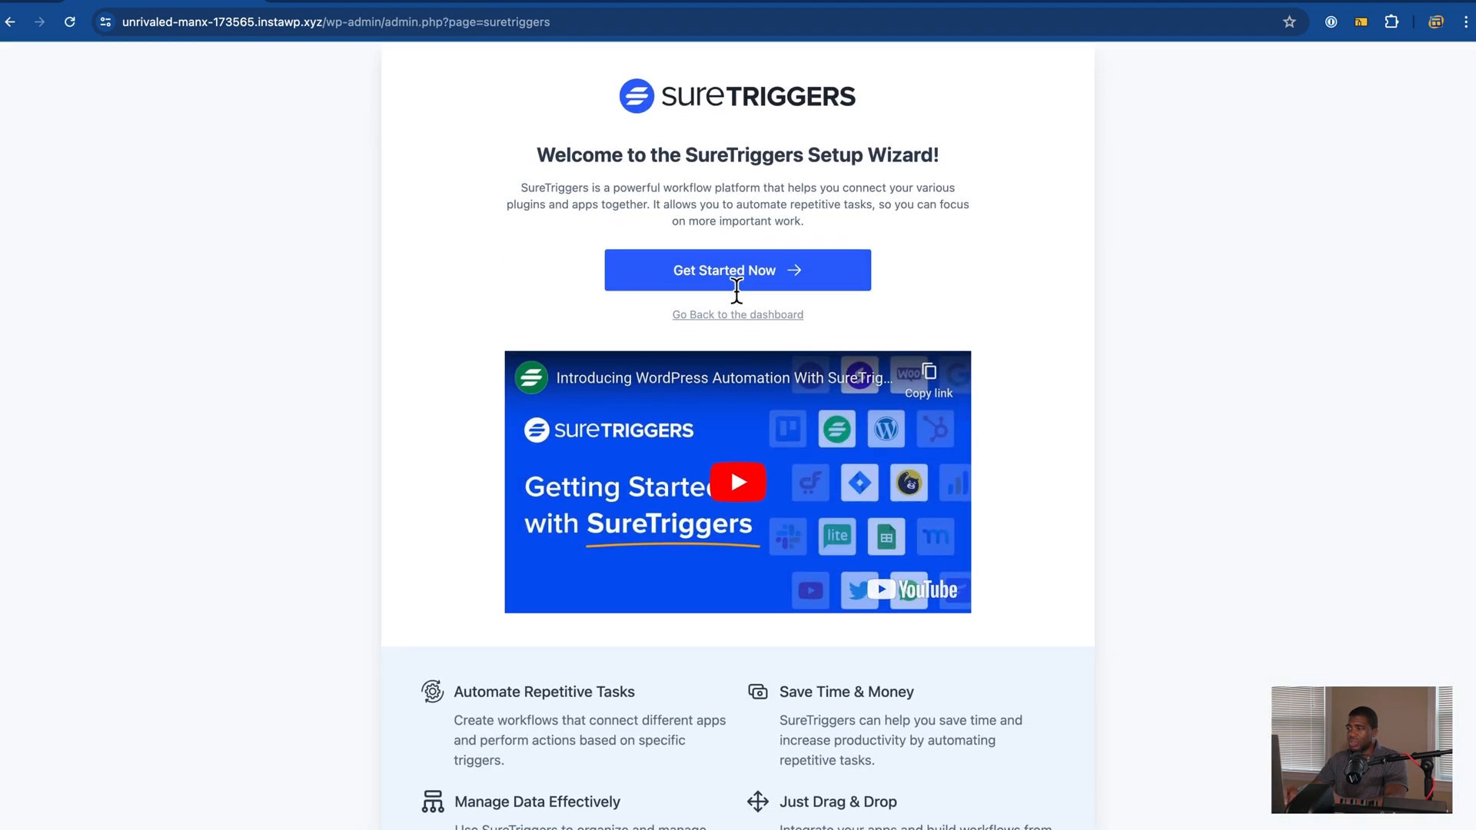
Step: Skip the SureTriggers setup wizard back to the dashboard and open Presto Player's Media Hub
click(760, 317)
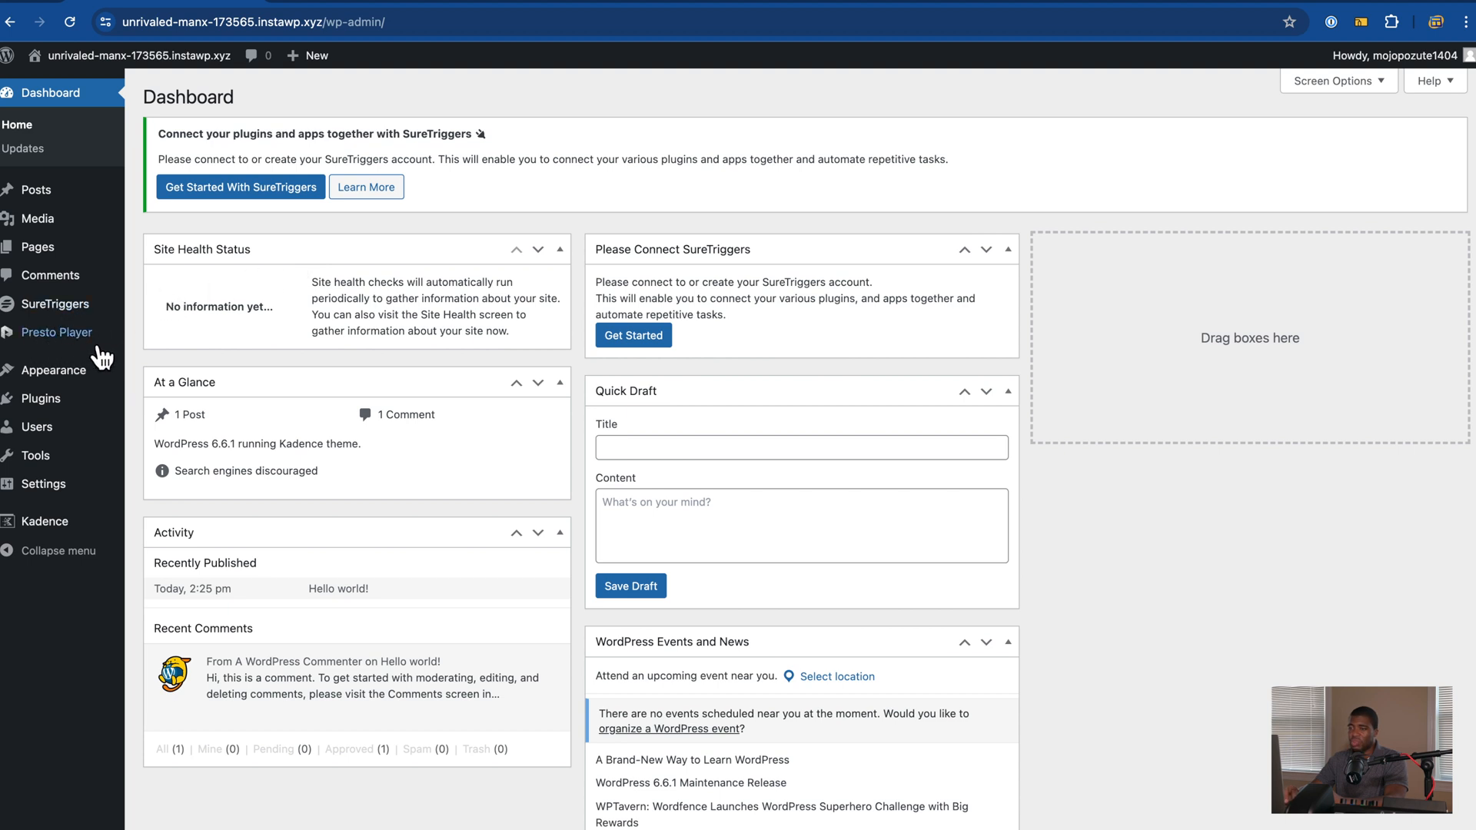
mouse_move(80, 348)
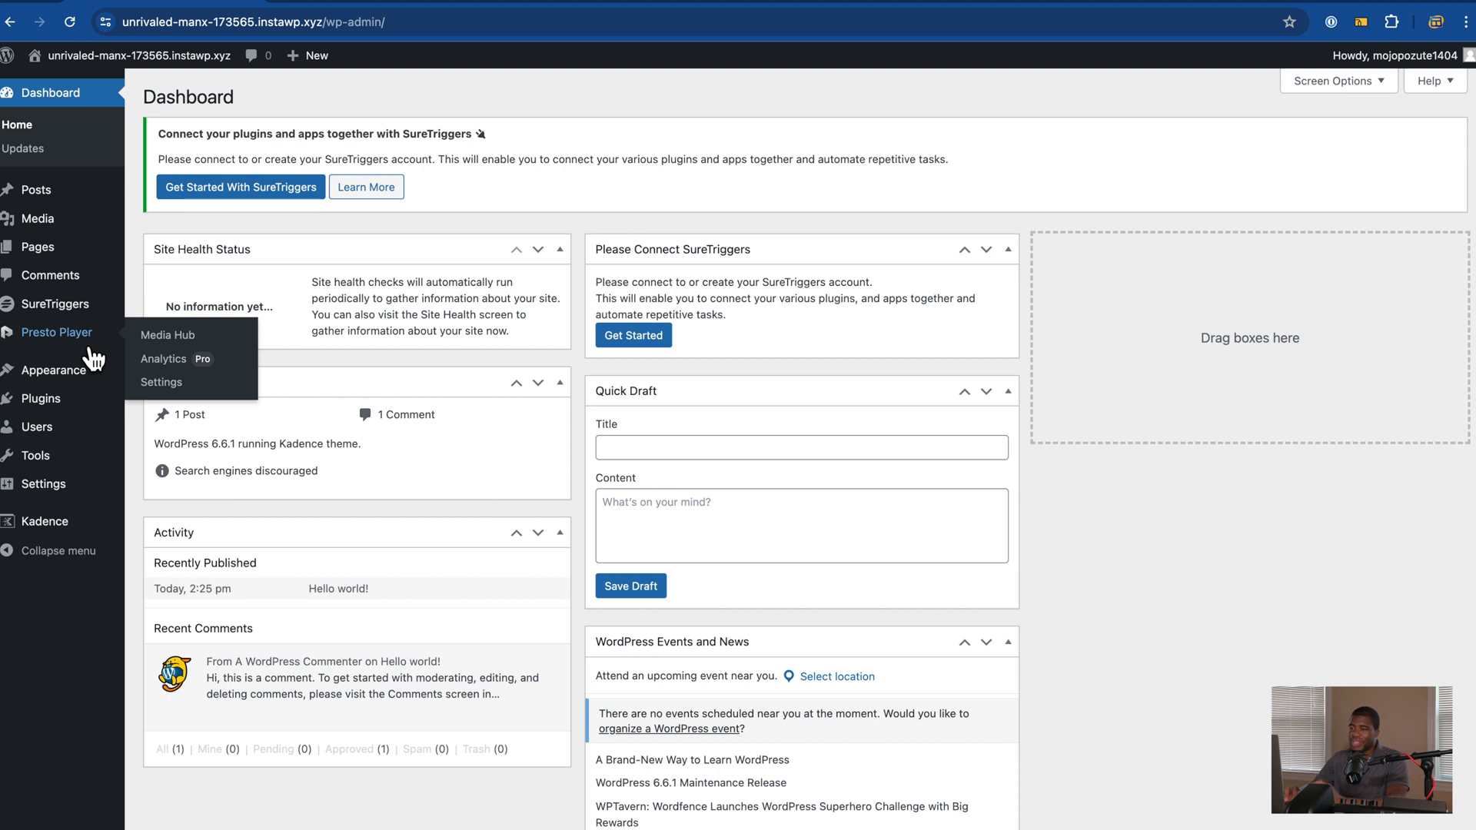
click(164, 344)
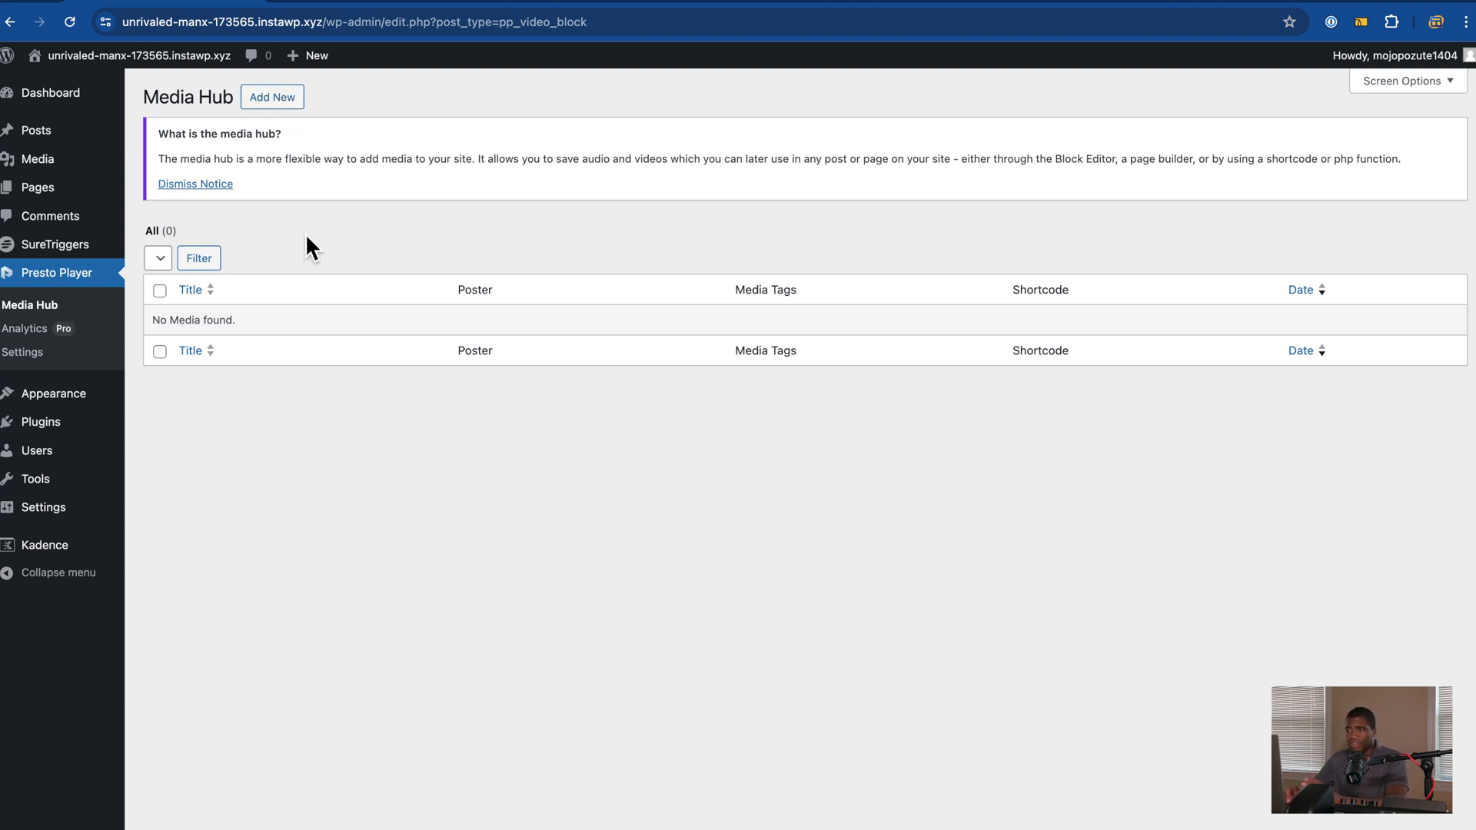
Step: Start a new Presto Player media item with Add New in the Media Hub
click(300, 109)
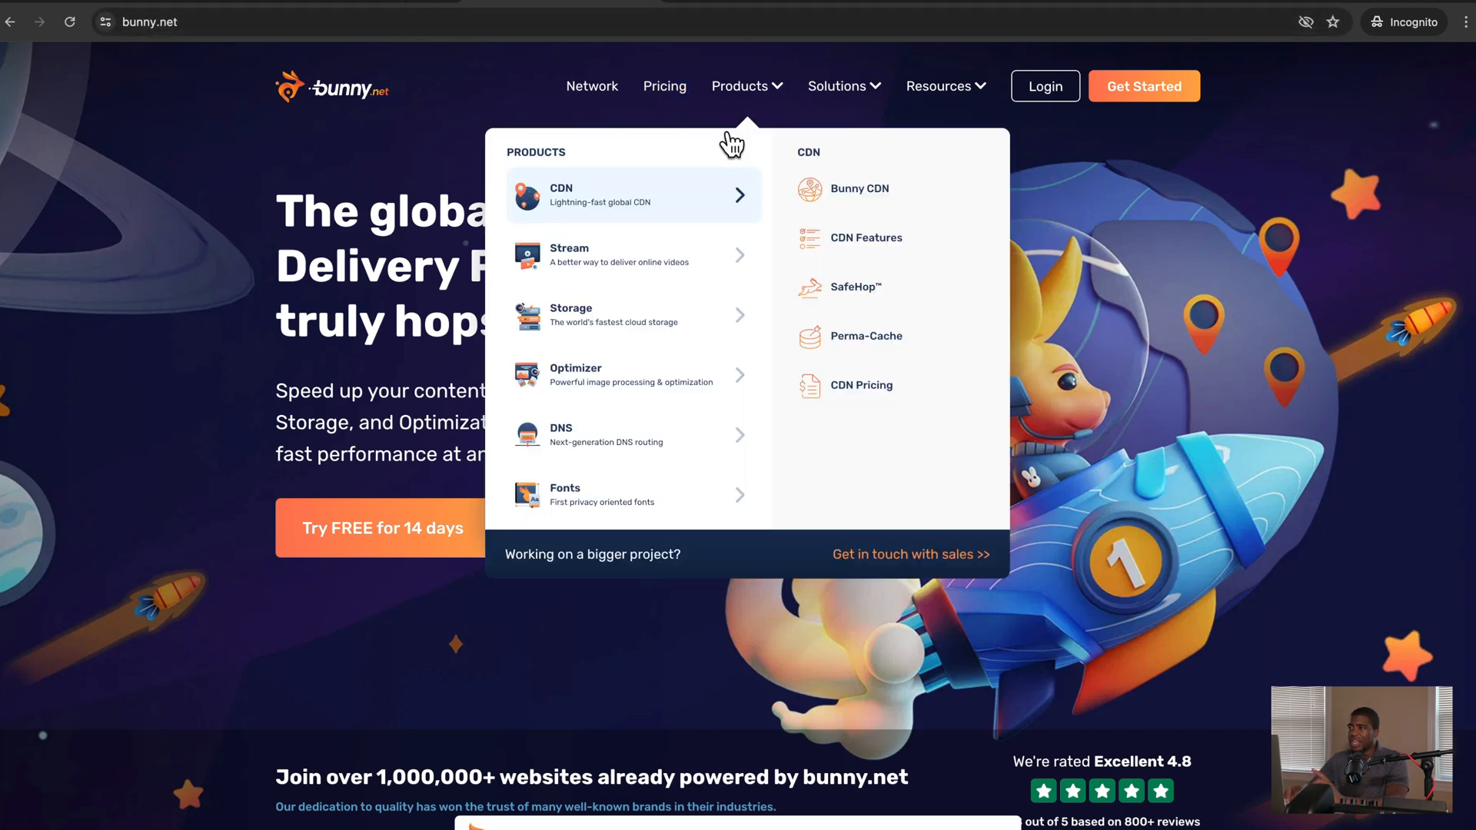
Step: Browse bunny.net's Stream and Storage products, then look at the Vimeo and YouTube pages
mouse_move(755, 108)
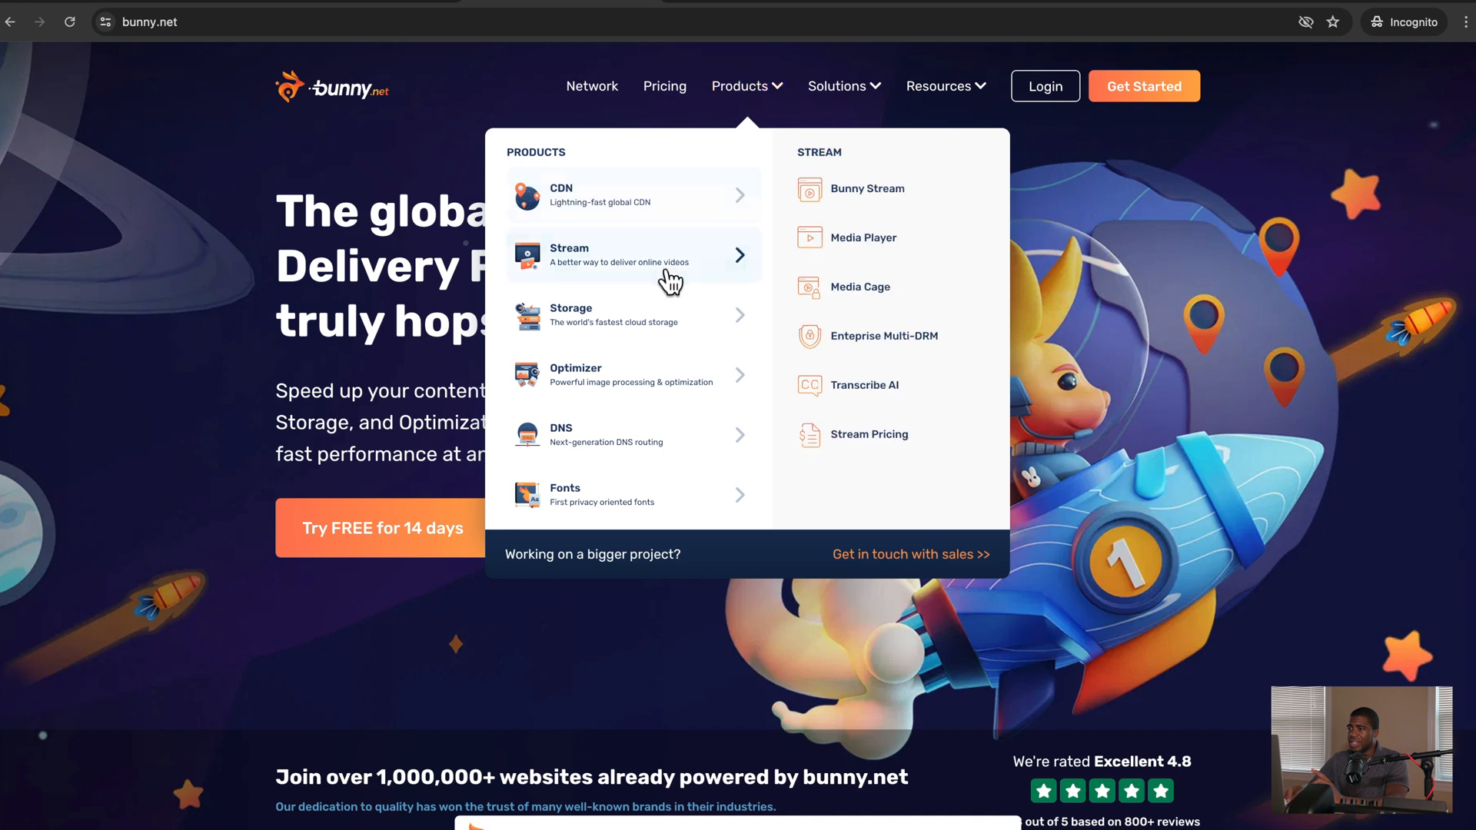
mouse_move(672, 320)
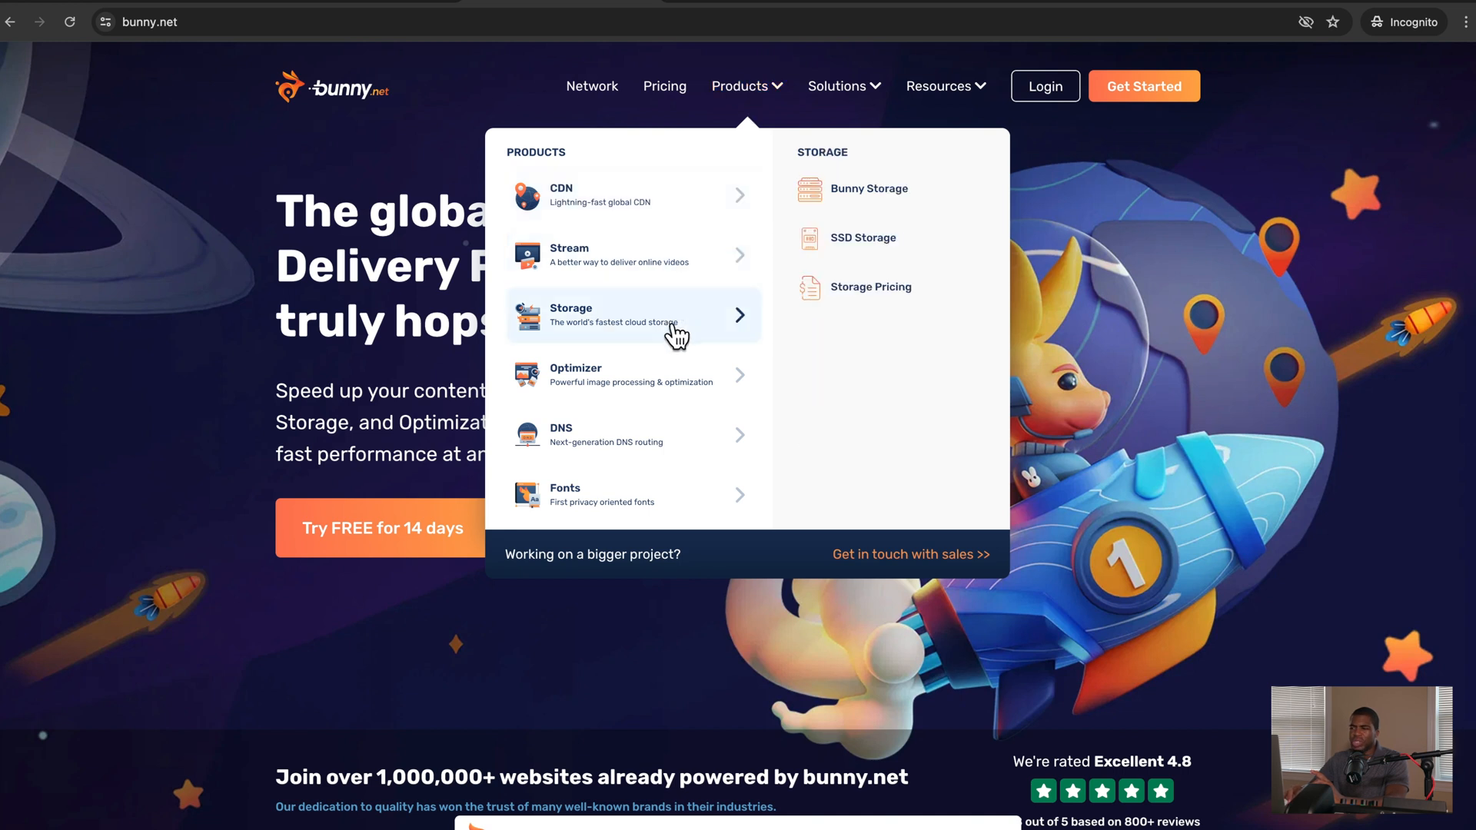
mouse_move(673, 273)
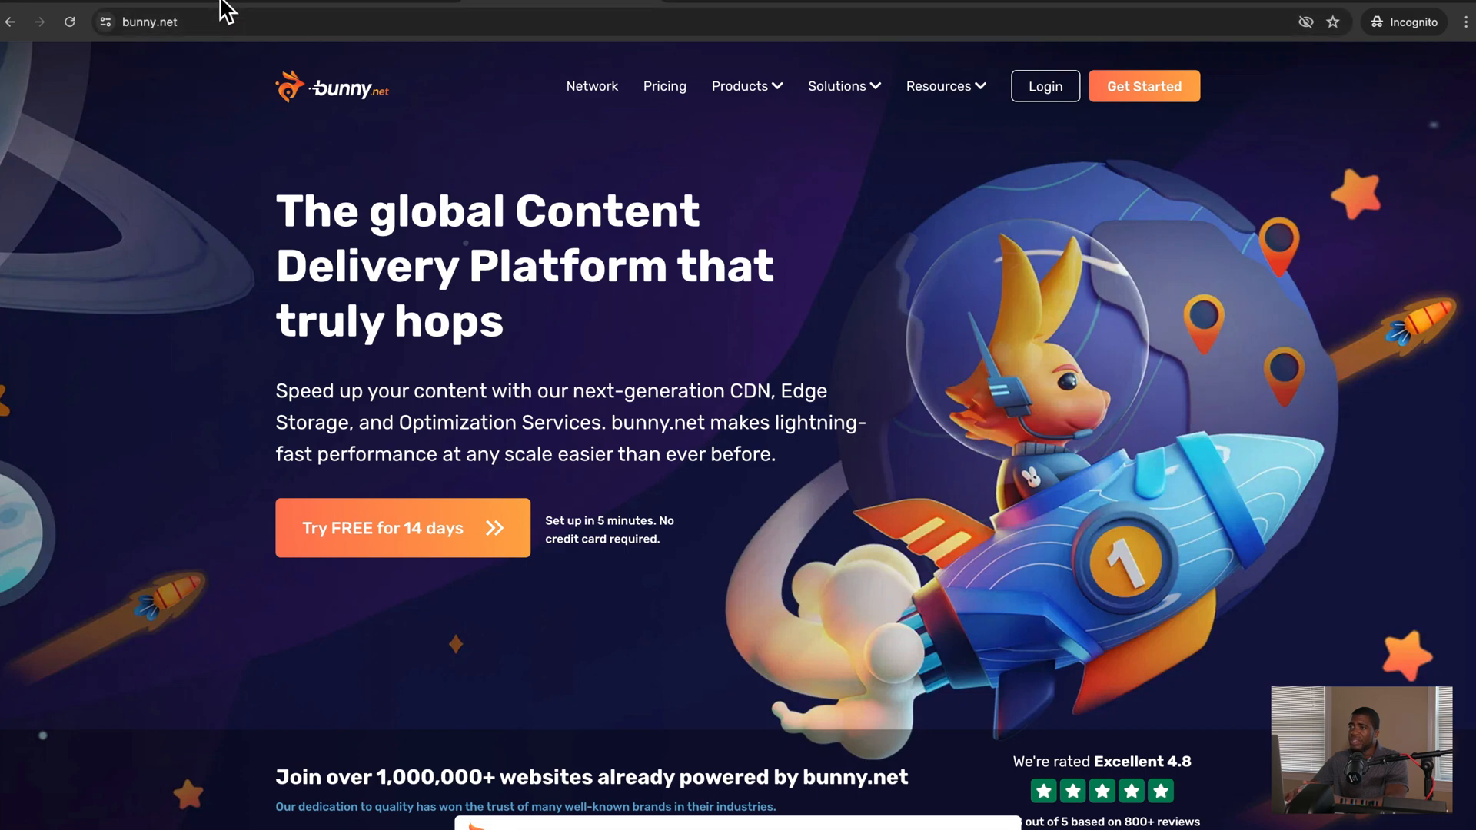
click(394, 7)
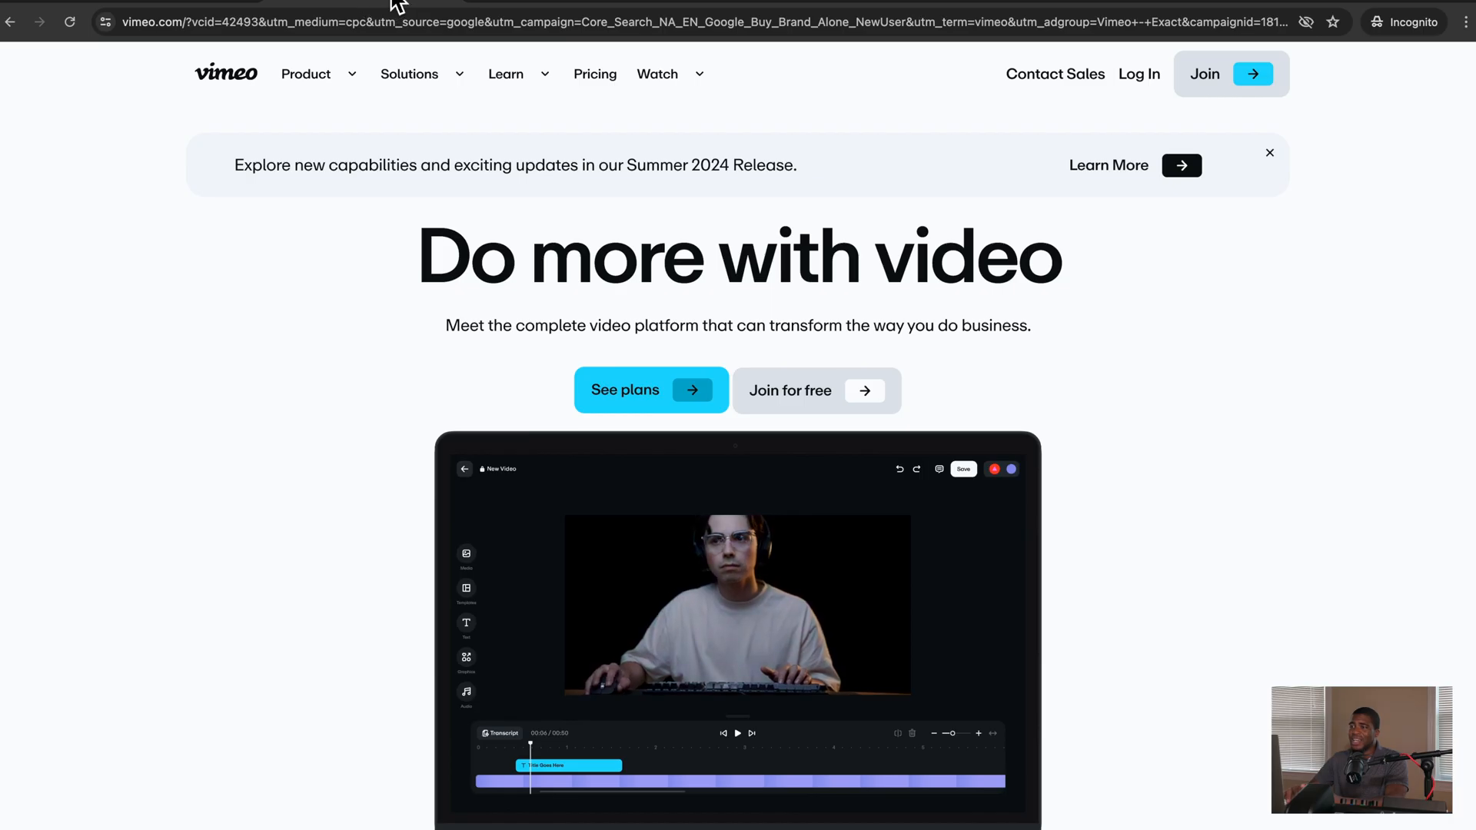
click(202, 6)
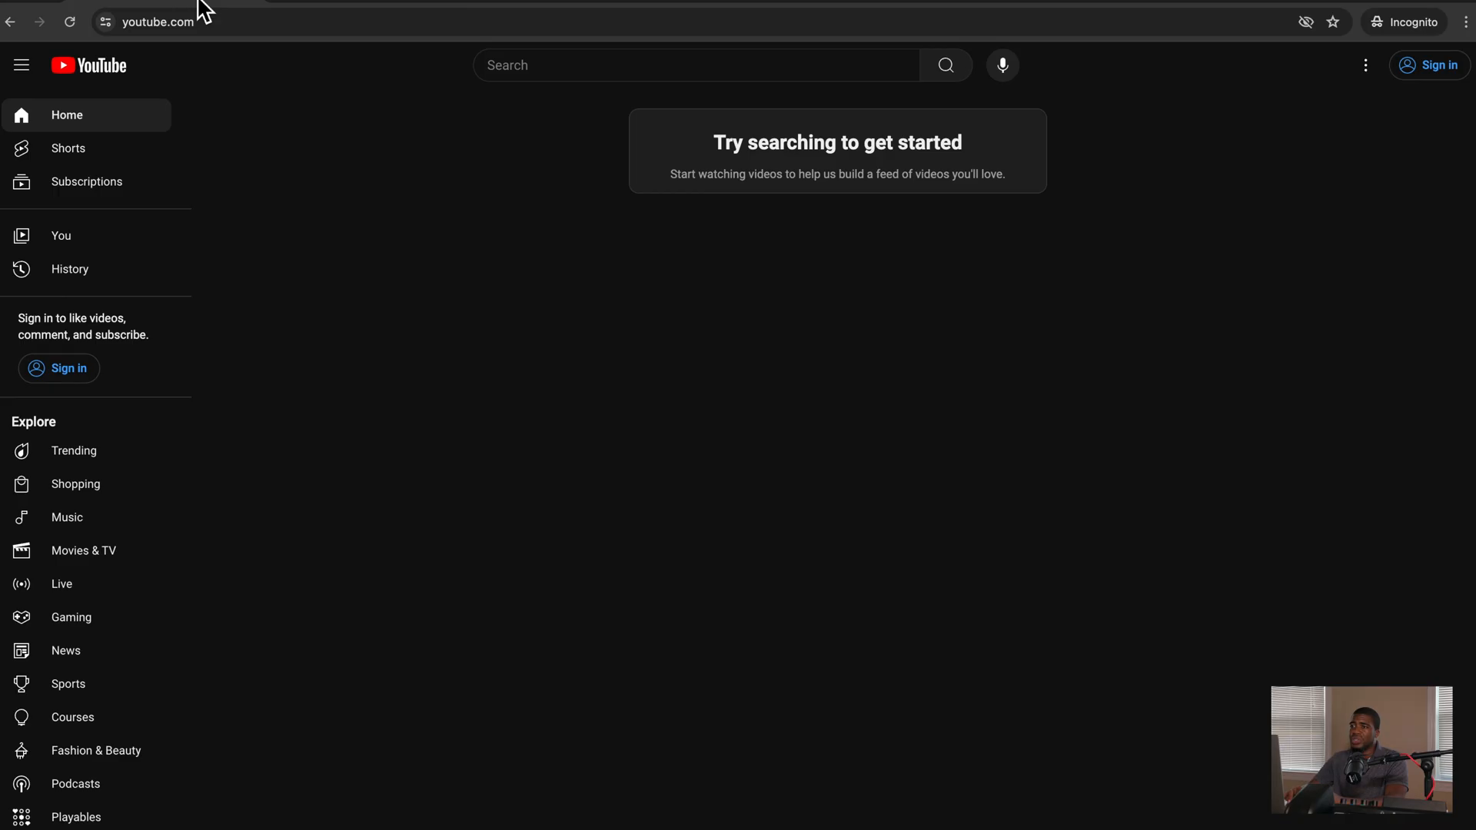
key(ctrl+Up)
Step: Set the new media item's video type to YouTube, then bring the YouTube window forward
click(326, 139)
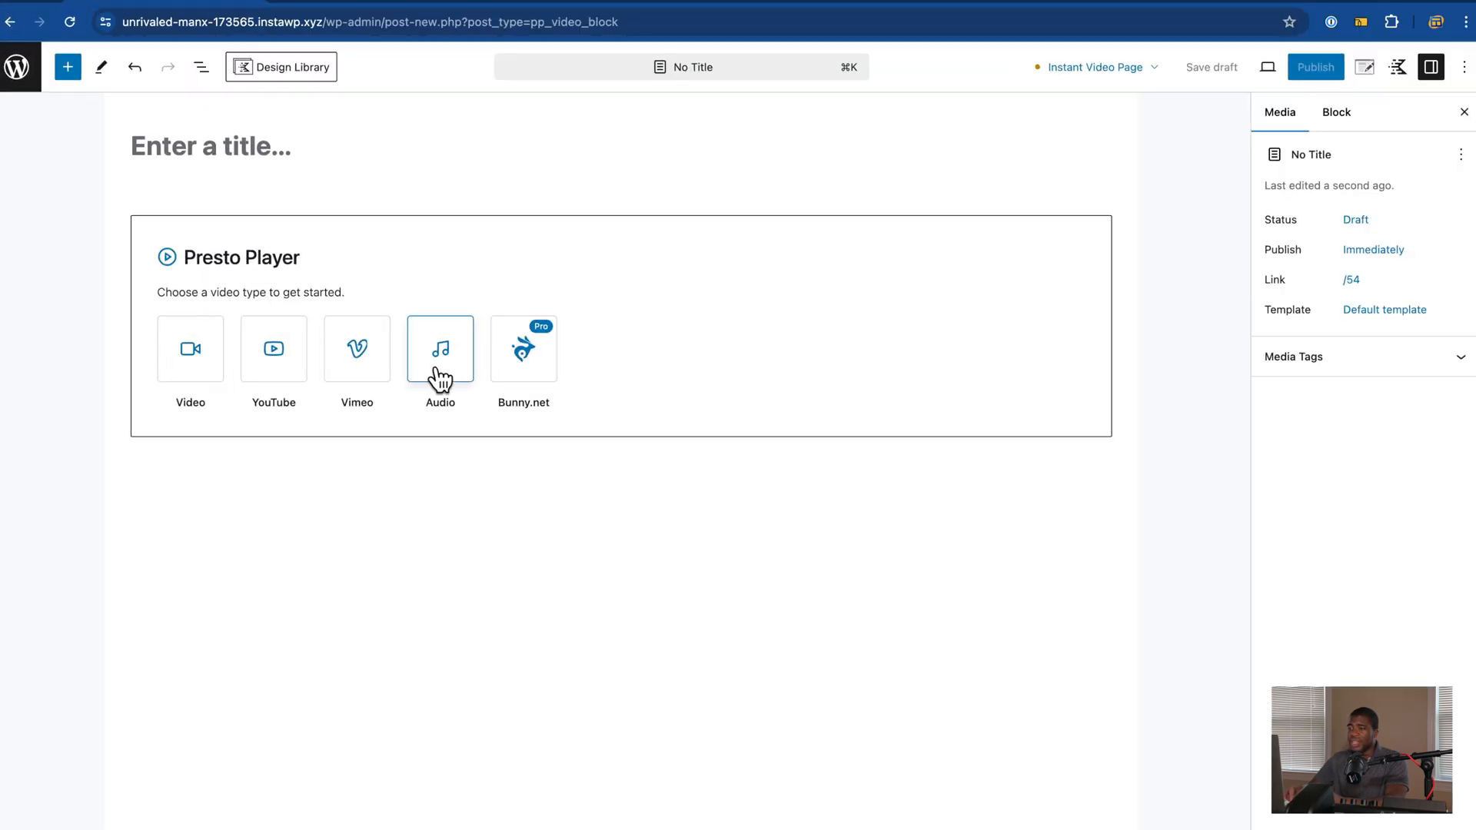
click(291, 361)
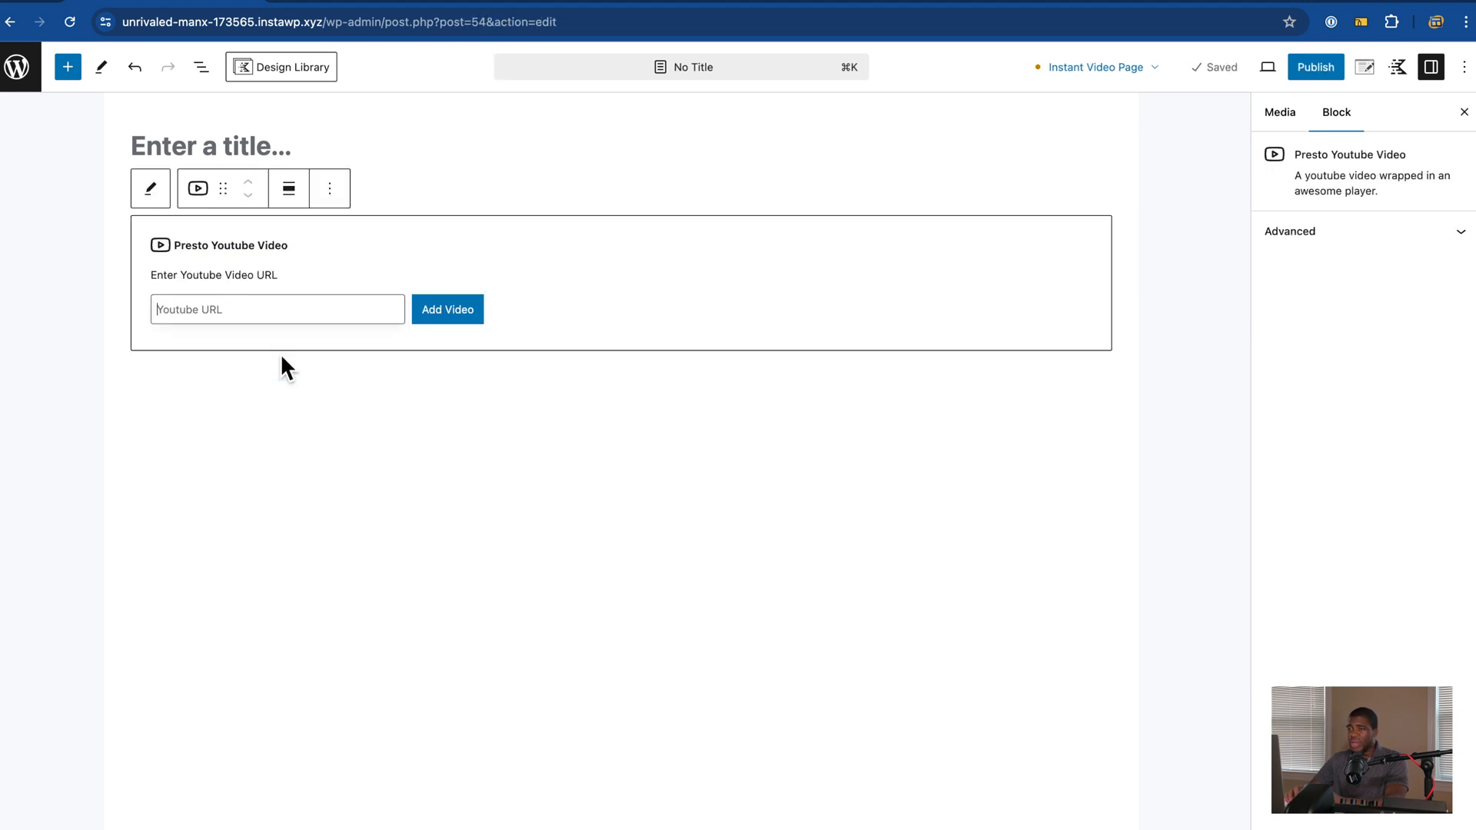
key(ctrl+Up)
click(363, 313)
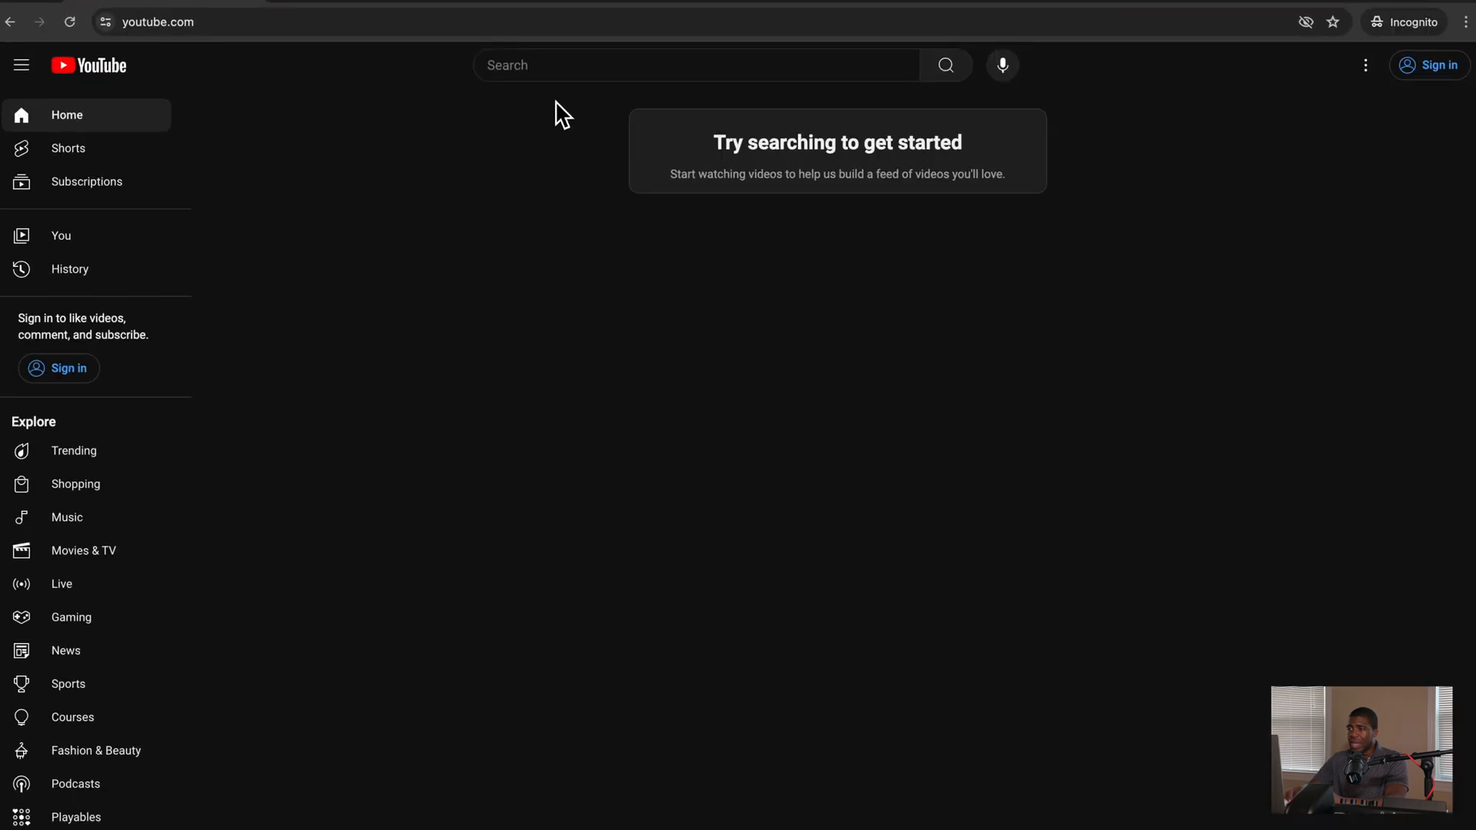
Step: Search YouTube for 'stock video'
click(543, 68)
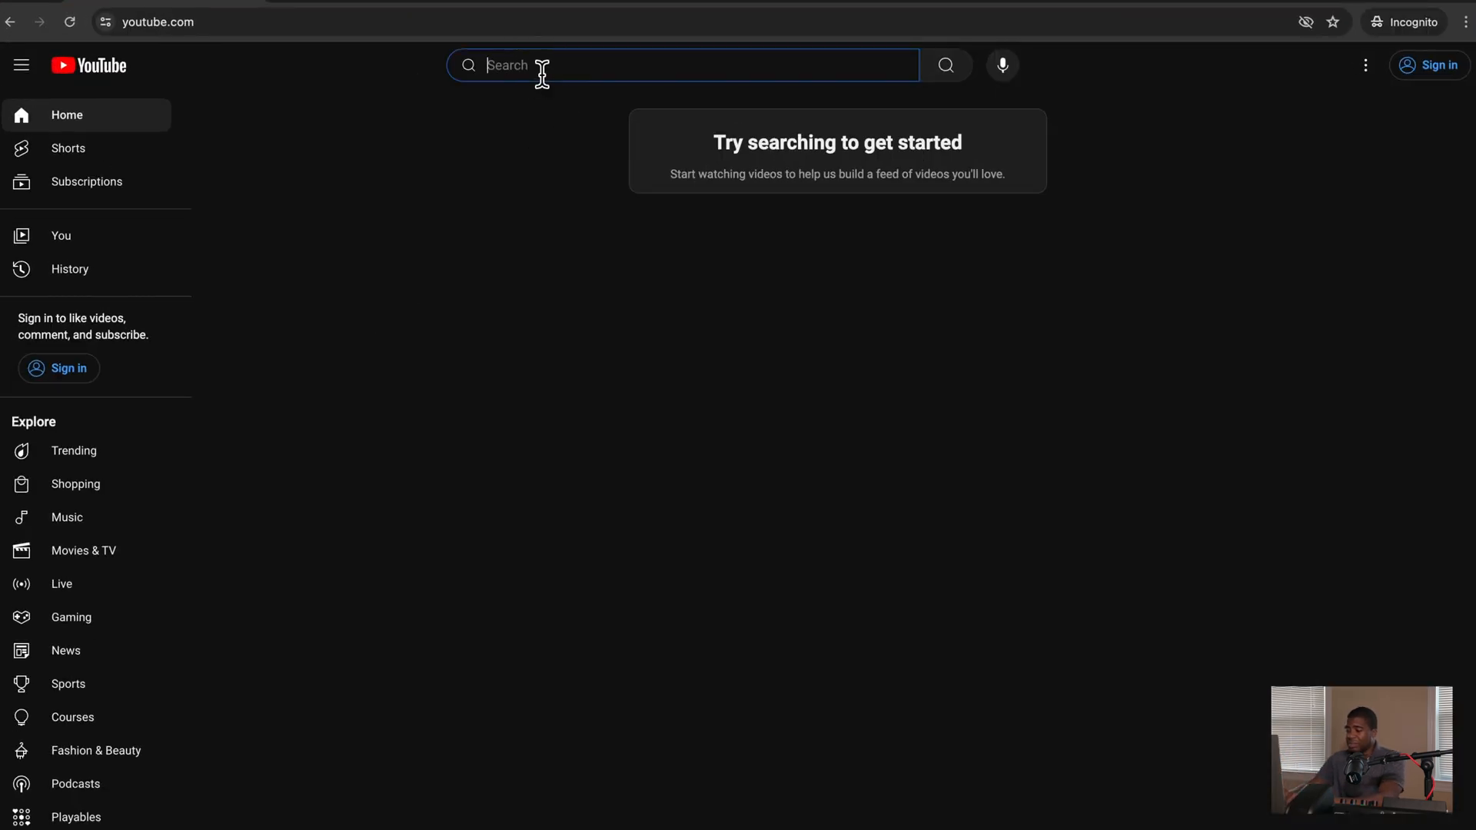
text(stock video)
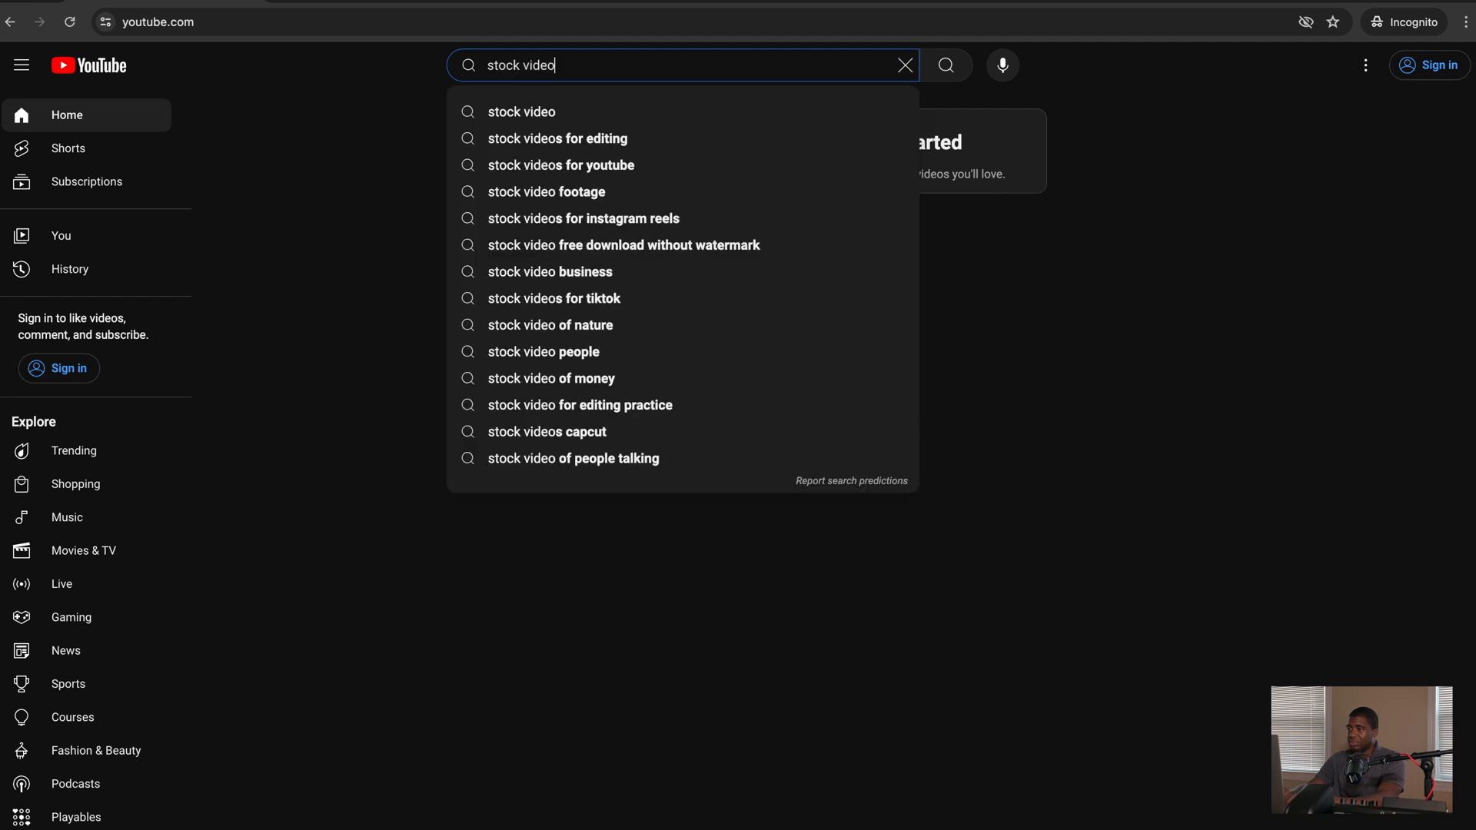
key(Return)
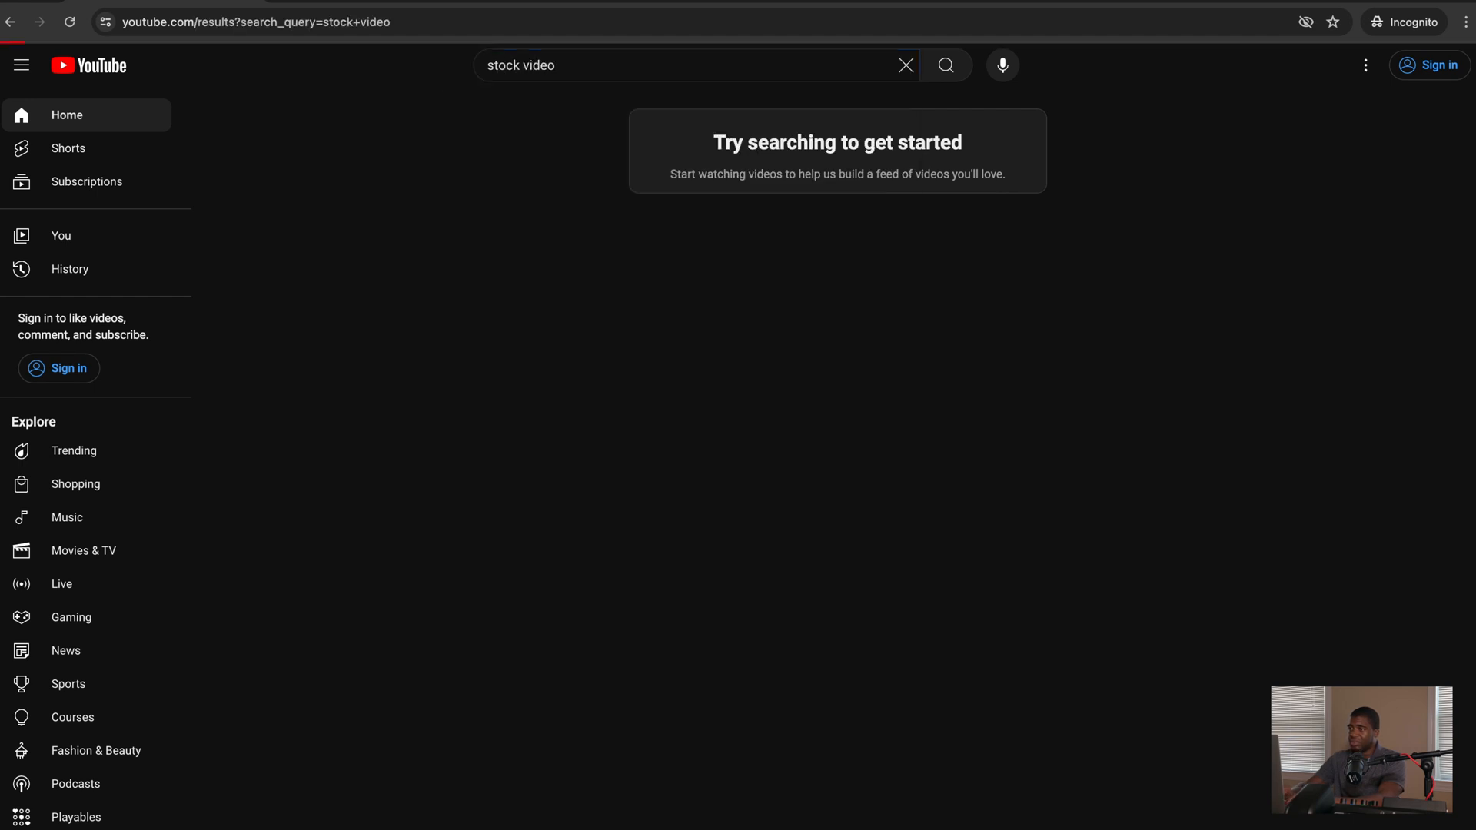
scroll(270, 534, down, 3)
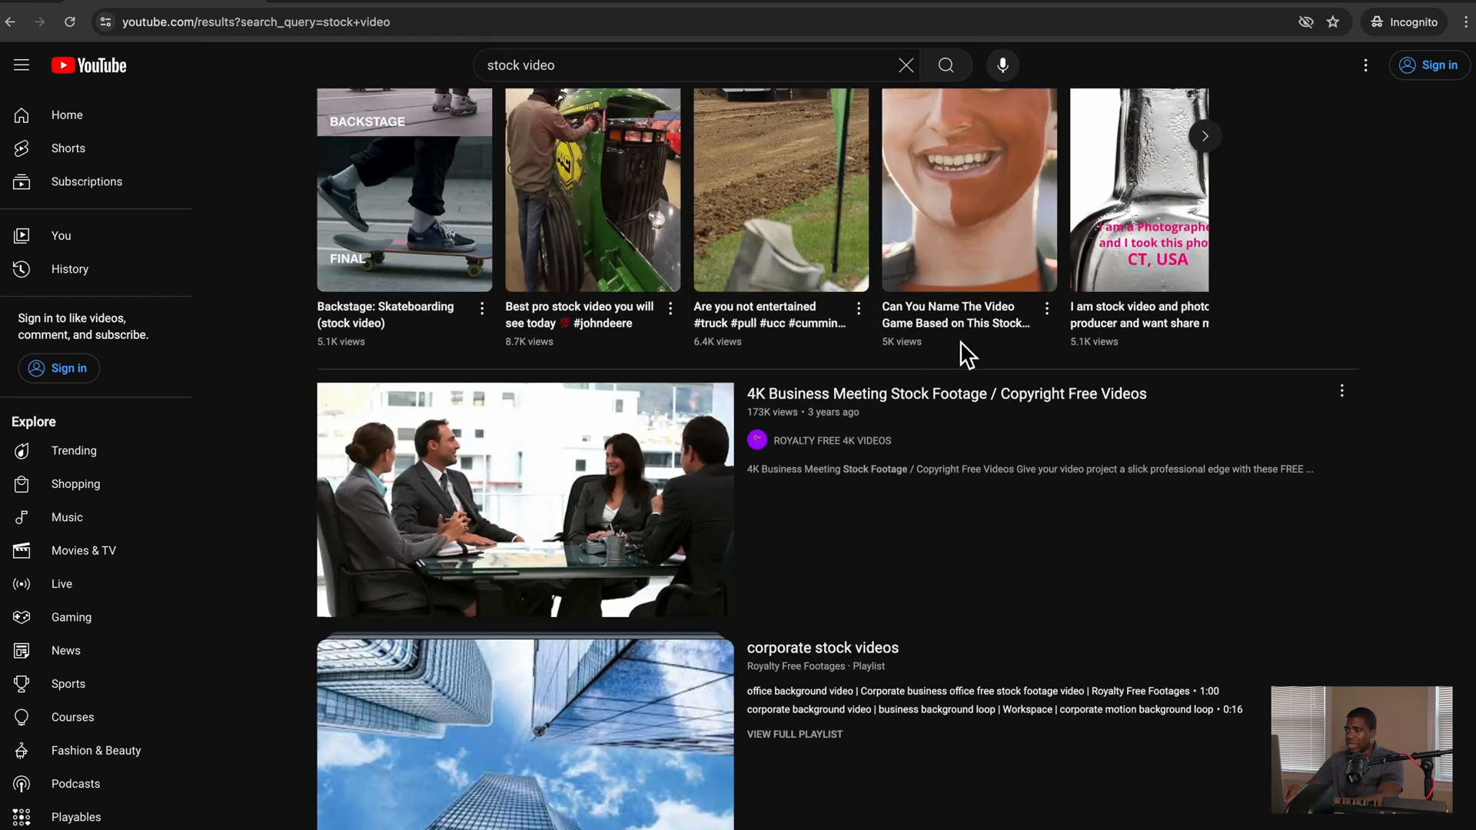
Step: Copy the share link of the '4K Business Meeting Stock Footage' result
click(1357, 395)
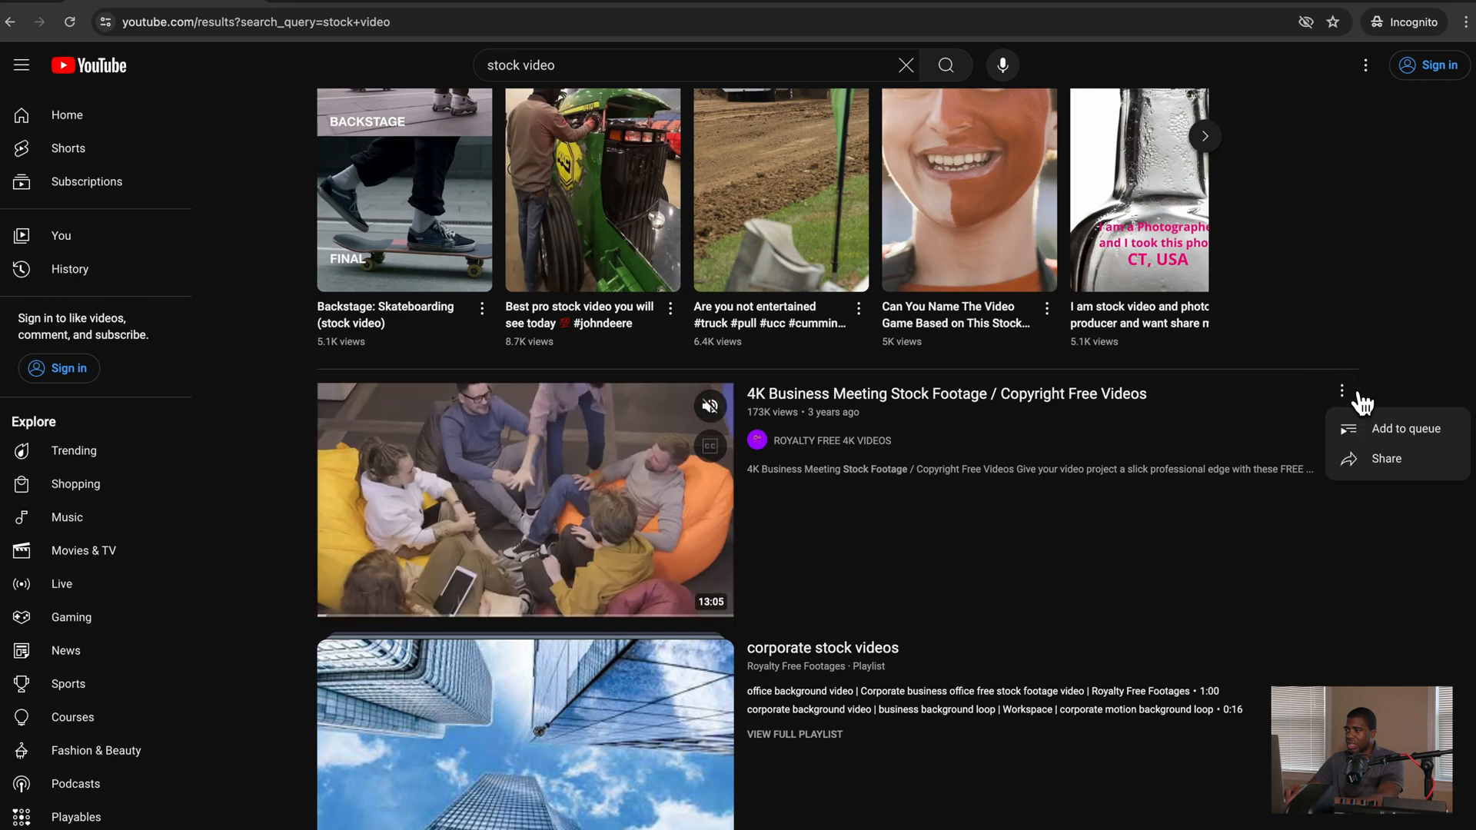
click(1359, 464)
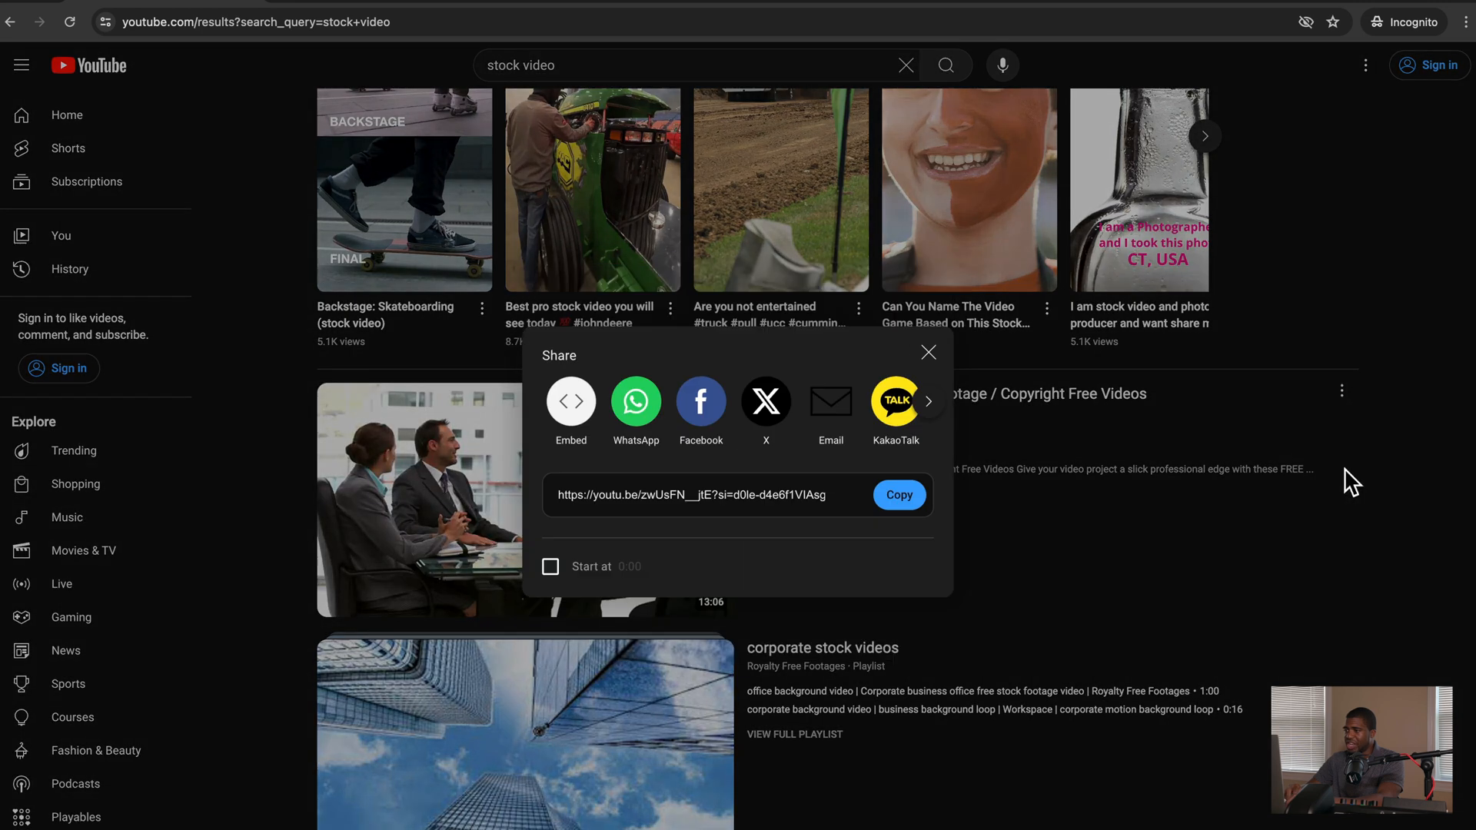
click(916, 505)
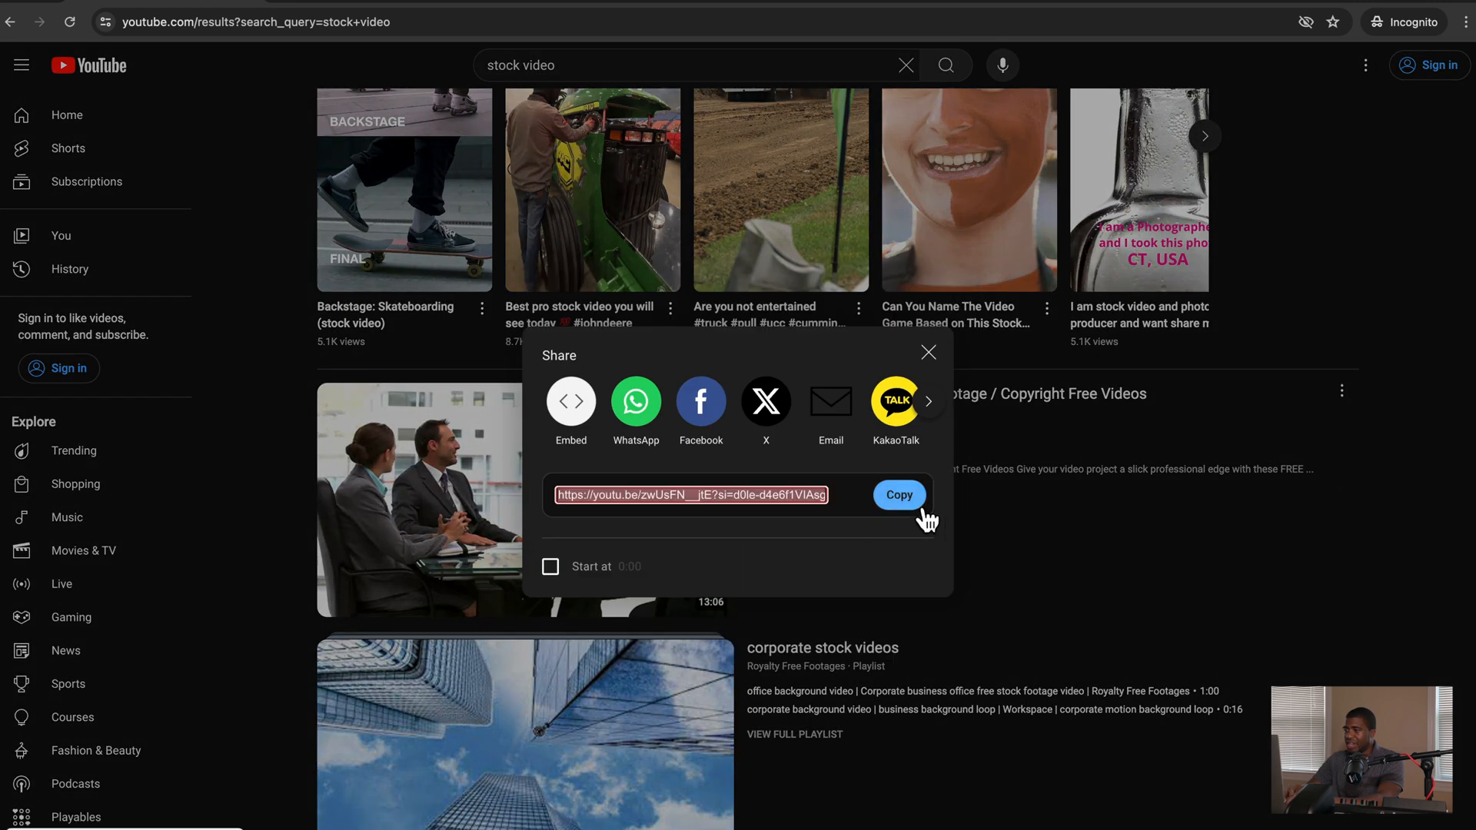
click(929, 355)
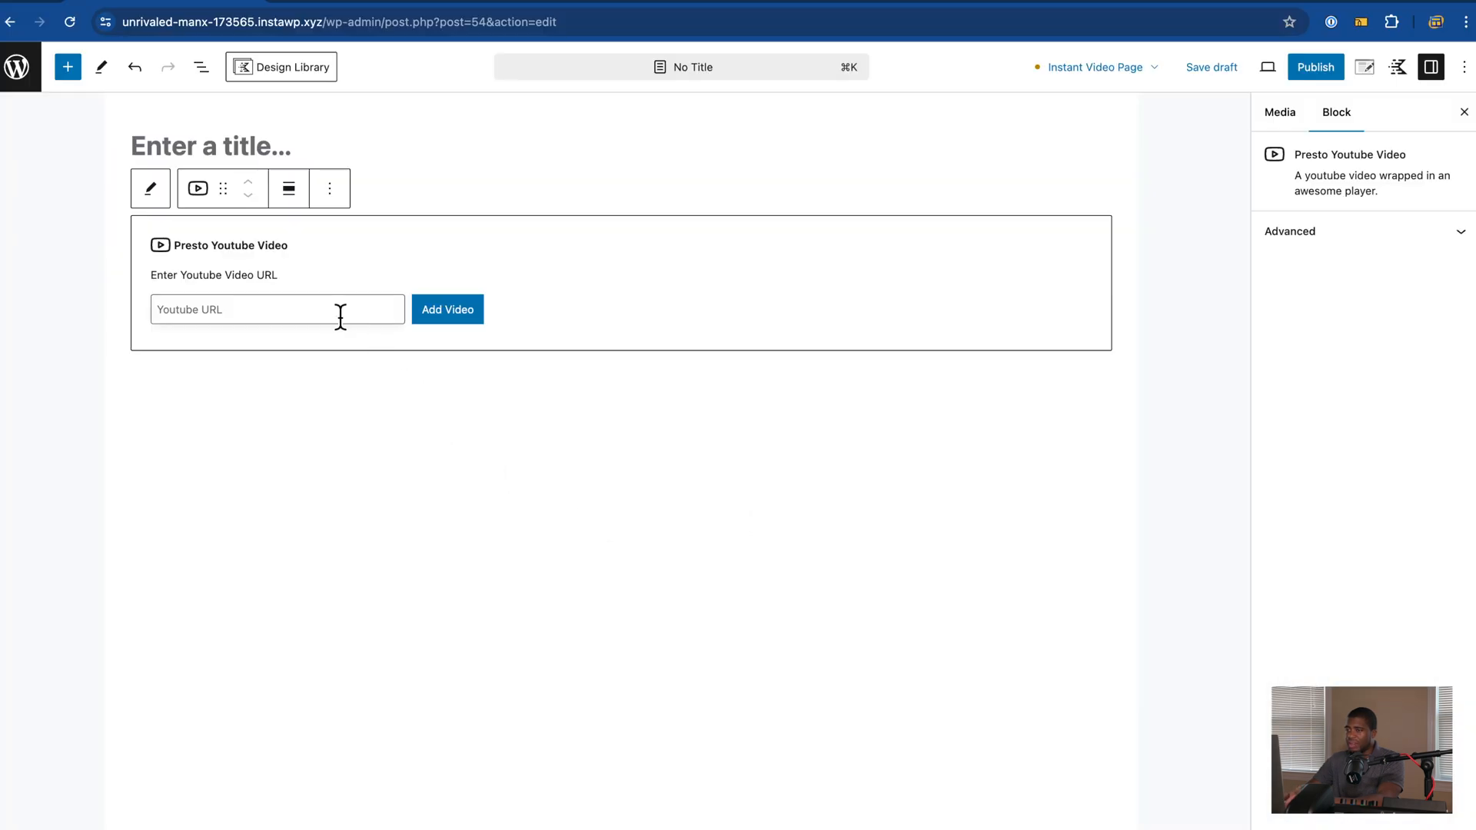
click(911, 558)
Step: Add the copied business-meeting video to the Presto YouTube block and open the dashboard in a new tab
key(super+v)
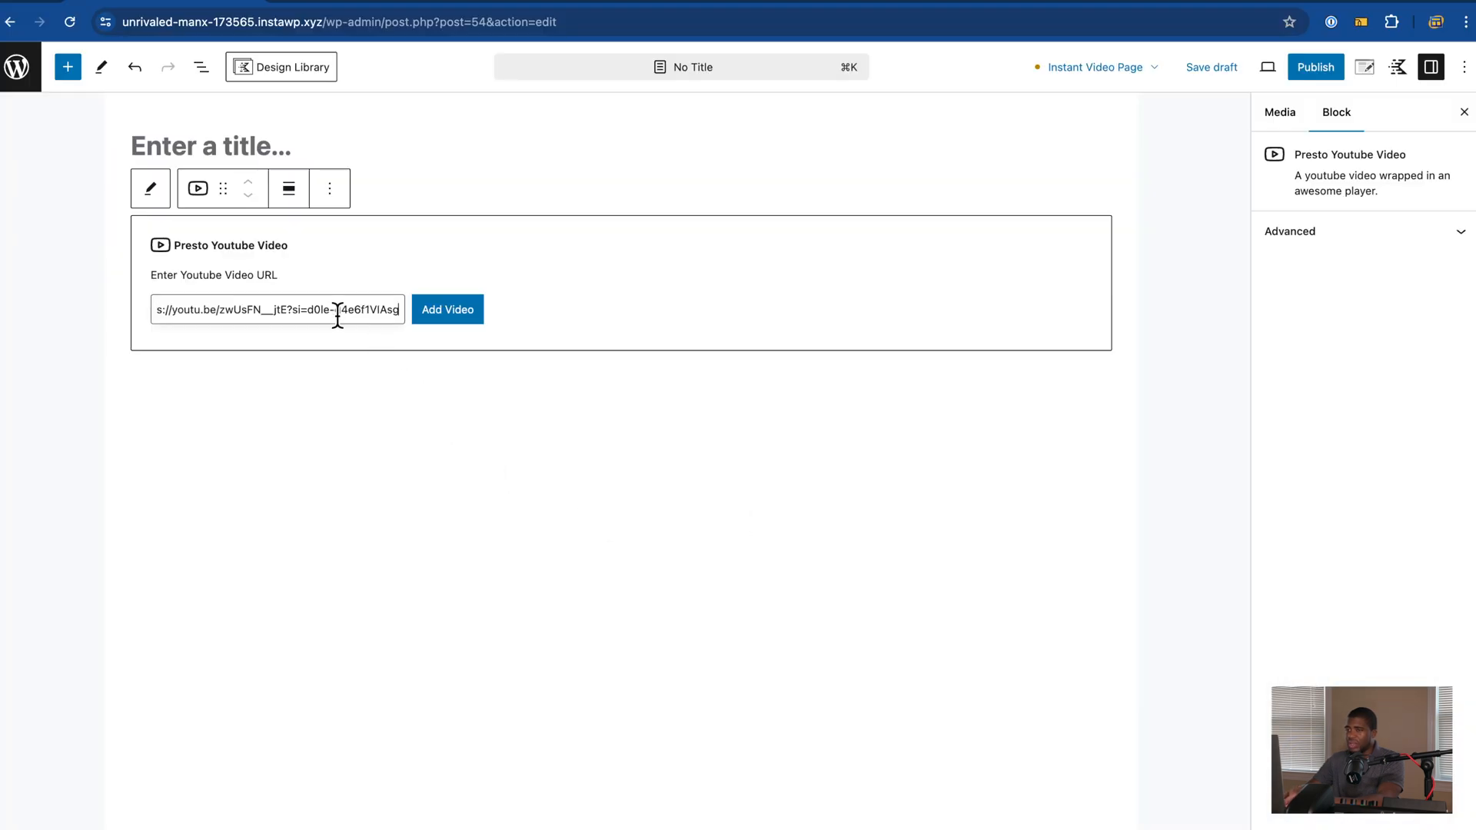
click(452, 314)
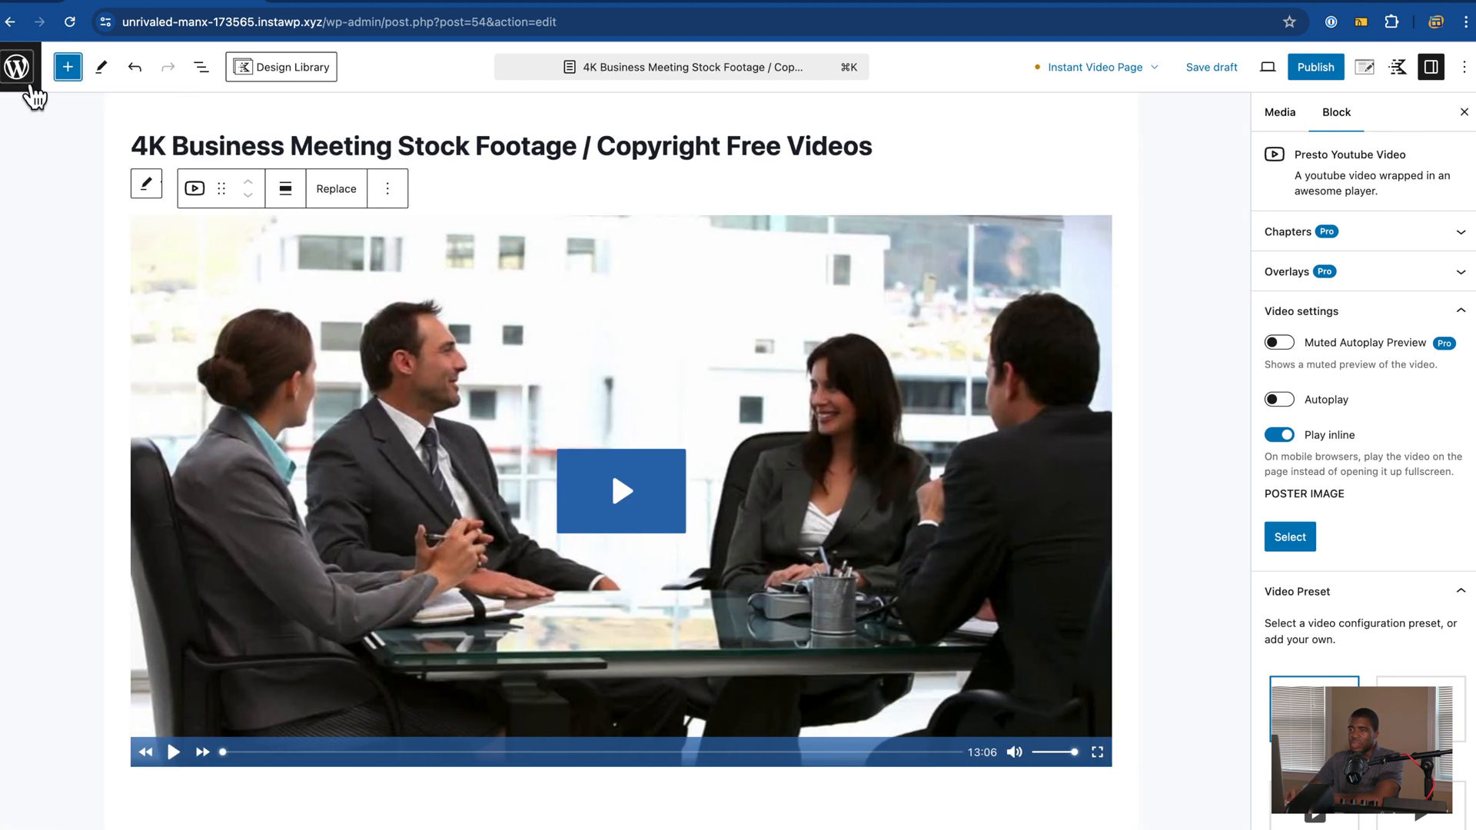
right_click(21, 73)
click(64, 85)
click(319, 2)
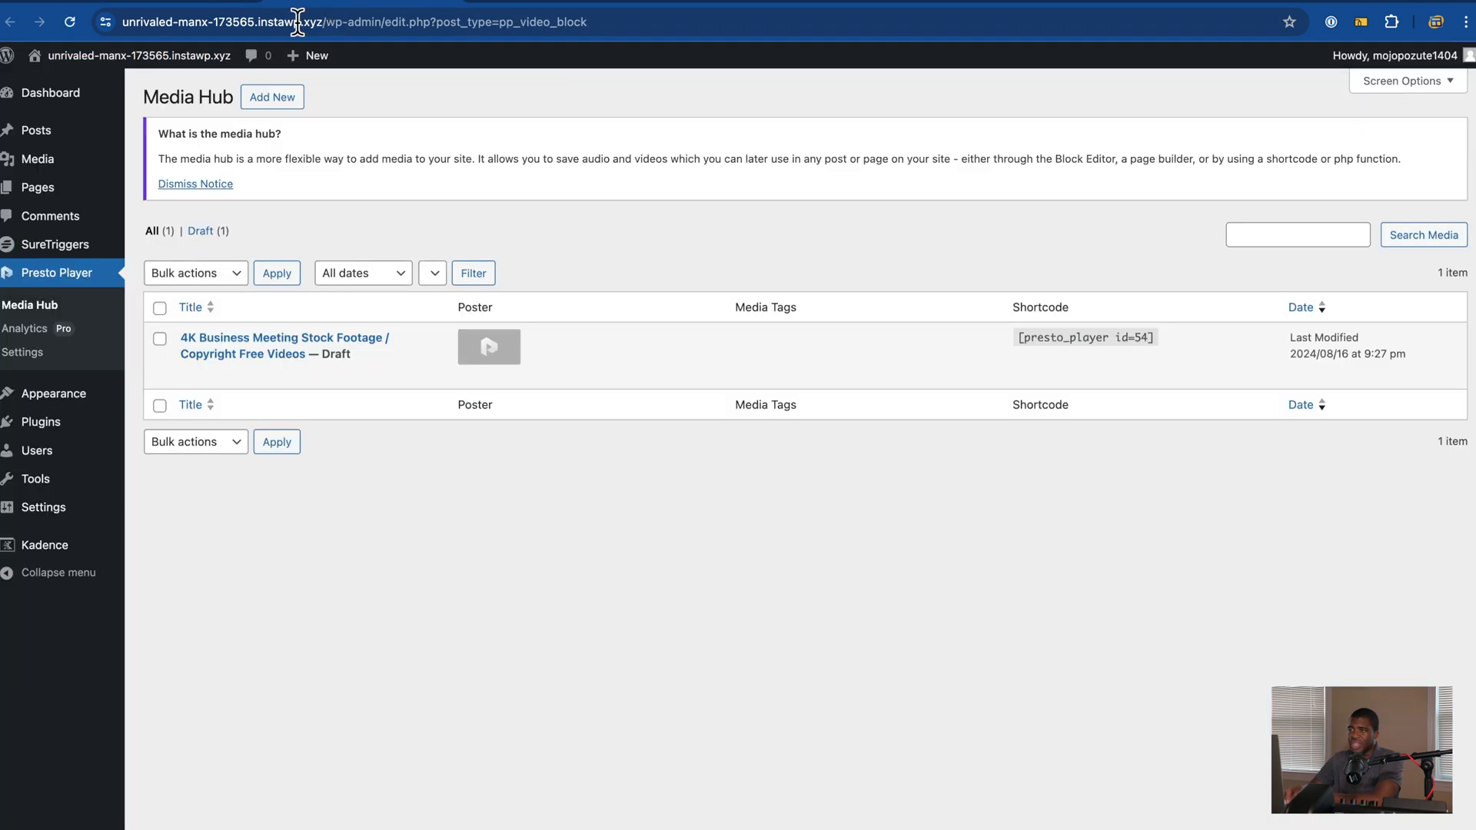
Step: Create a new page and embed the copied 4K Business Meeting video with a YouTube block
mouse_move(81, 197)
click(179, 221)
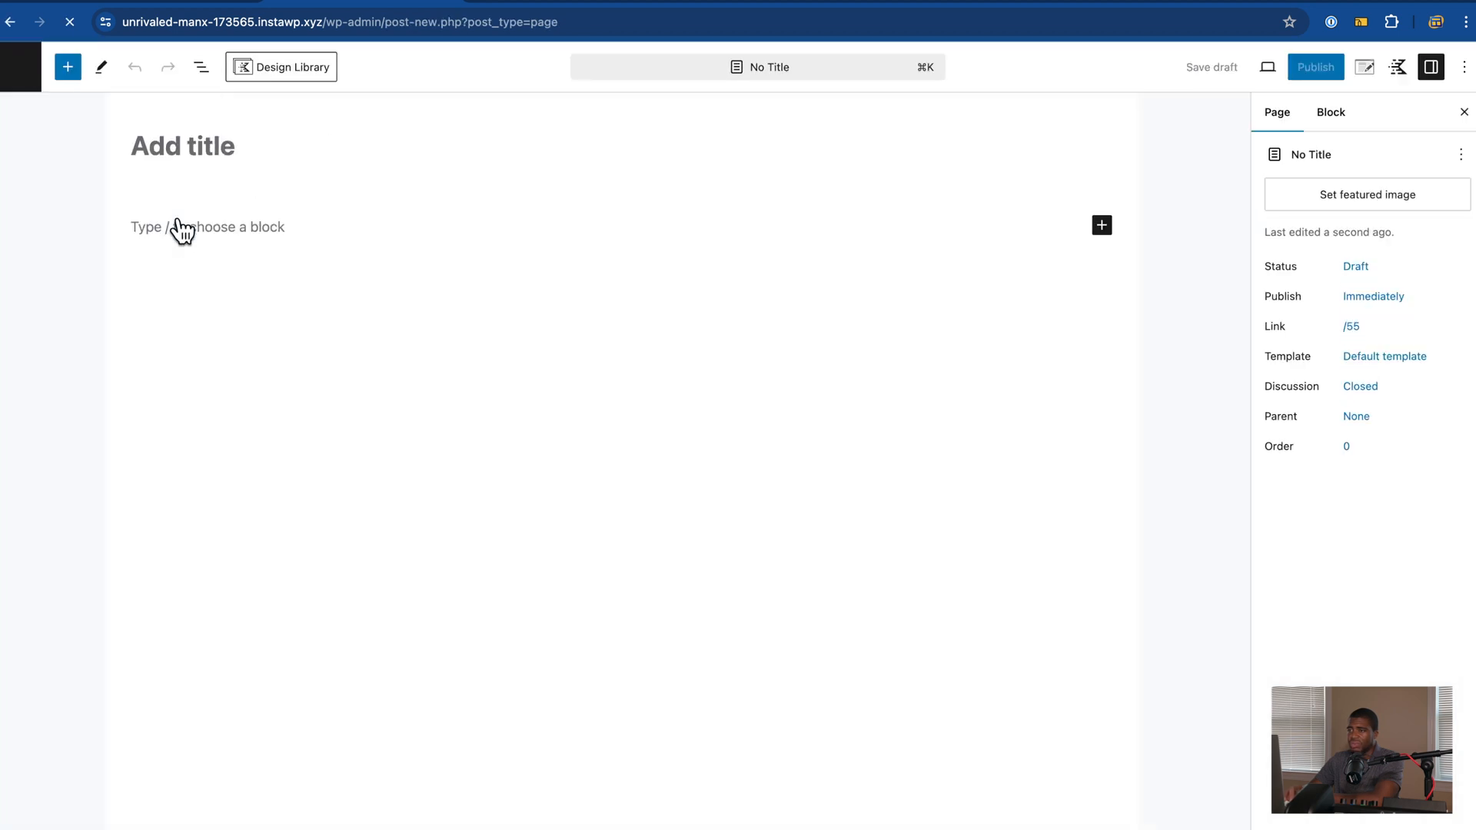
click(77, 77)
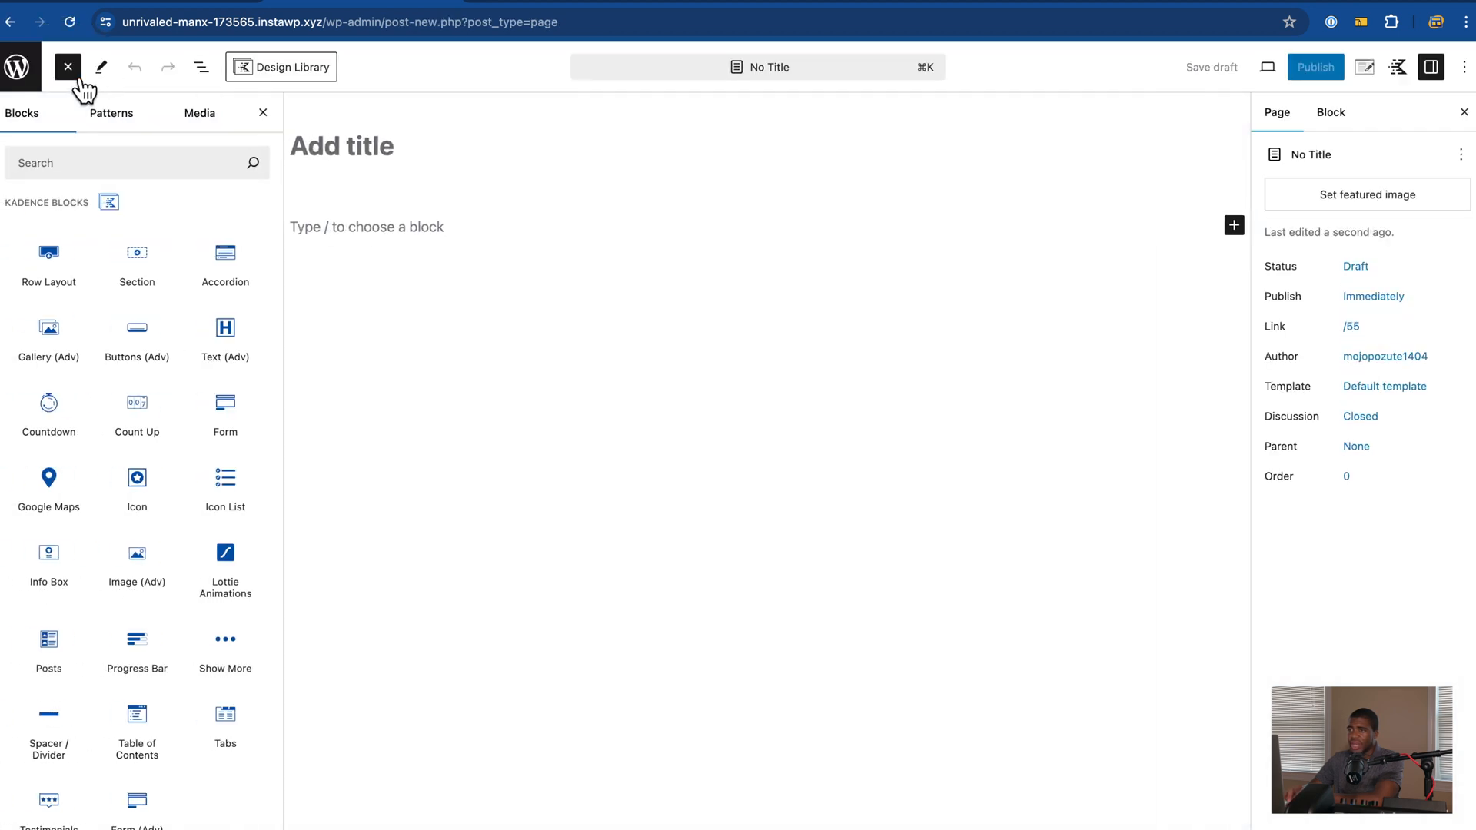
click(120, 164)
text(video)
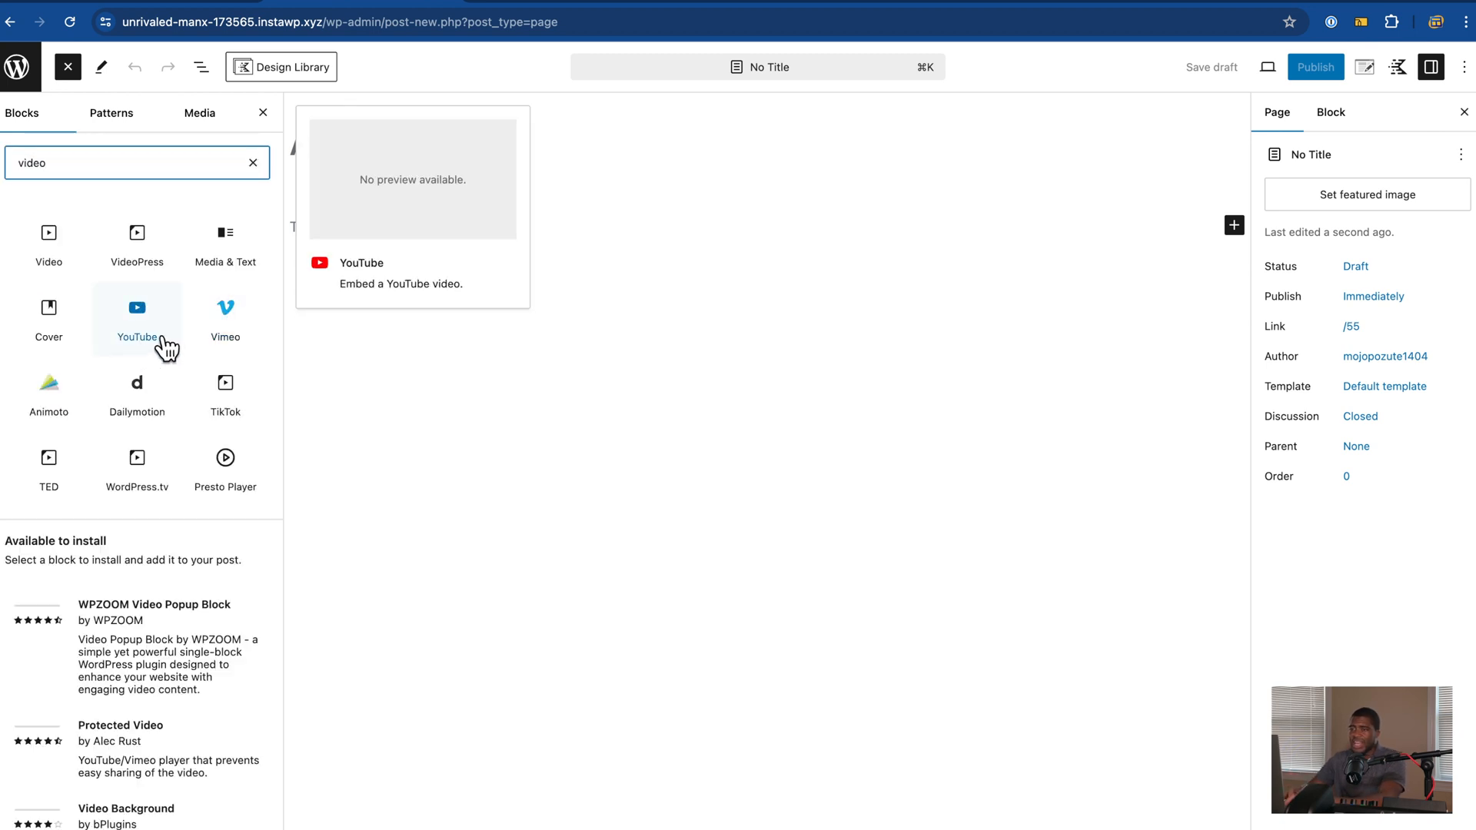
click(152, 346)
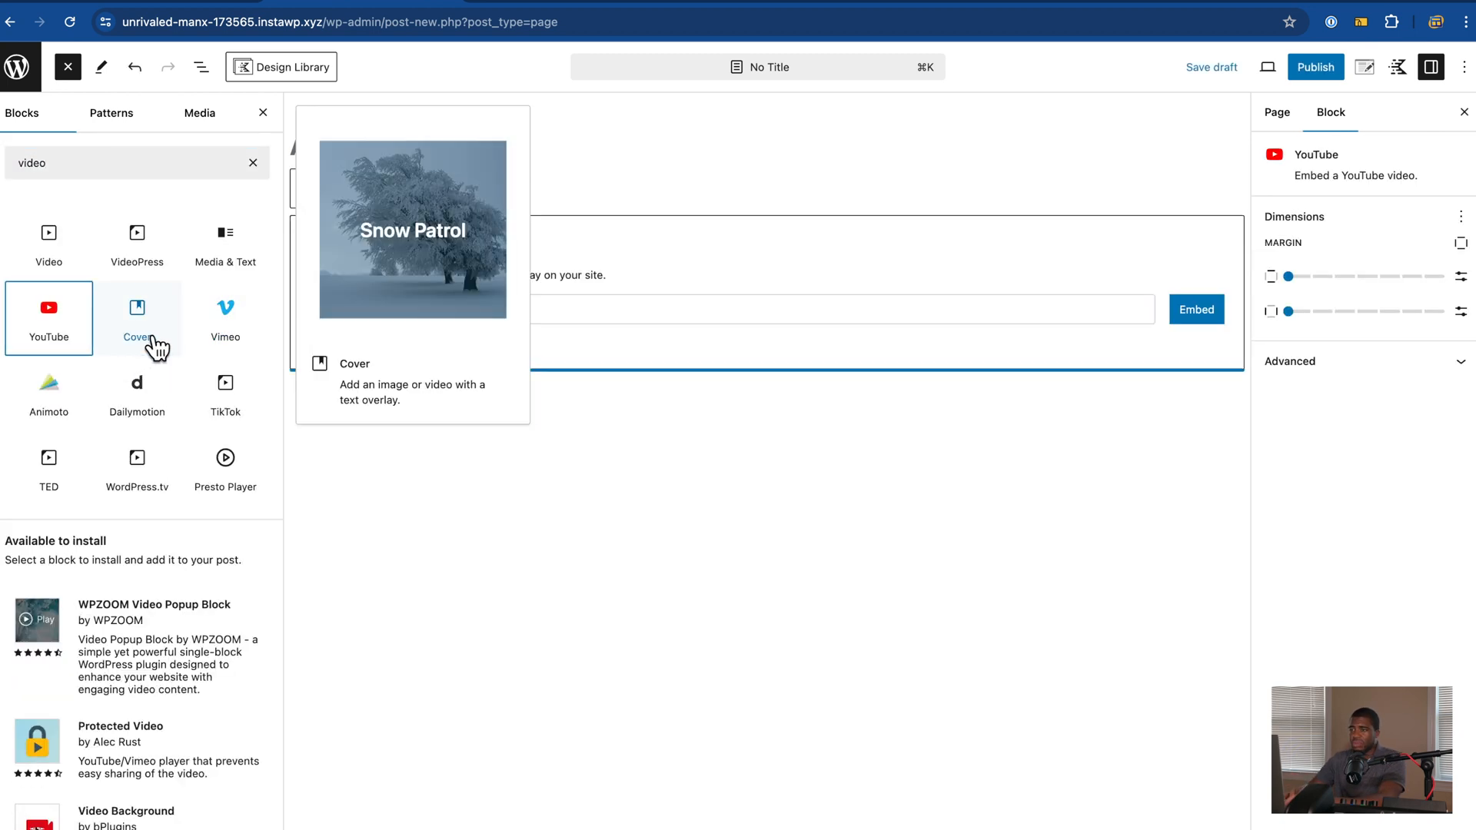
click(646, 316)
key(super+v)
click(1065, 309)
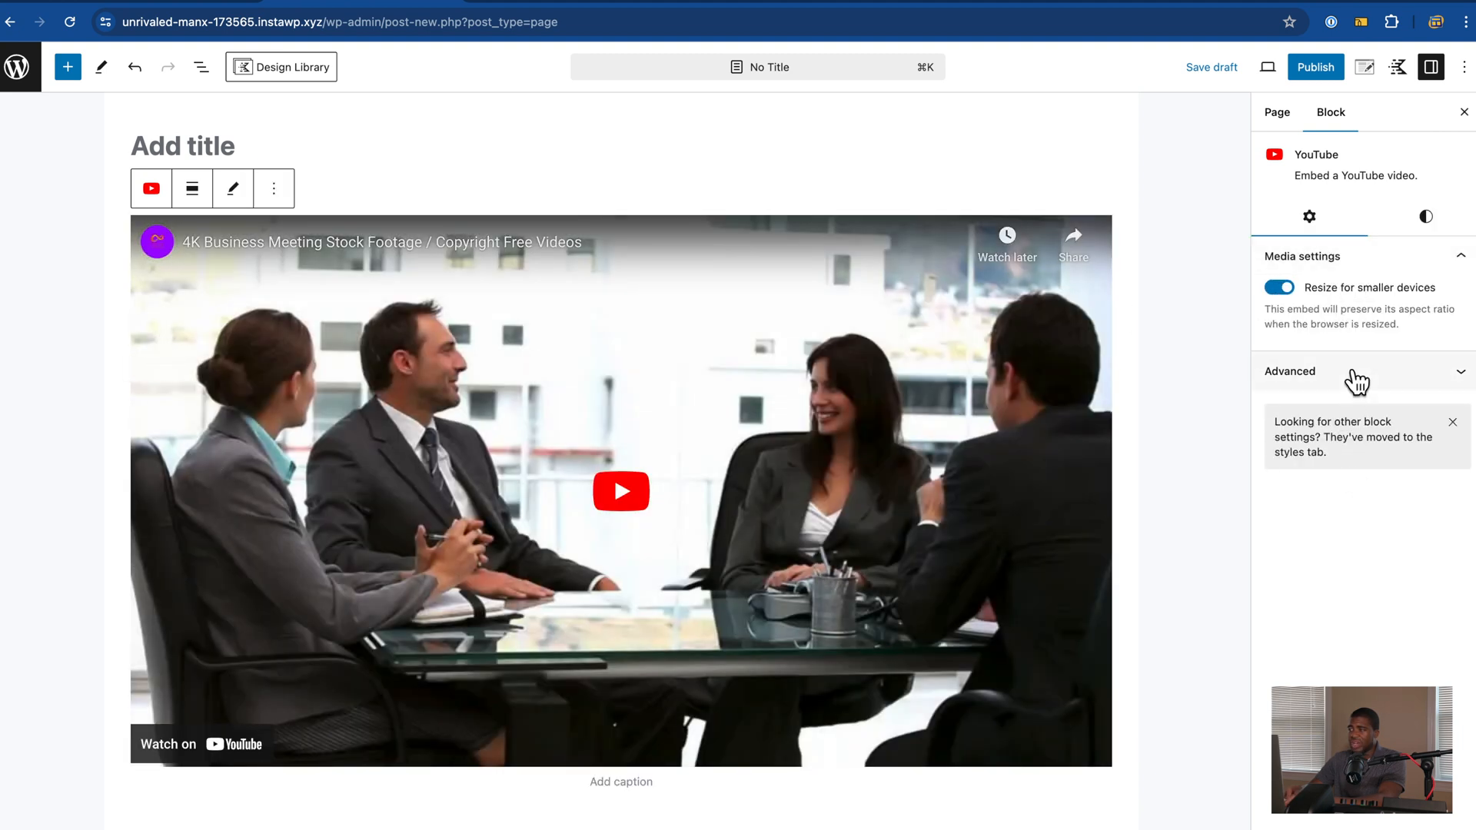
click(1435, 233)
click(1324, 231)
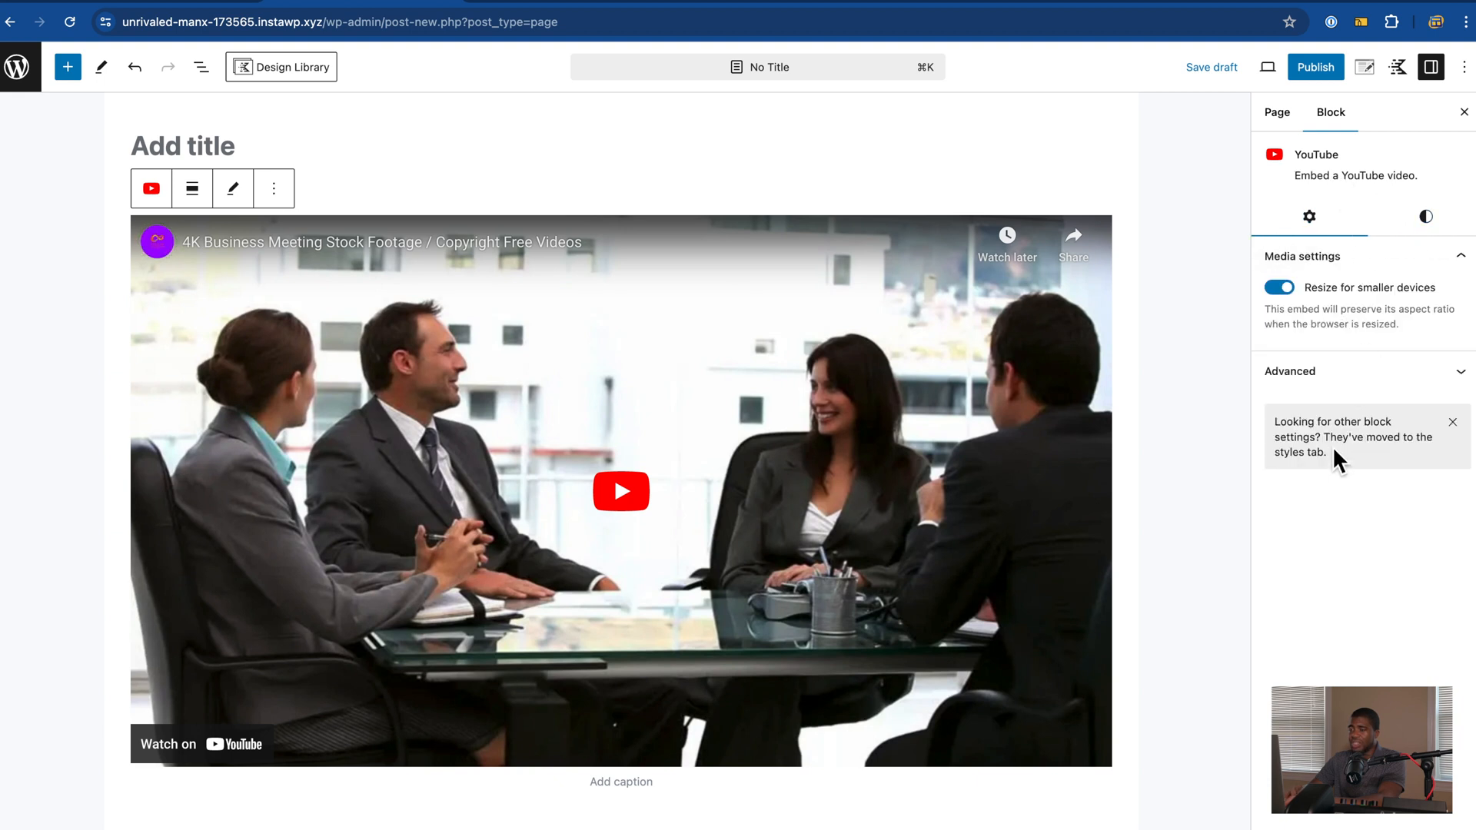
Step: Add a Presto Player block below the embed by searching the inserter for 'presto'
click(71, 72)
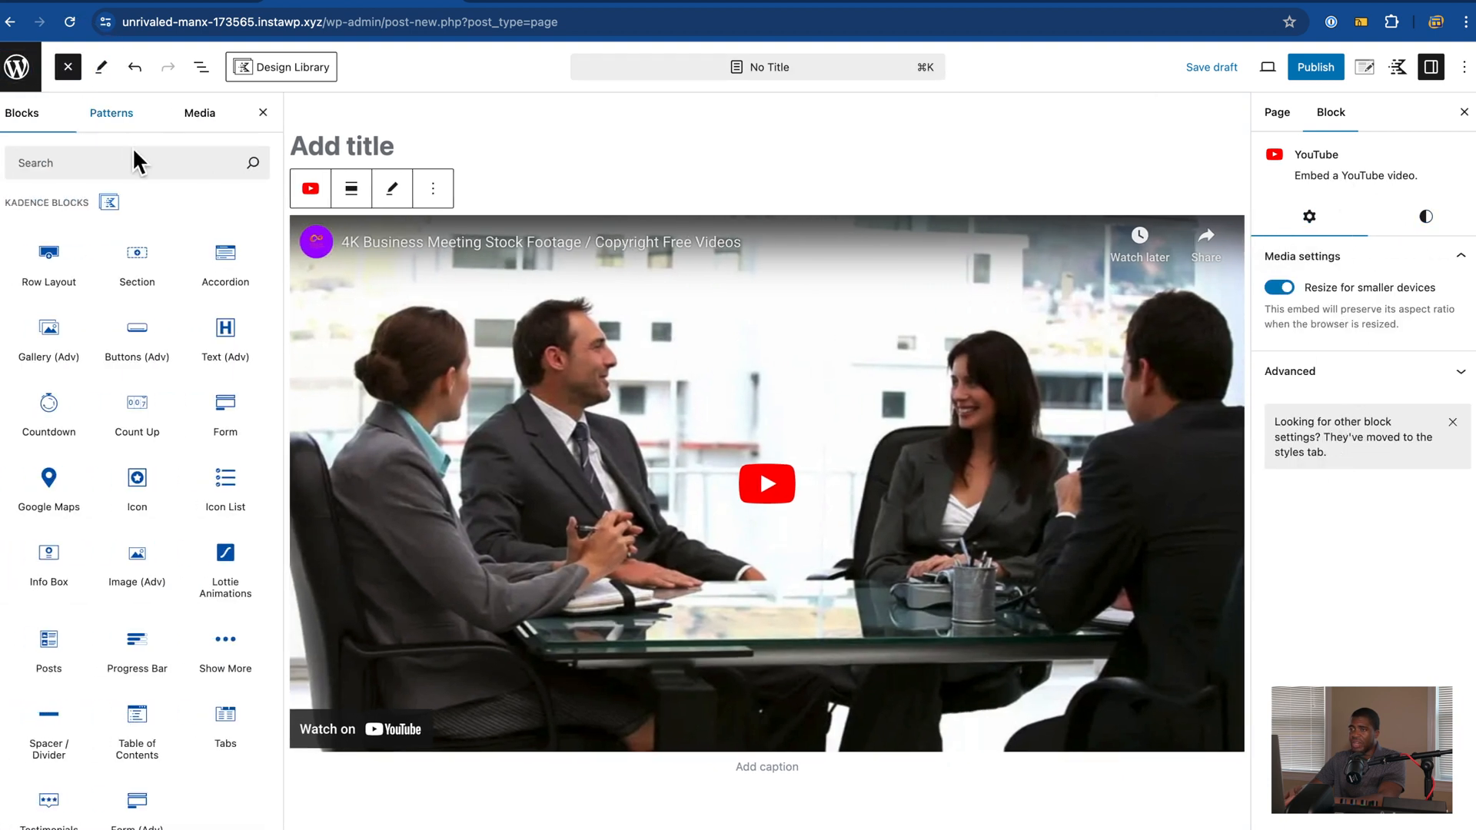
click(128, 161)
text(presto)
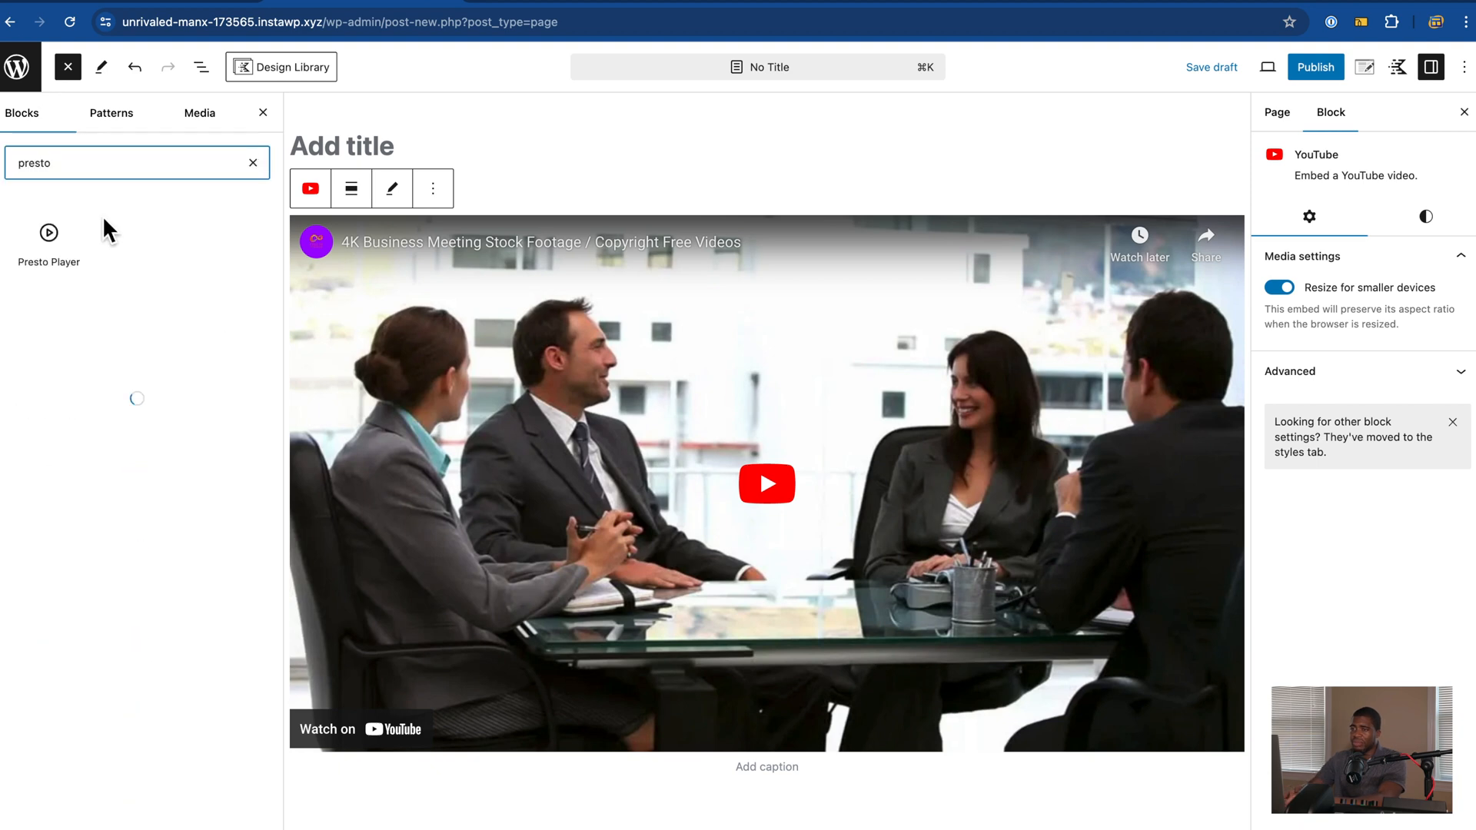
click(48, 242)
Step: Add the copied business-meeting YouTube URL to the Presto Player block as a YouTube source
scroll(542, 472, down, 3)
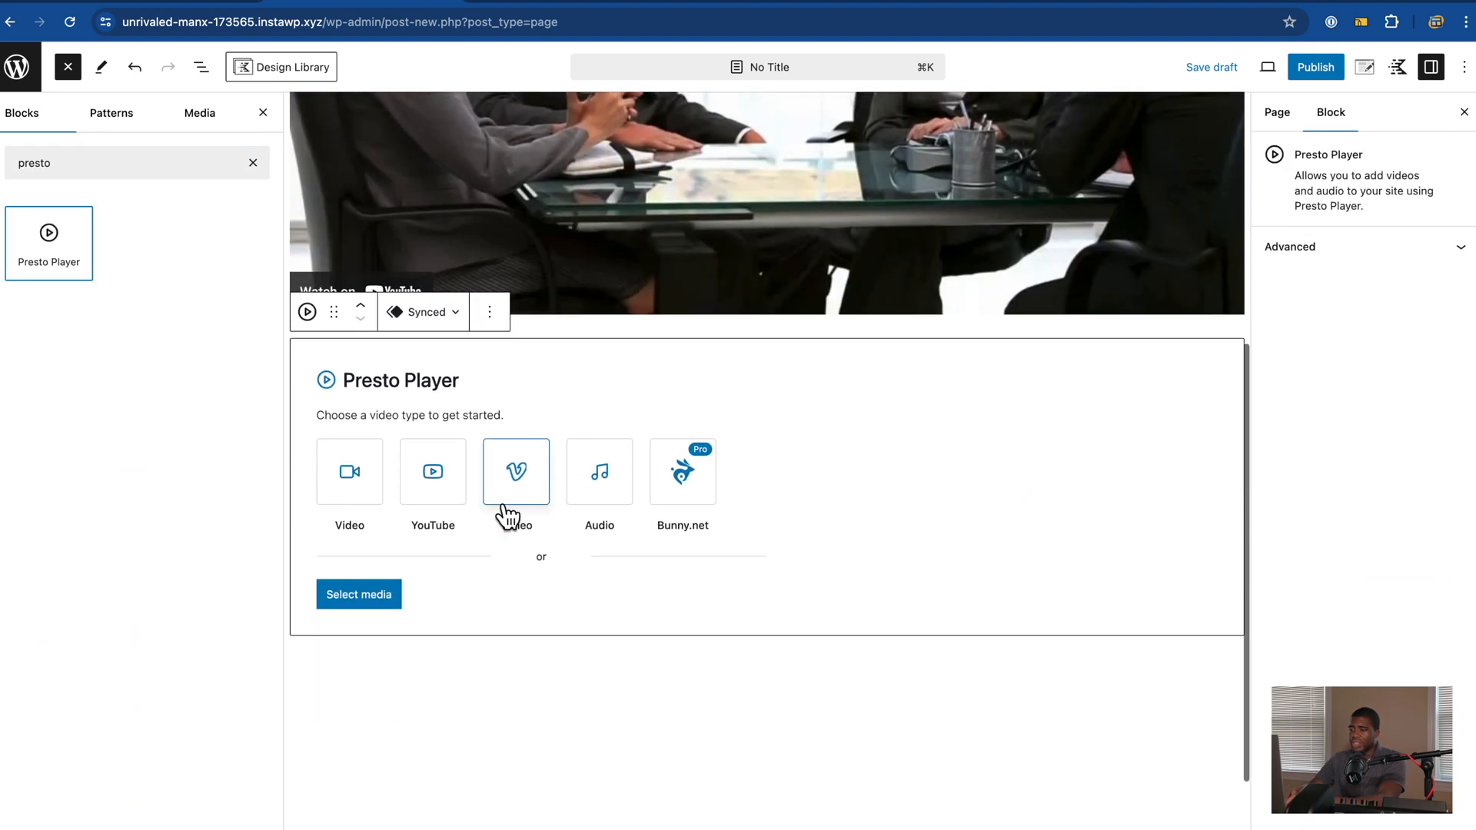
click(448, 491)
click(275, 498)
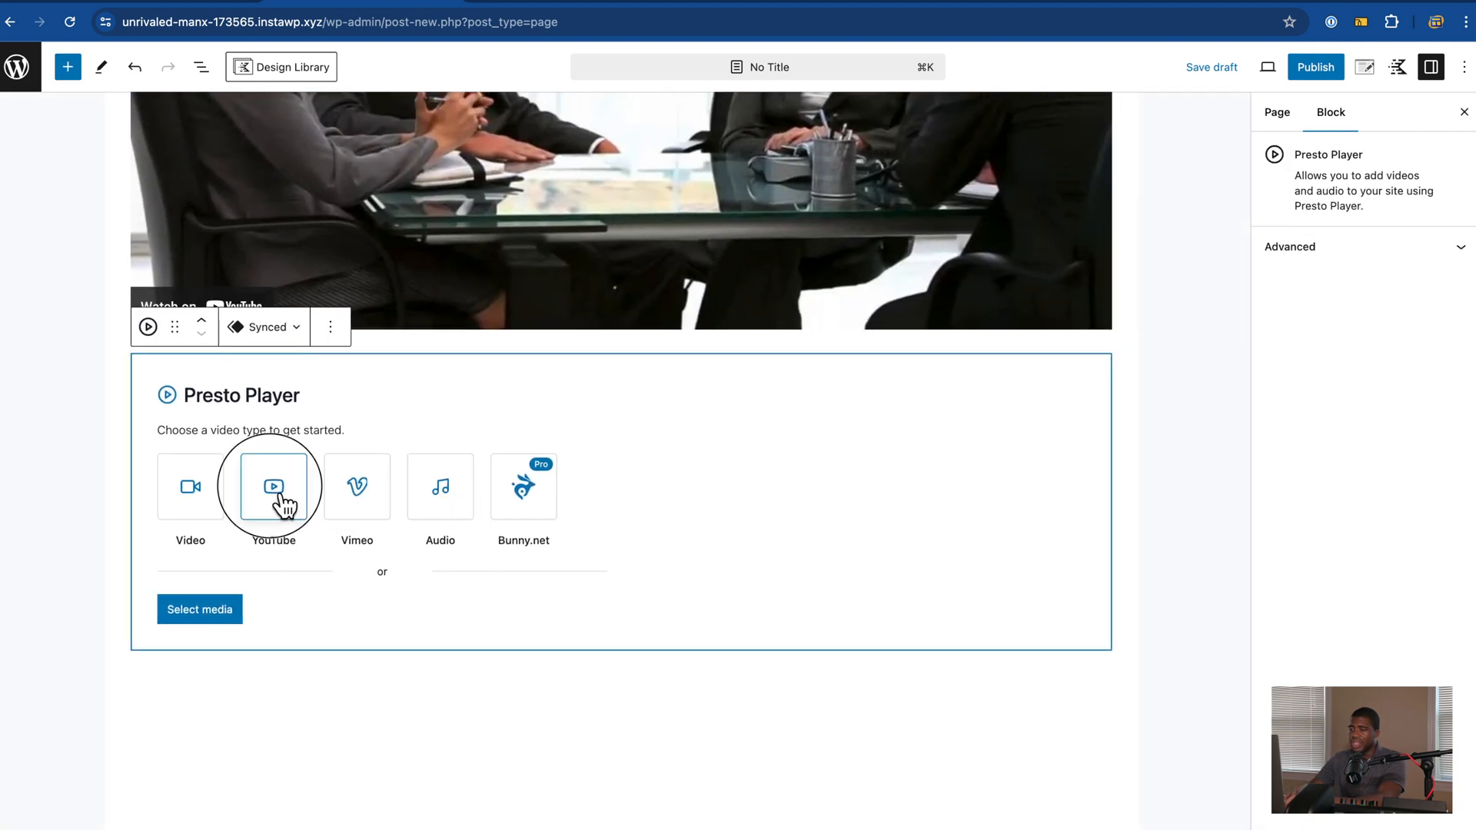
click(284, 551)
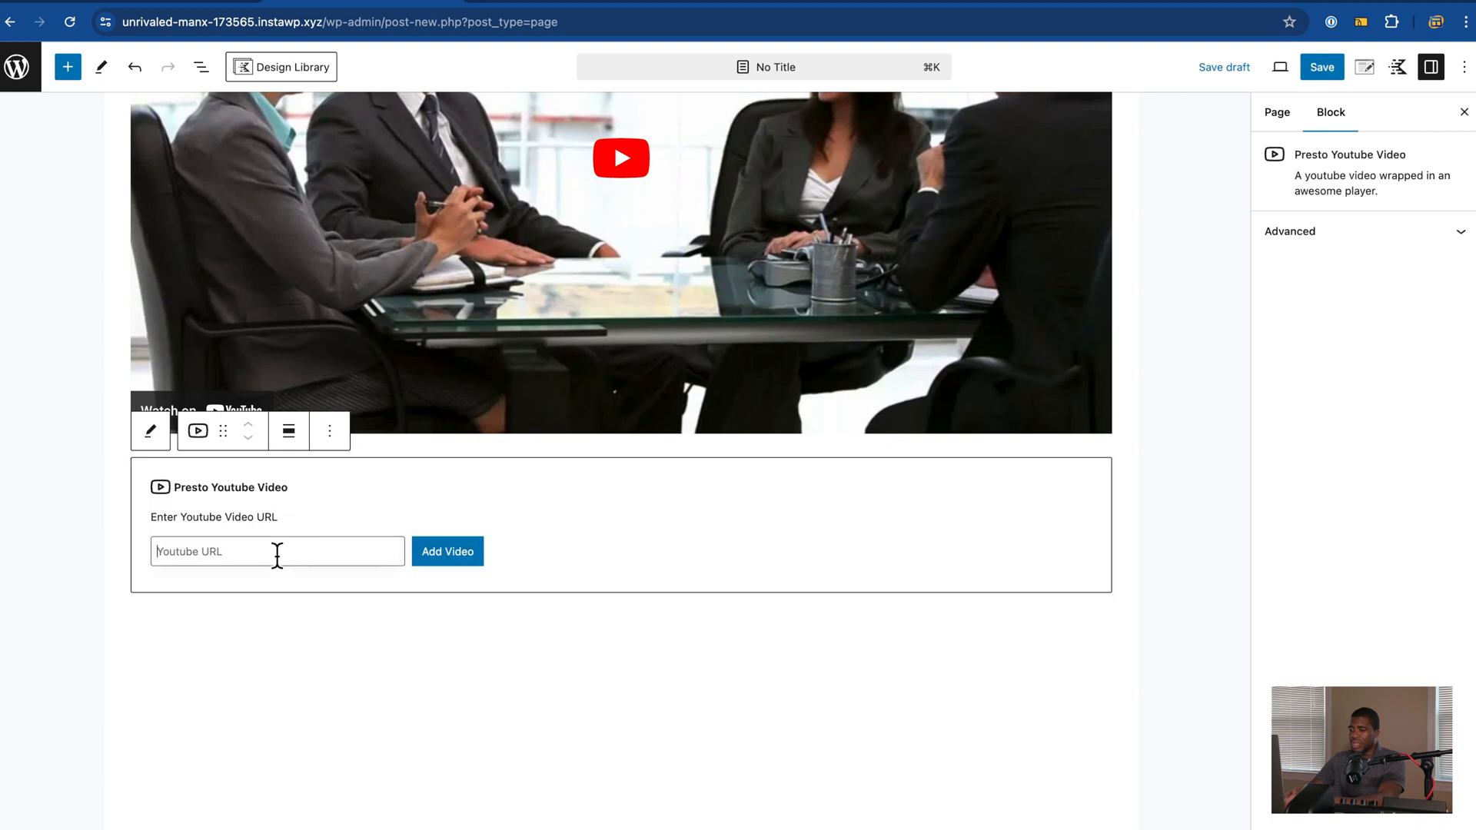
key(super+v)
click(449, 555)
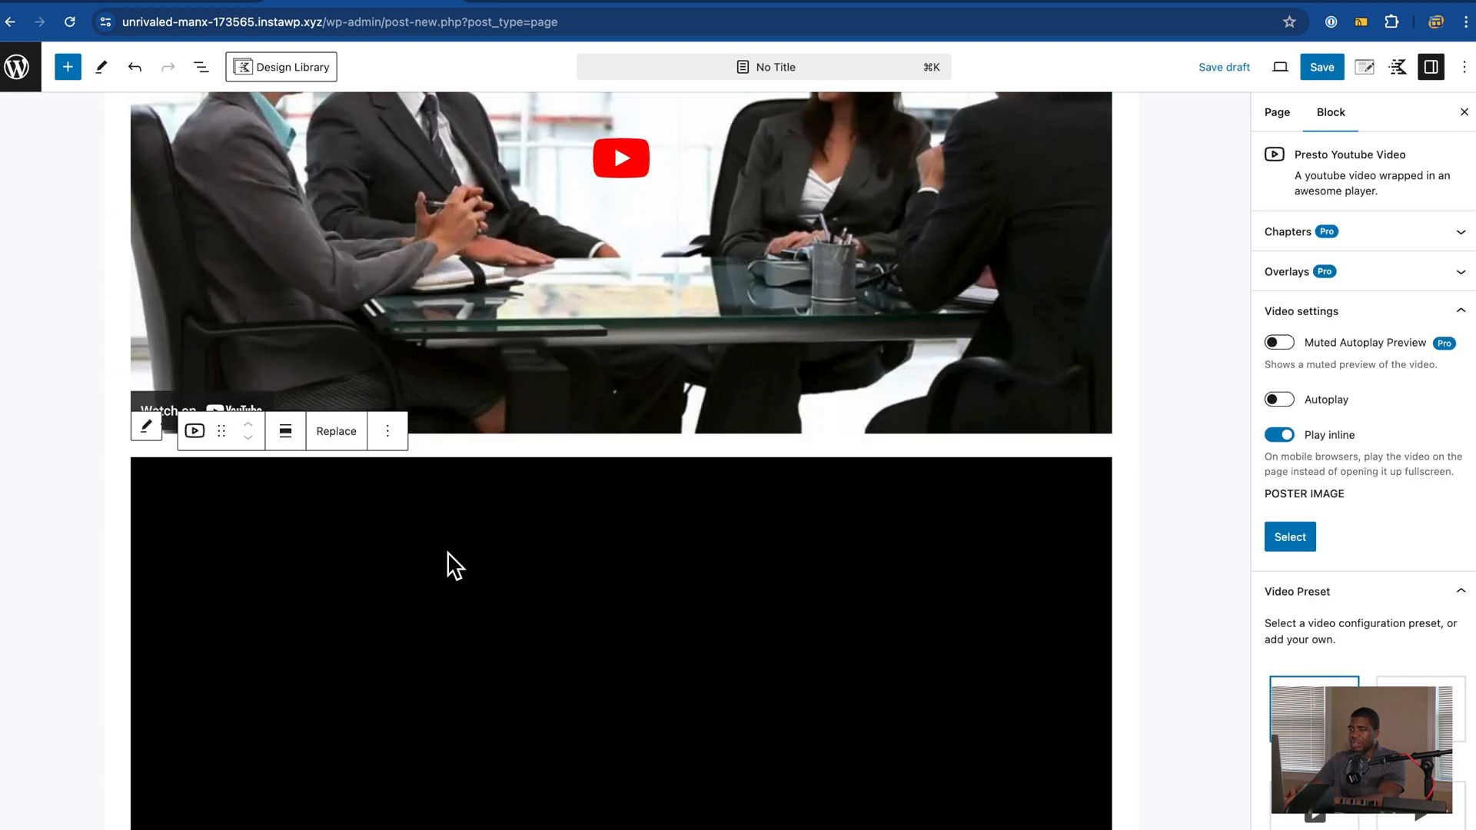
Step: Scroll past both videos and select the plain YouTube embed above
scroll(69, 581, down, 2)
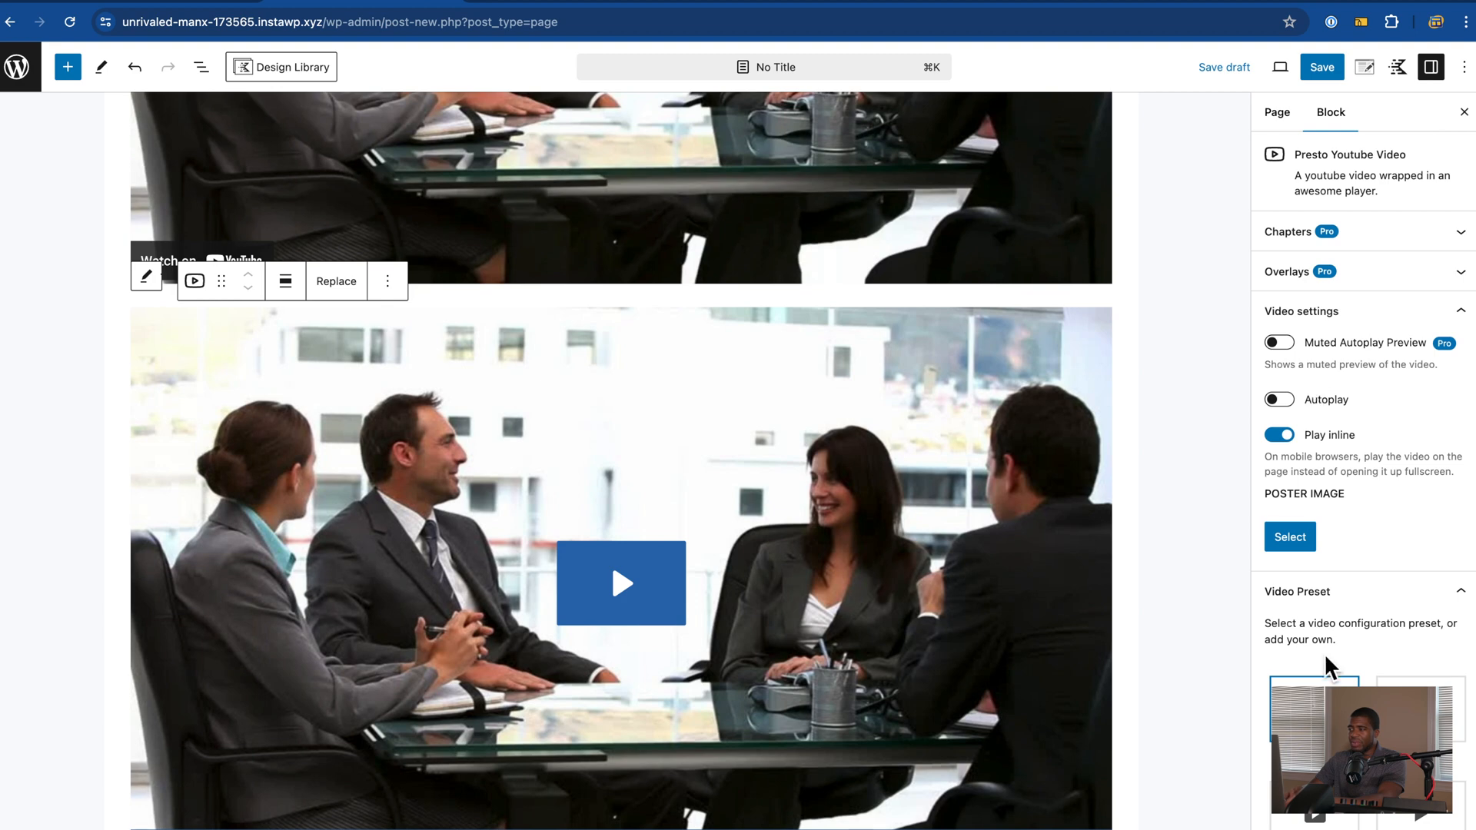
scroll(1326, 657, down, 3)
scroll(1307, 659, up, 3)
scroll(1146, 658, up, 6)
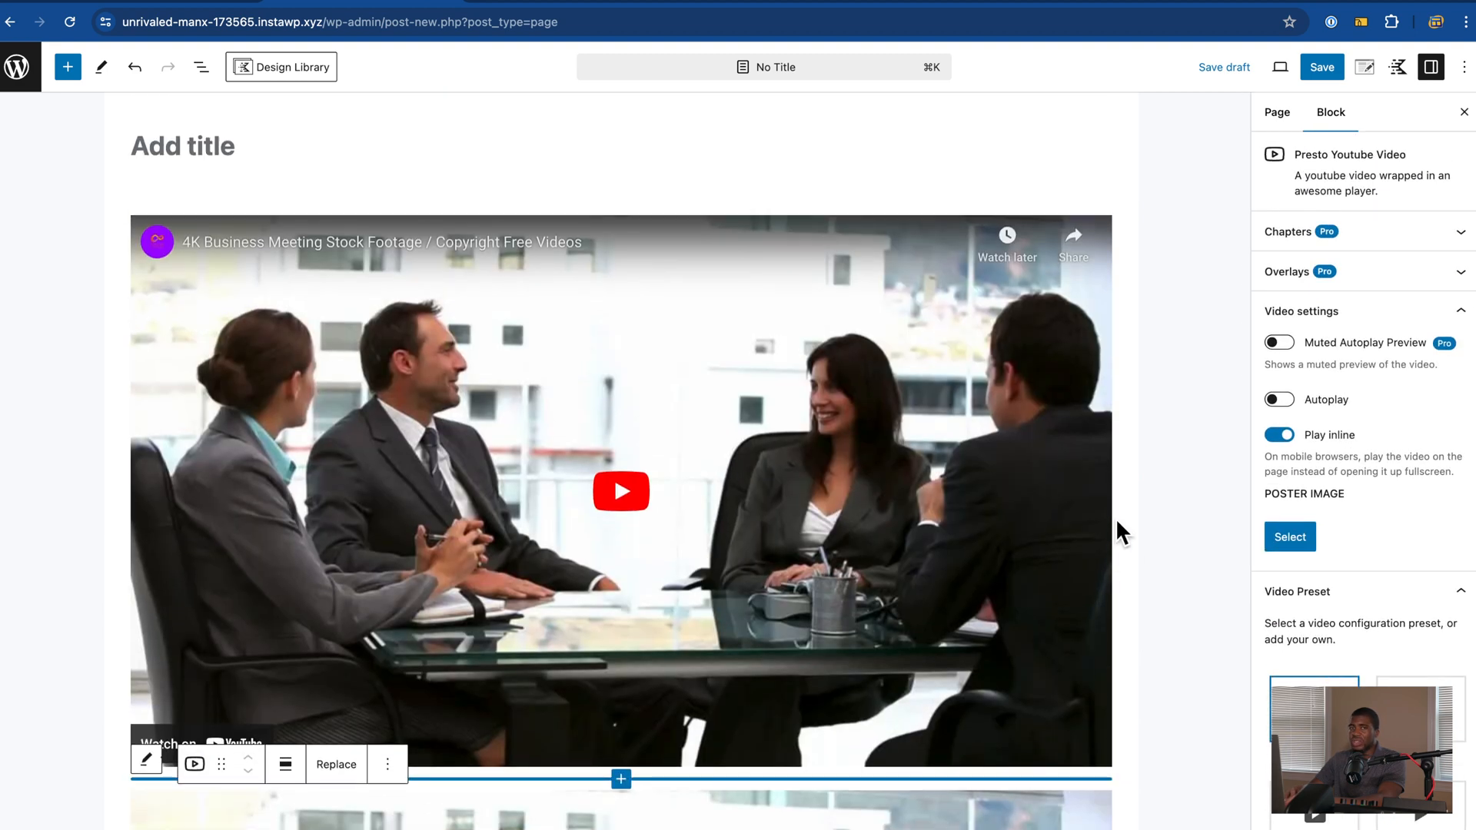
click(1077, 447)
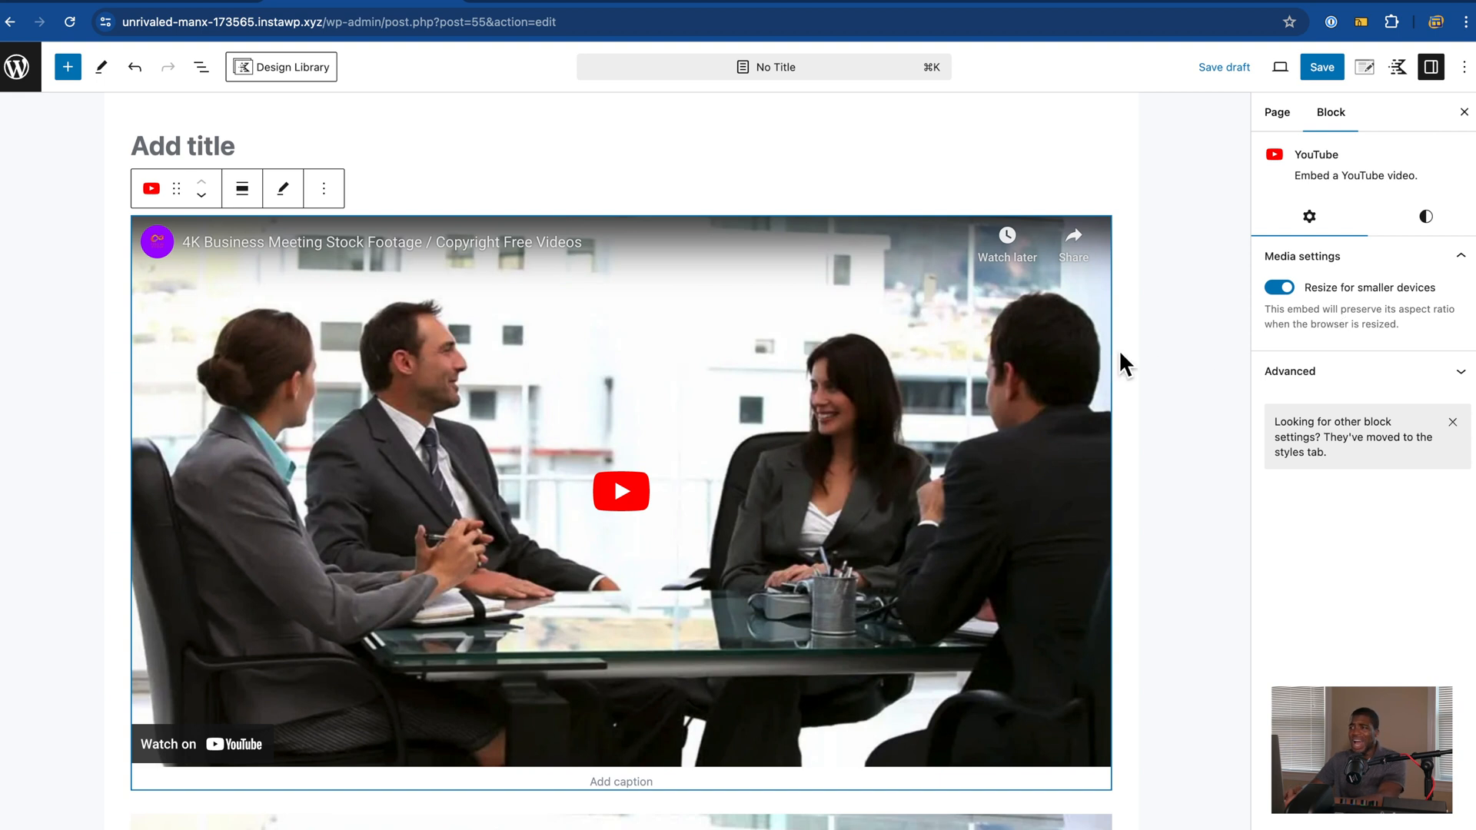
scroll(1192, 343, down, 8)
click(965, 323)
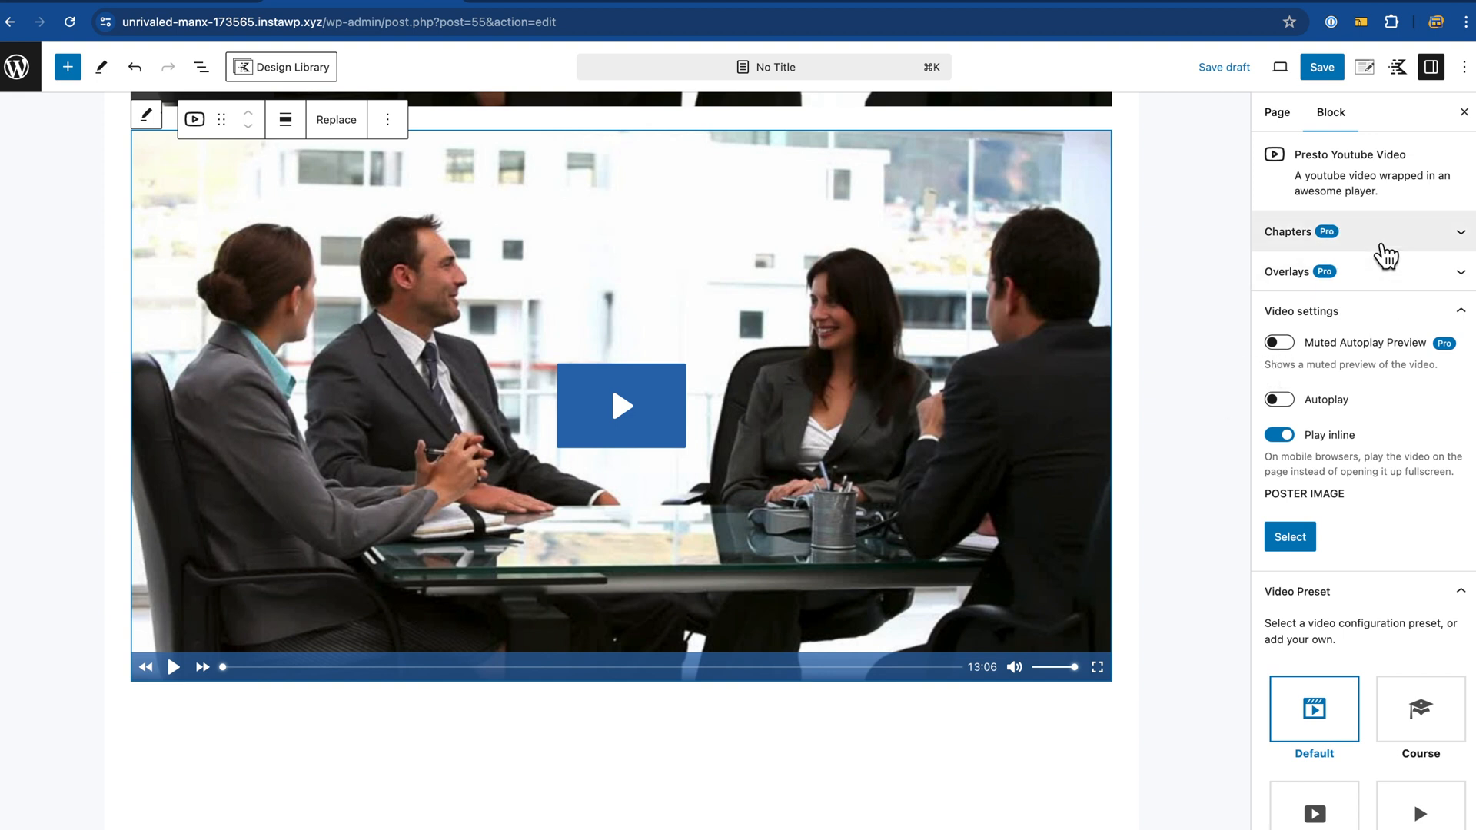
Step: Inspect the Presto video's Chapters and Overlays settings without changing them
click(1375, 242)
click(1375, 242)
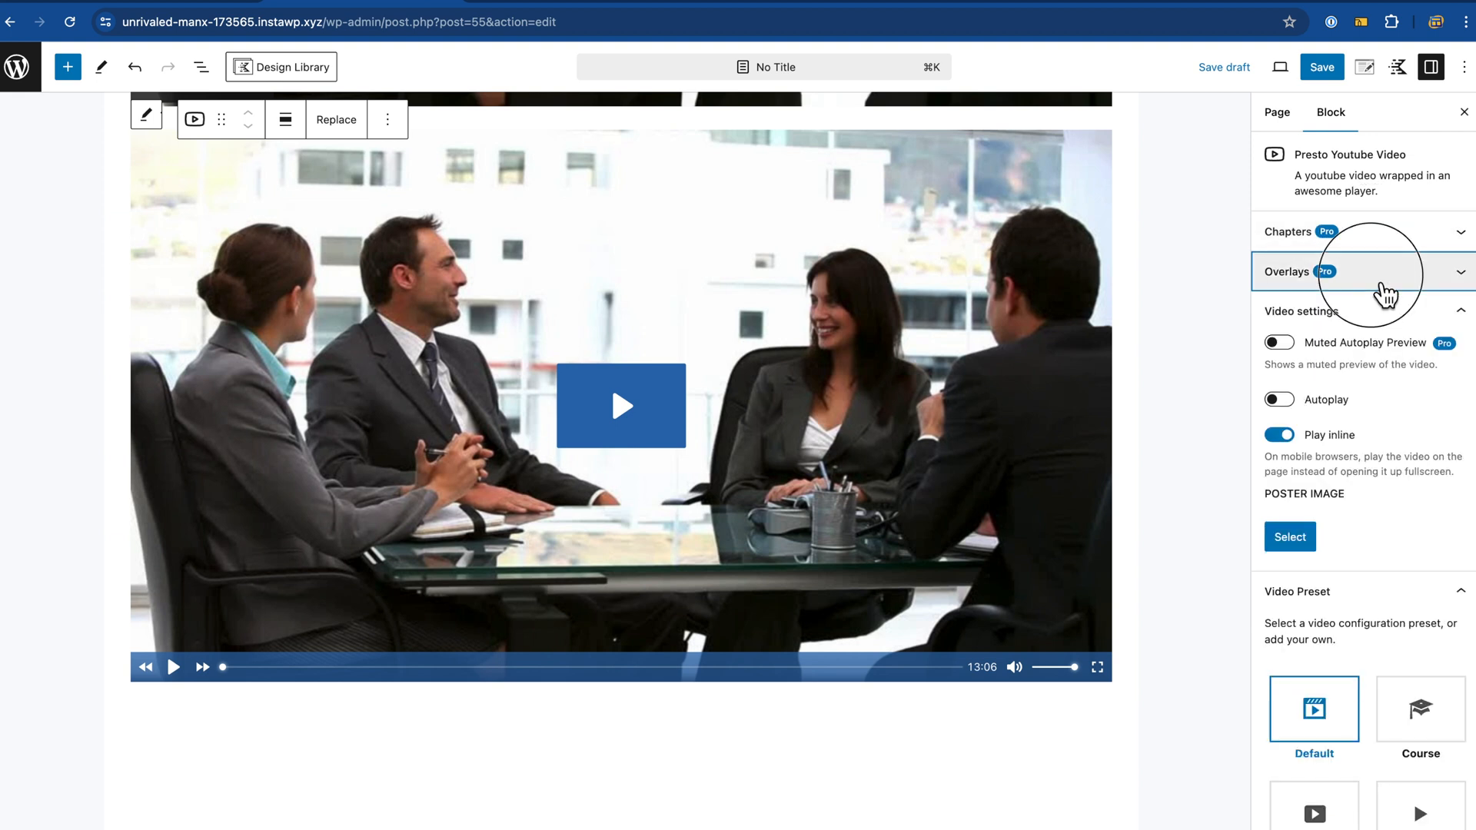
click(1384, 293)
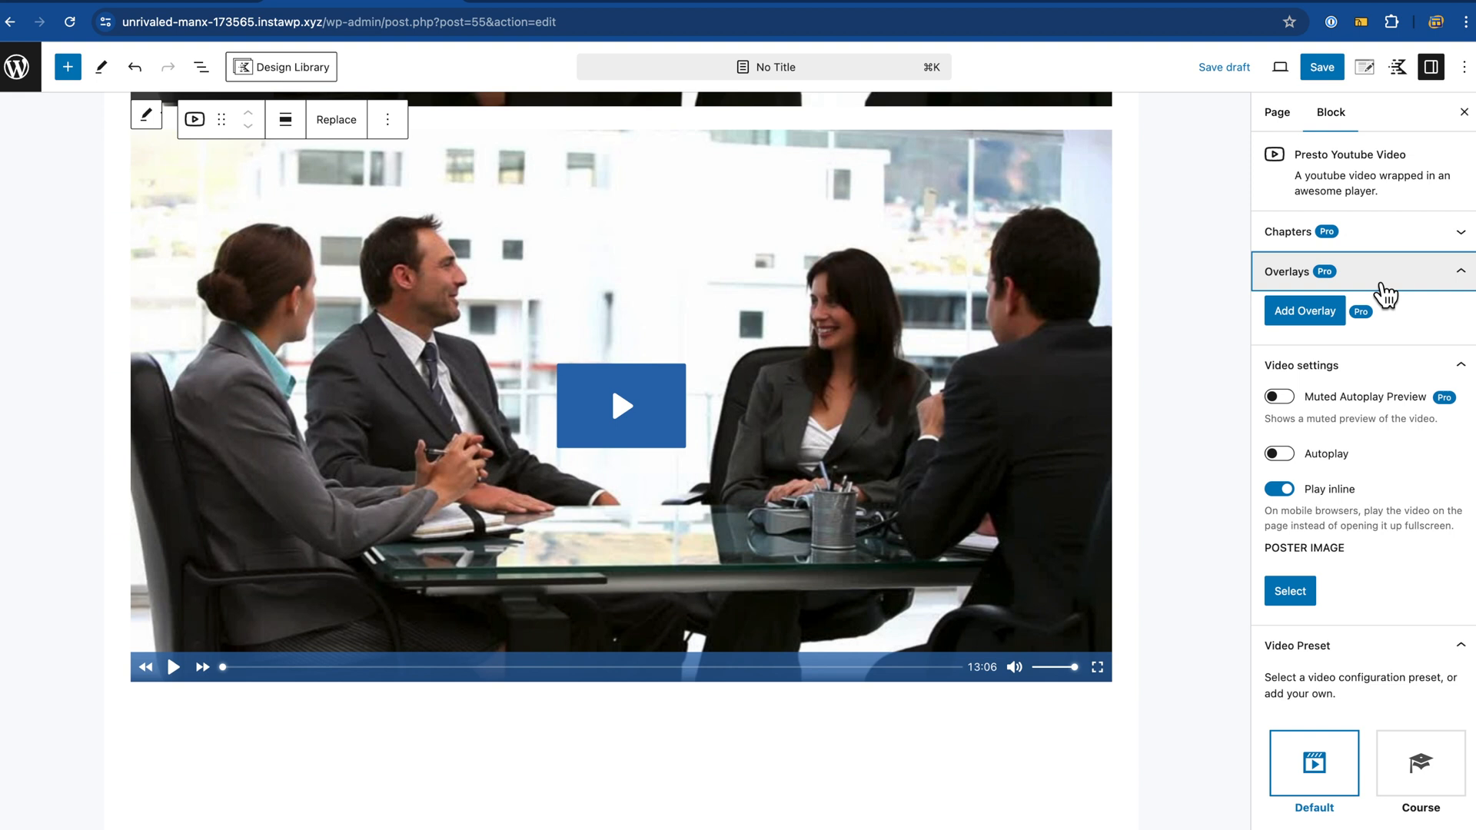
click(1385, 293)
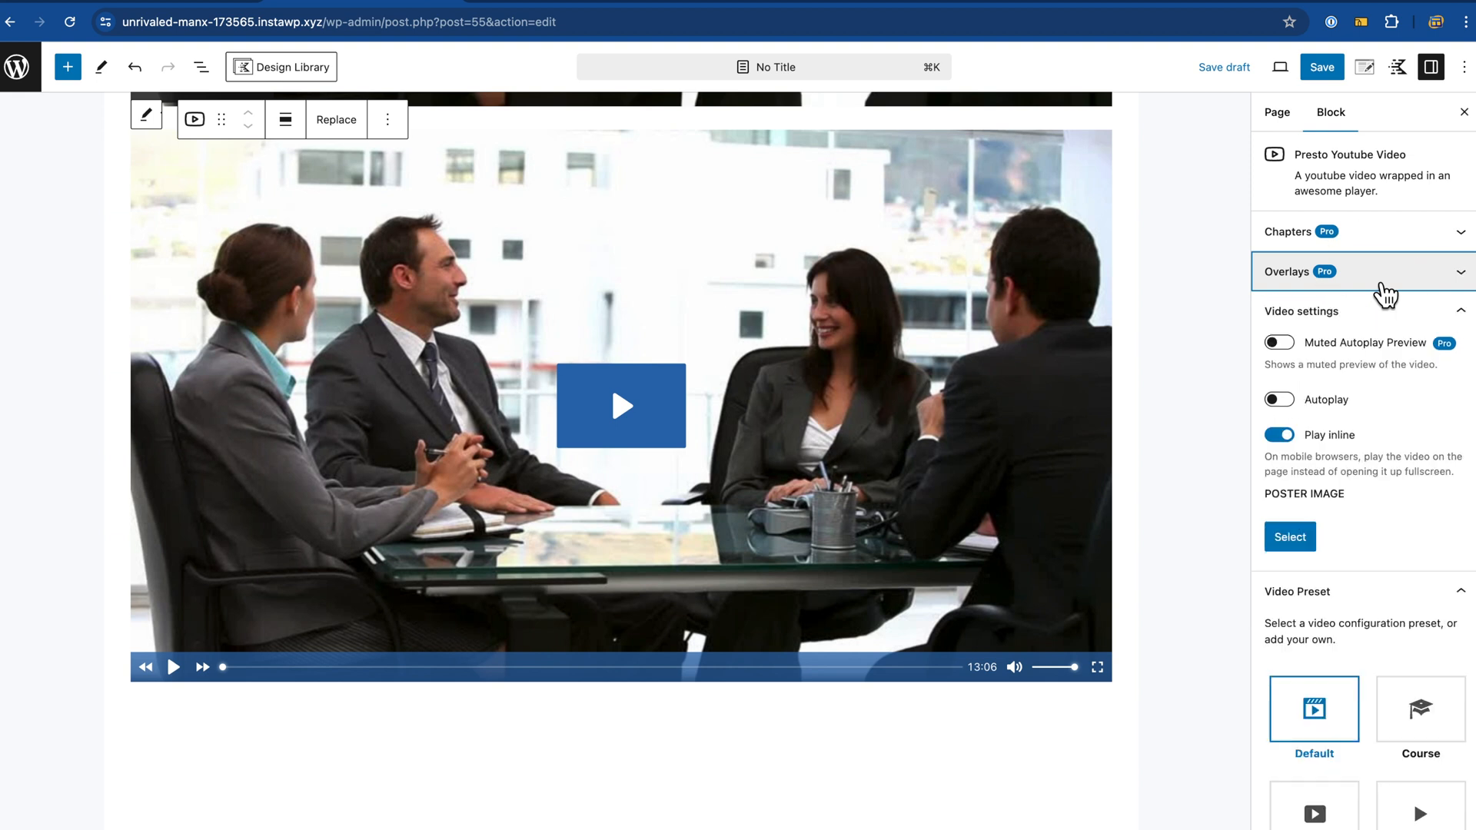
click(1384, 284)
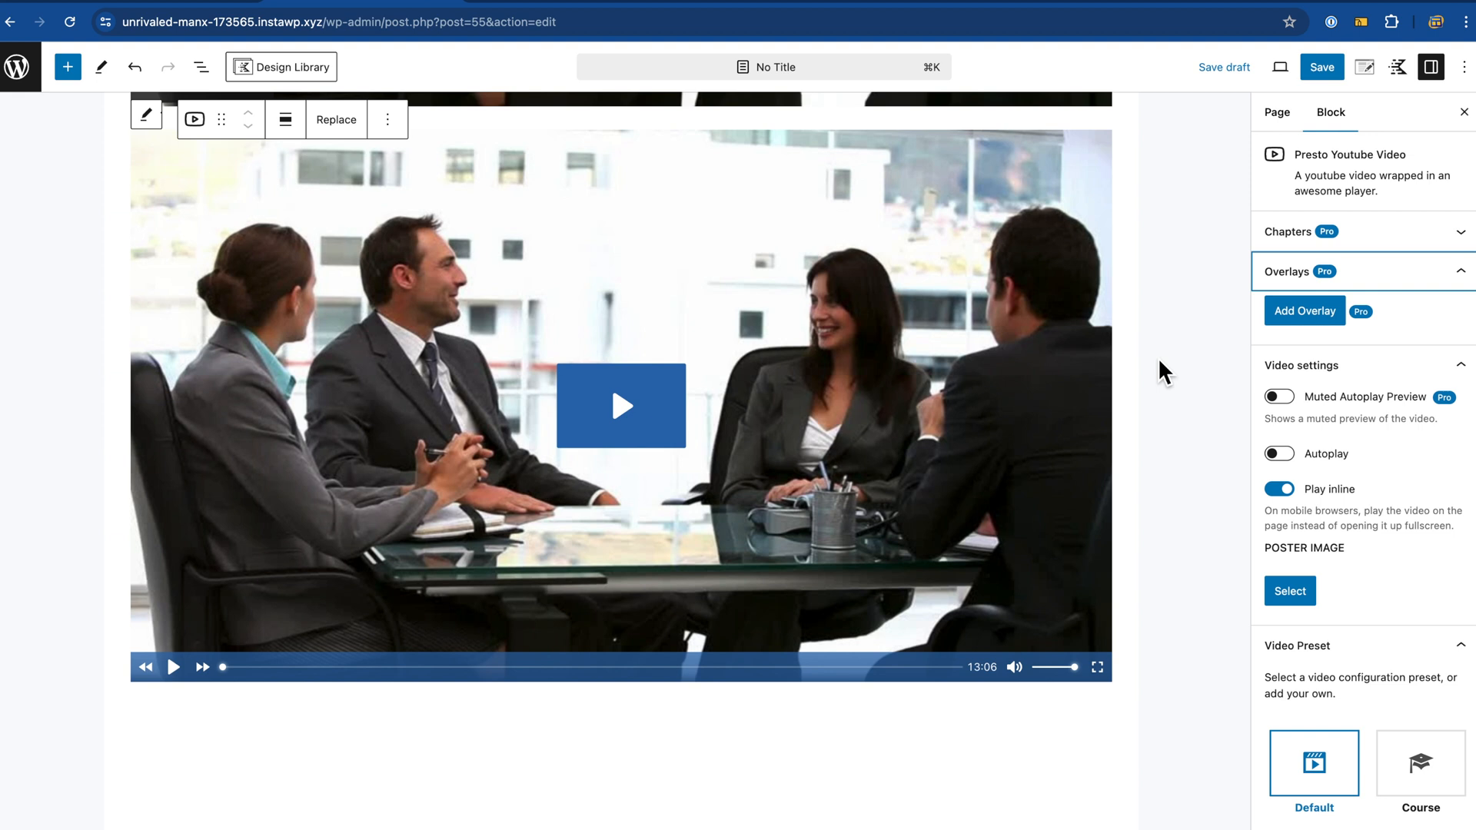
click(1401, 282)
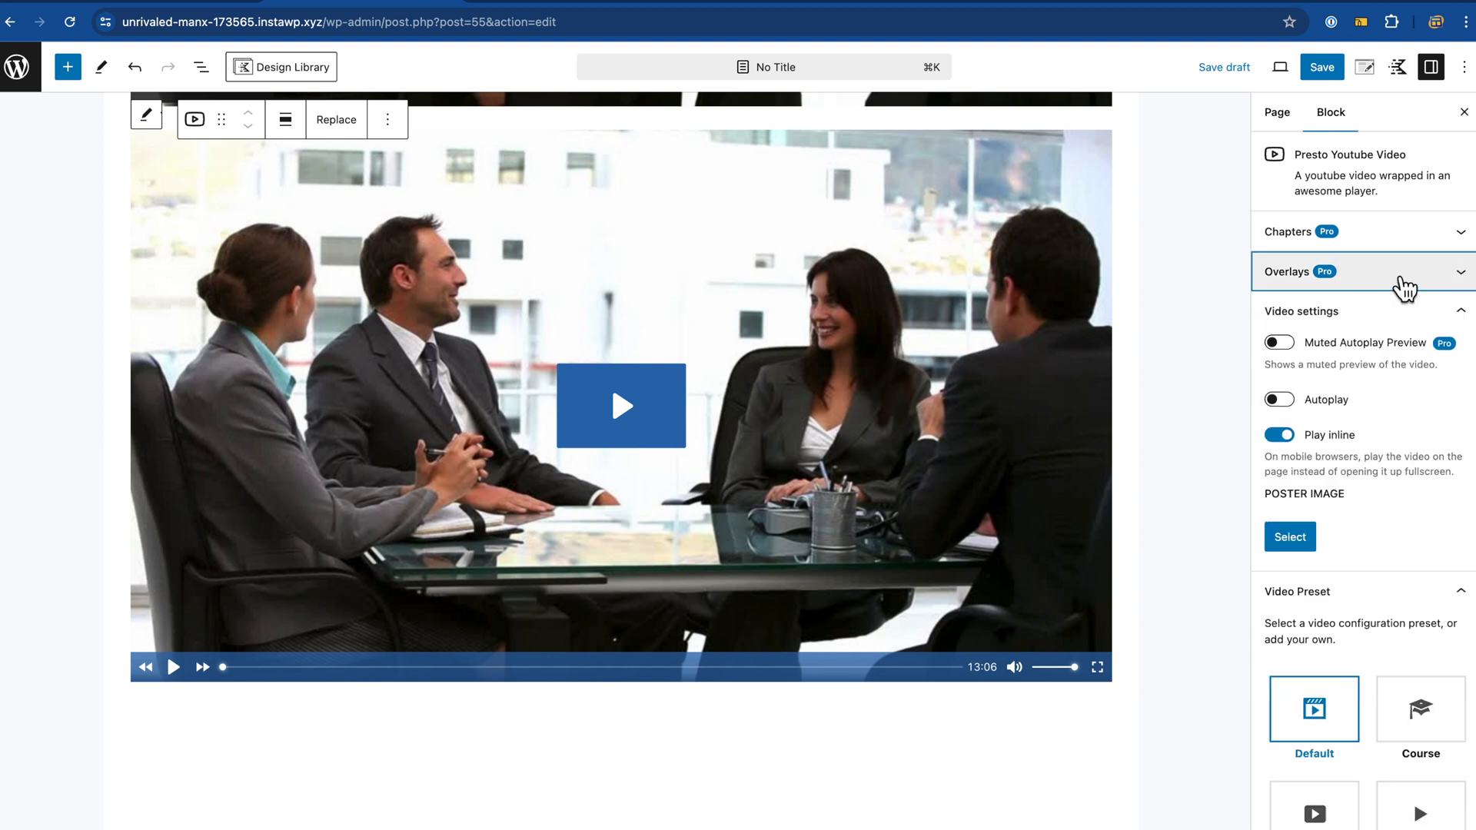
Step: Toggle Autoplay in the Video settings so Autoplay stays off and Play inline stays on
scroll(1236, 390, down, 1)
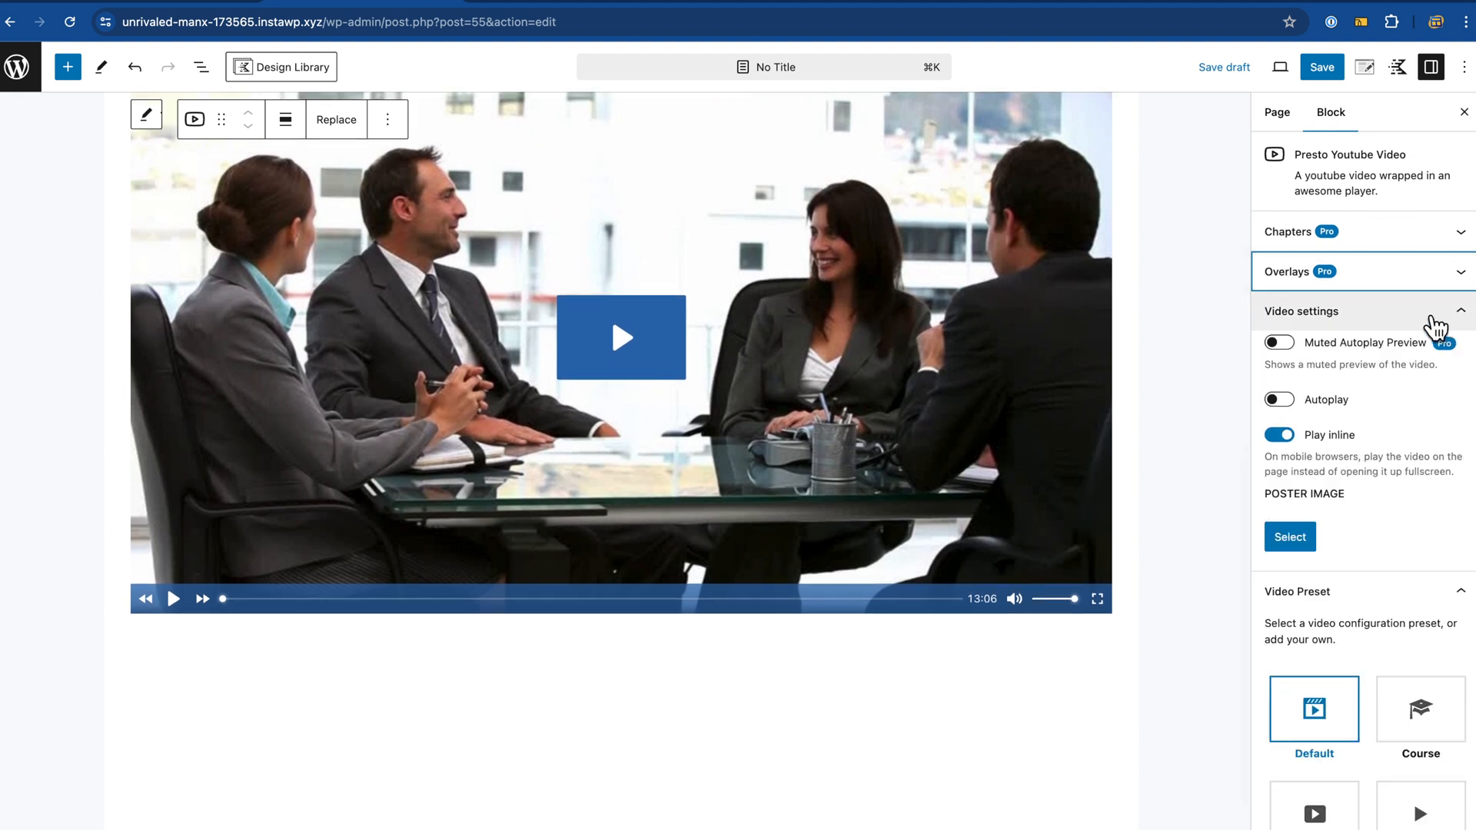
click(1433, 329)
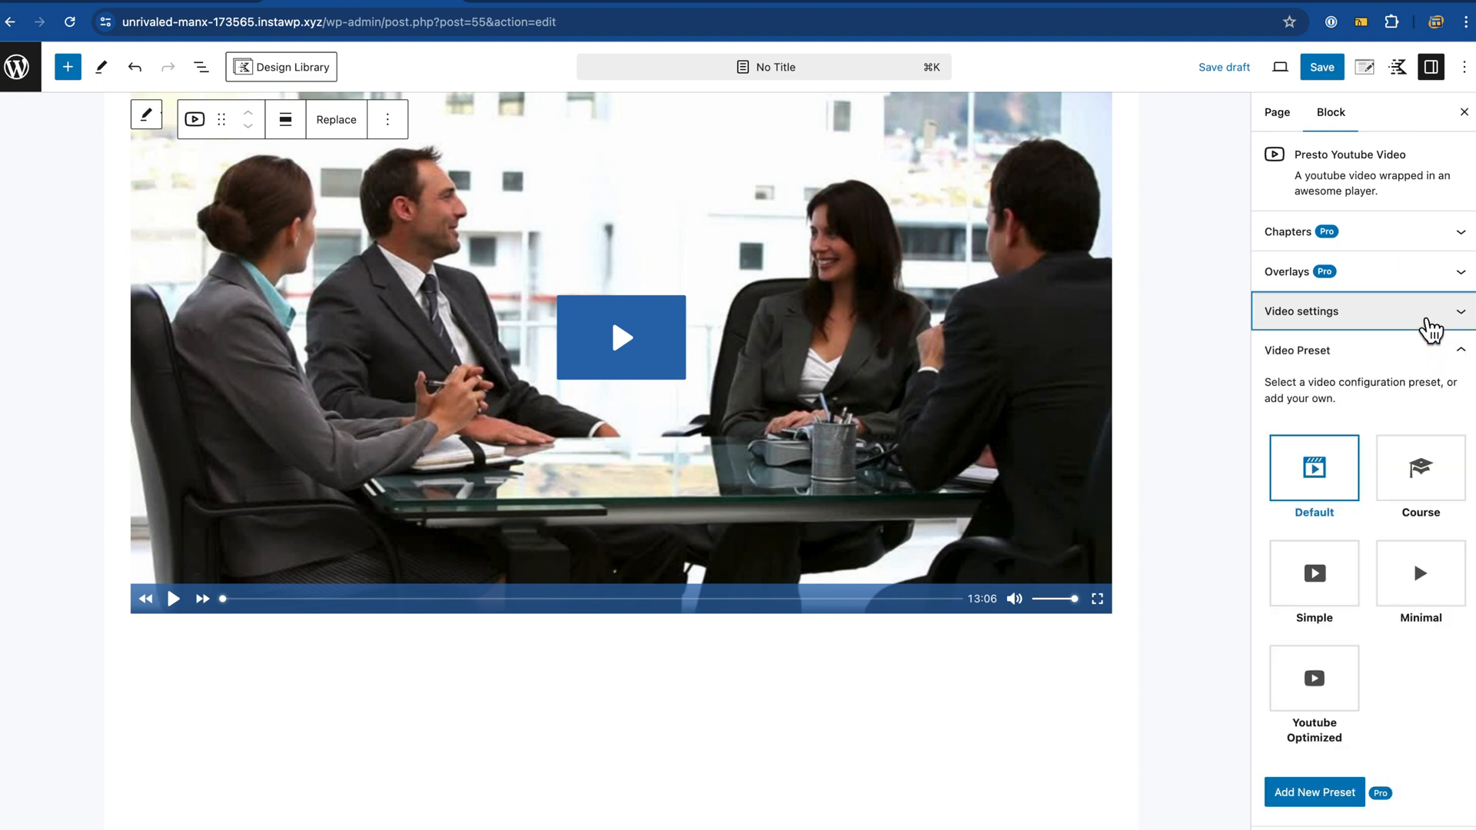
click(1432, 329)
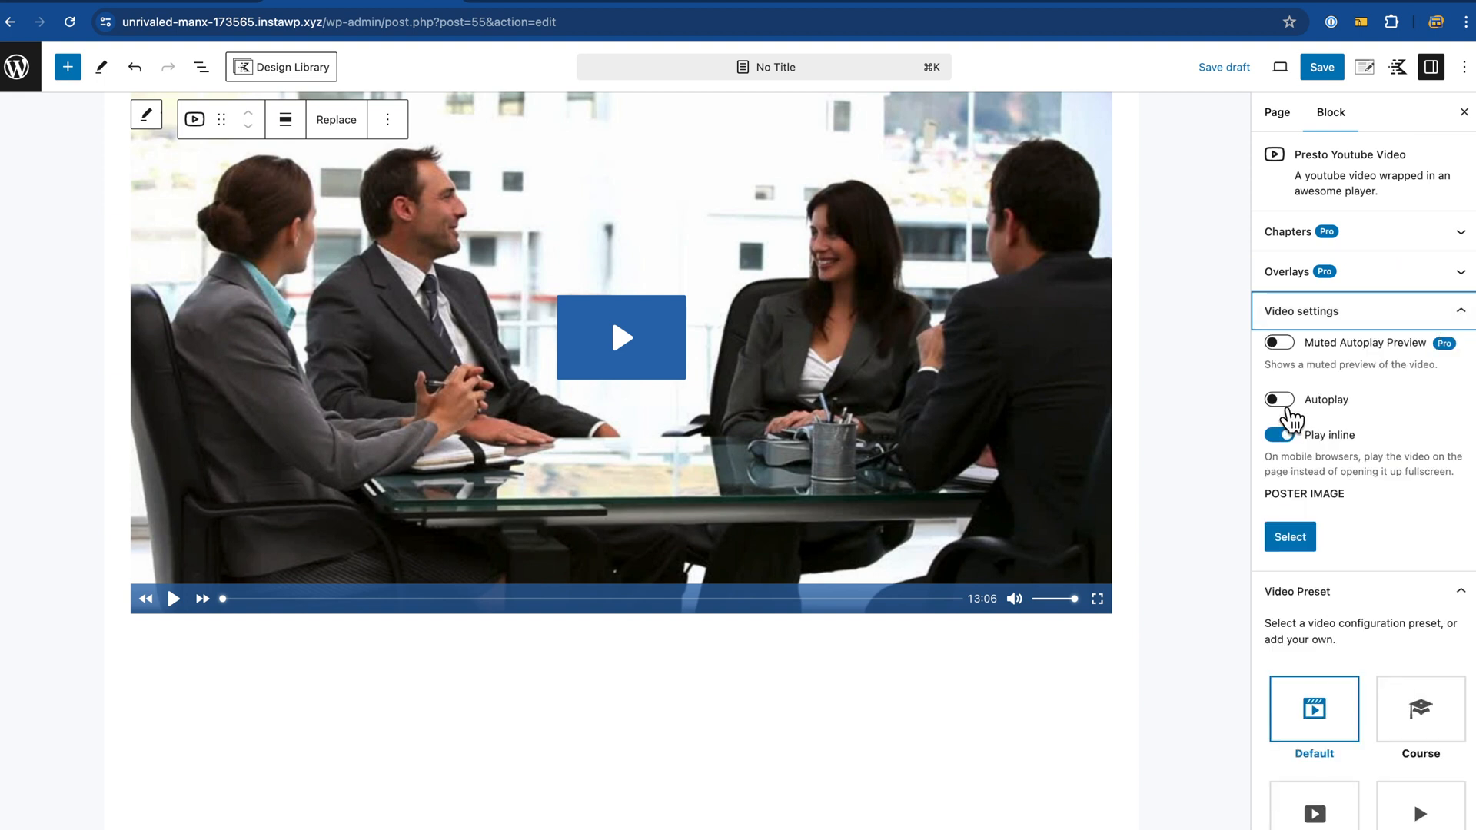
click(1281, 400)
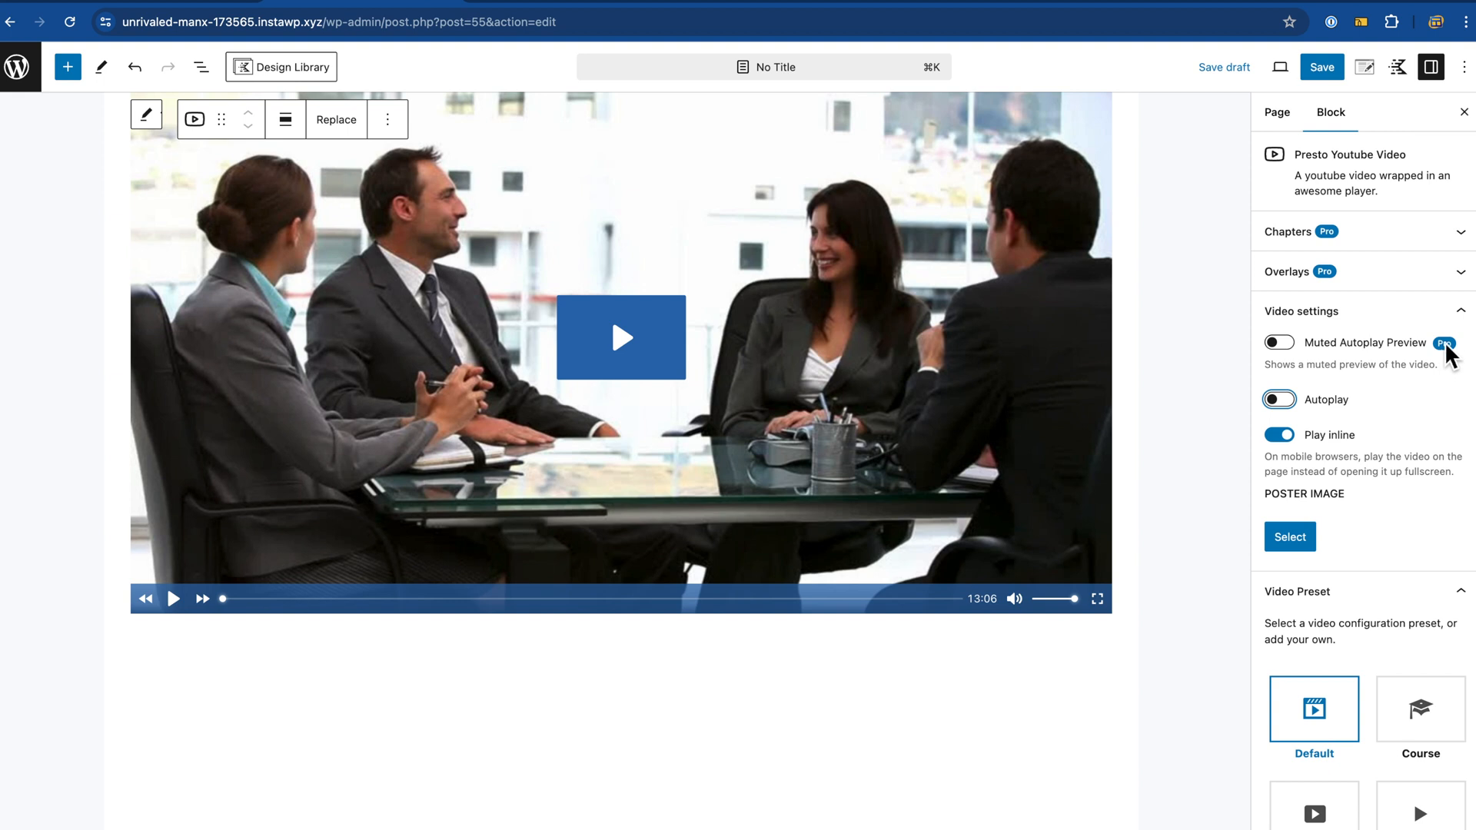
click(1417, 308)
click(1417, 317)
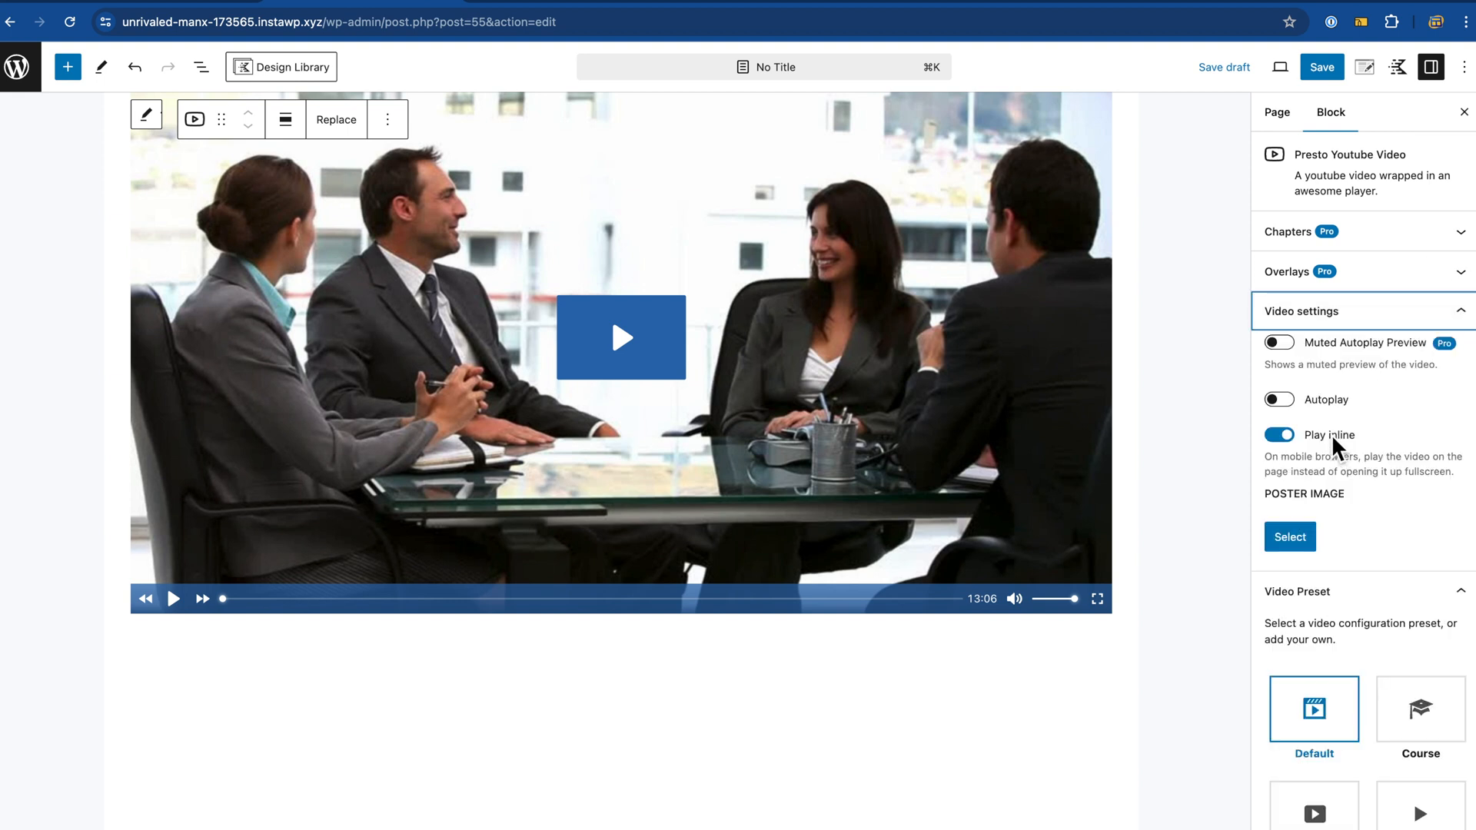
click(1394, 331)
click(1394, 316)
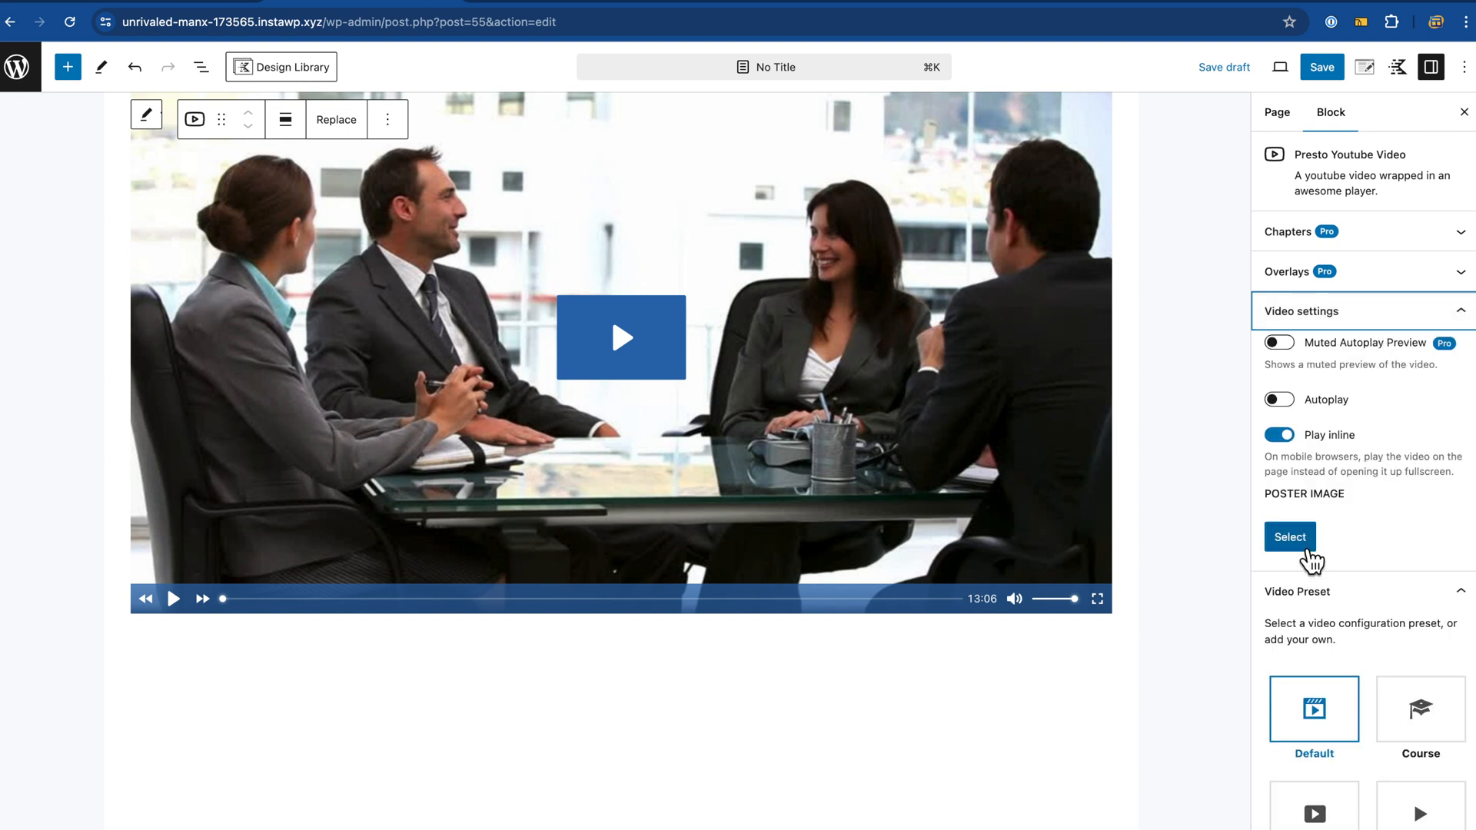
Step: Pick the colourful umbrellas photo from Pexels under Poster Image and apply it
click(1307, 546)
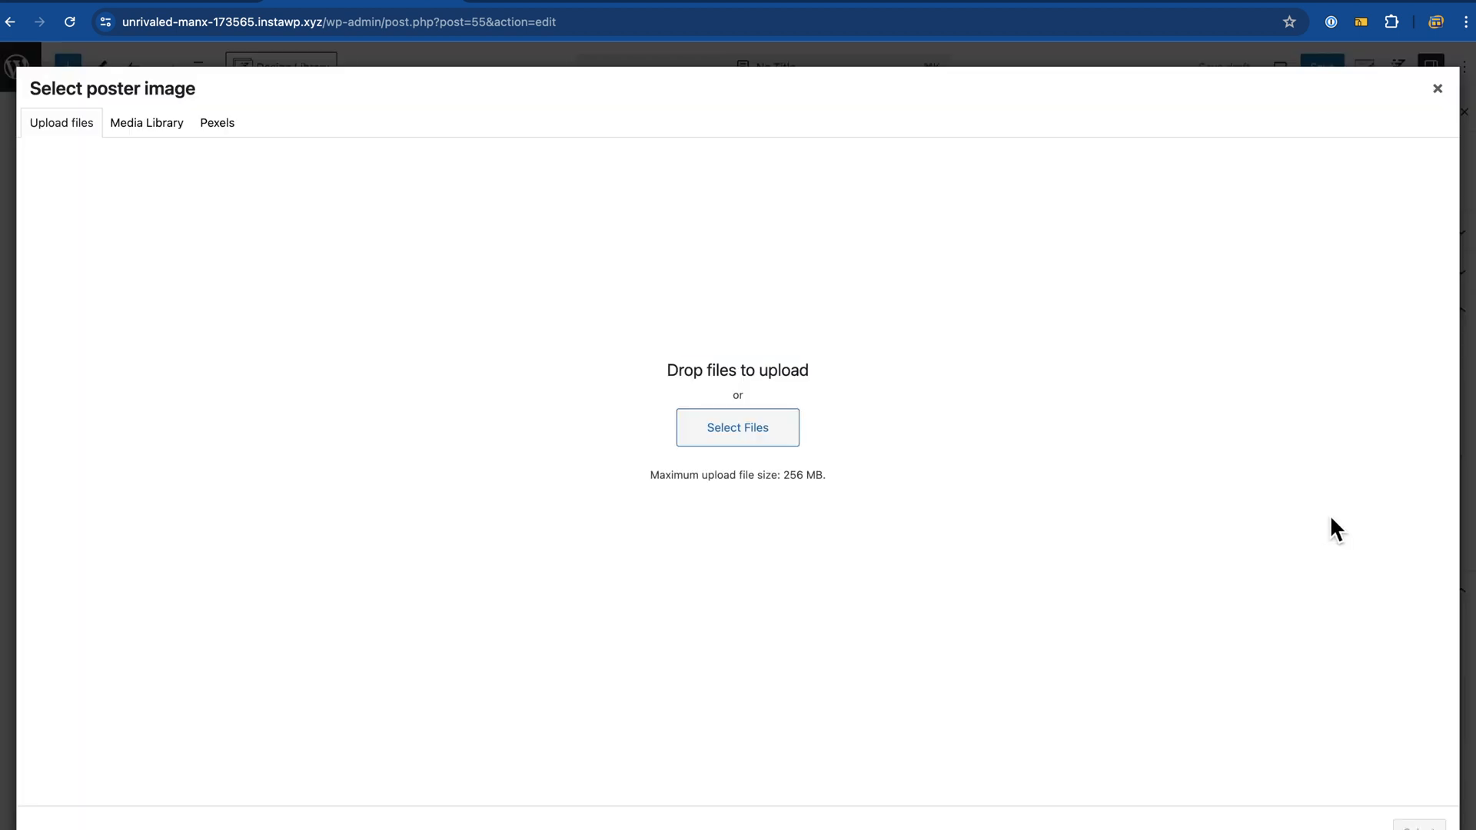
click(223, 132)
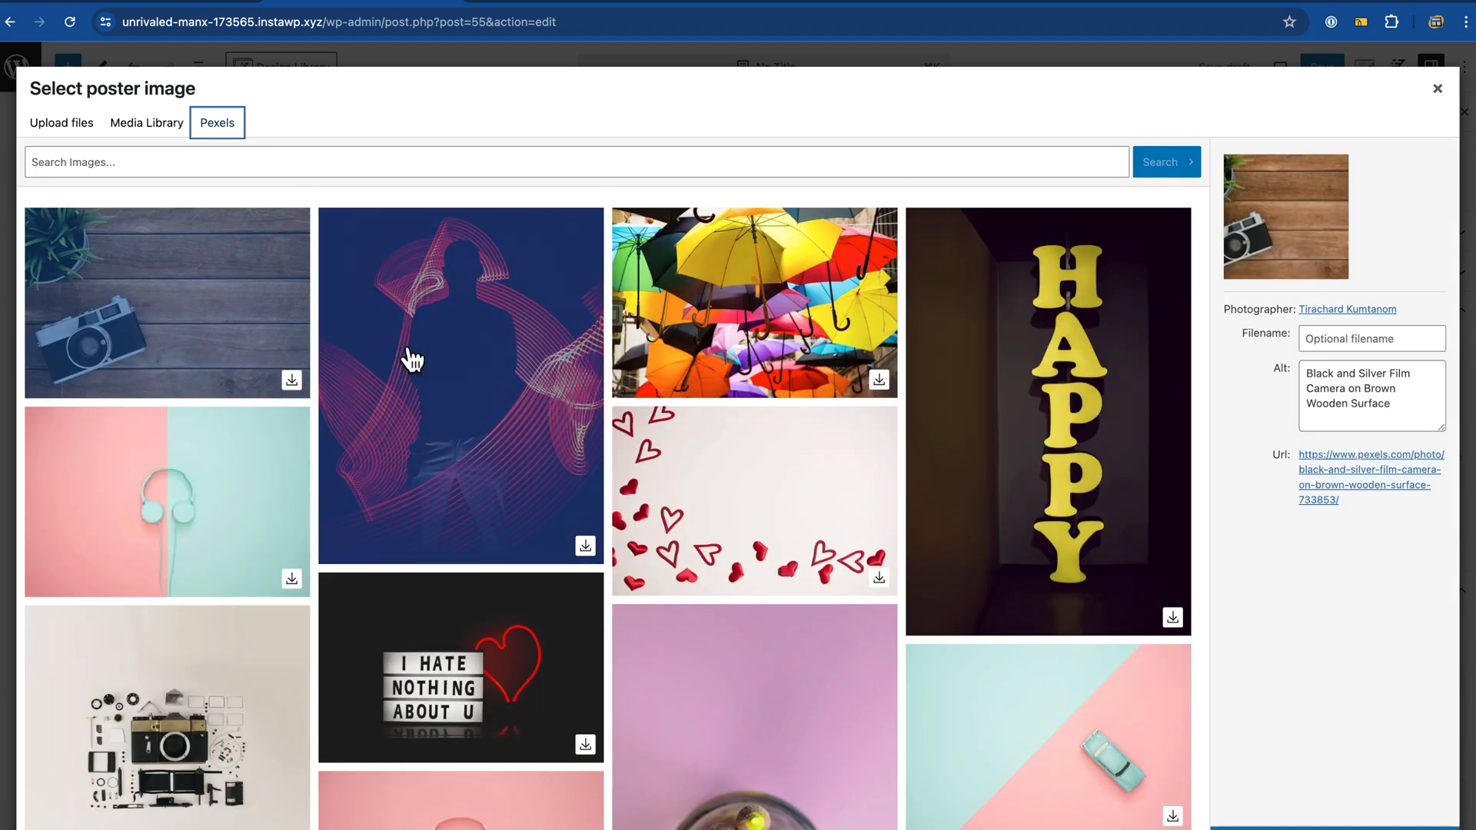
click(750, 310)
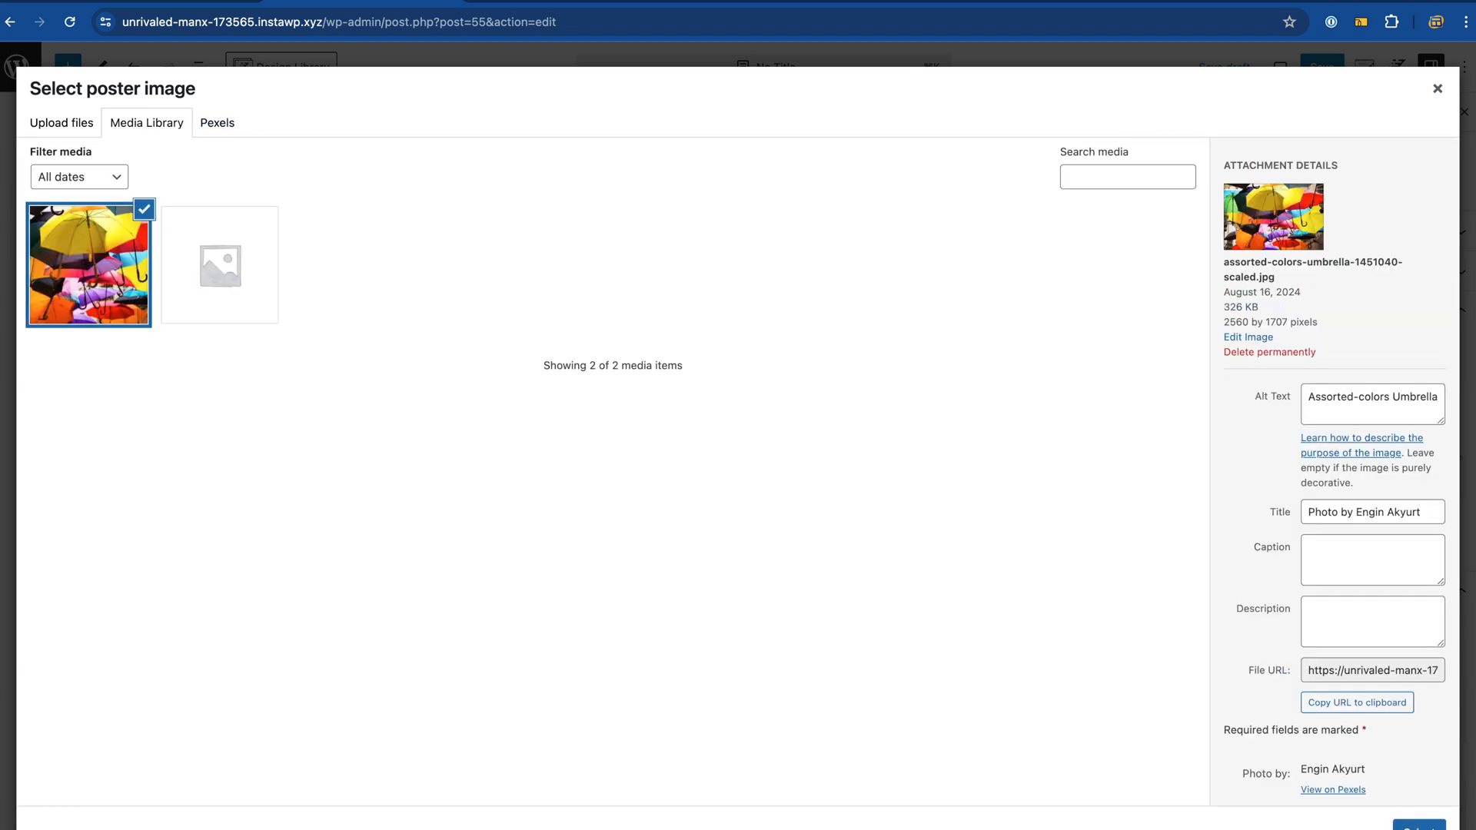
click(1415, 828)
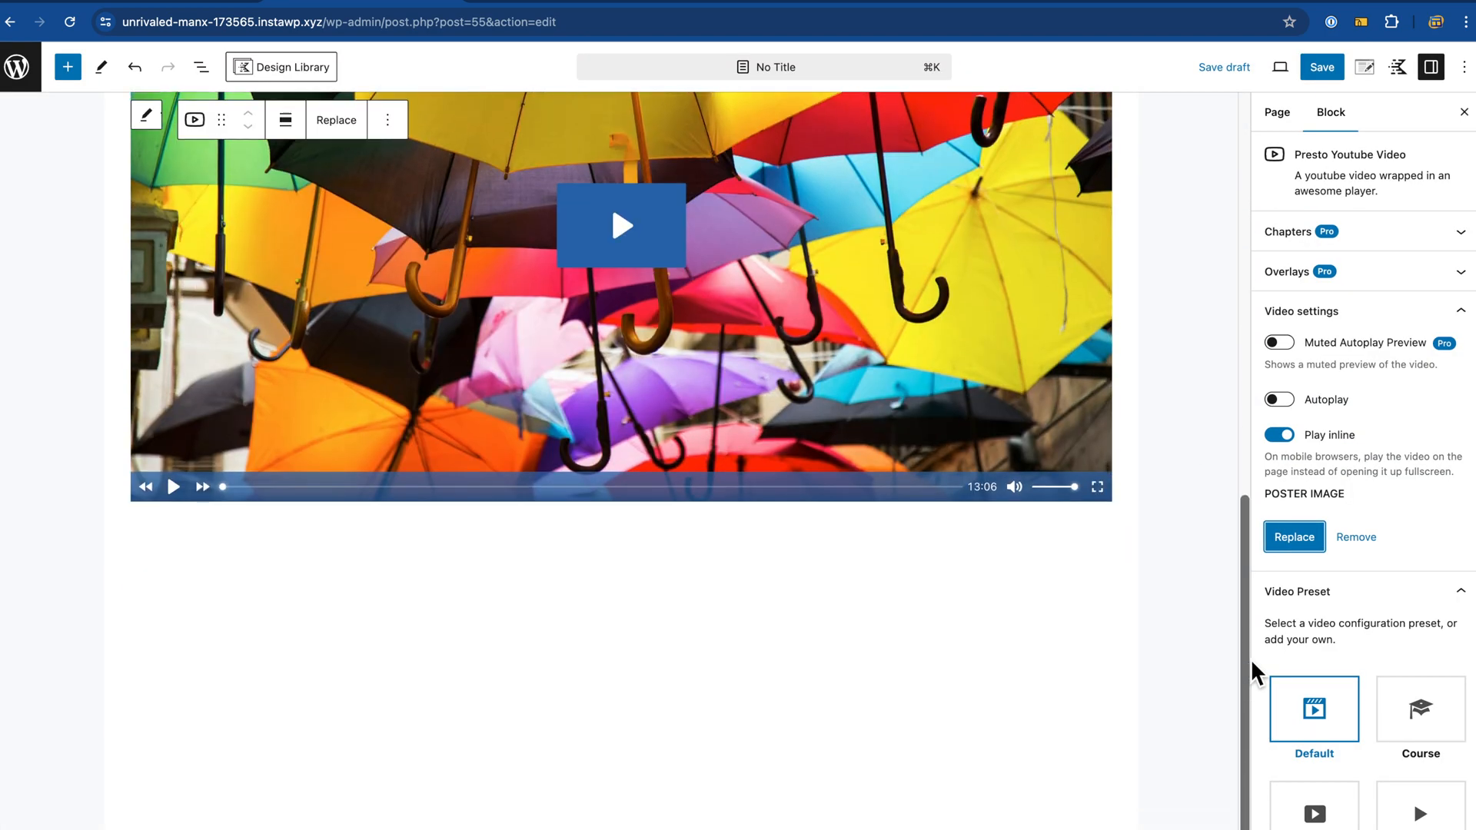
scroll(1071, 511, up, 6)
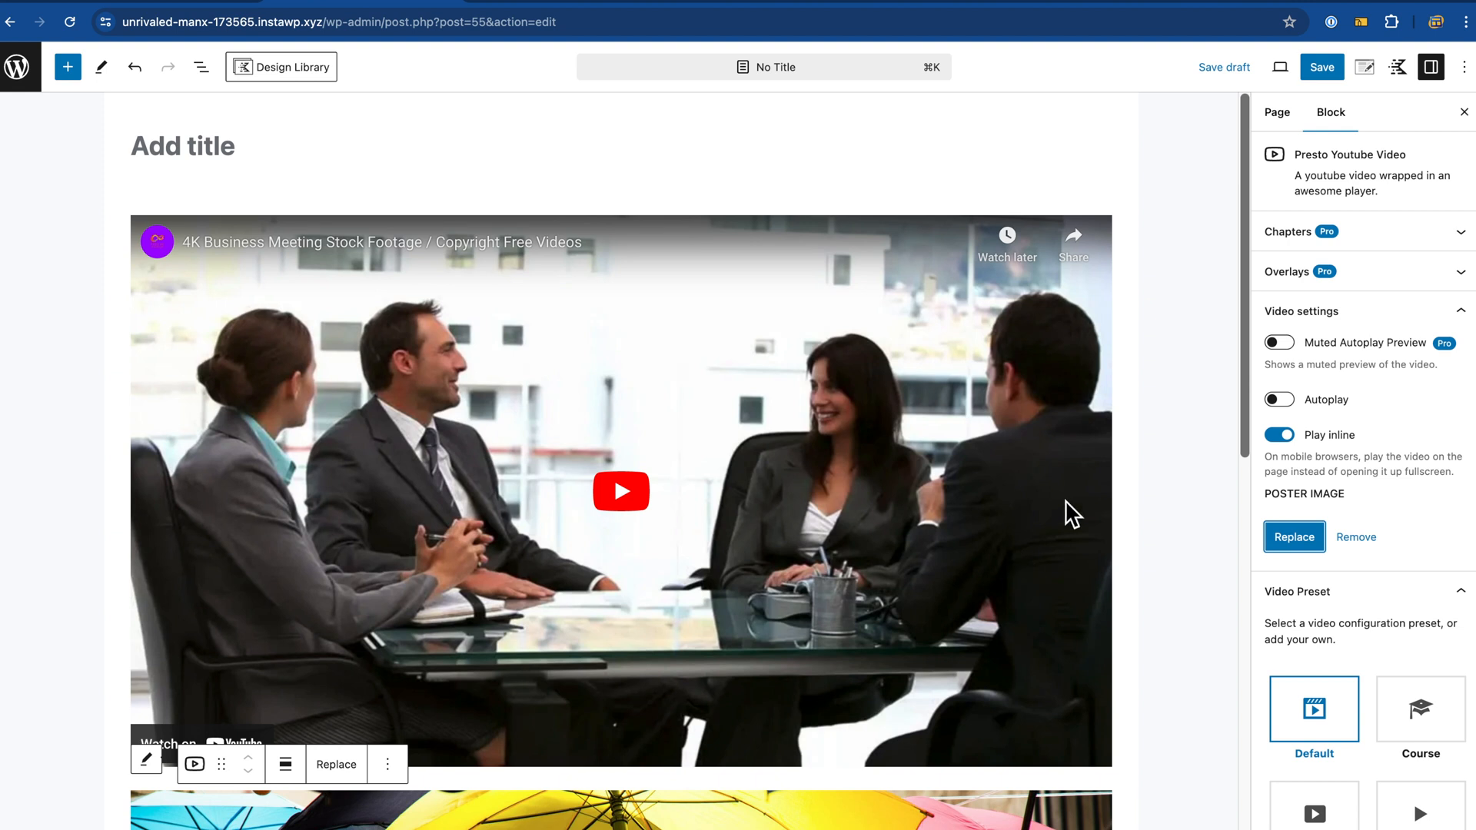
Step: Compare the plain YouTube embed with the umbrella video, then show the umbrella video's Video Preset options
click(1073, 296)
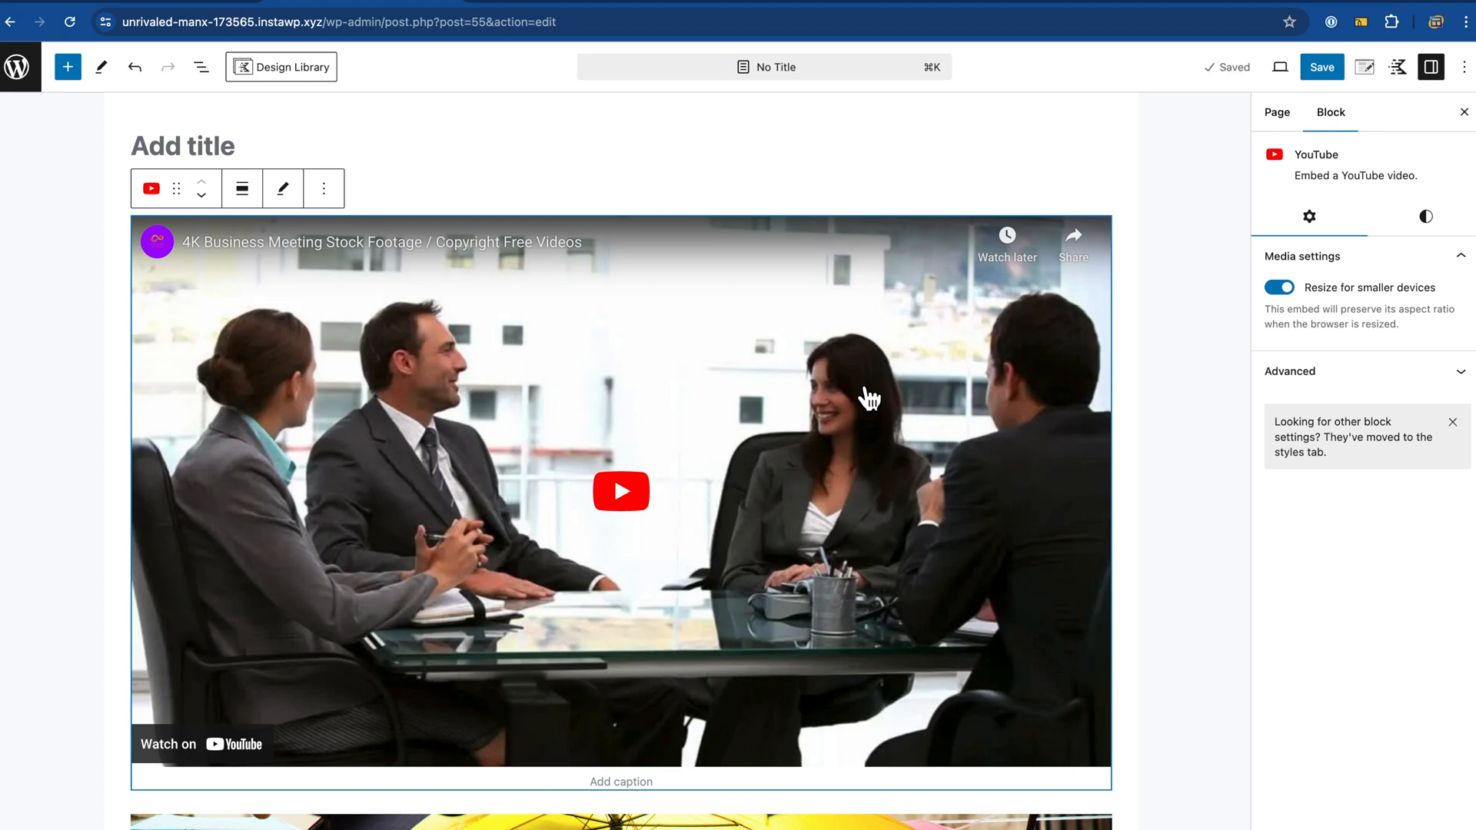
scroll(868, 399, down, 8)
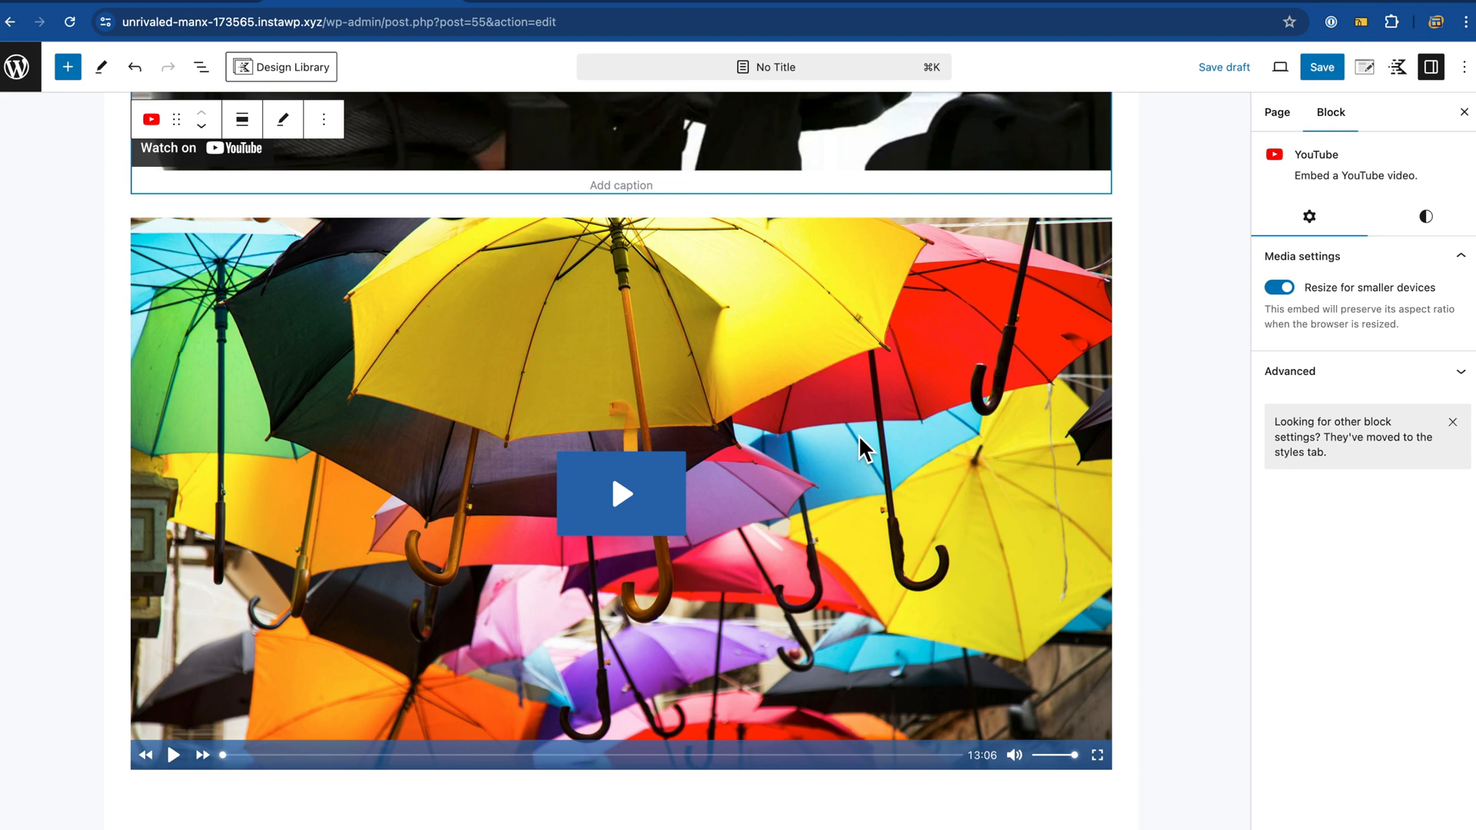
scroll(865, 449, up, 1)
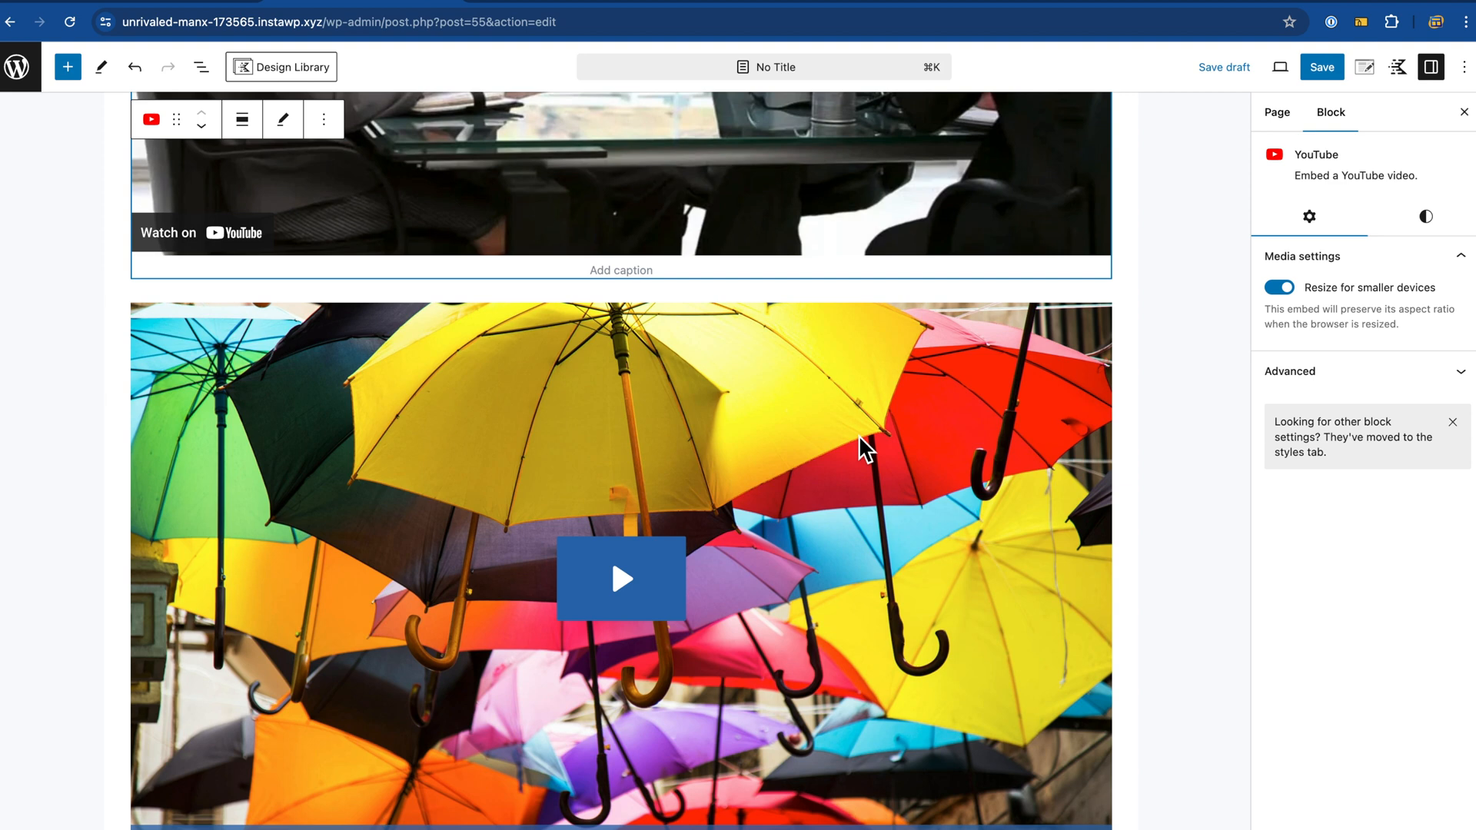
scroll(860, 450, up, 3)
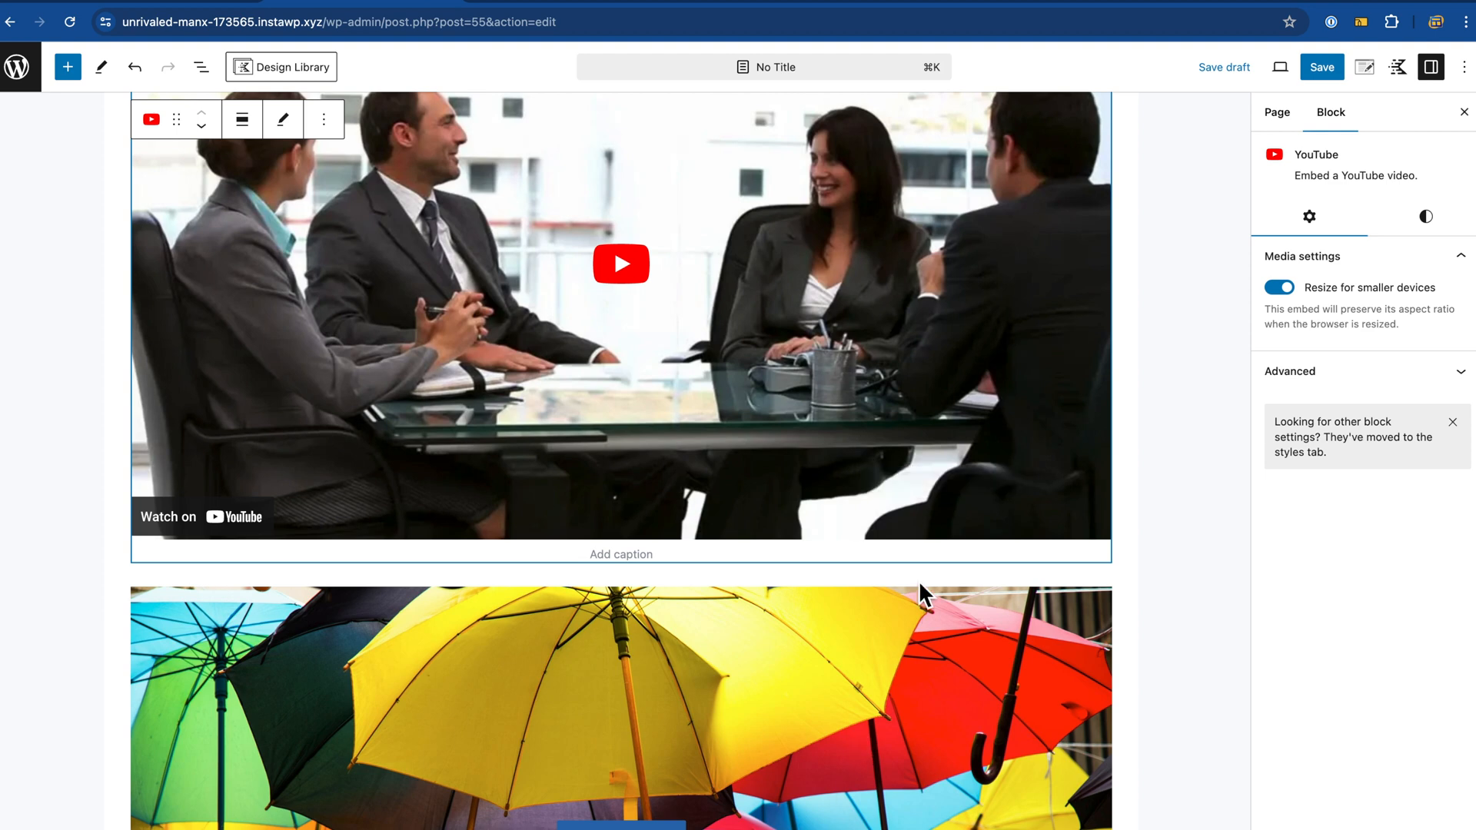
scroll(920, 580, down, 4)
click(946, 503)
scroll(1261, 408, down, 3)
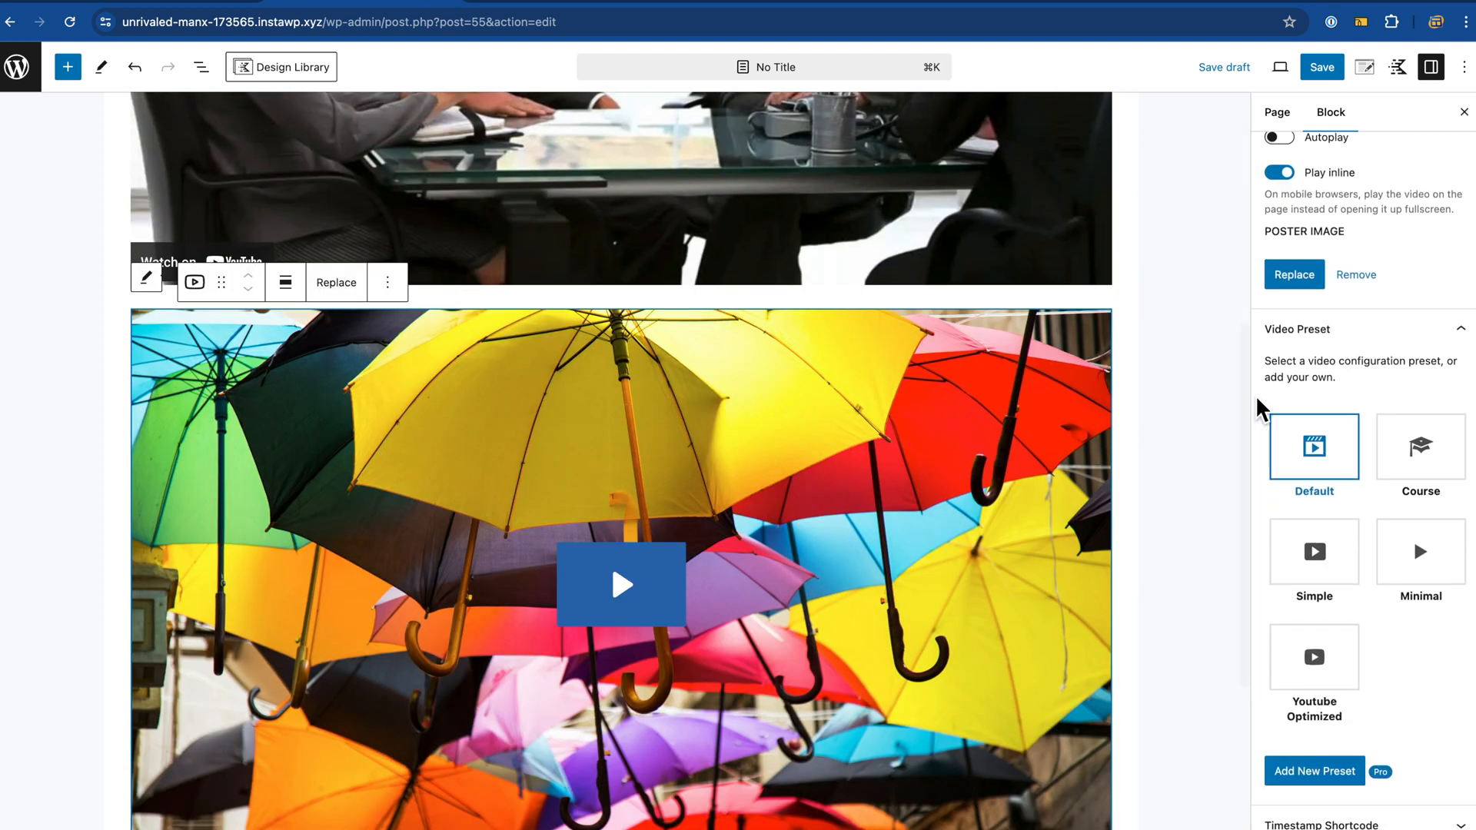
Step: Set the Global Player Branding colour to near-black 13181D
click(1384, 304)
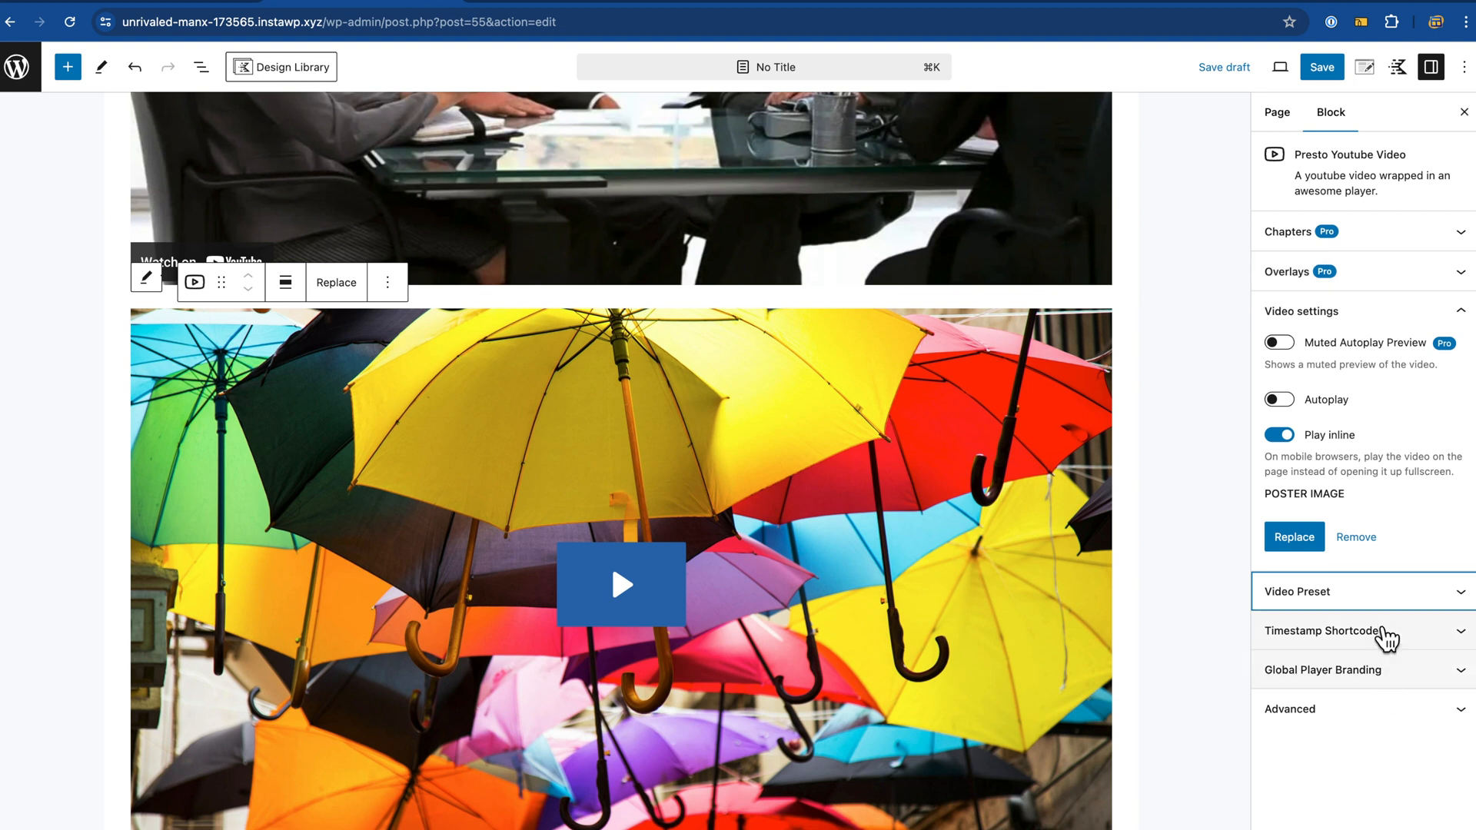
click(1388, 634)
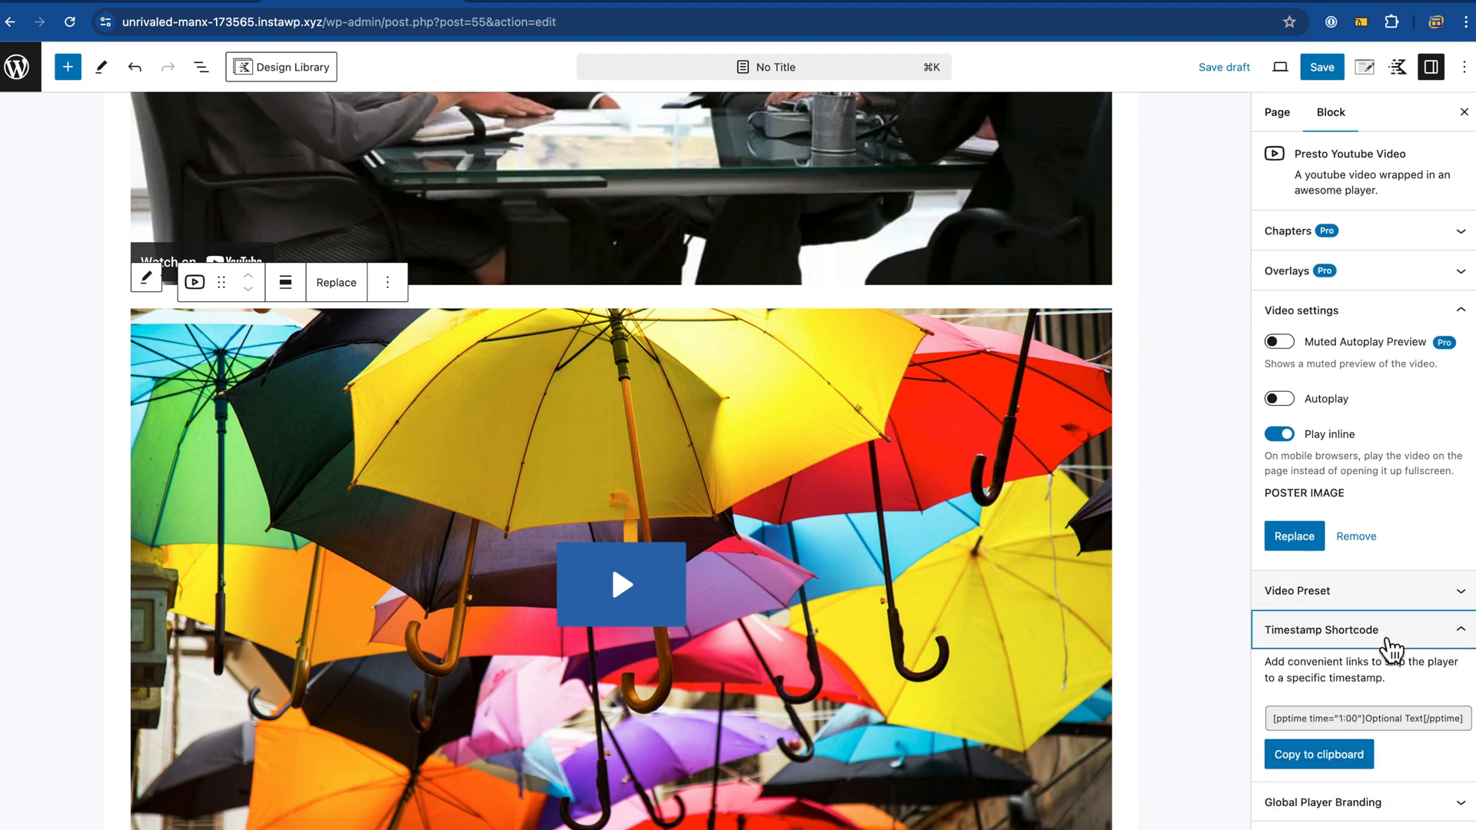
click(1388, 640)
click(1381, 675)
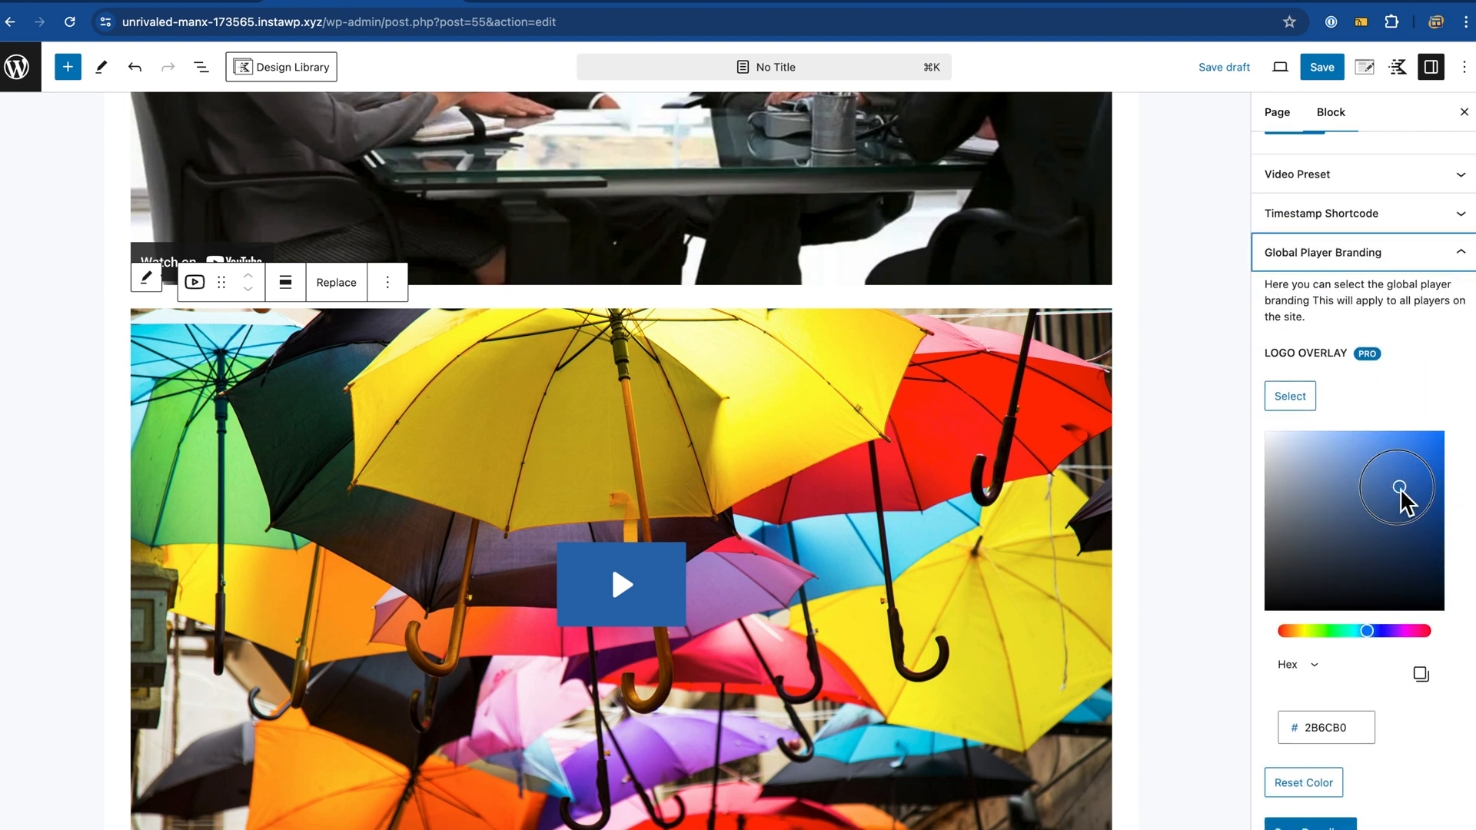
mouse_move(1400, 490)
mouse_down()
mouse_move(1363, 498)
mouse_move(1278, 587)
mouse_move(1354, 603)
mouse_move(1317, 525)
mouse_move(1311, 467)
mouse_move(1397, 539)
mouse_move(1312, 620)
mouse_move(1351, 464)
mouse_move(1328, 590)
mouse_up()
Step: Reselect the plain YouTube embed, then the umbrella Presto video block
scroll(1191, 538, up, 2)
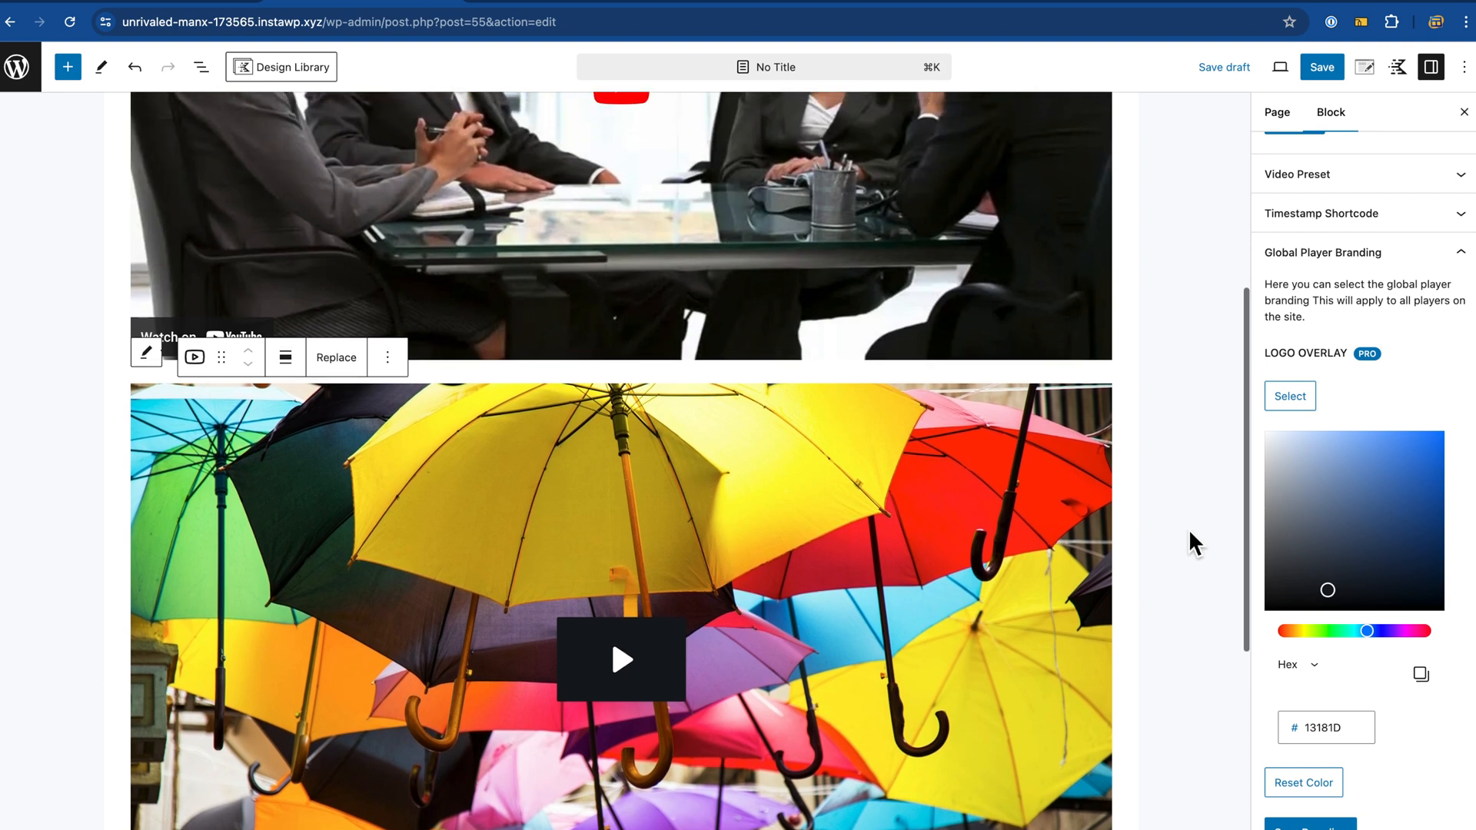
scroll(1189, 528, up, 5)
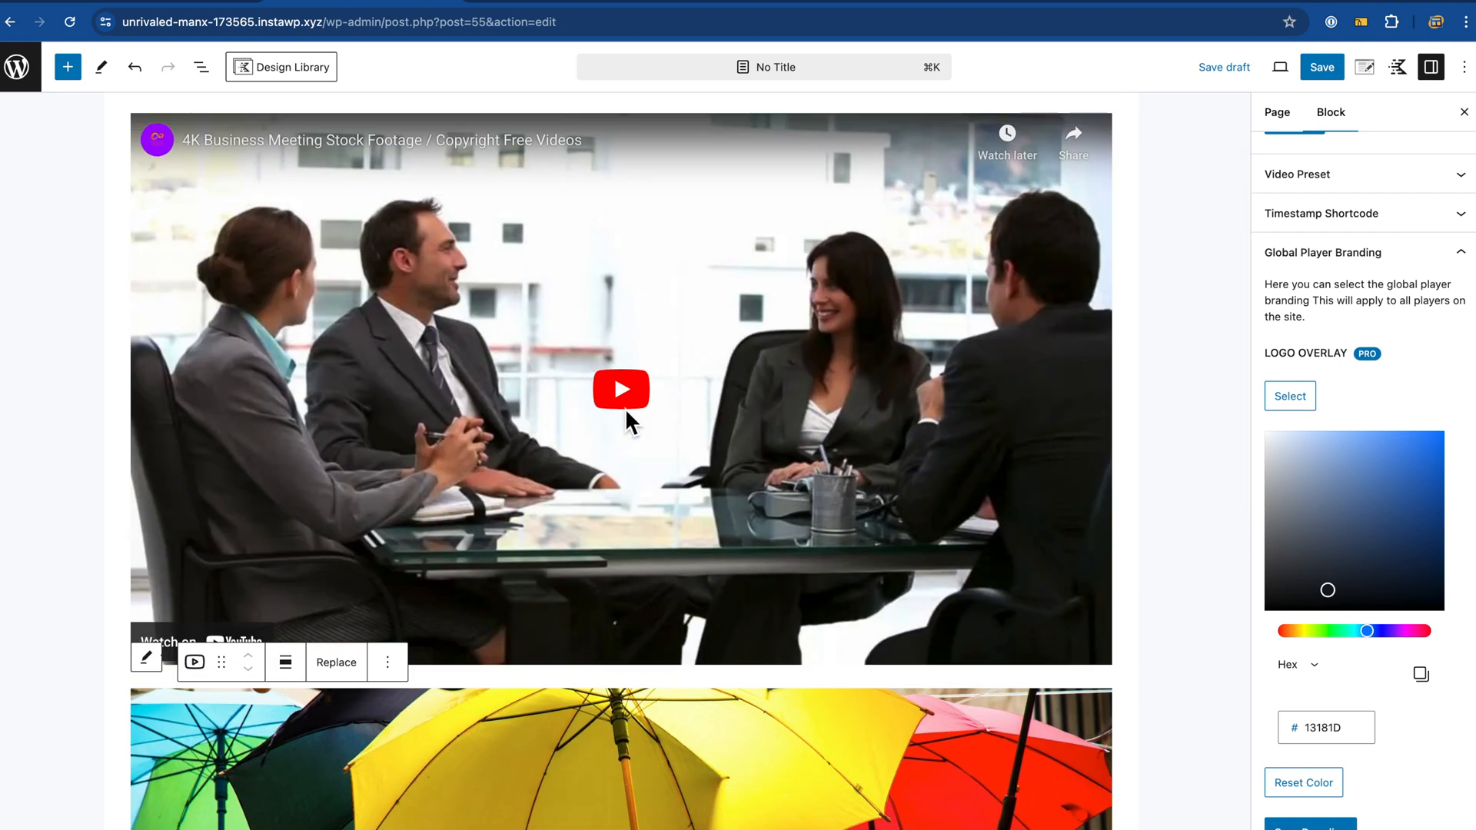
click(759, 347)
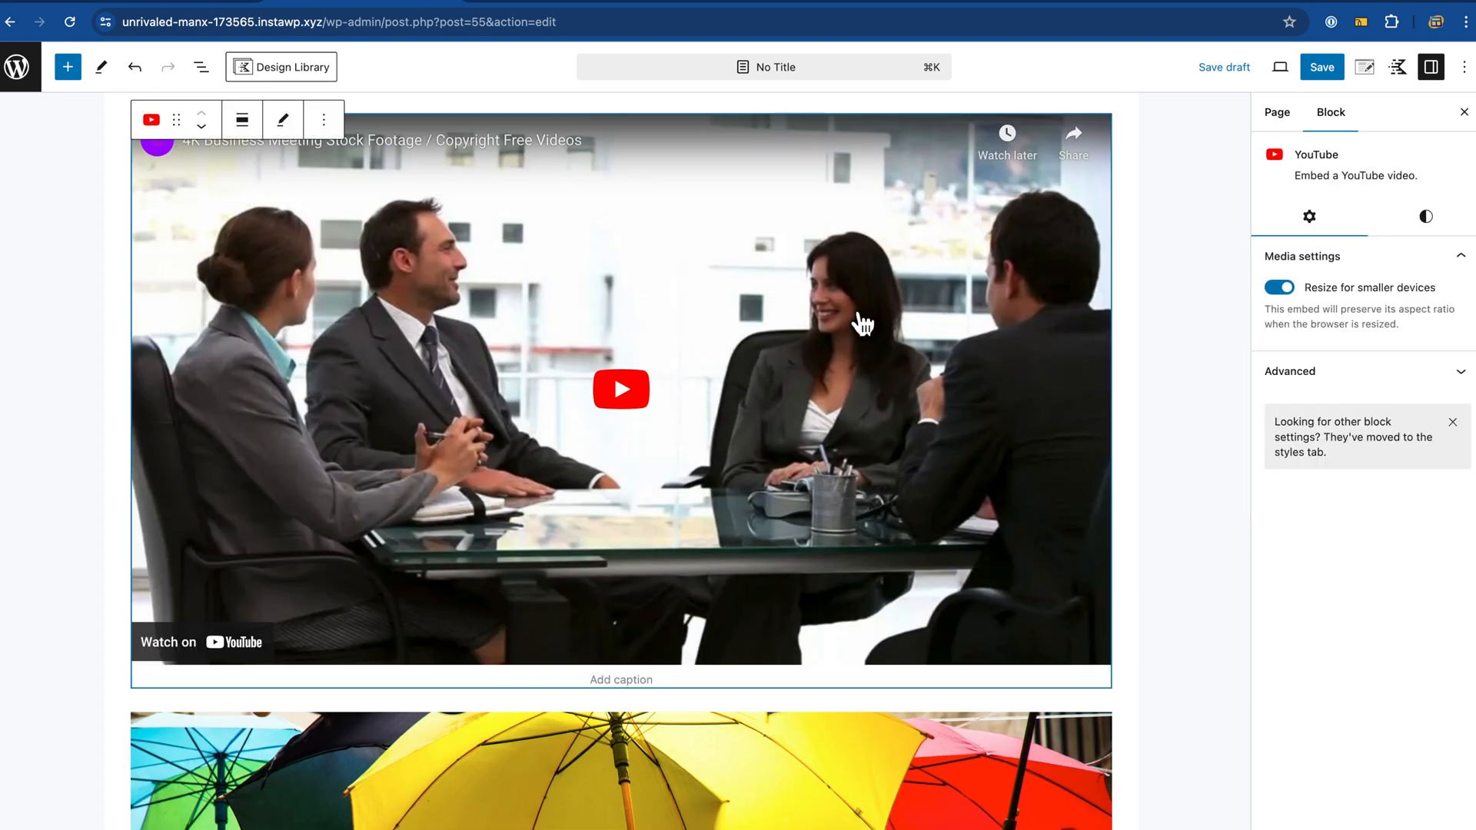
scroll(806, 438, down, 2)
scroll(806, 438, down, 4)
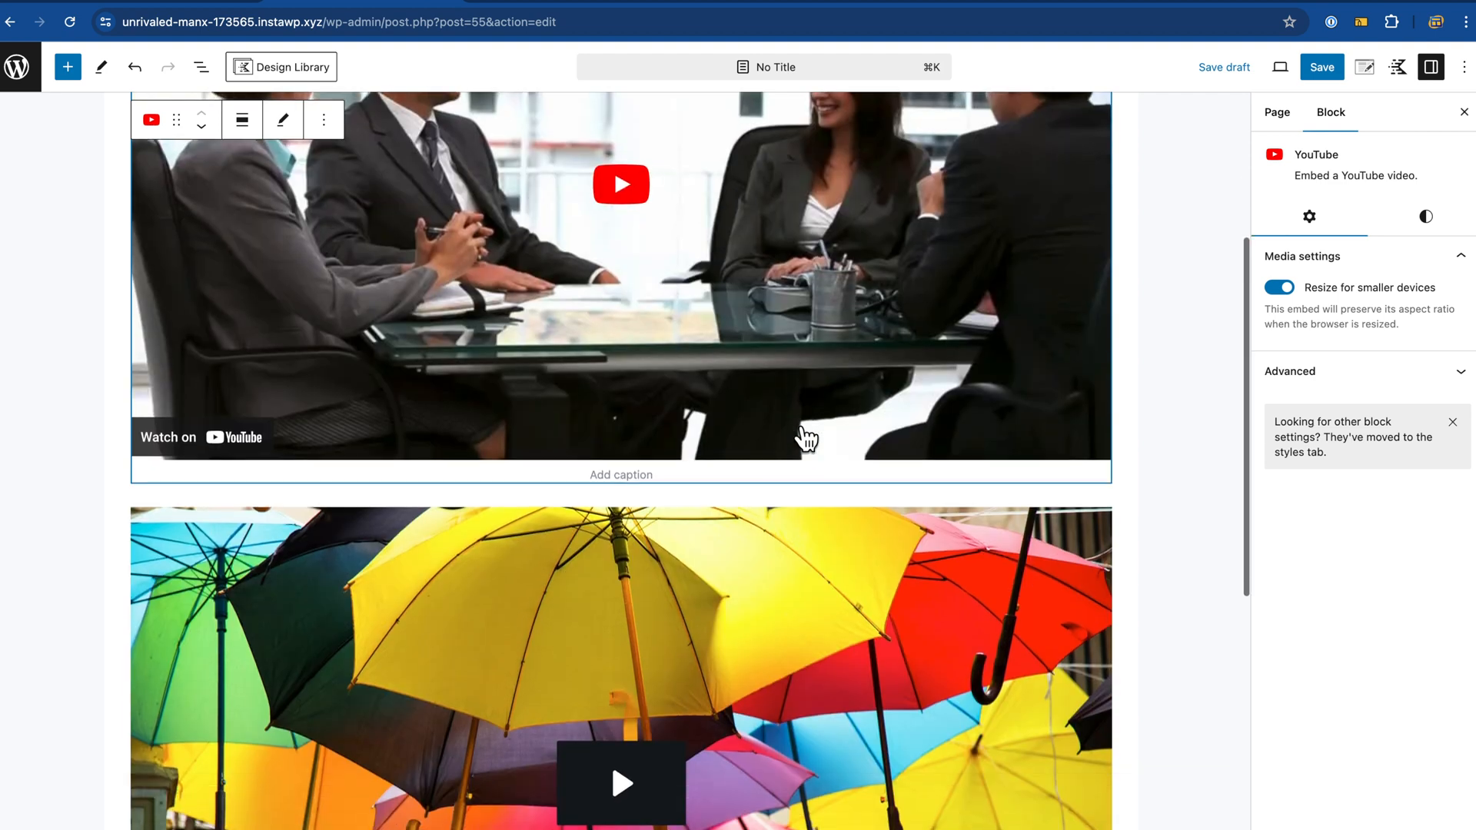
scroll(806, 438, down, 1)
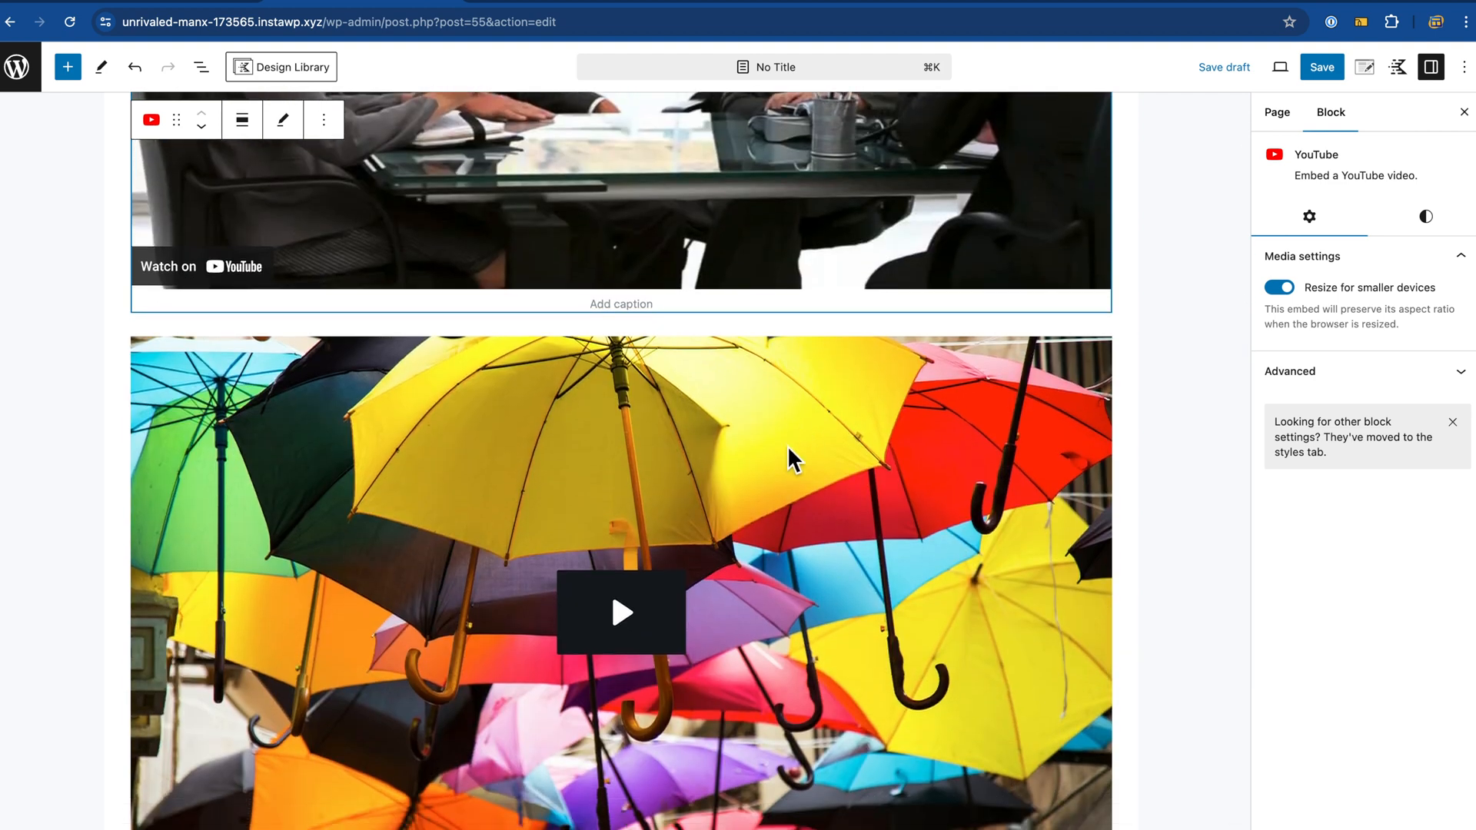
click(817, 459)
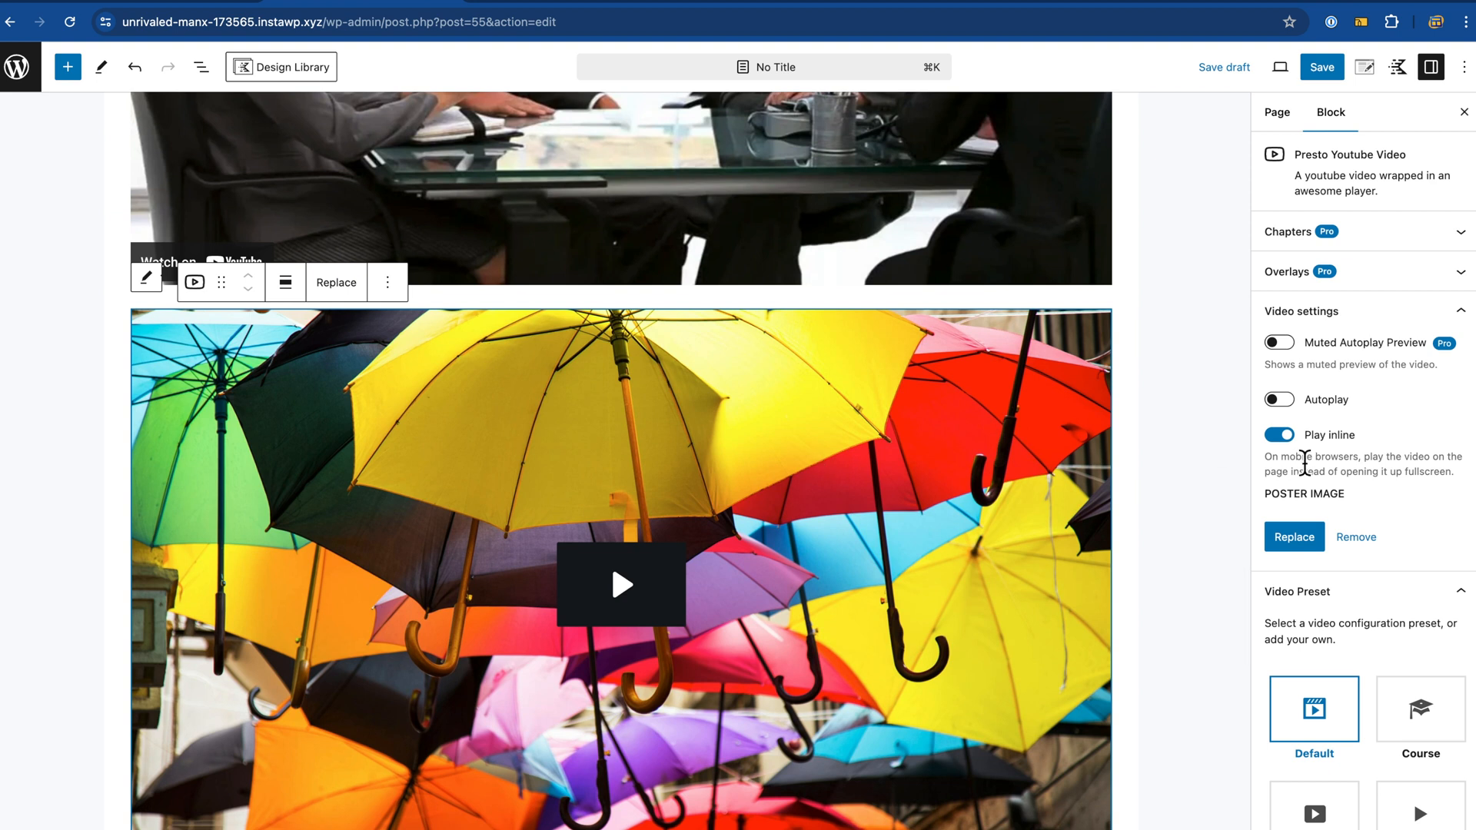
Step: Try the Minimal and Youtube Optimized presets on the Presto video, then revert to Default
scroll(1304, 463, down, 4)
scroll(1307, 469, up, 2)
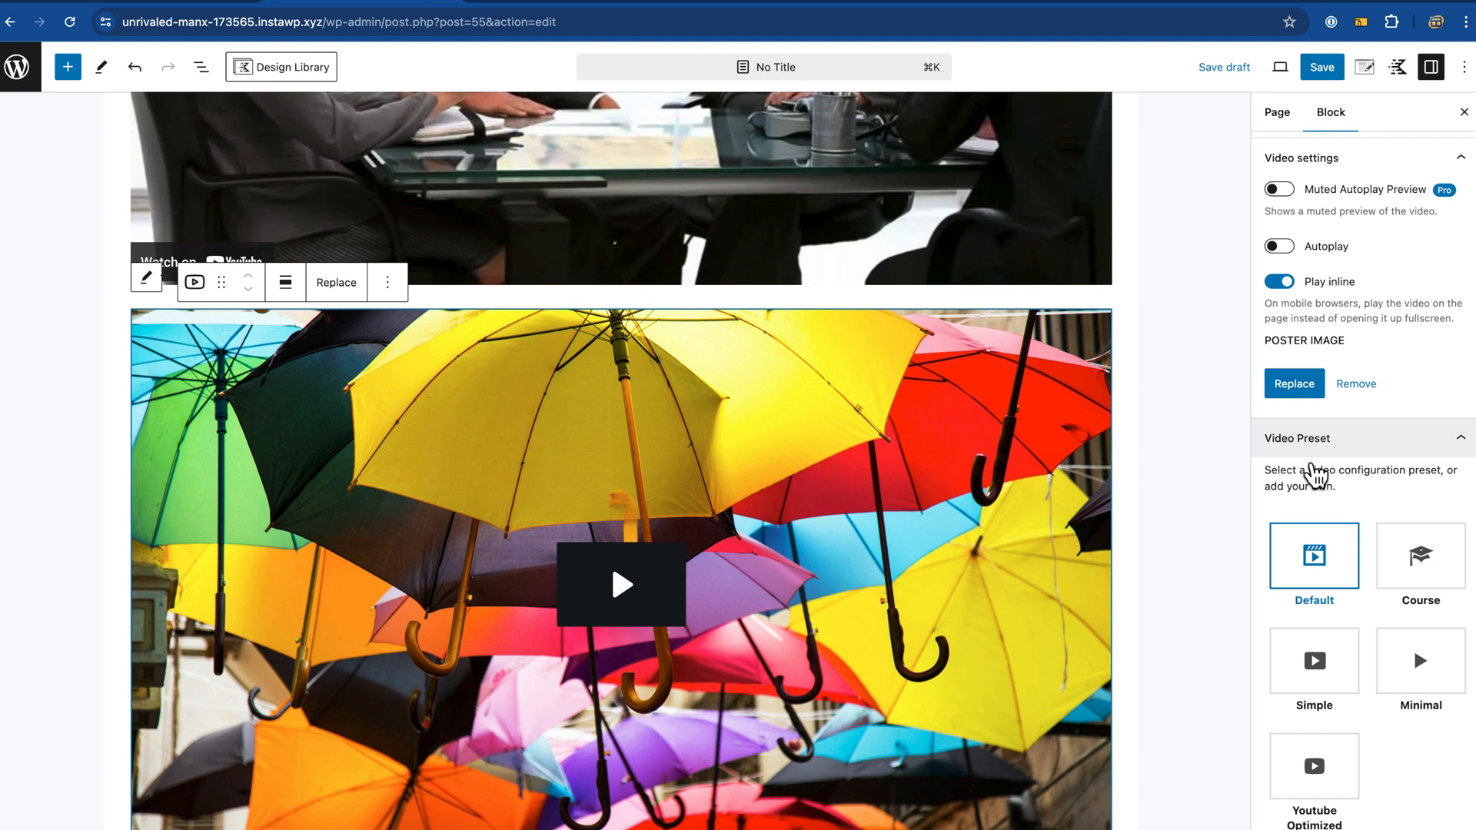
scroll(1320, 470, down, 2)
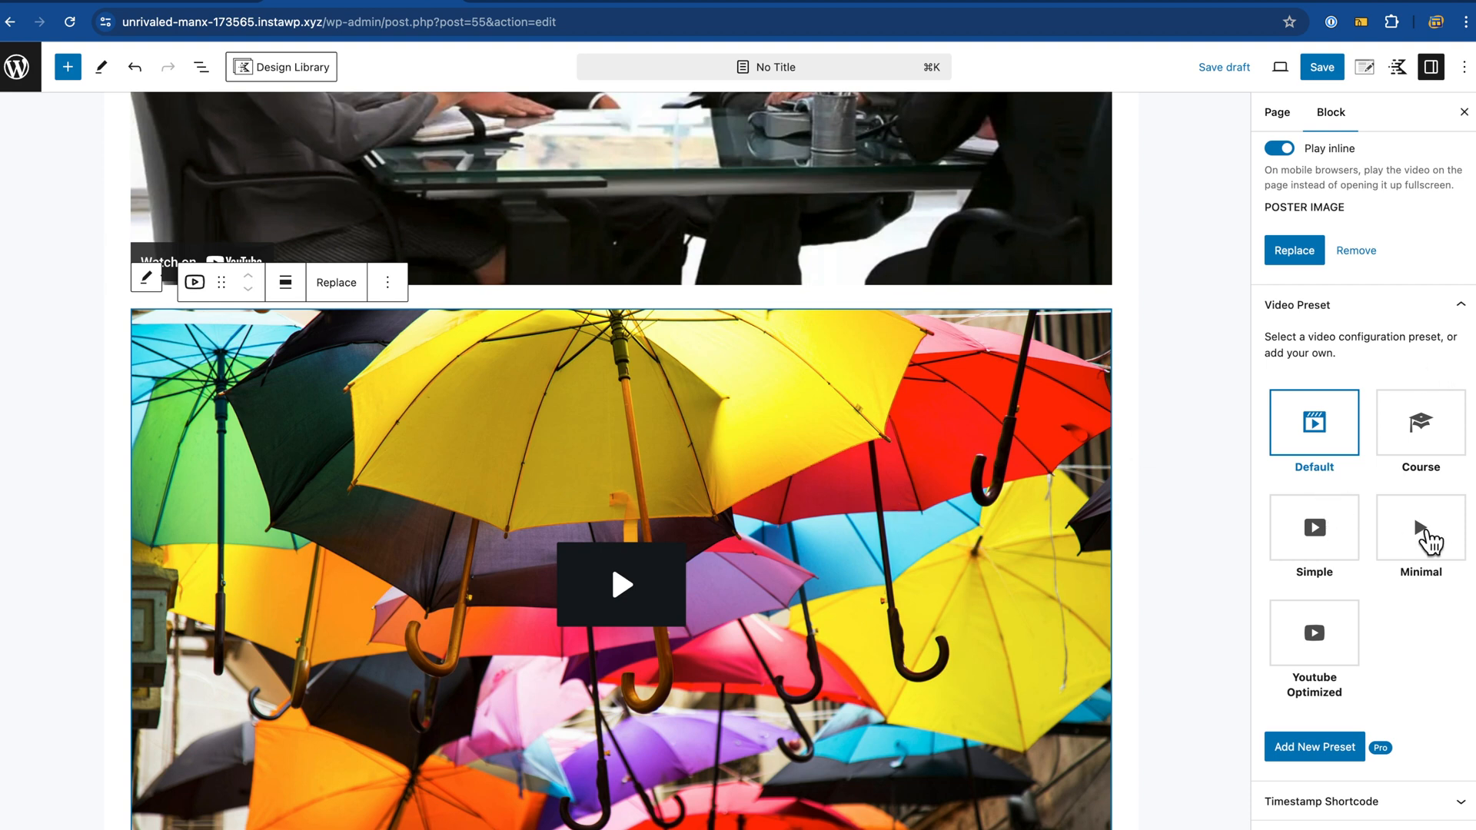
click(1430, 542)
scroll(1202, 532, down, 5)
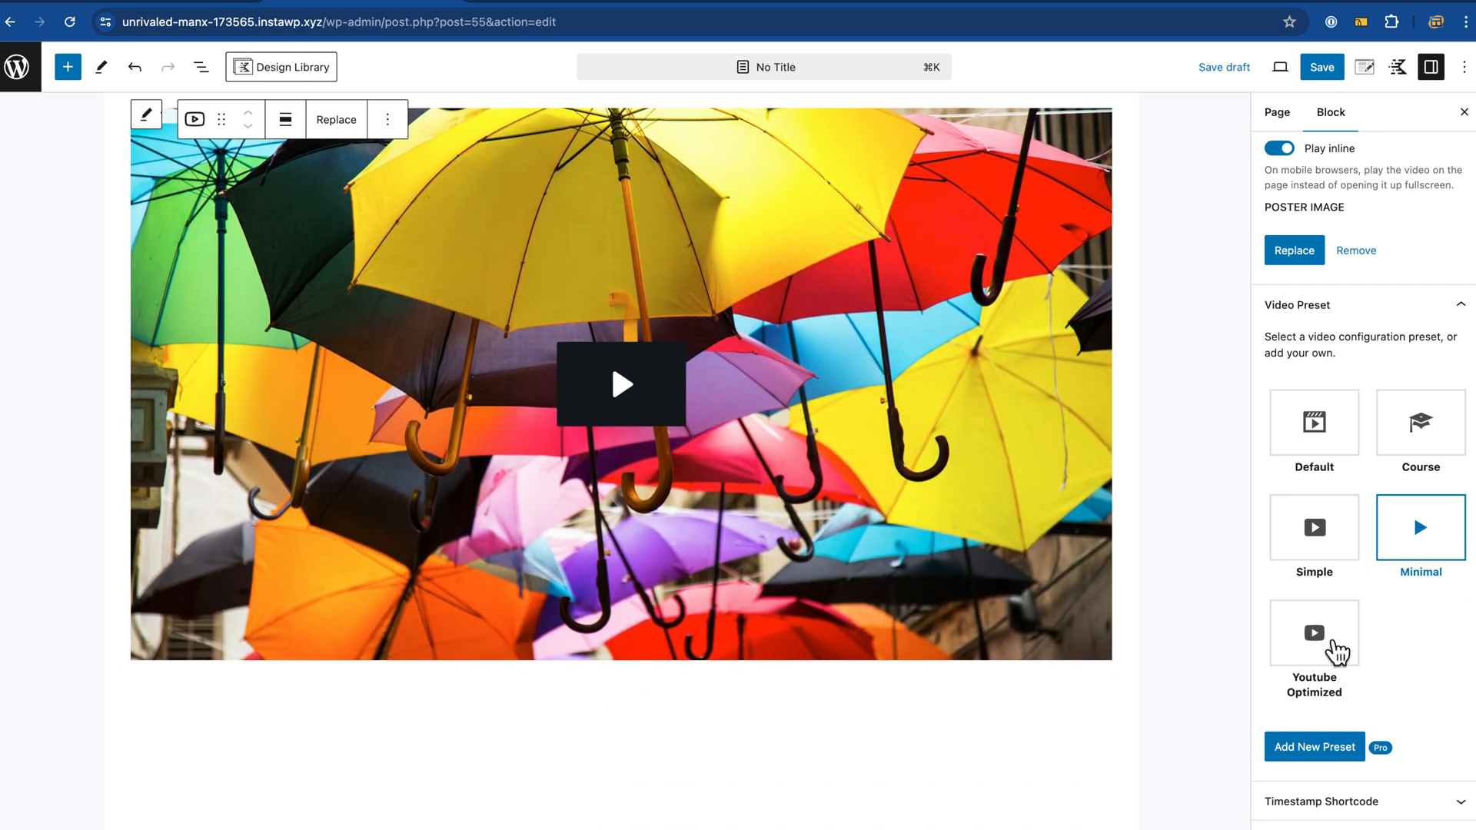
click(1336, 651)
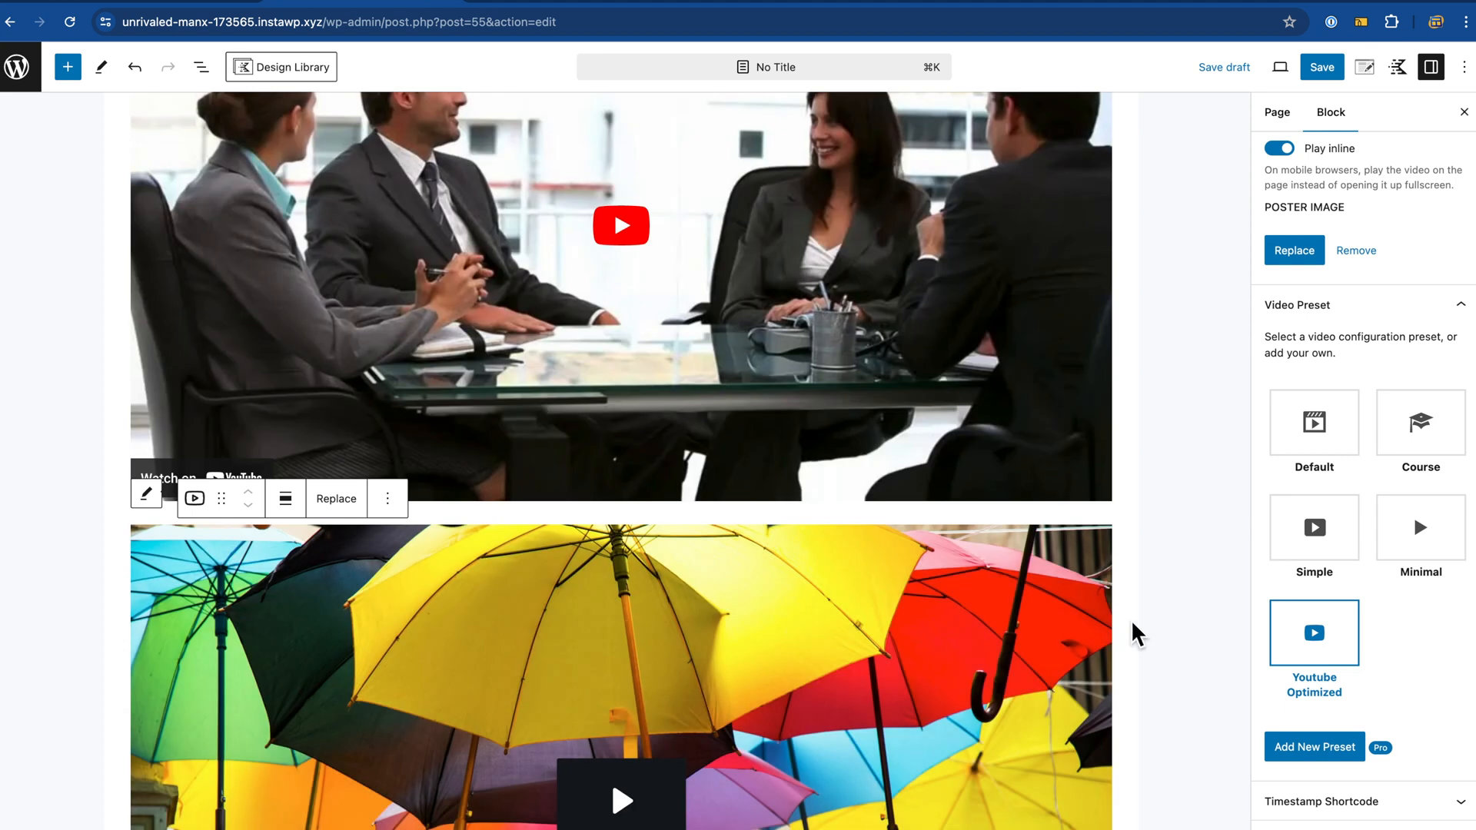
scroll(1133, 632, down, 5)
scroll(1124, 517, up, 1)
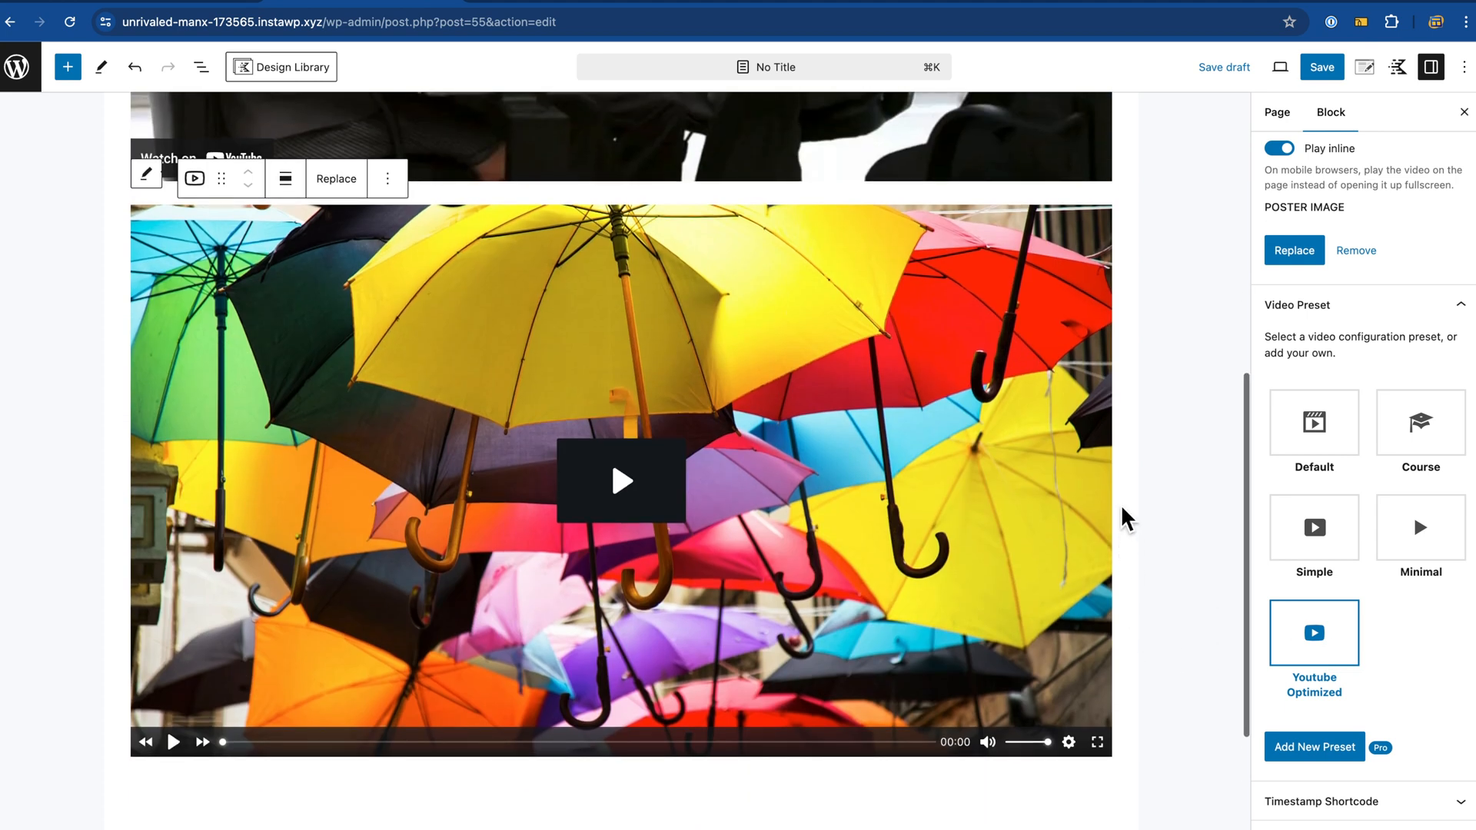
scroll(1125, 516, up, 1)
scroll(1123, 514, up, 4)
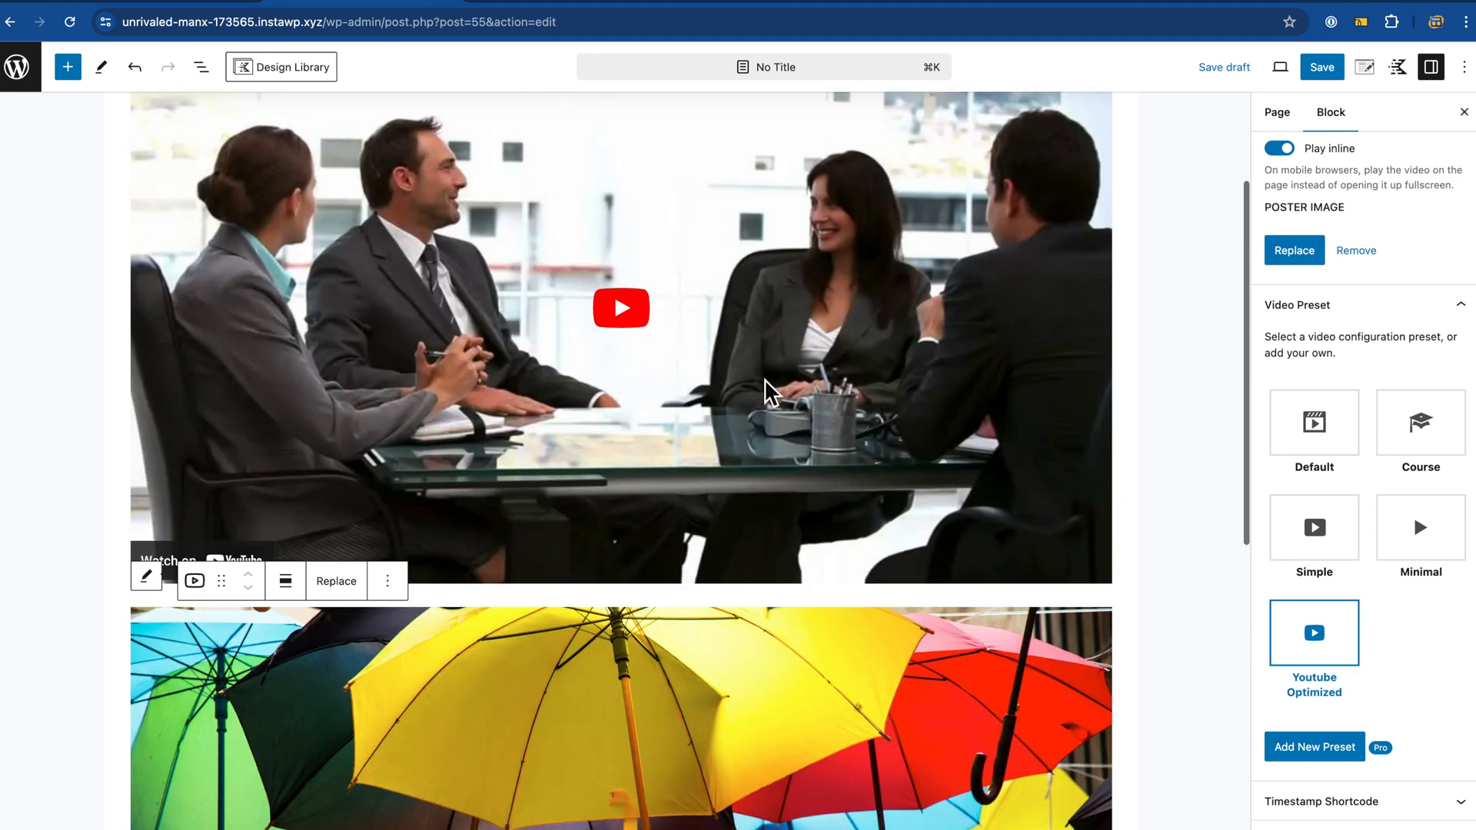
scroll(783, 476, down, 4)
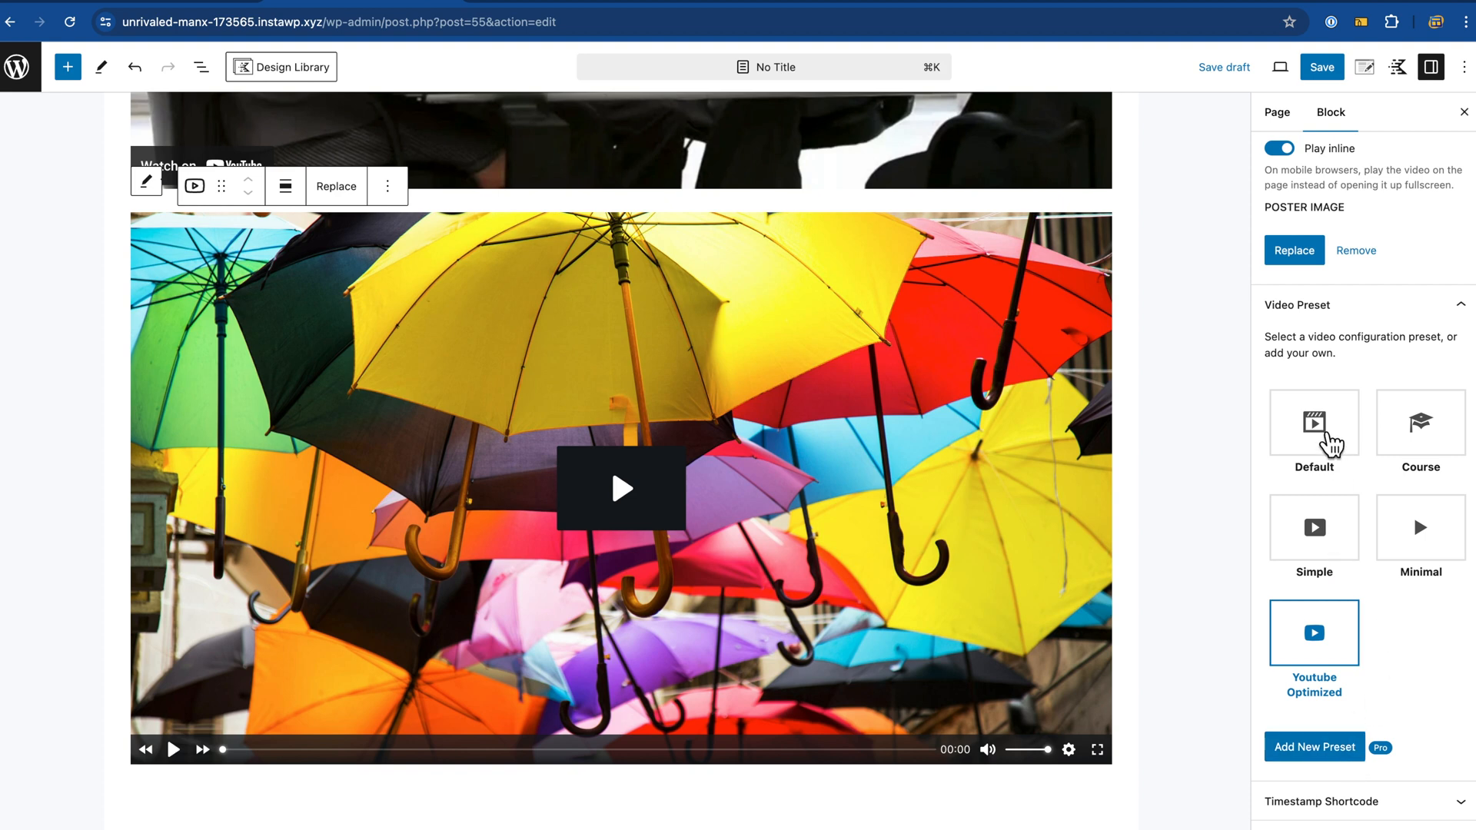
click(1328, 440)
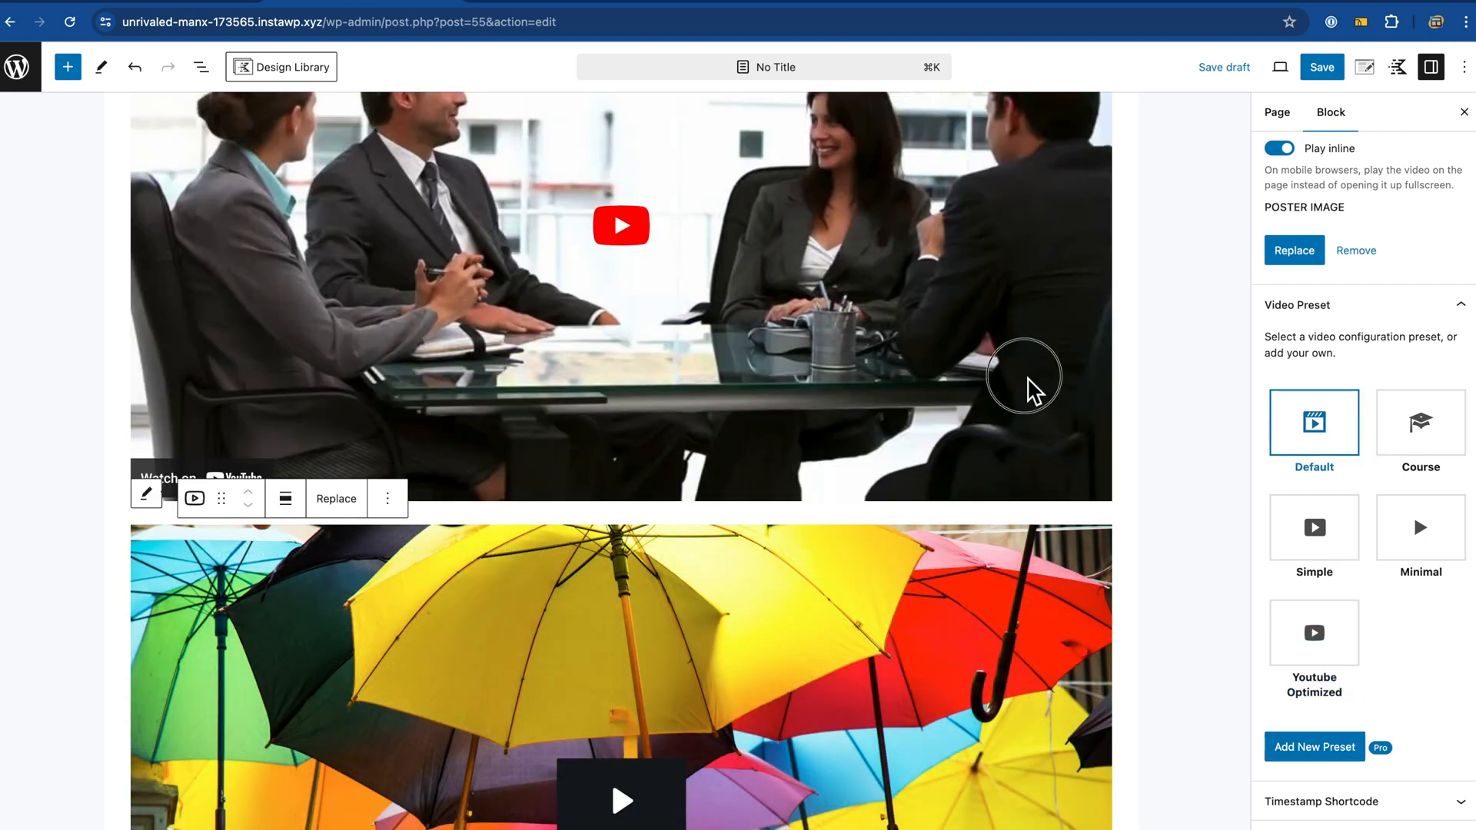
Step: Select the business-meeting YouTube embed and open the List View outline
click(1028, 389)
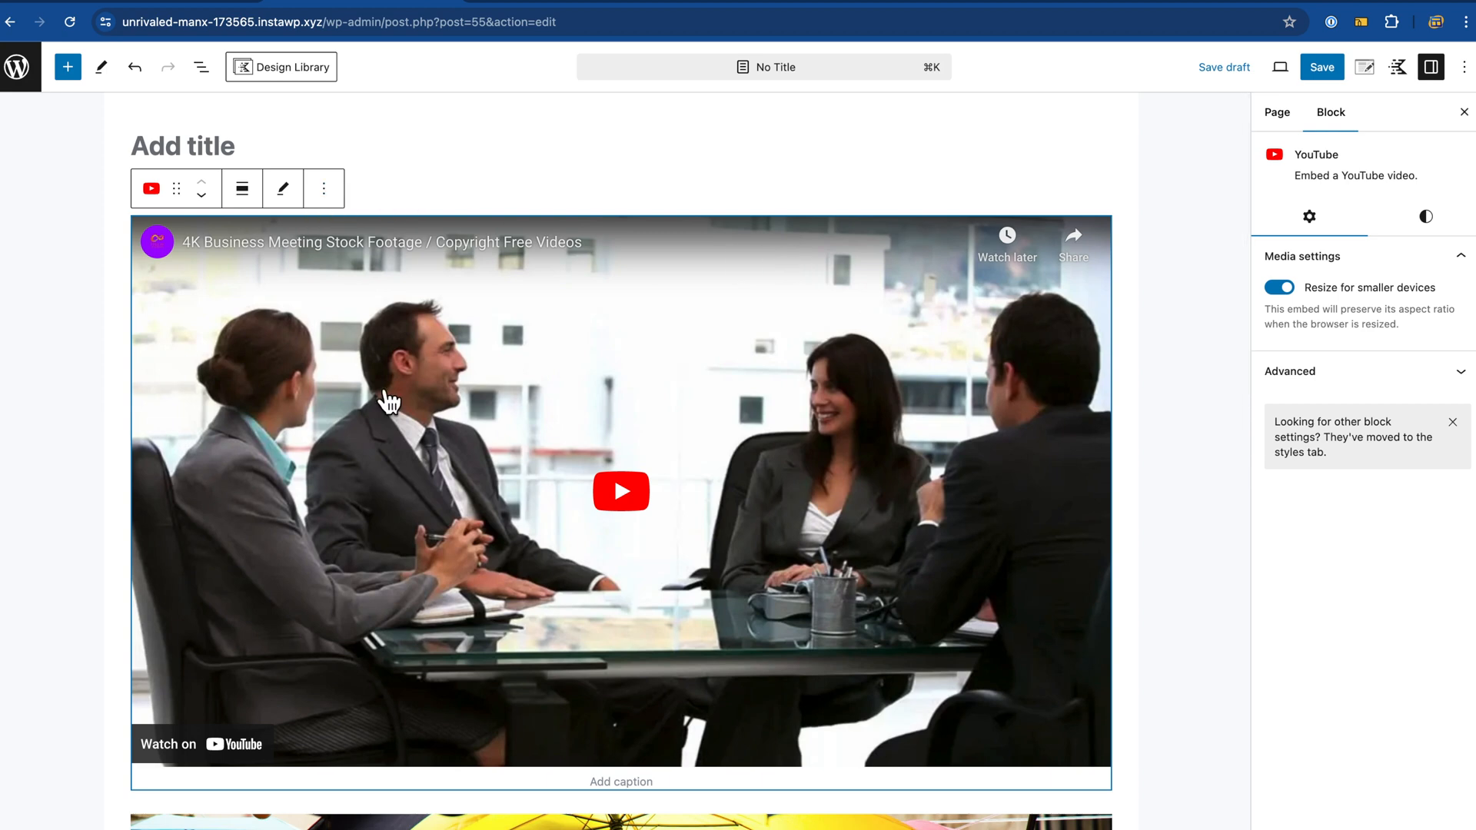
scroll(405, 462, down, 4)
click(201, 67)
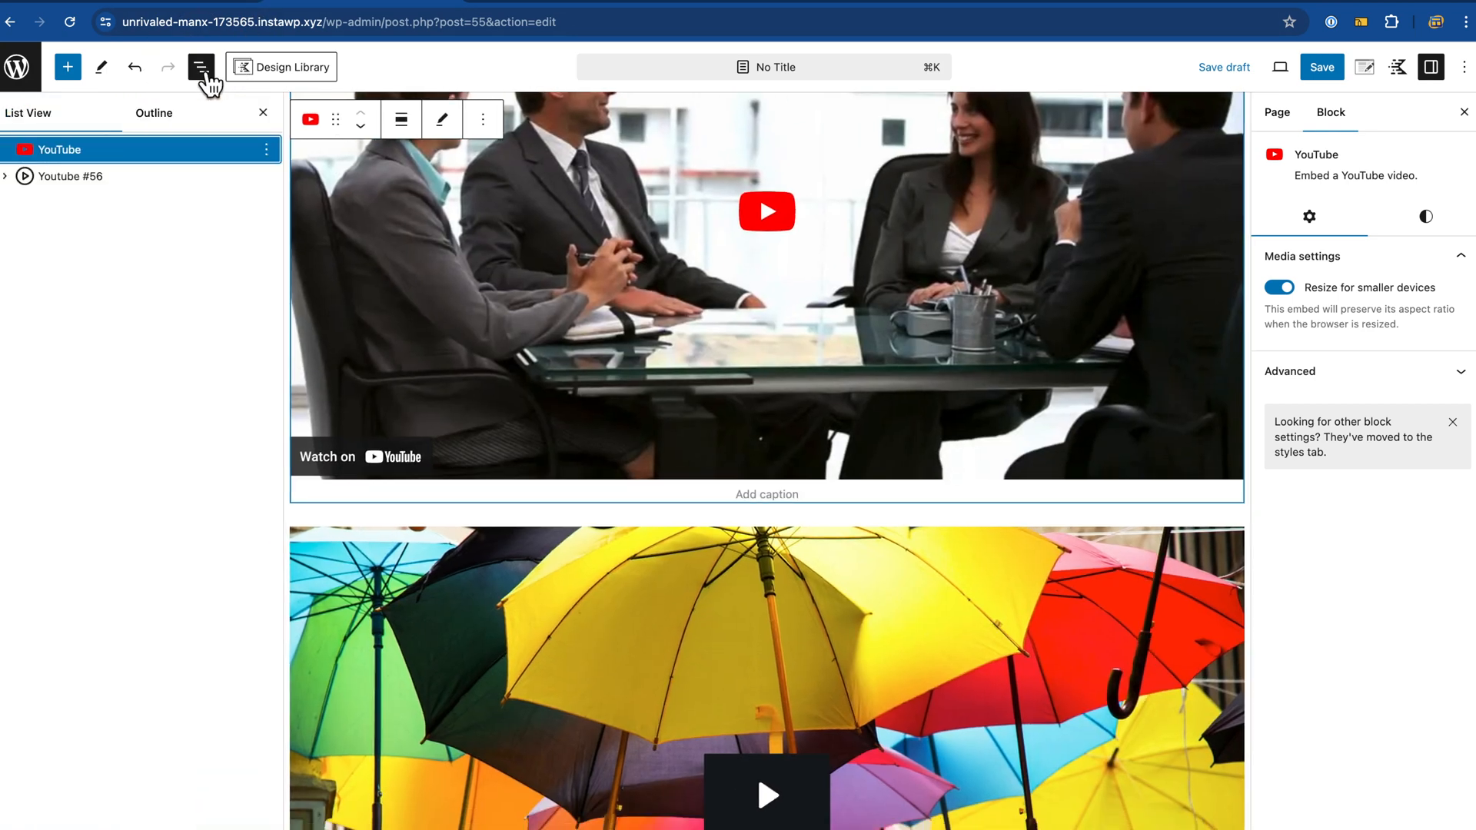
Step: Drag the umbrella Presto video above the YouTube embed in List View
drag(89, 183, 89, 148)
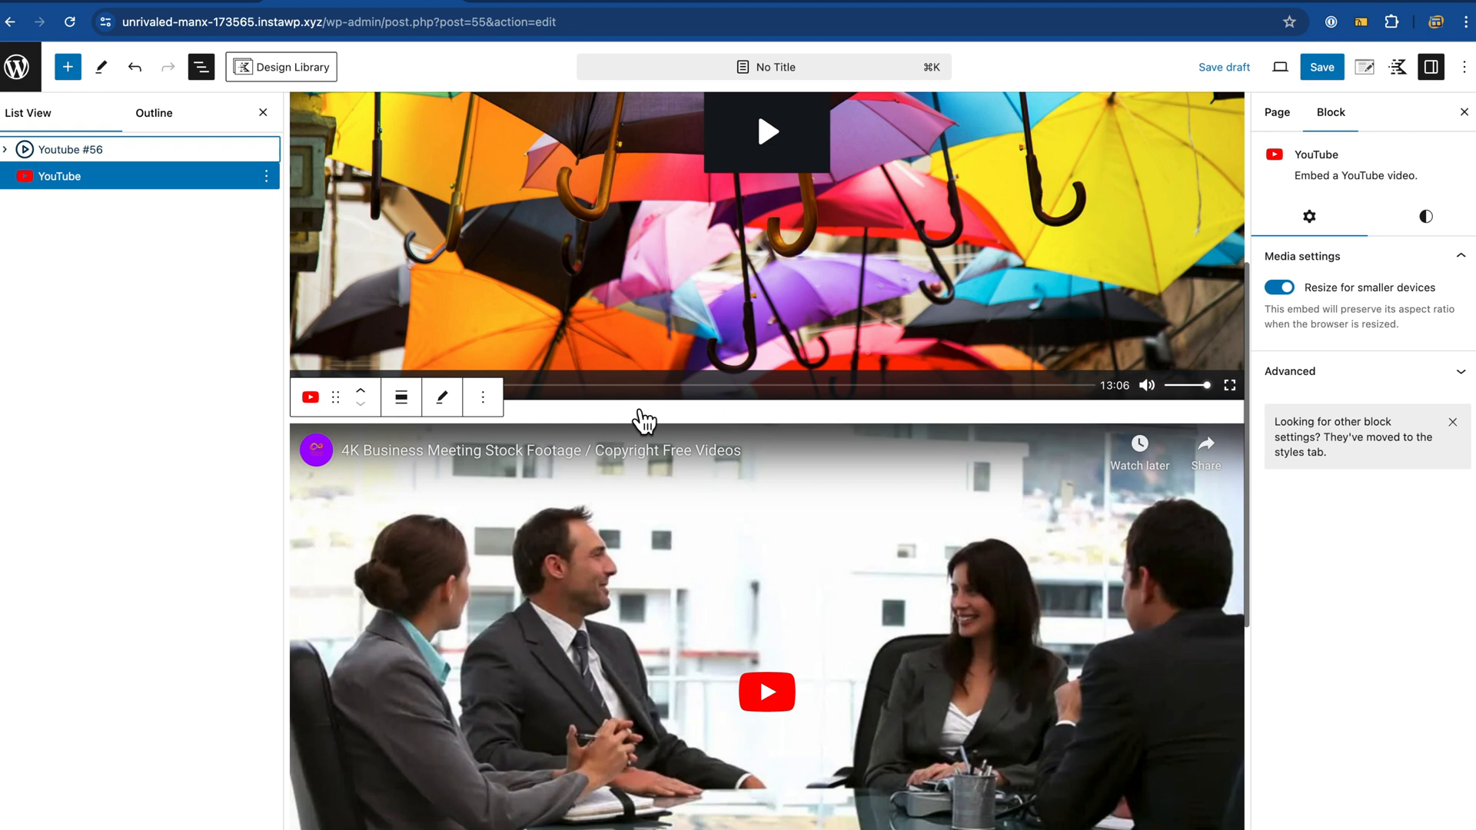
scroll(846, 419, up, 5)
click(1042, 407)
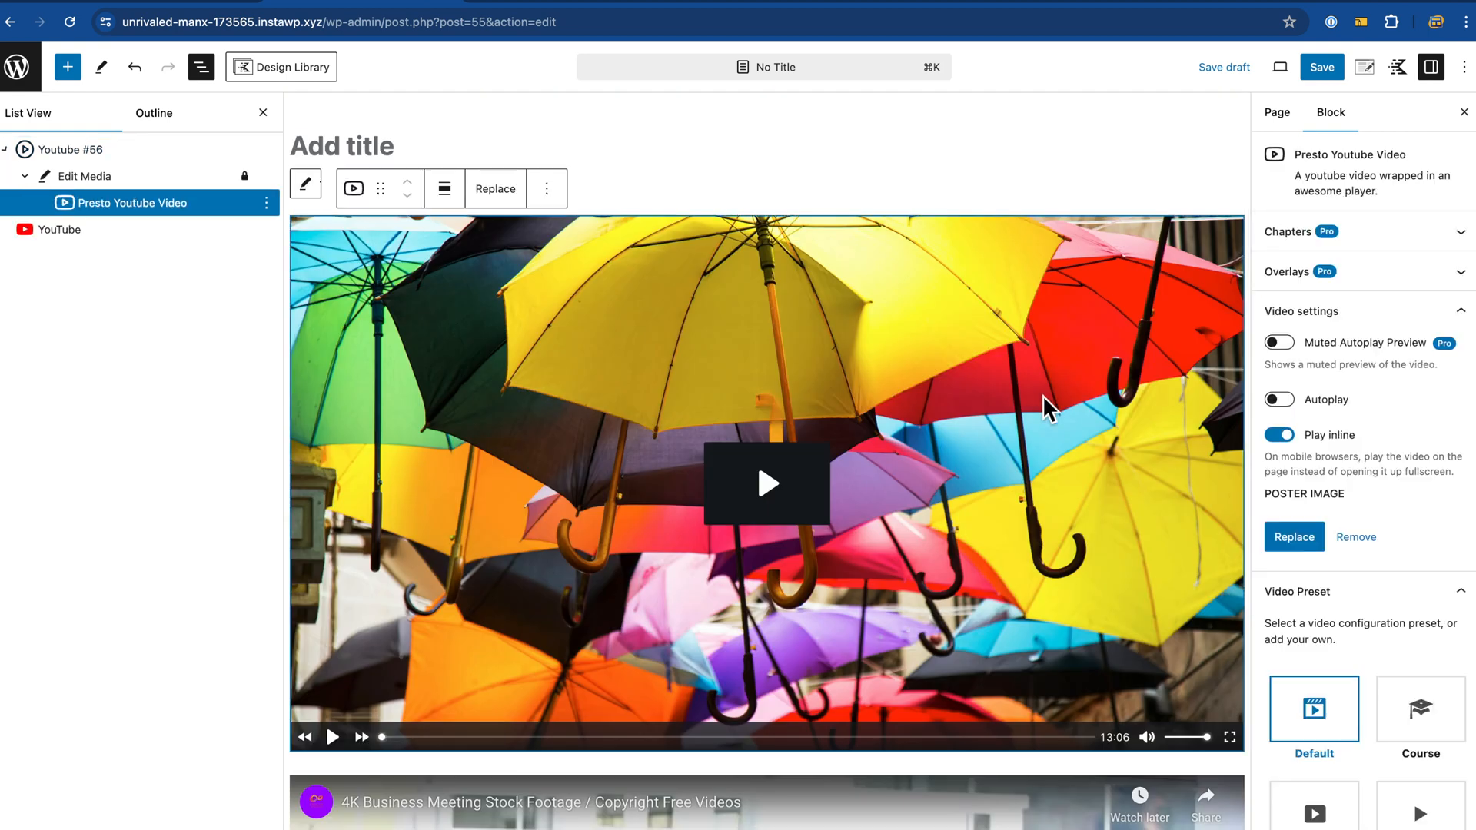
scroll(1445, 530, down, 3)
Step: Try the Course, Simple and Minimal presets, then settle on Youtube Optimized
click(1440, 484)
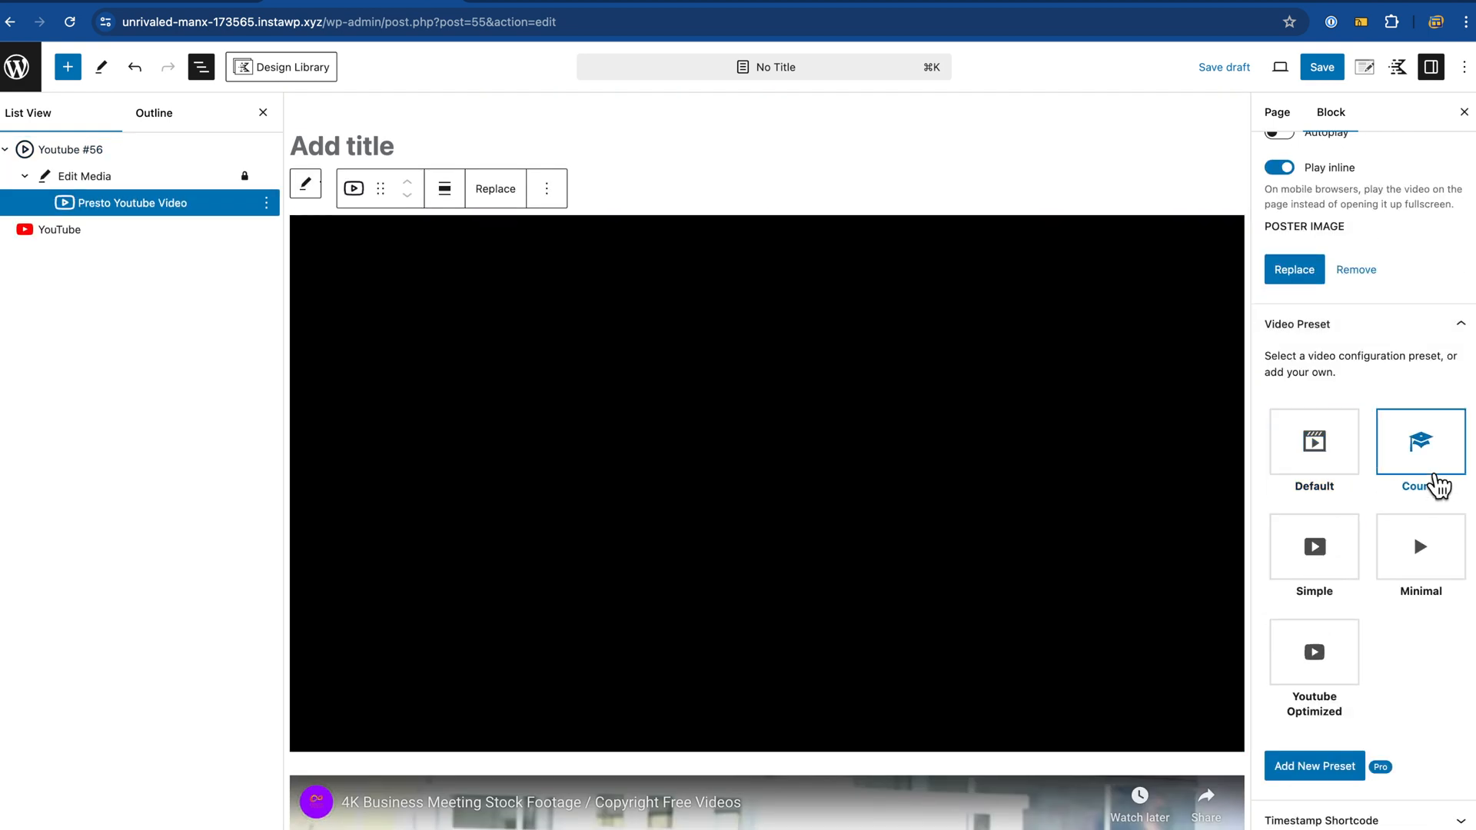
click(1338, 580)
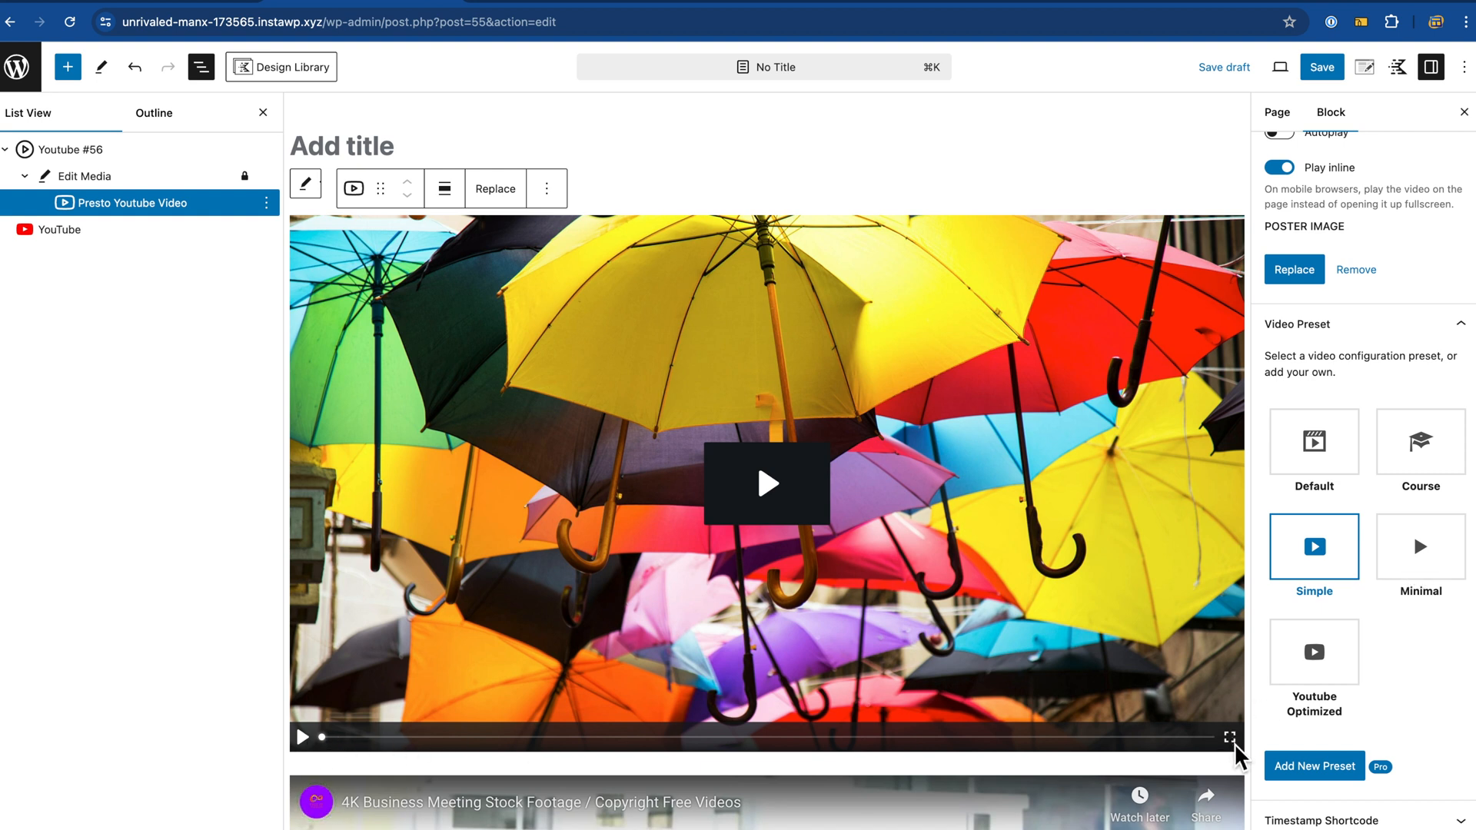
click(1418, 577)
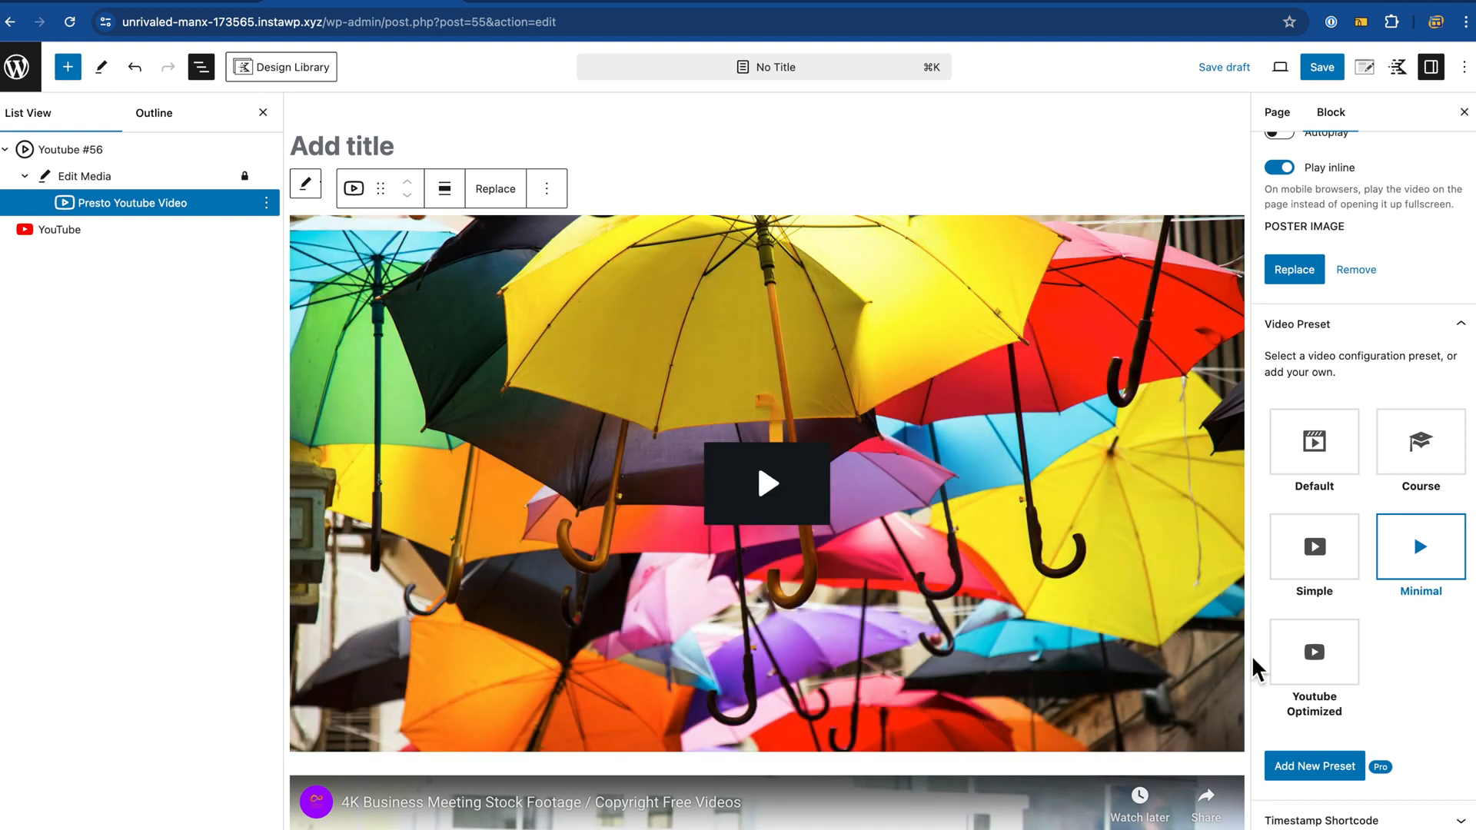
click(1320, 674)
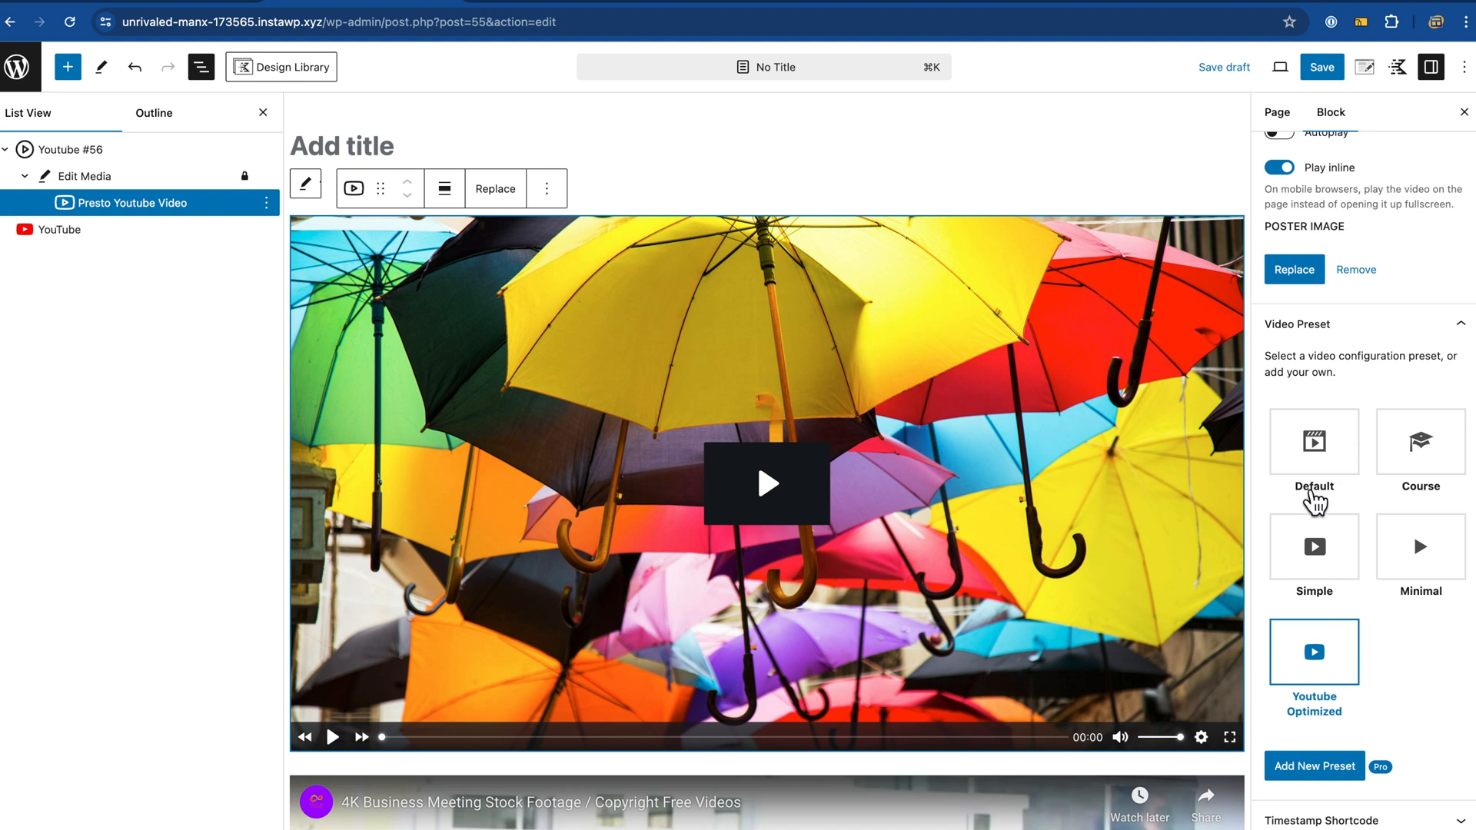
scroll(1315, 496, down, 1)
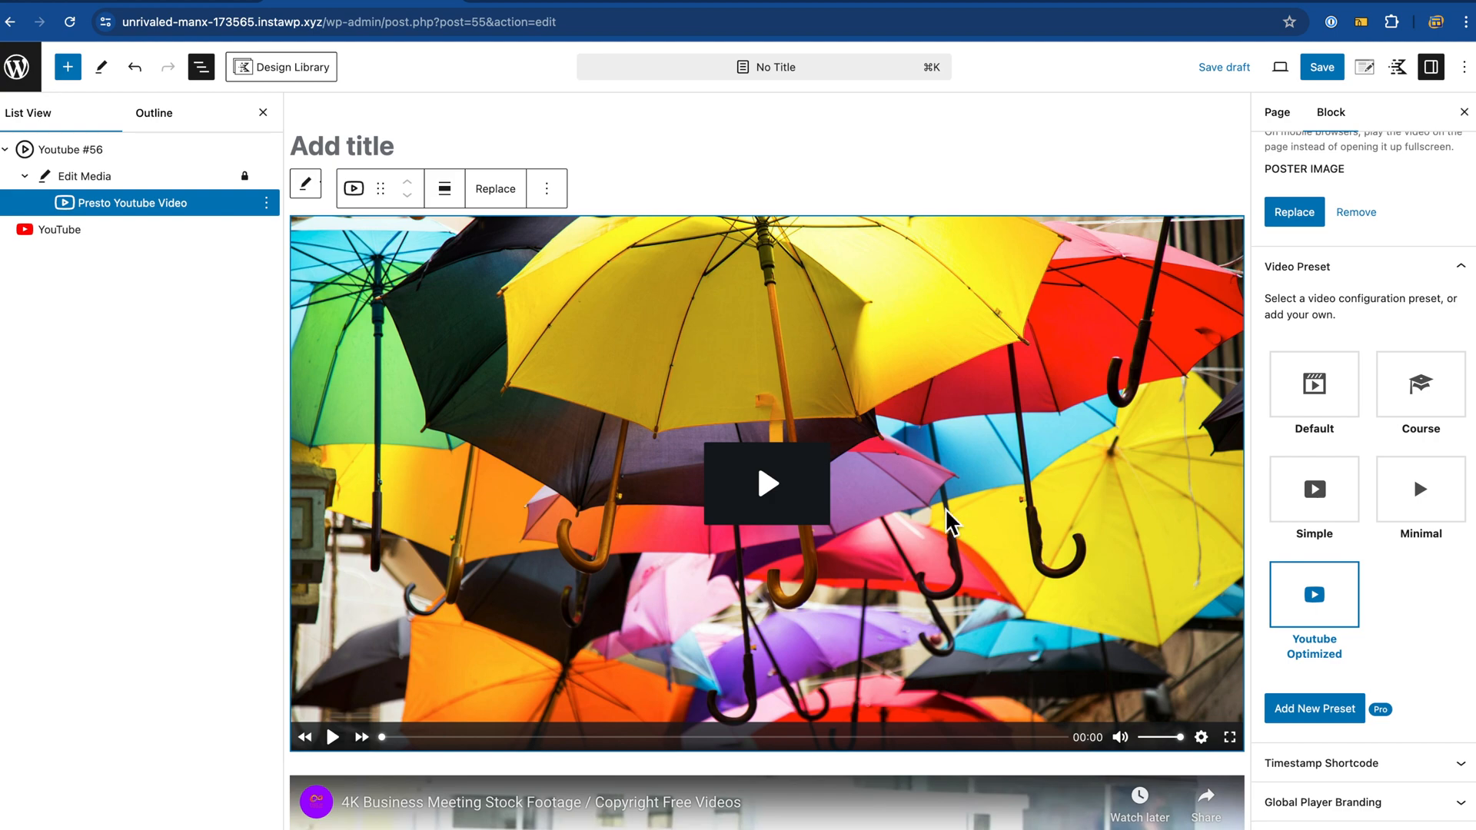
scroll(952, 523, down, 8)
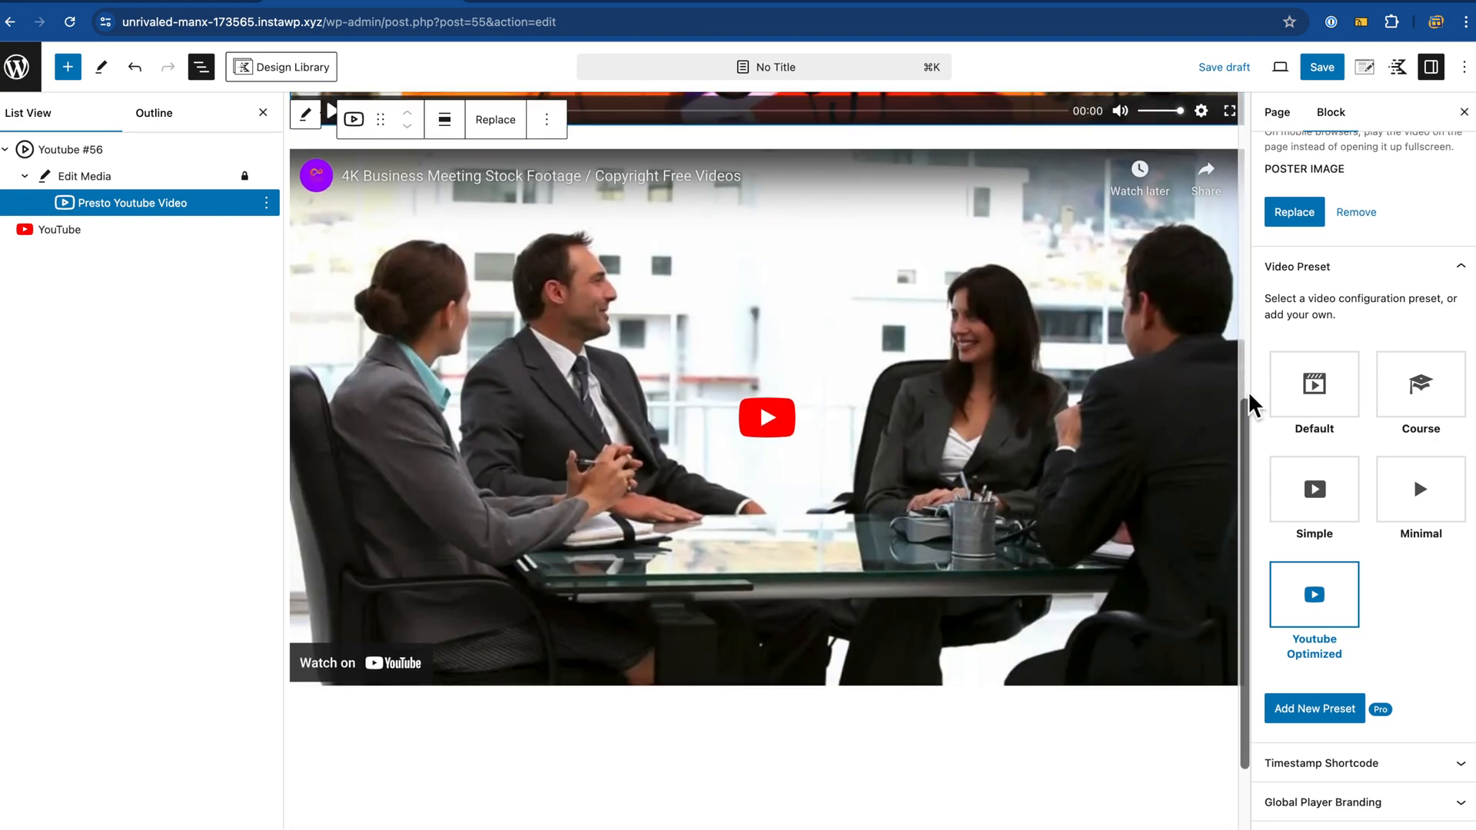
scroll(1250, 403, up, 10)
Step: Save the page and the modified video item
click(1329, 76)
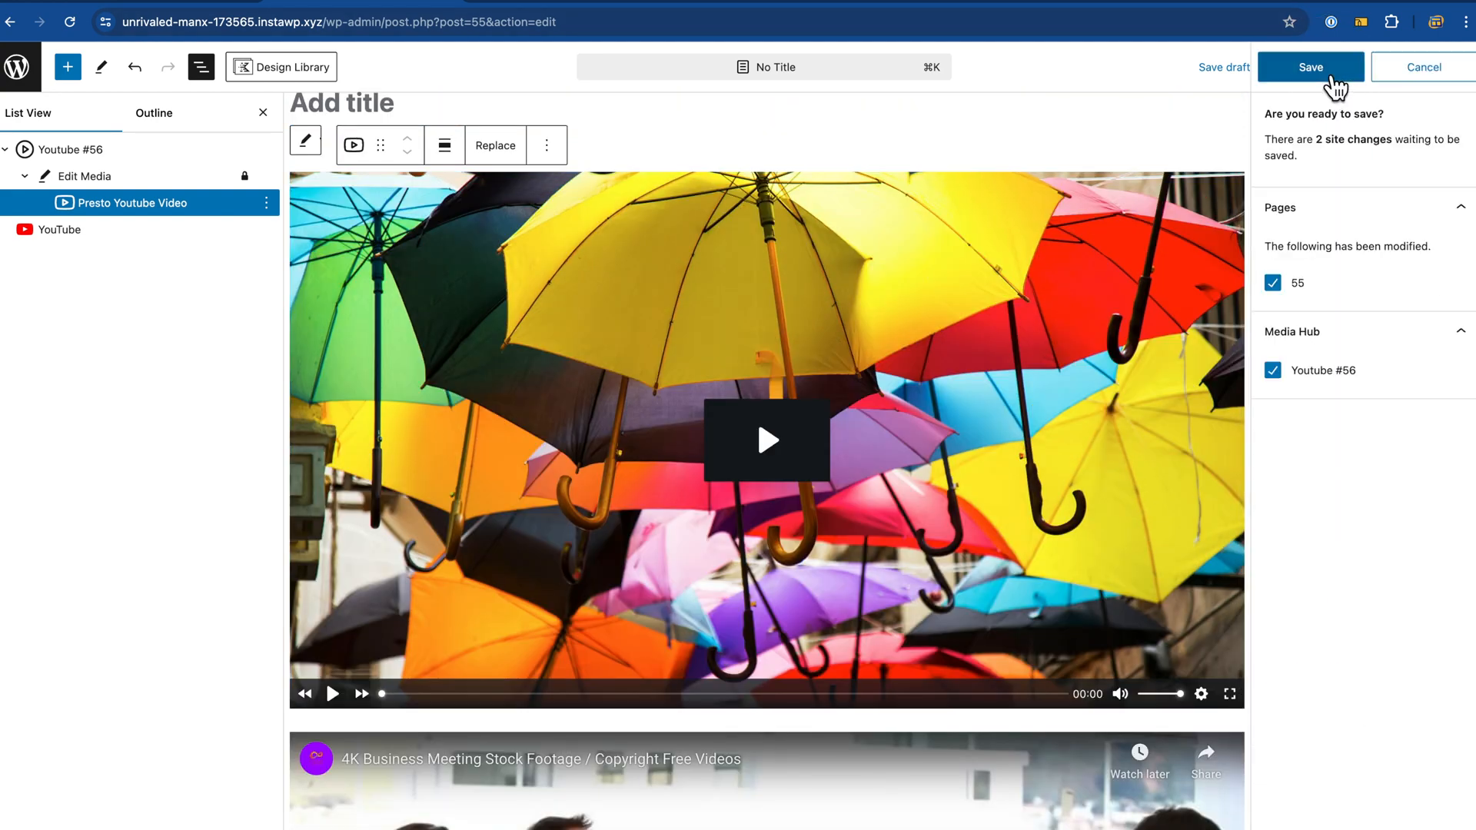
click(1333, 77)
click(1335, 80)
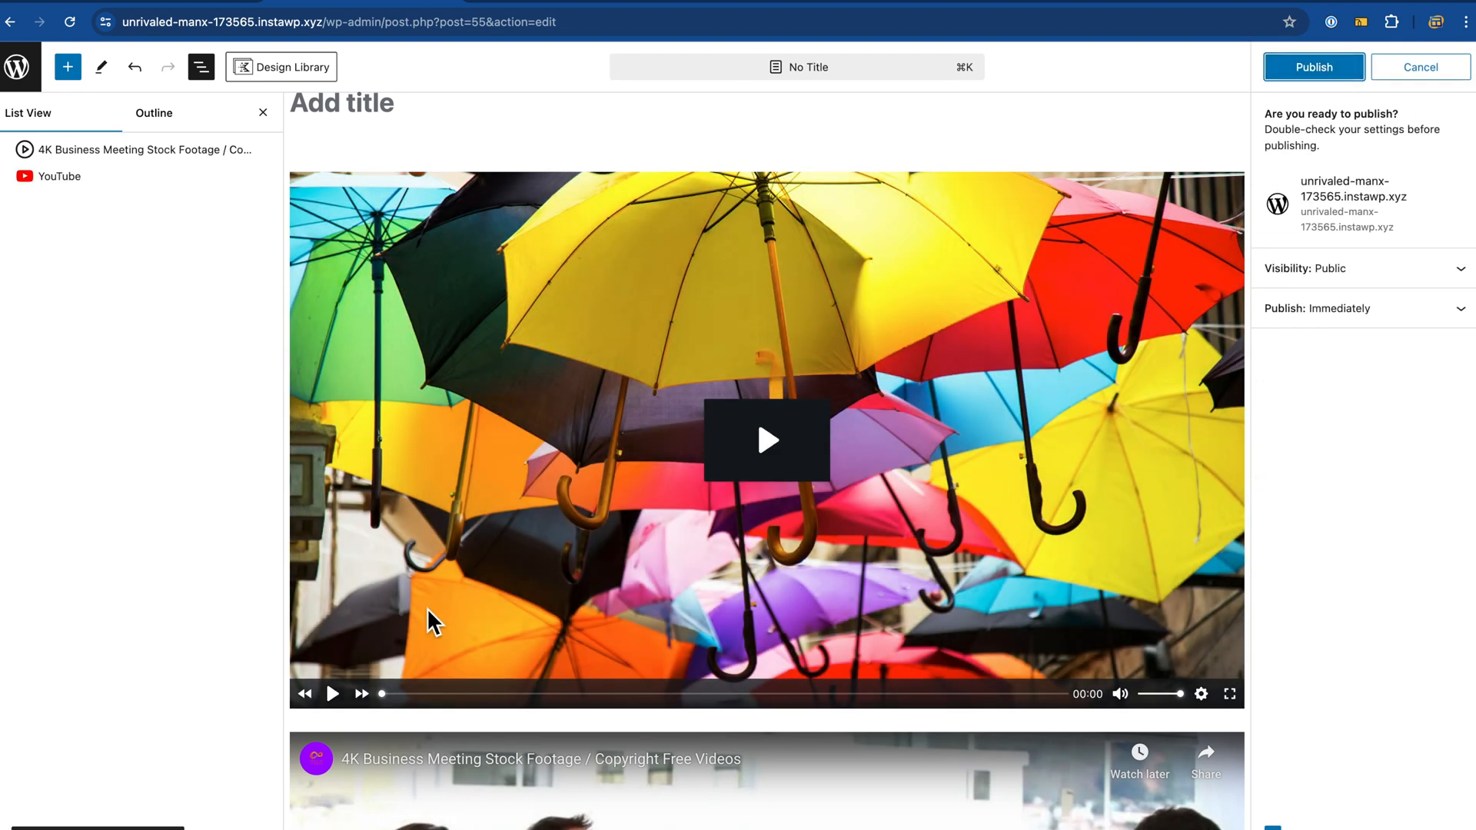
Step: Publish the untitled page and open the published page to view it
click(543, 6)
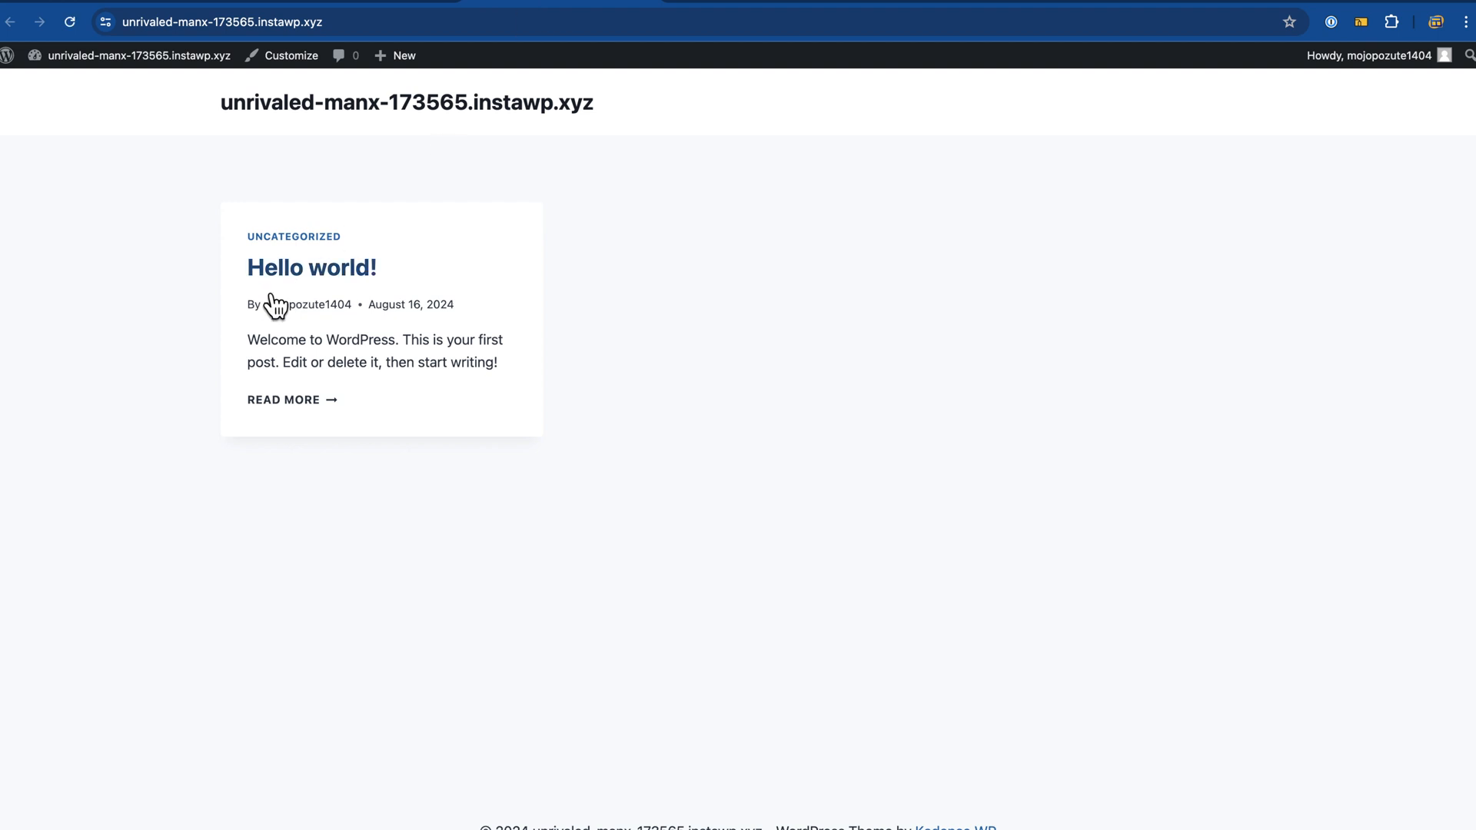
click(365, 6)
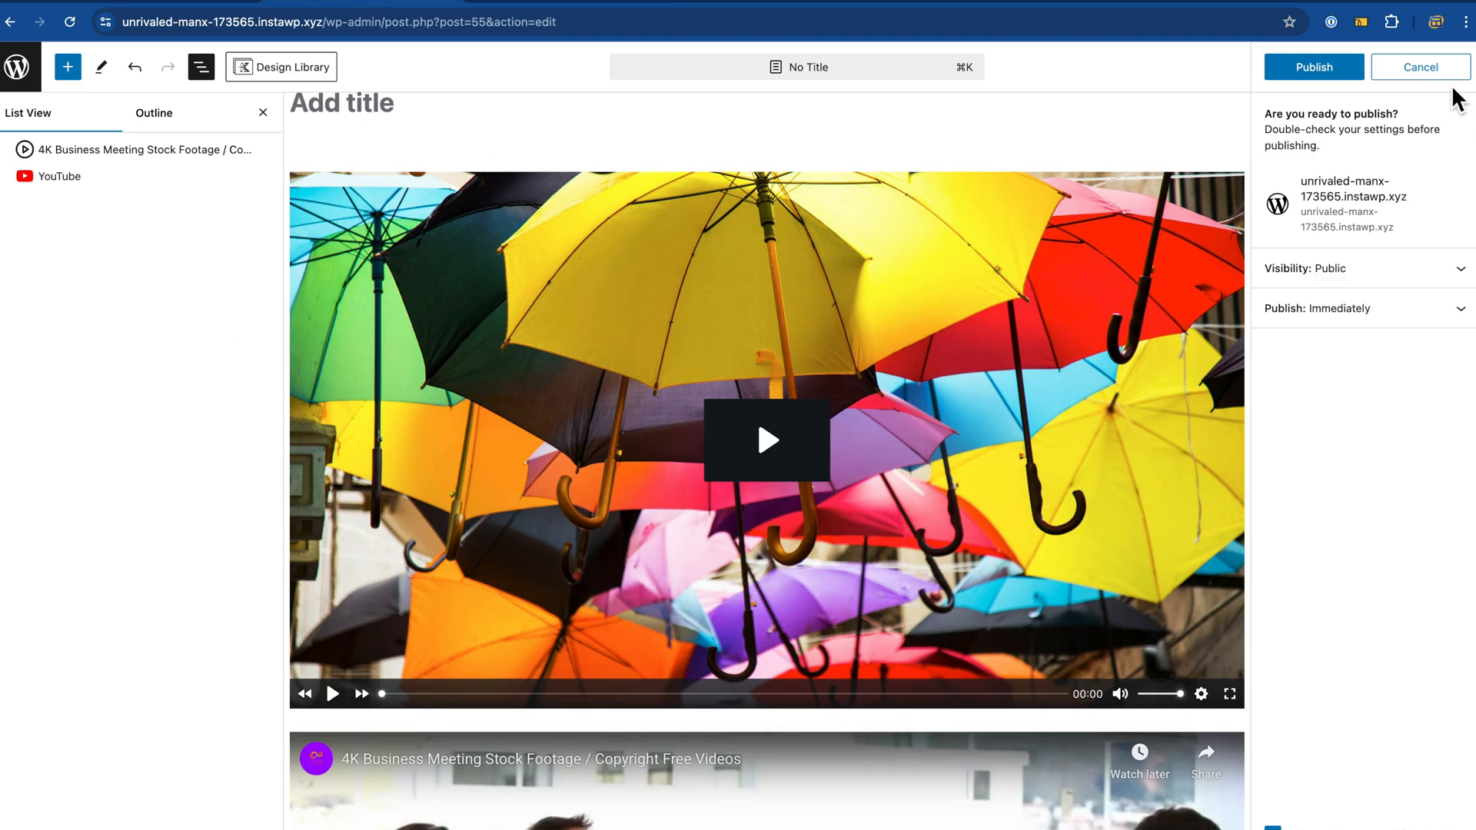
click(1324, 71)
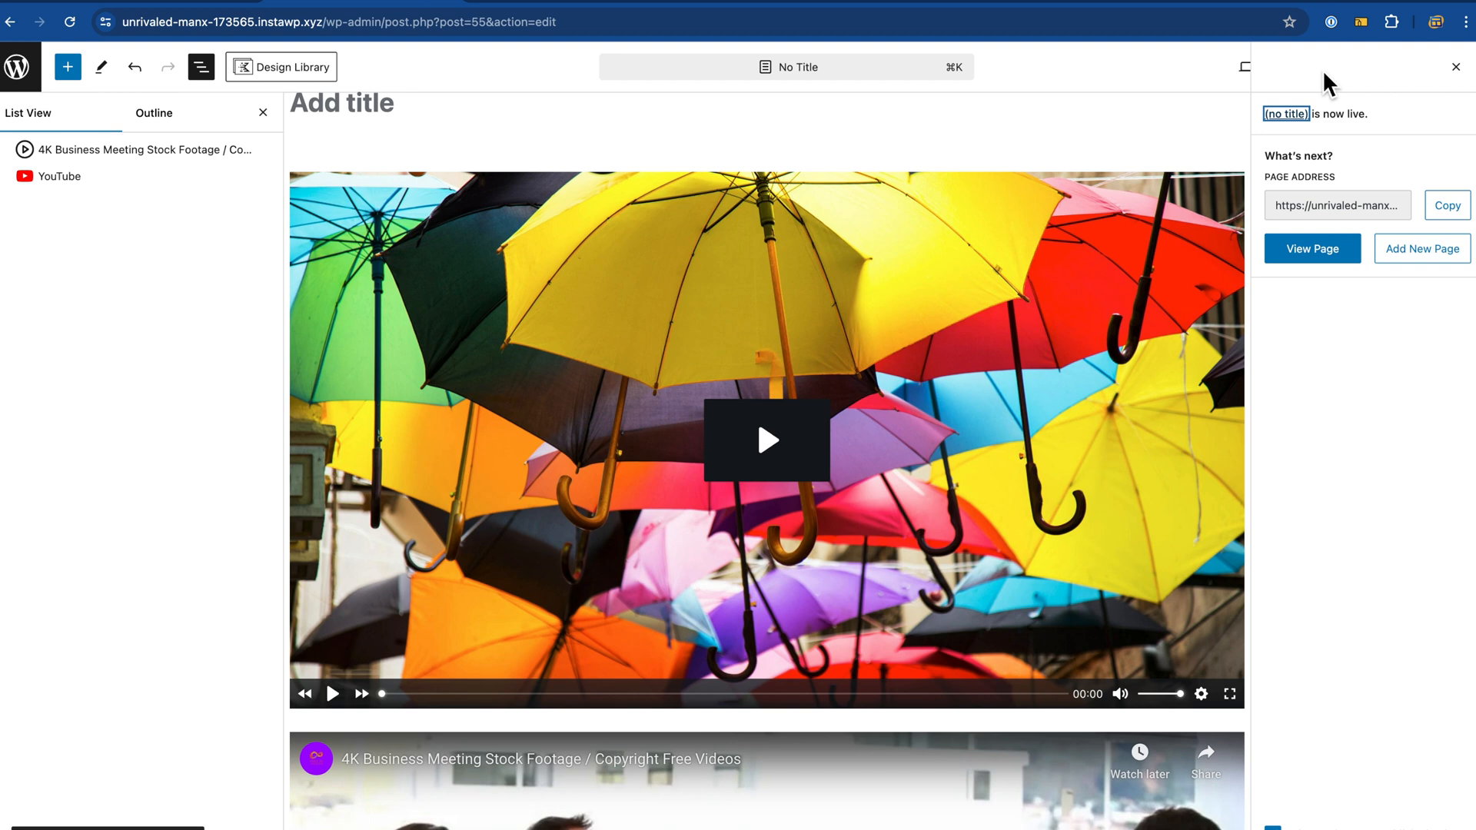
click(1318, 254)
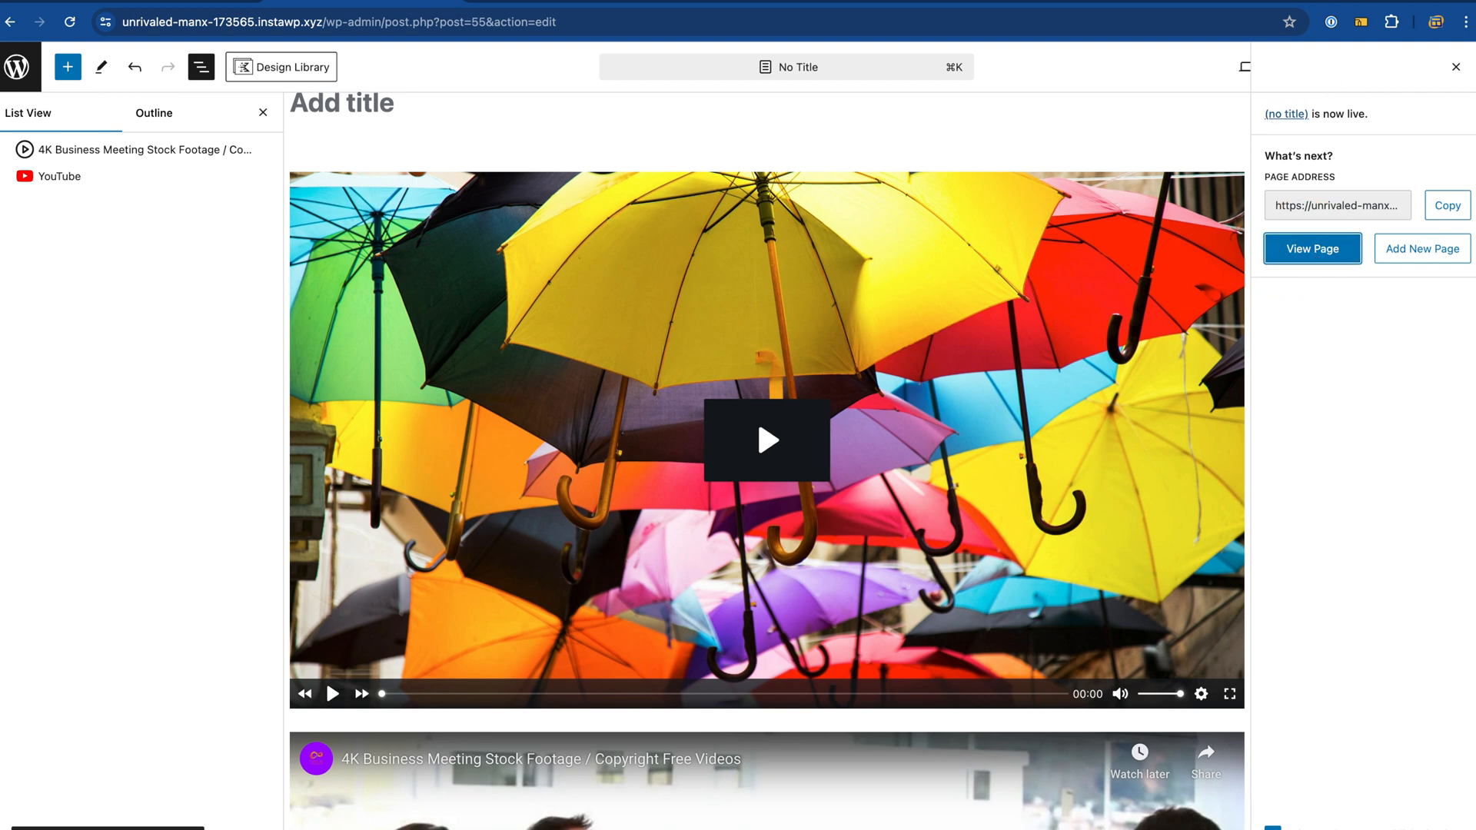
Step: Scroll through the published /55-2/ page to inspect both video players
click(544, 8)
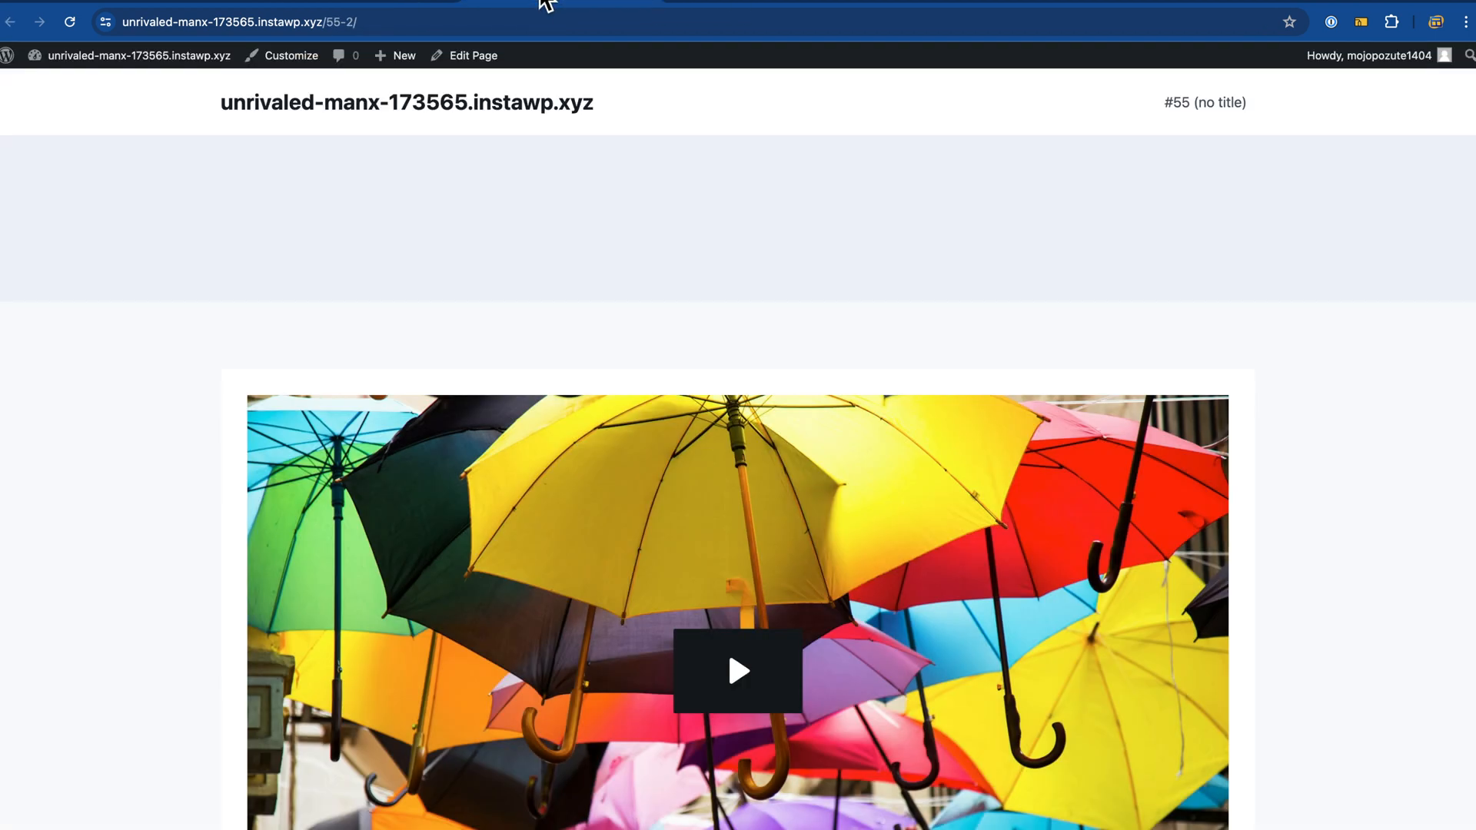
scroll(136, 330, down, 8)
scroll(137, 335, down, 3)
scroll(137, 335, up, 8)
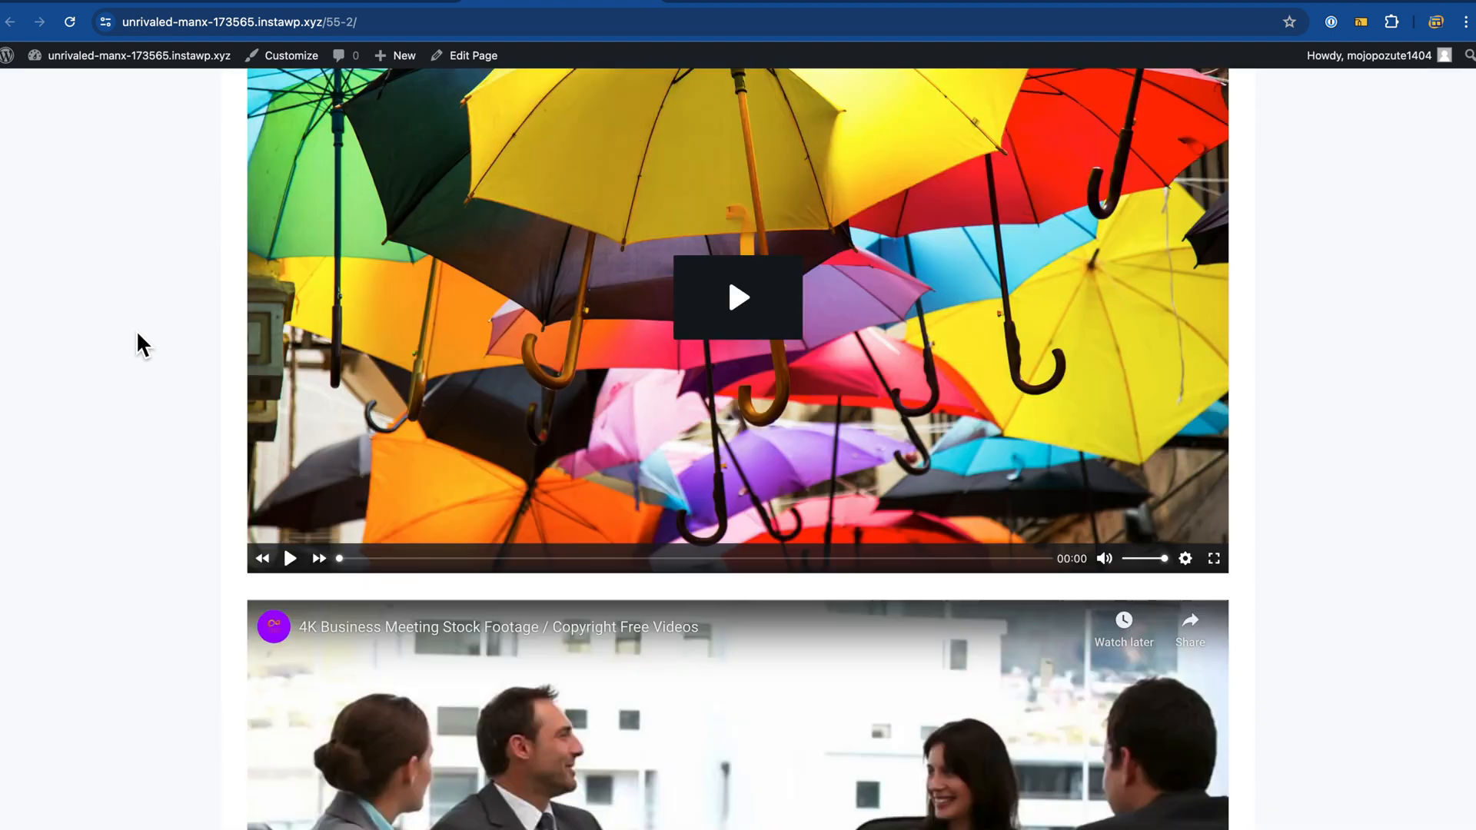
scroll(138, 335, down, 4)
scroll(136, 330, up, 7)
scroll(137, 329, down, 6)
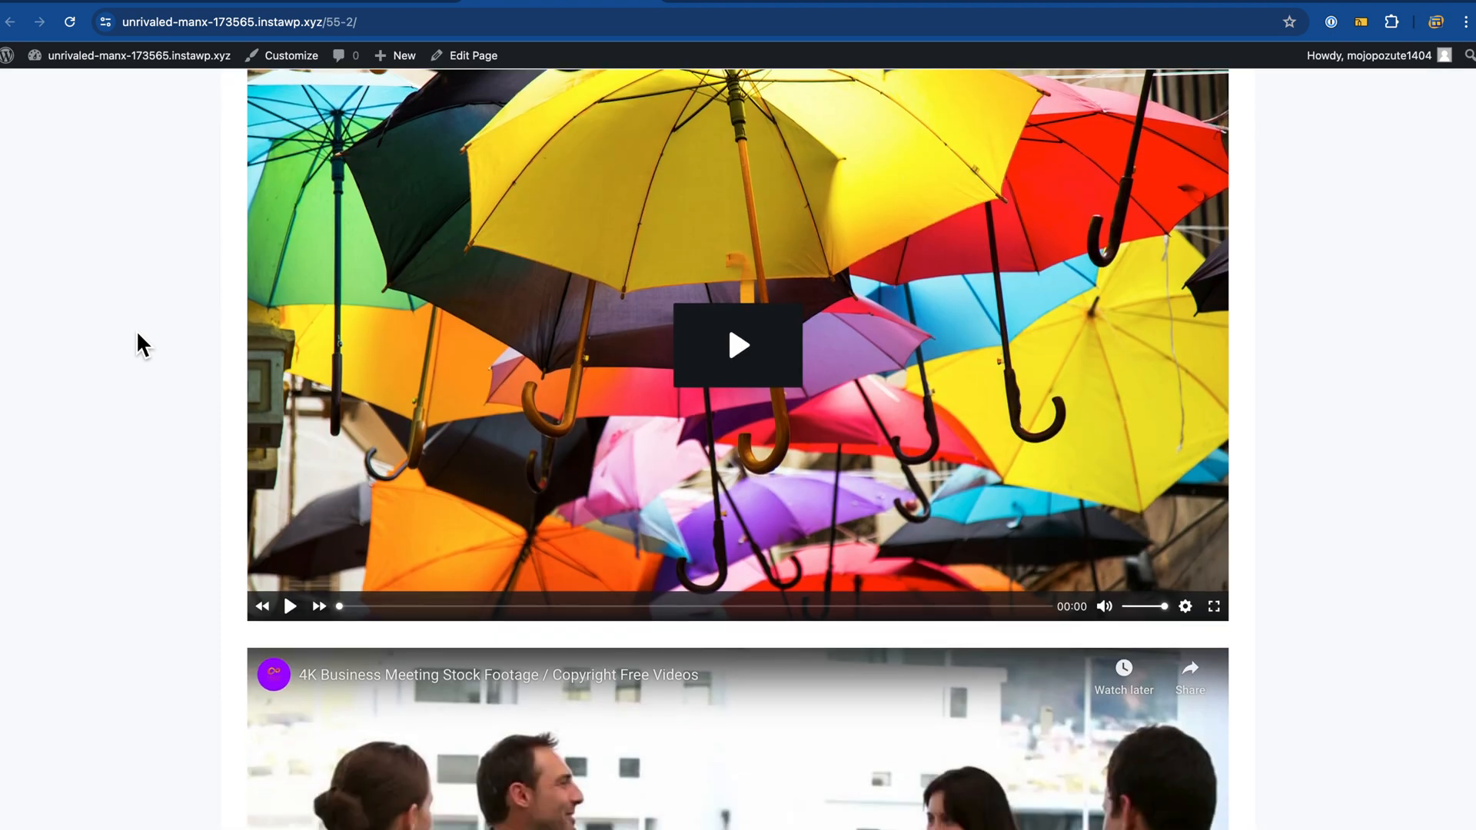
scroll(136, 330, up, 3)
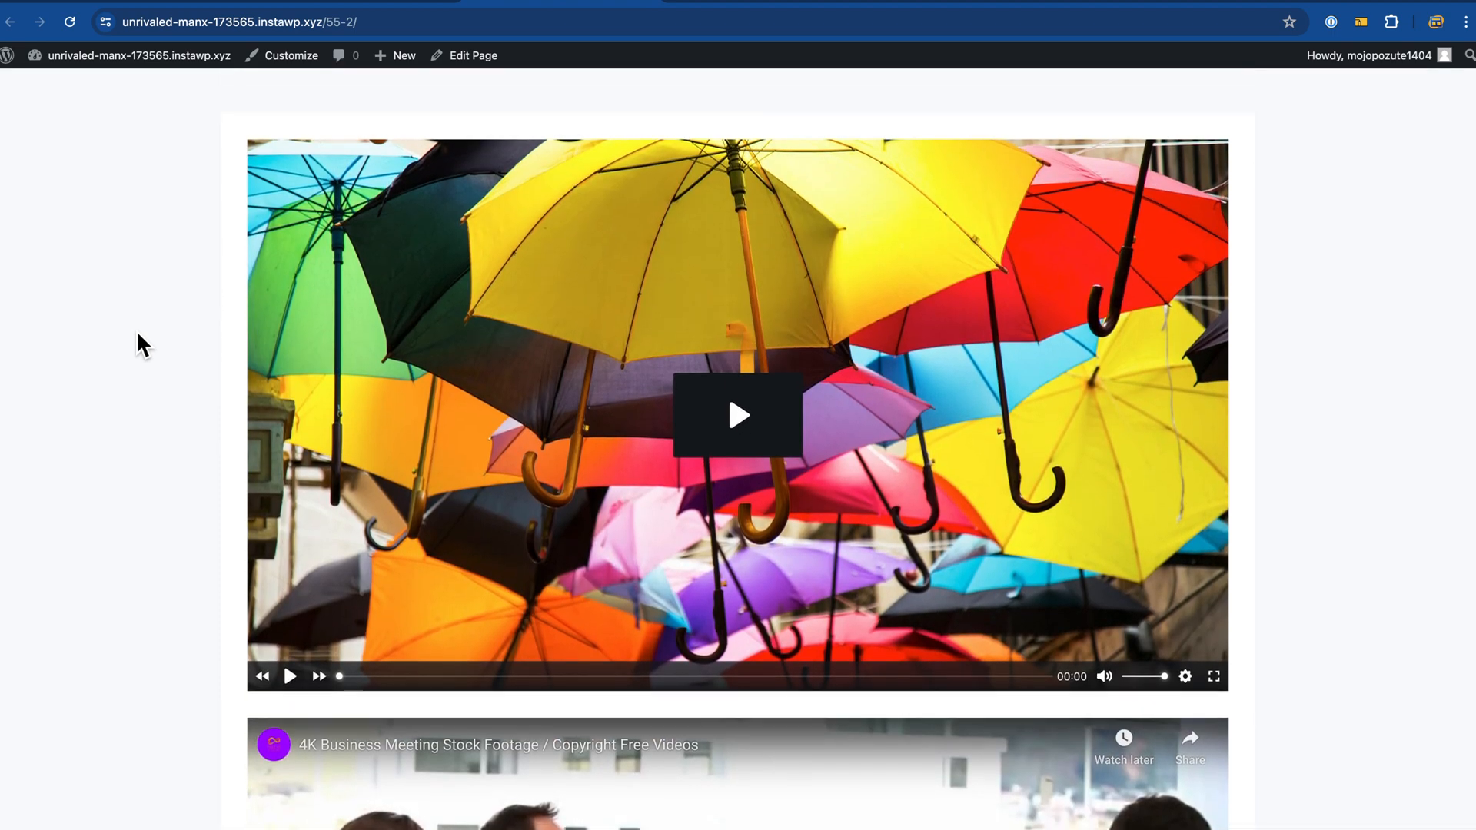
scroll(136, 329, down, 4)
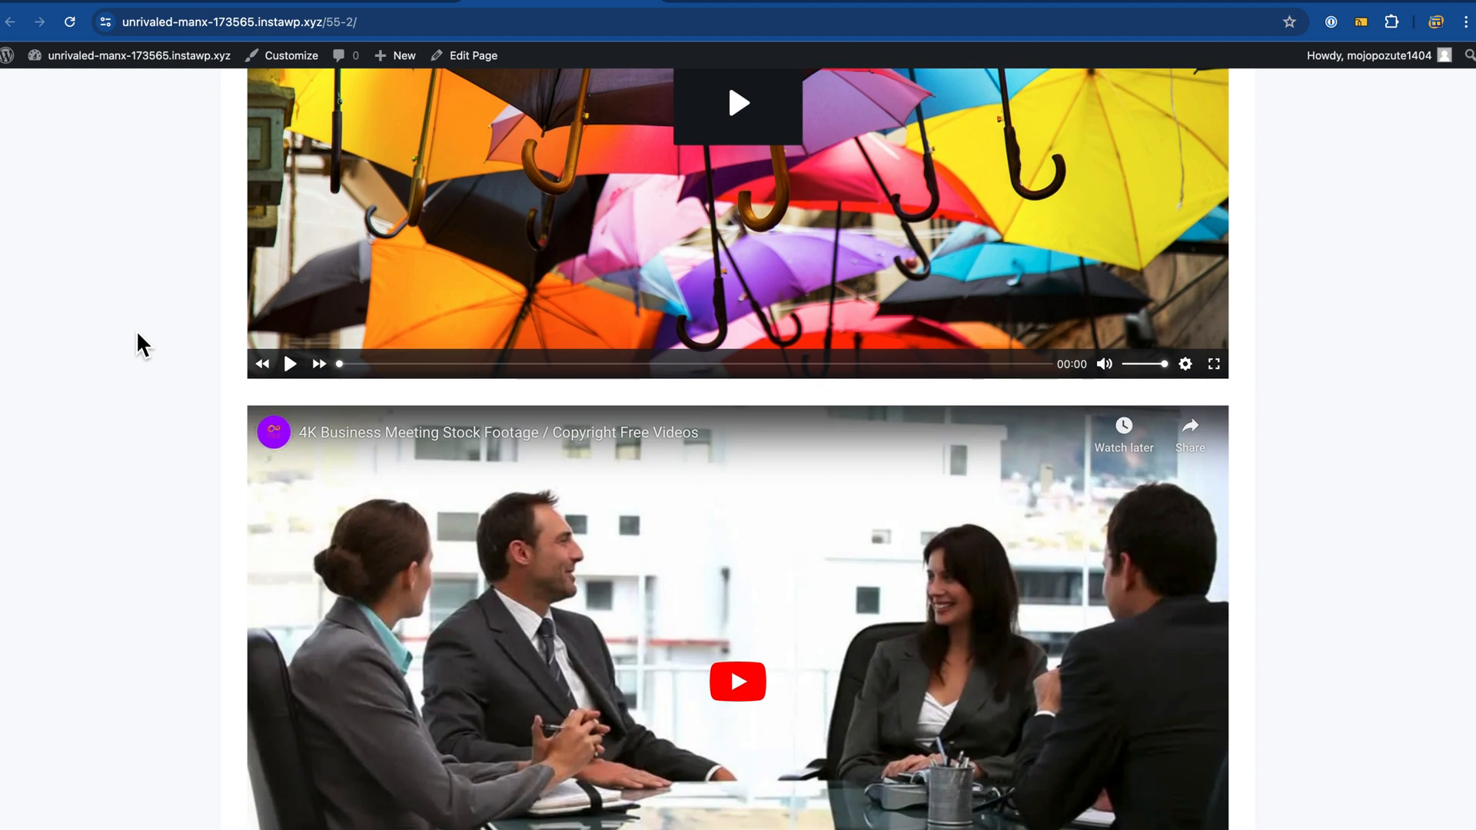
scroll(137, 334, down, 1)
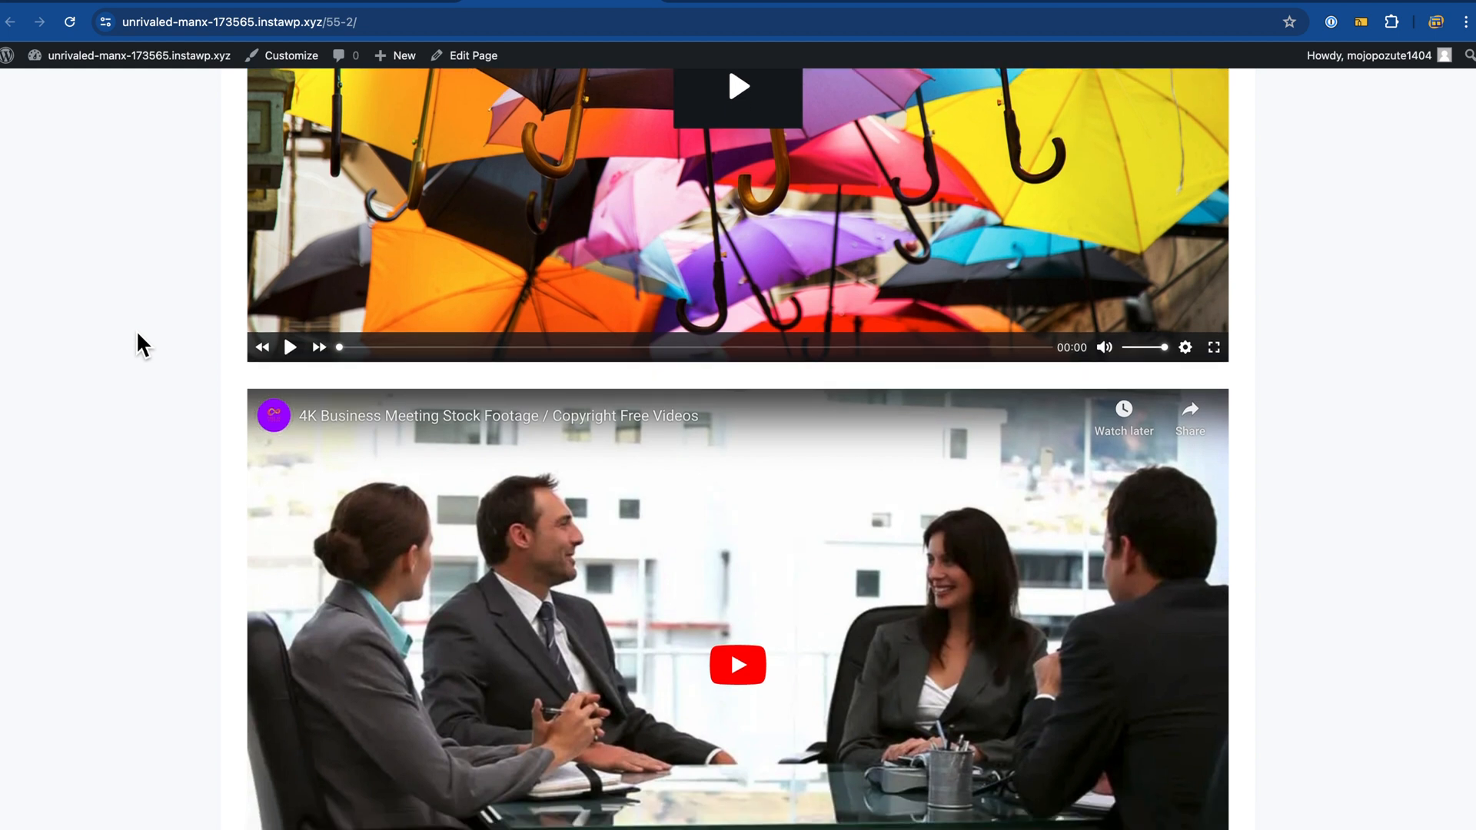
scroll(136, 329, down, 4)
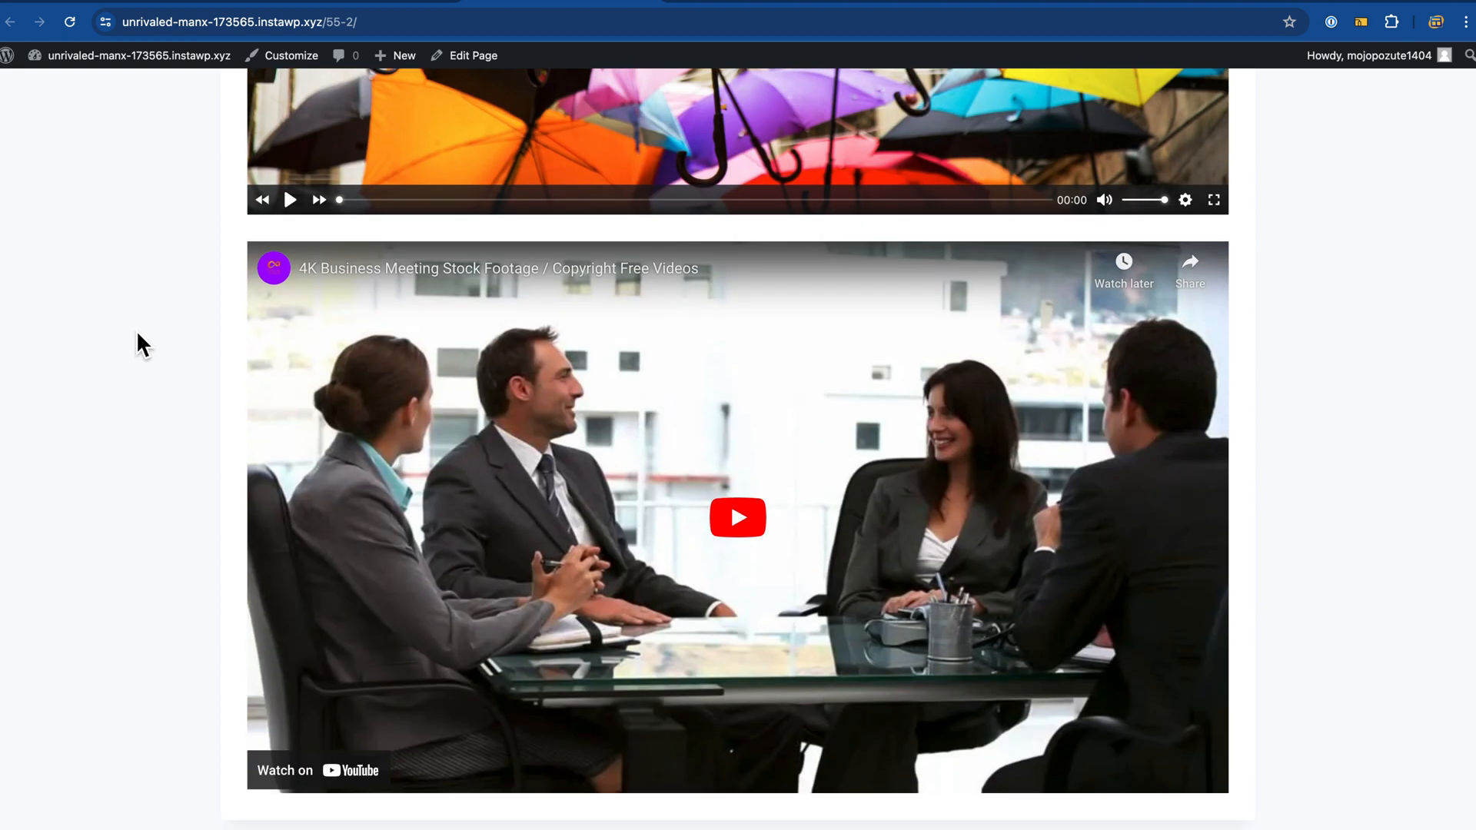
Step: Play the YouTube embed and the umbrella video, pausing and resuming playback
click(733, 539)
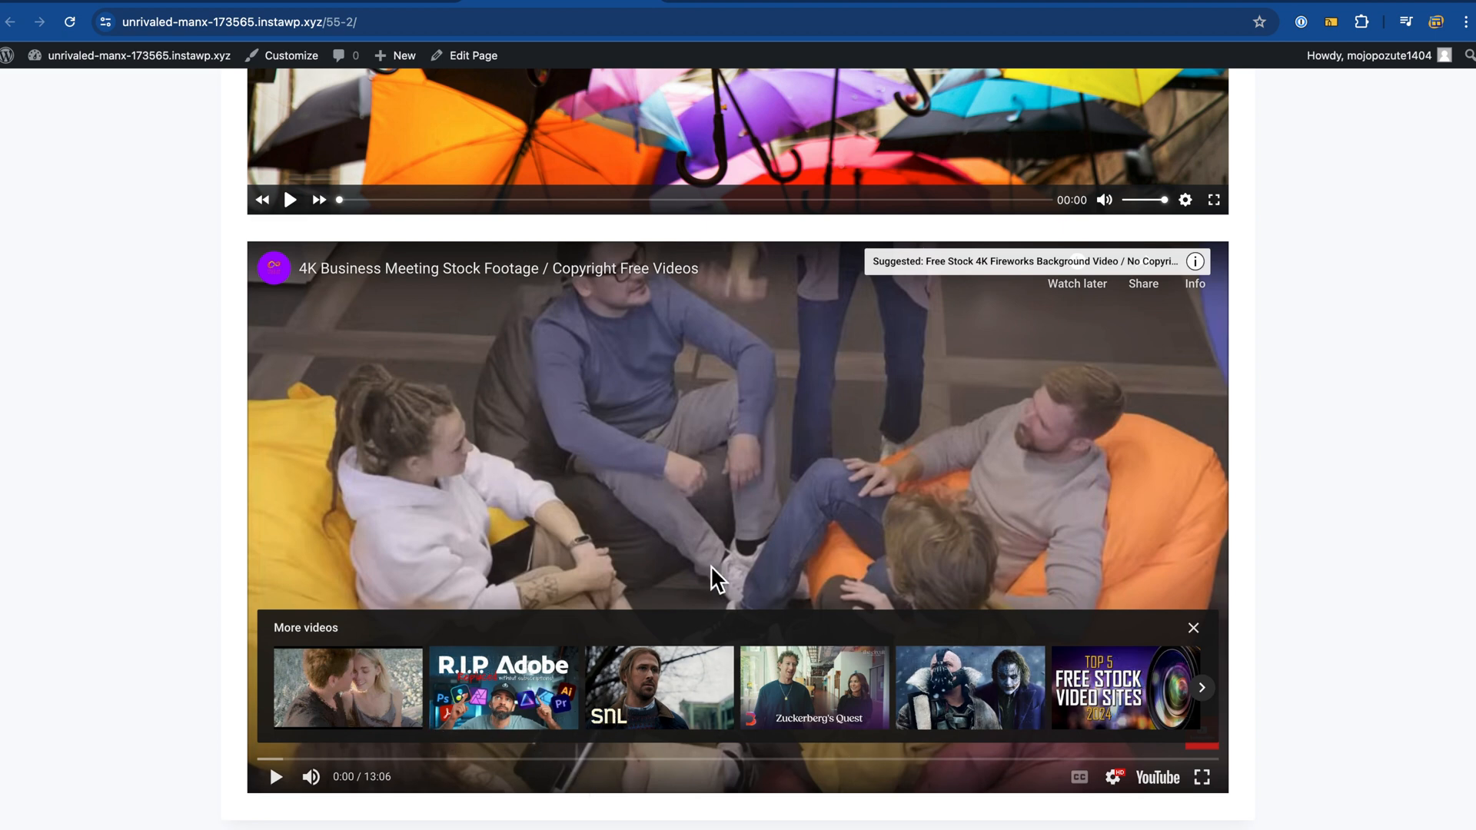
scroll(706, 507, up, 5)
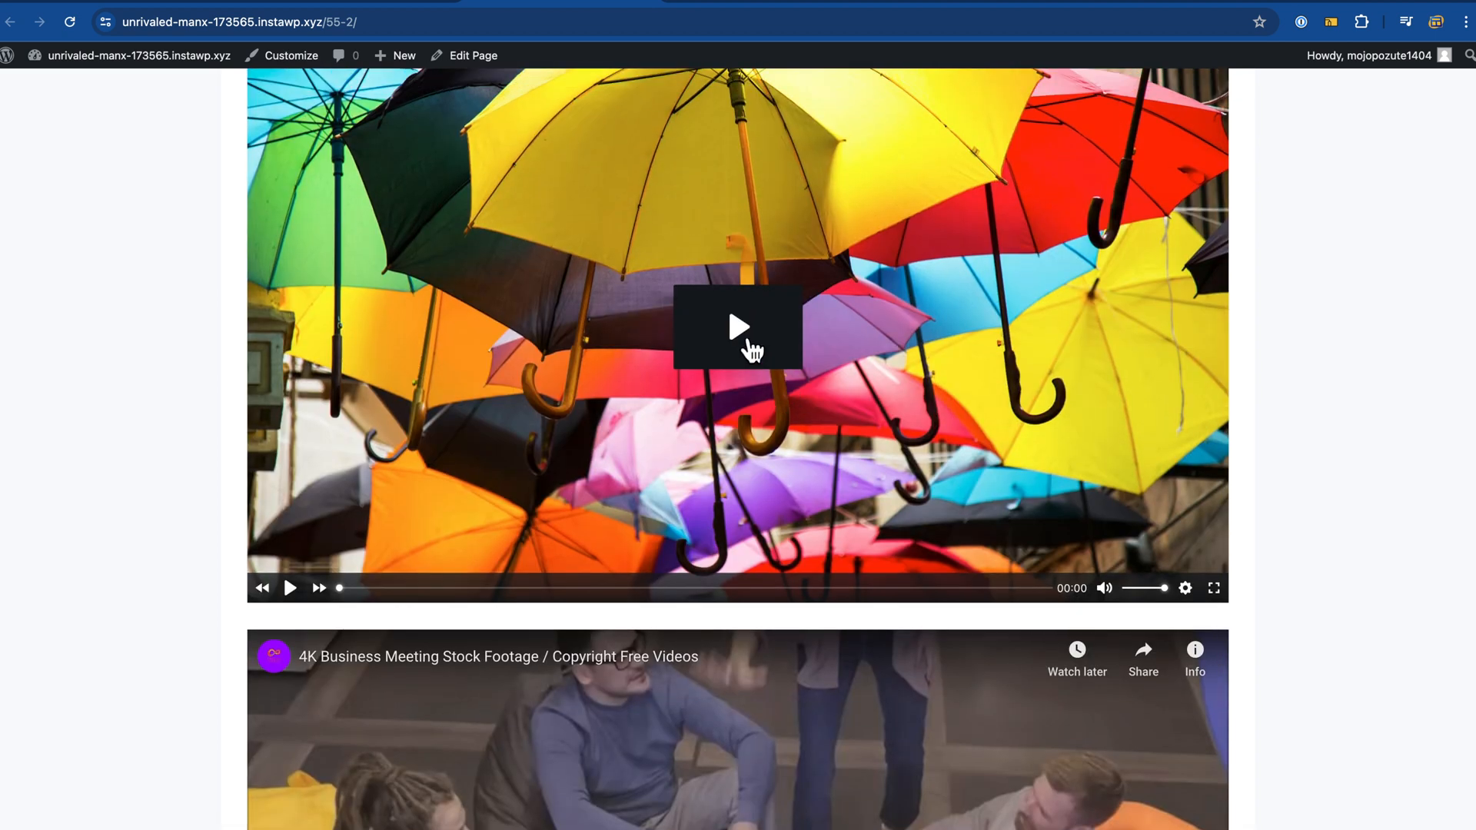
click(750, 346)
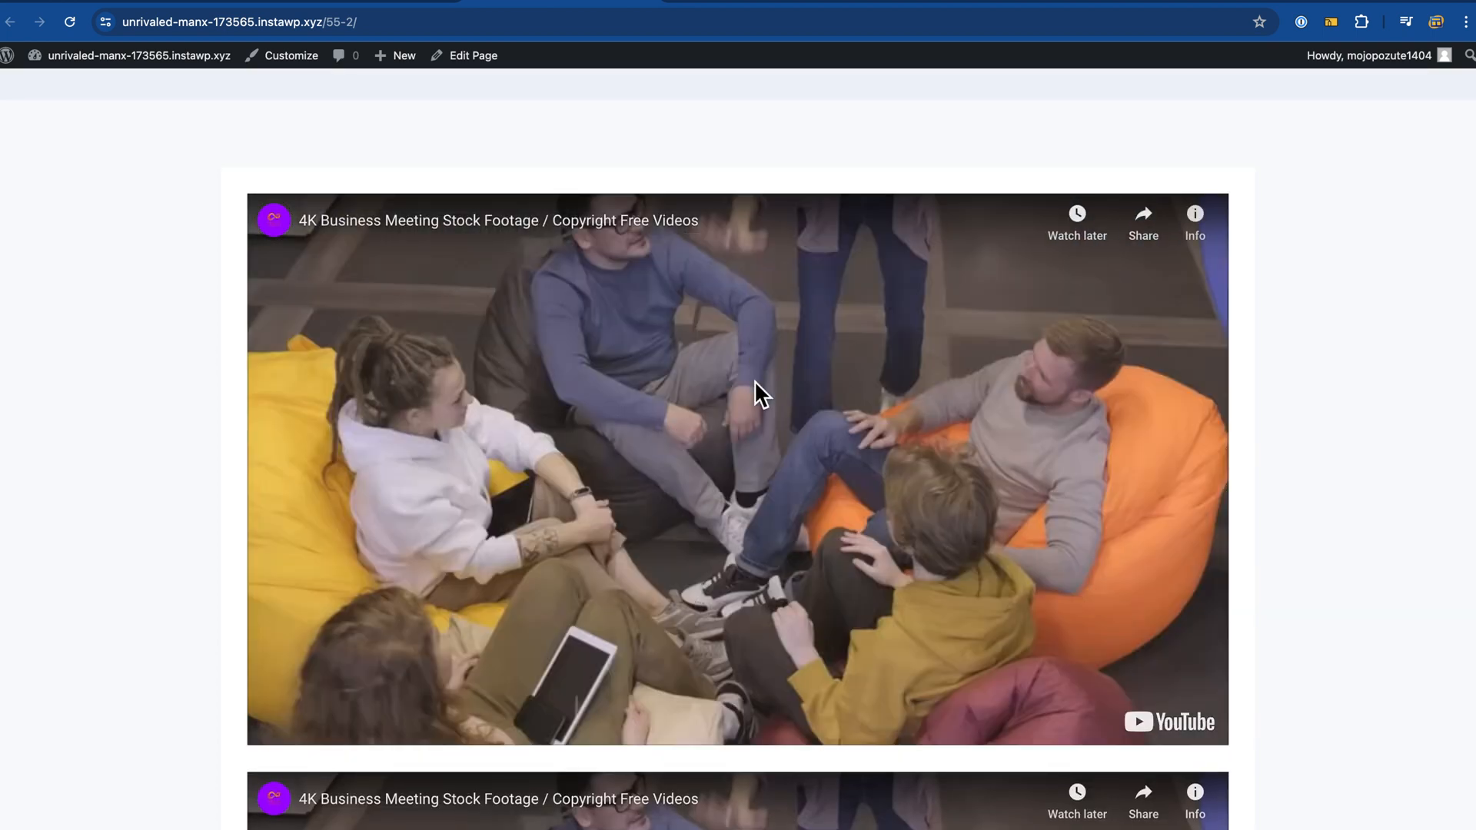
click(755, 490)
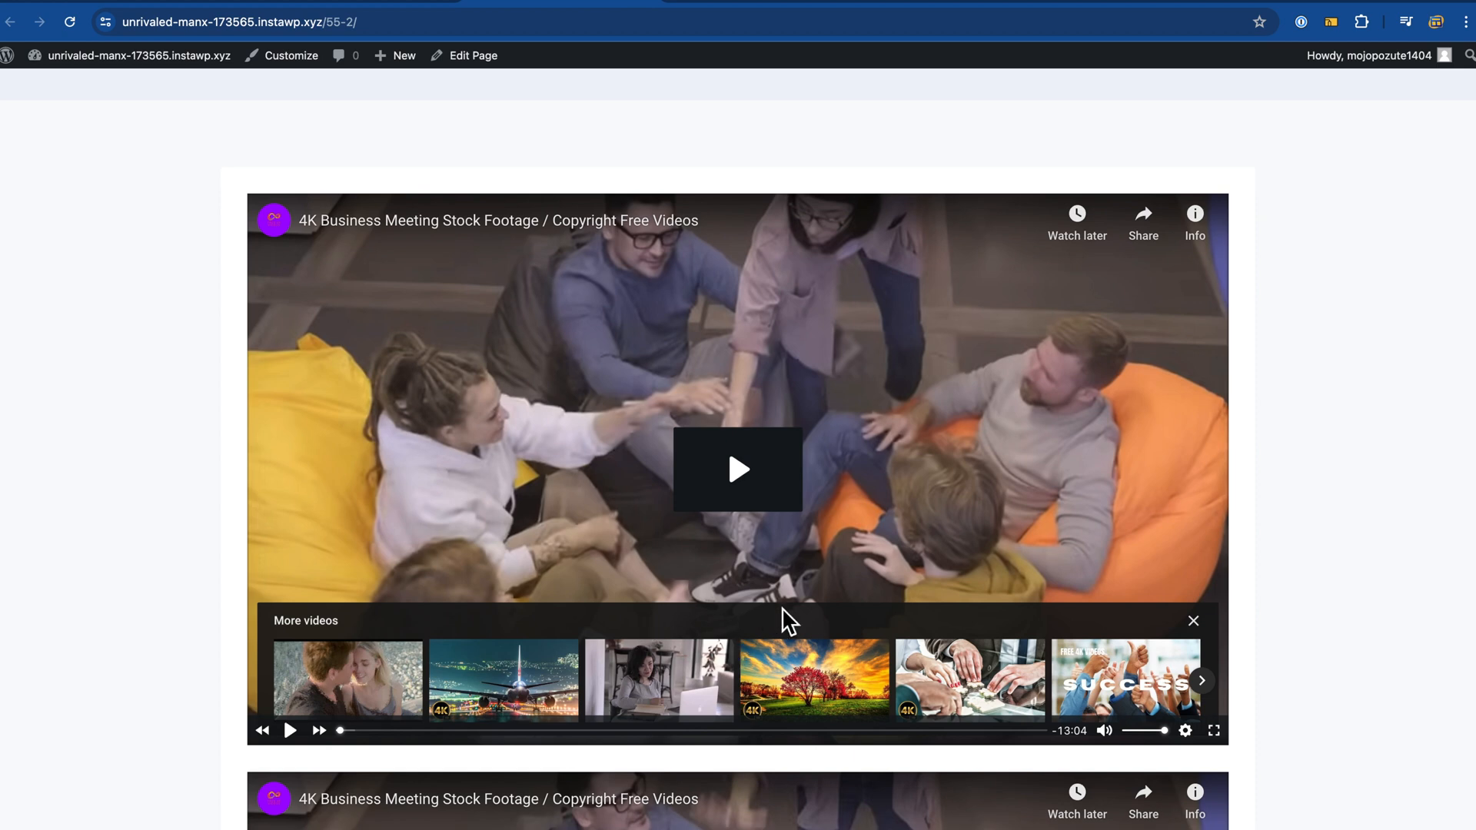
click(730, 502)
click(728, 500)
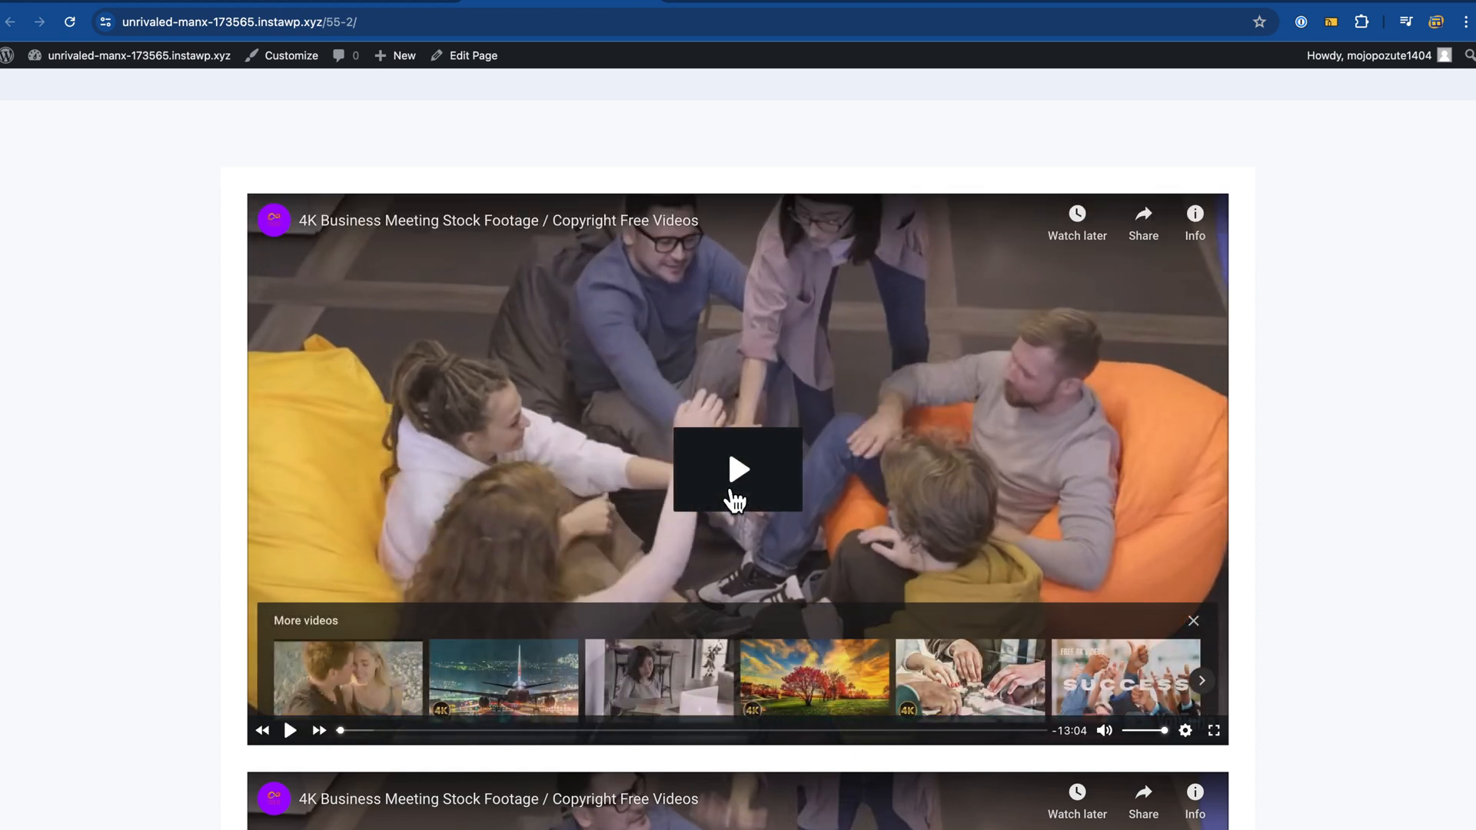
Step: Scroll the live page once more, then return to the block editor
scroll(662, 472, down, 3)
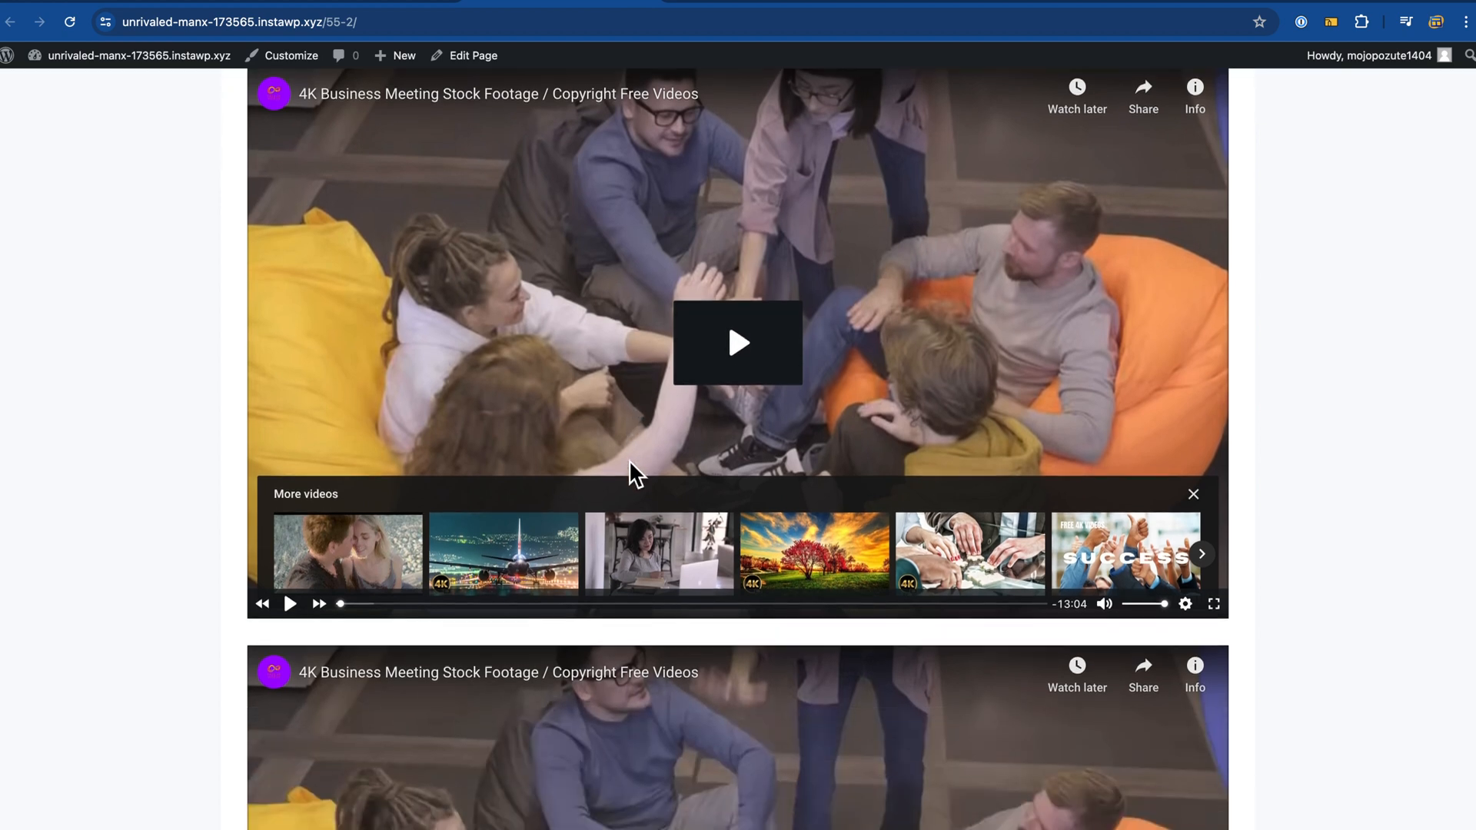
scroll(708, 649, up, 3)
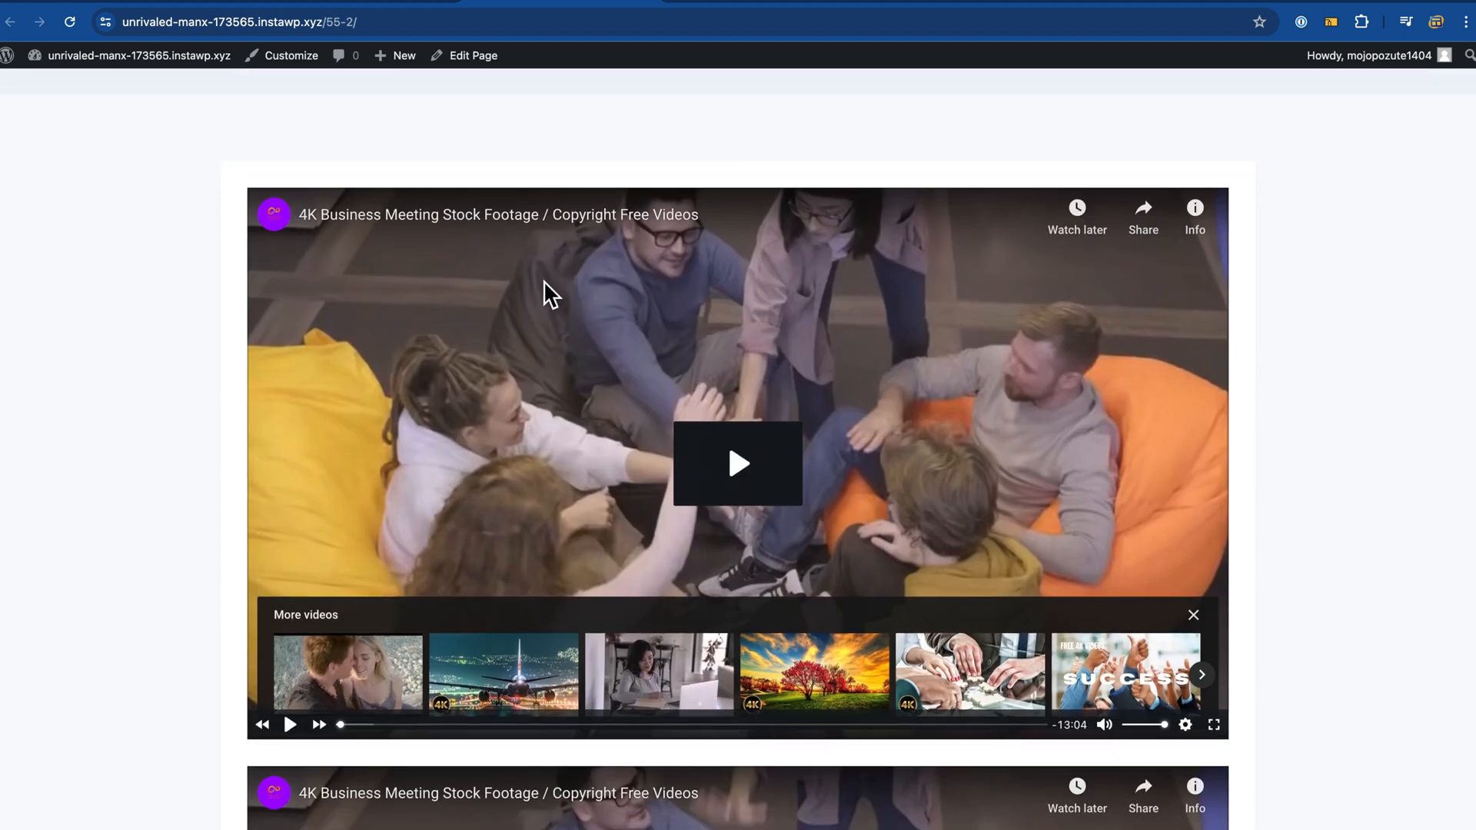
scroll(603, 377, down, 8)
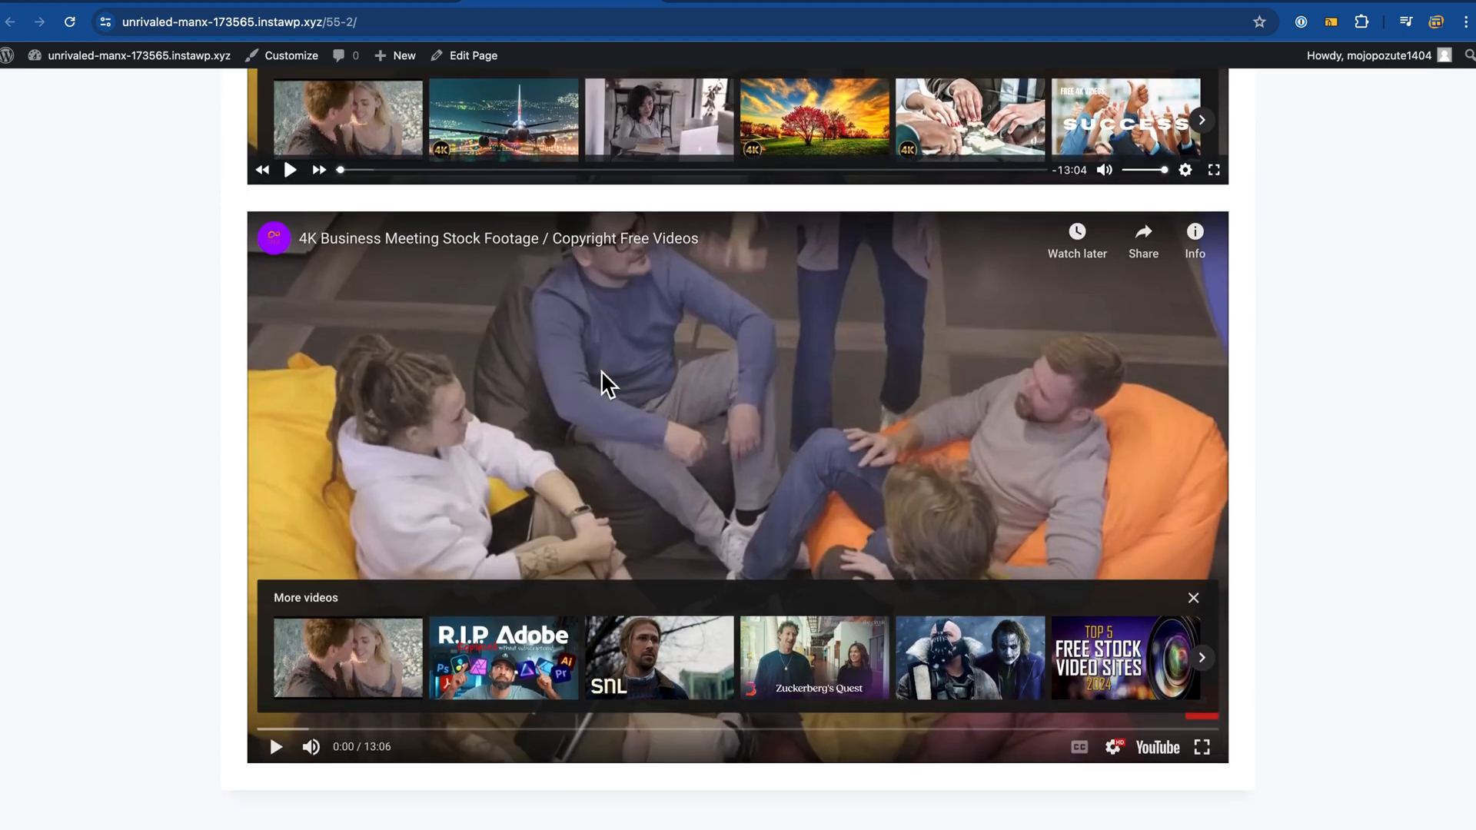
scroll(626, 466, up, 4)
scroll(671, 357, up, 3)
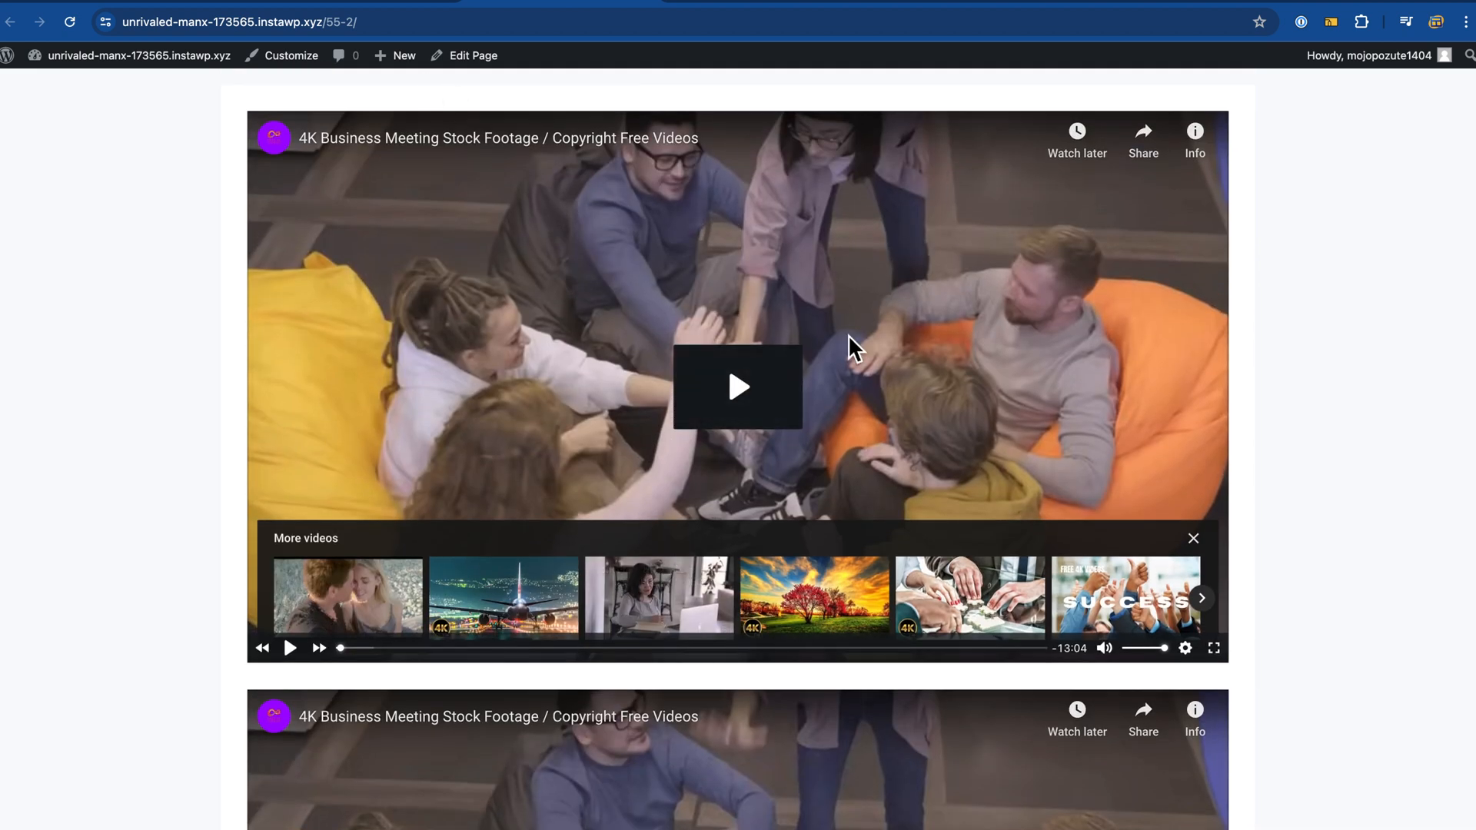
scroll(538, 408, up, 3)
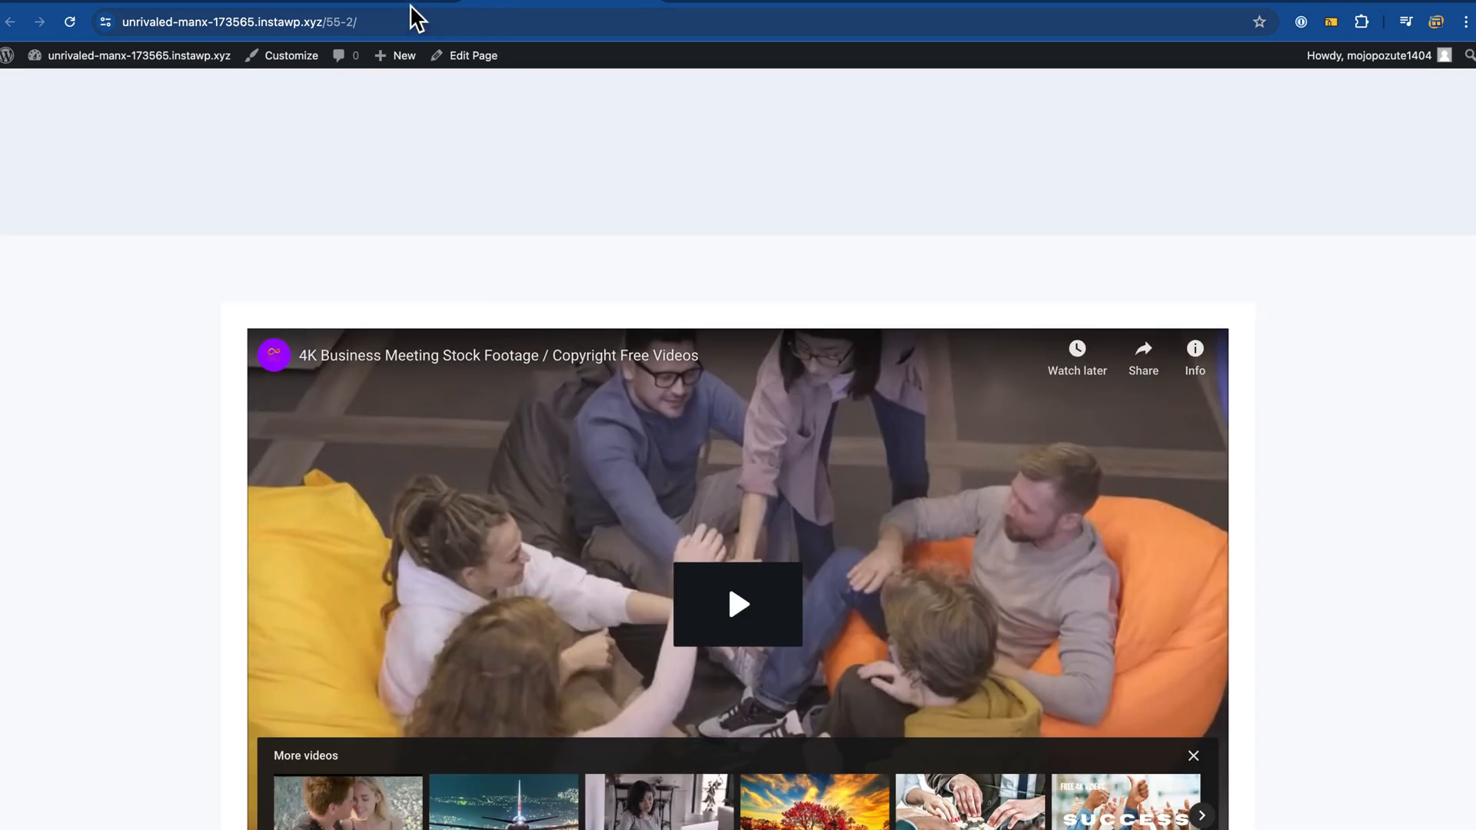
scroll(781, 396, down, 3)
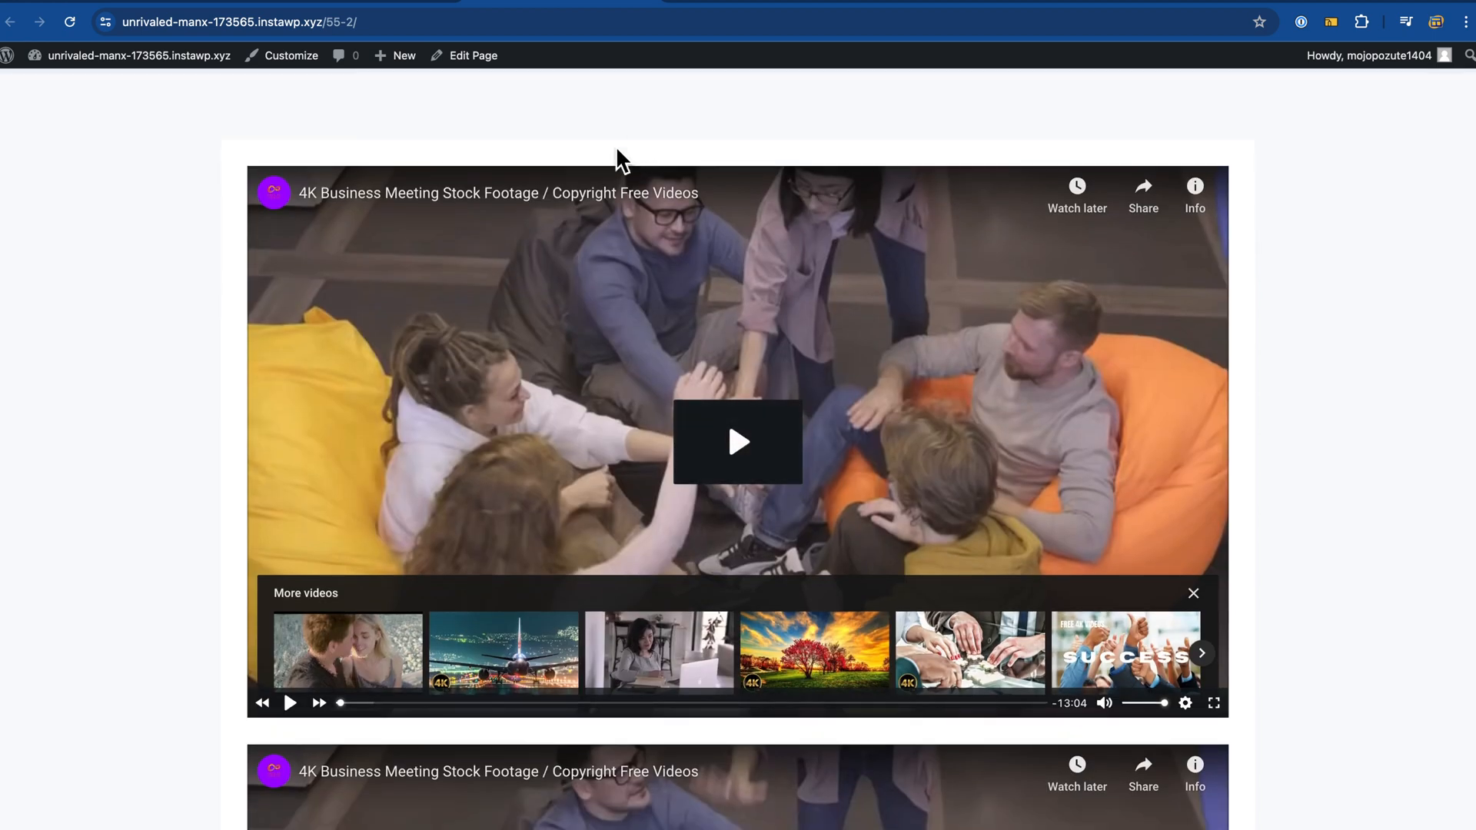
scroll(534, 247, down, 2)
scroll(528, 246, down, 1)
scroll(529, 245, up, 2)
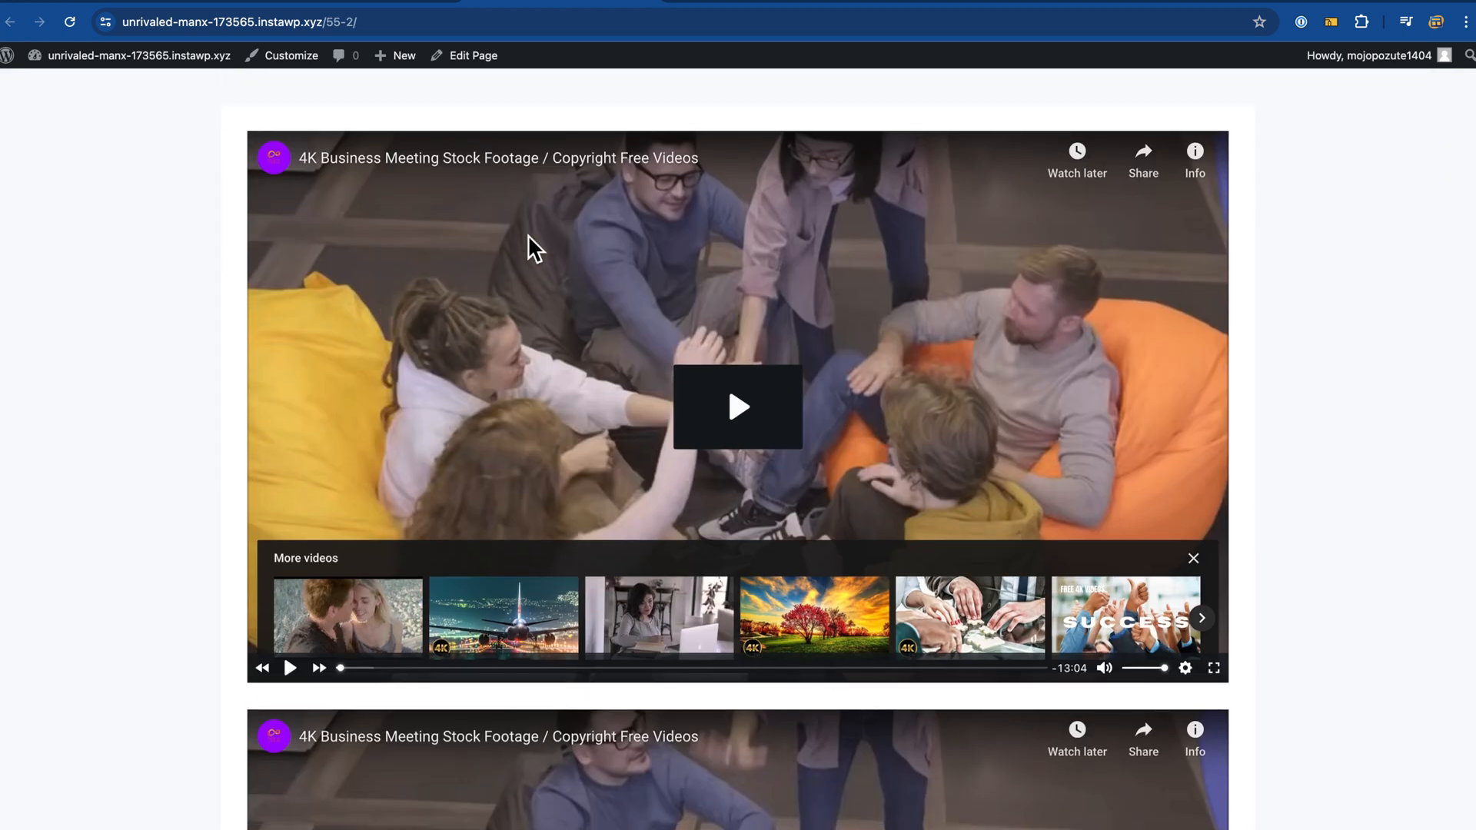
click(416, 3)
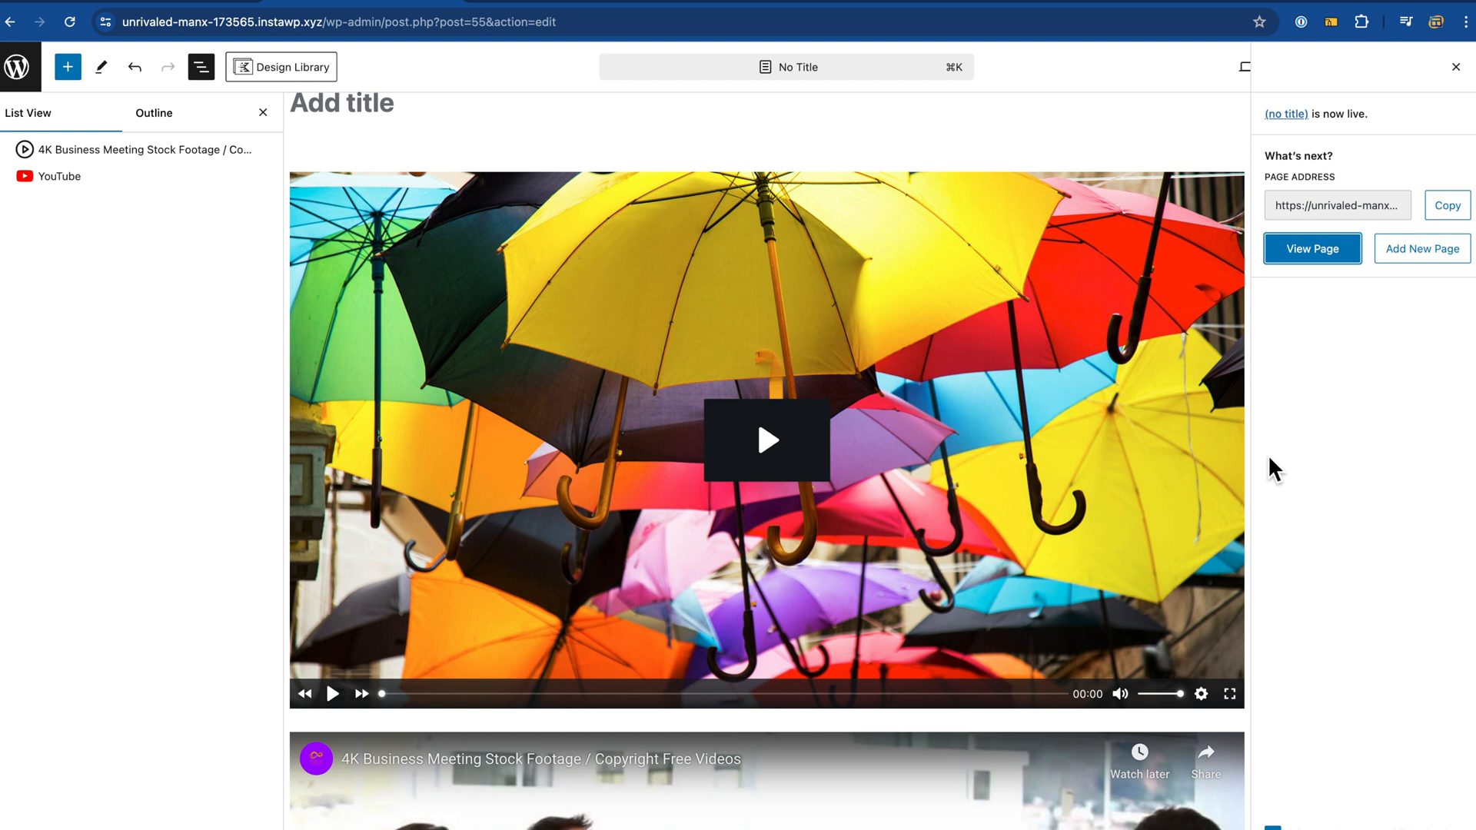
Step: Select the umbrella video and open its original synced video item for editing
click(1150, 477)
click(1456, 69)
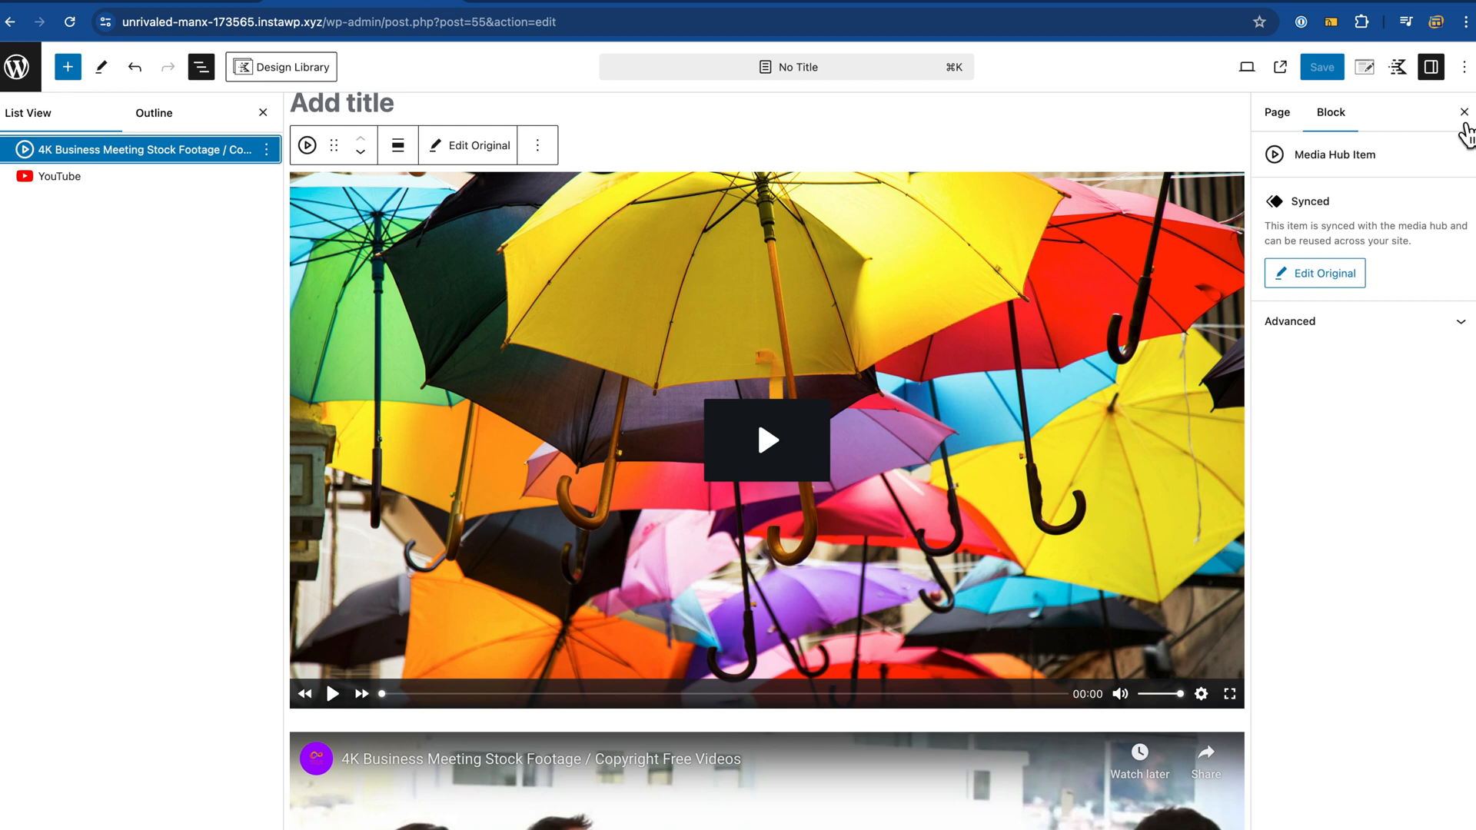
click(1465, 113)
click(1320, 281)
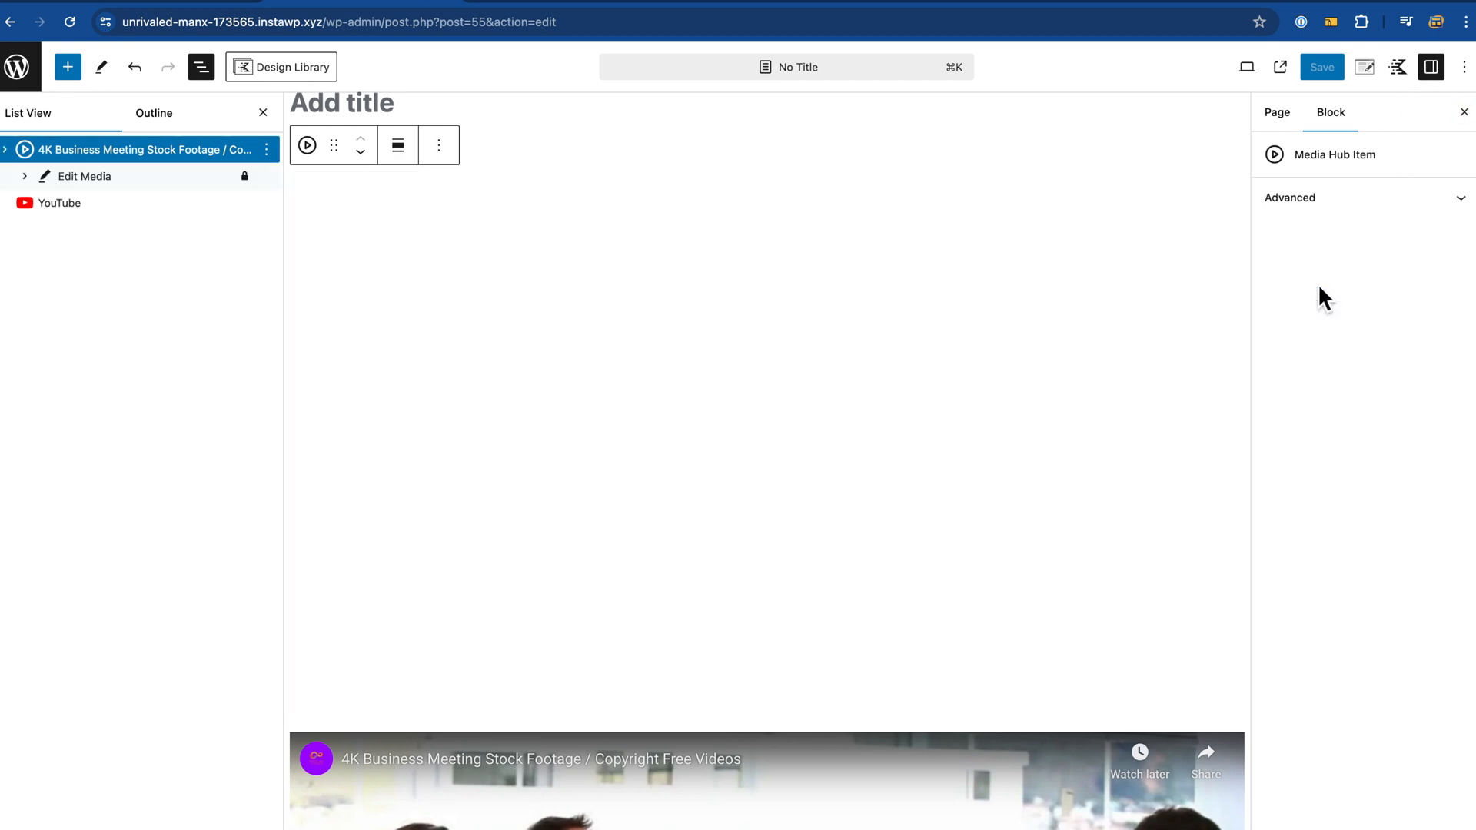
scroll(1404, 297, down, 6)
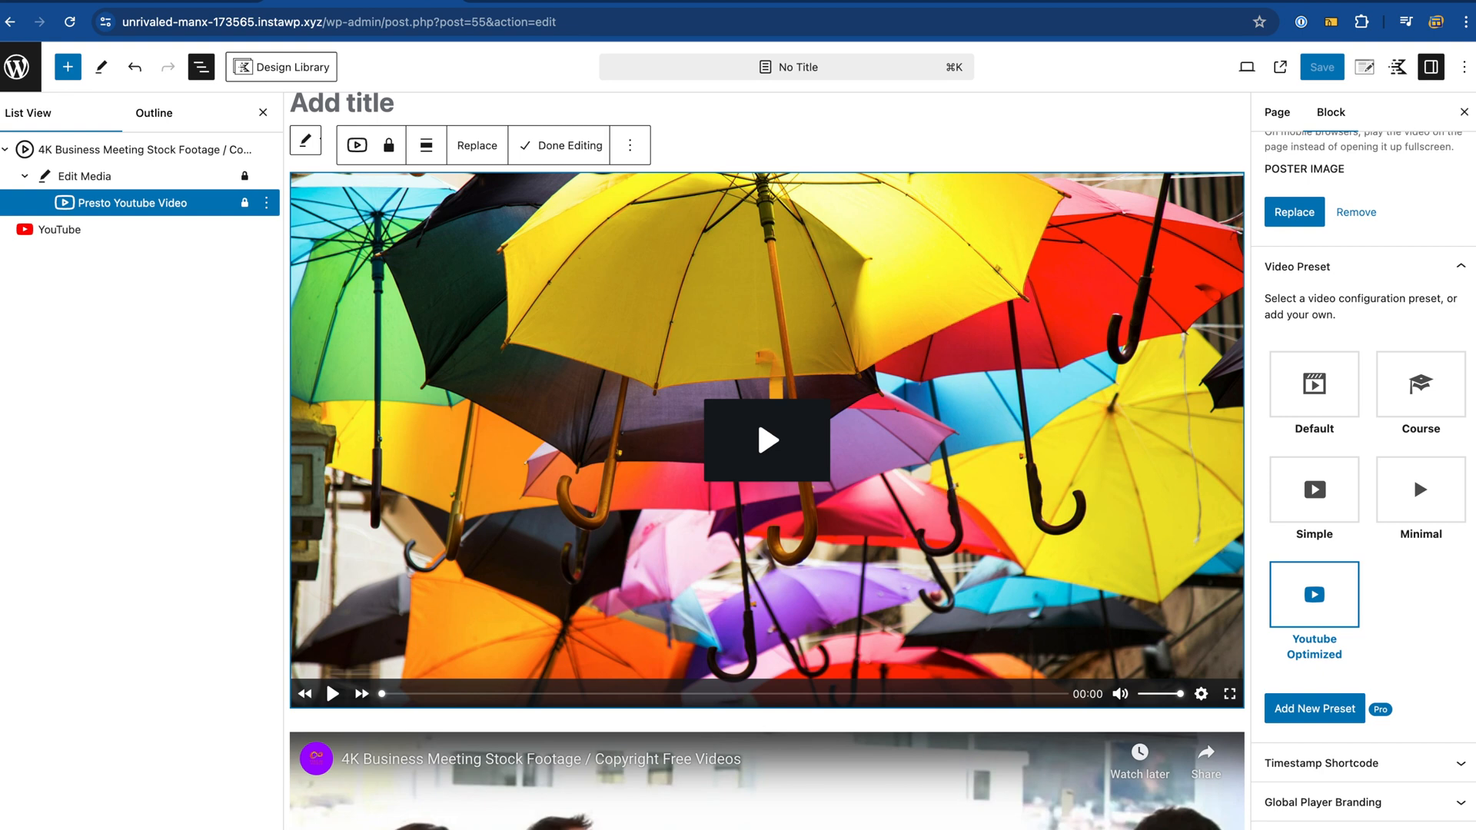
Step: Check the live page, then attempt Add New Preset, triggering the Pro Feature prompt
click(561, 6)
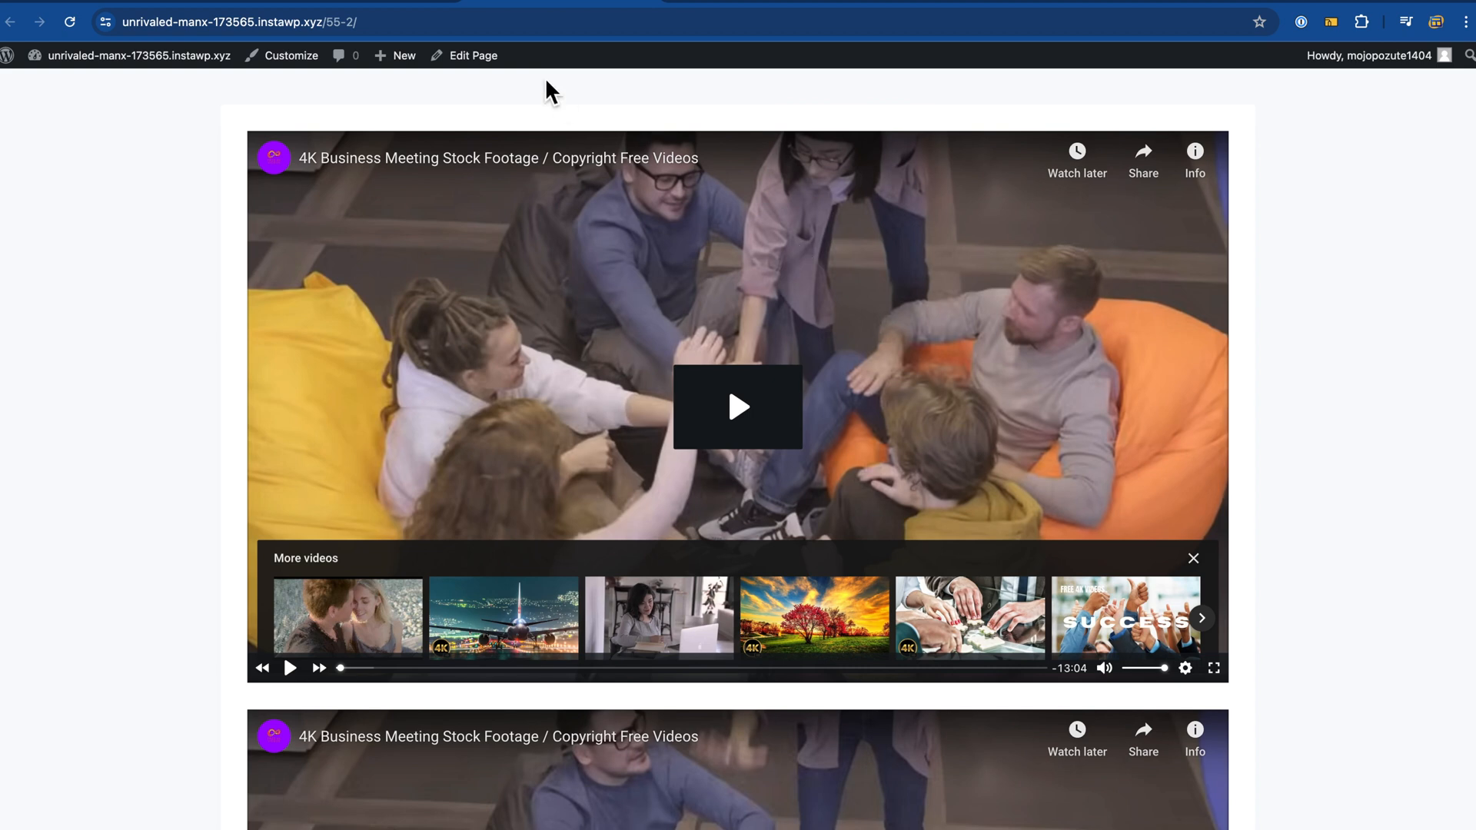
click(424, 8)
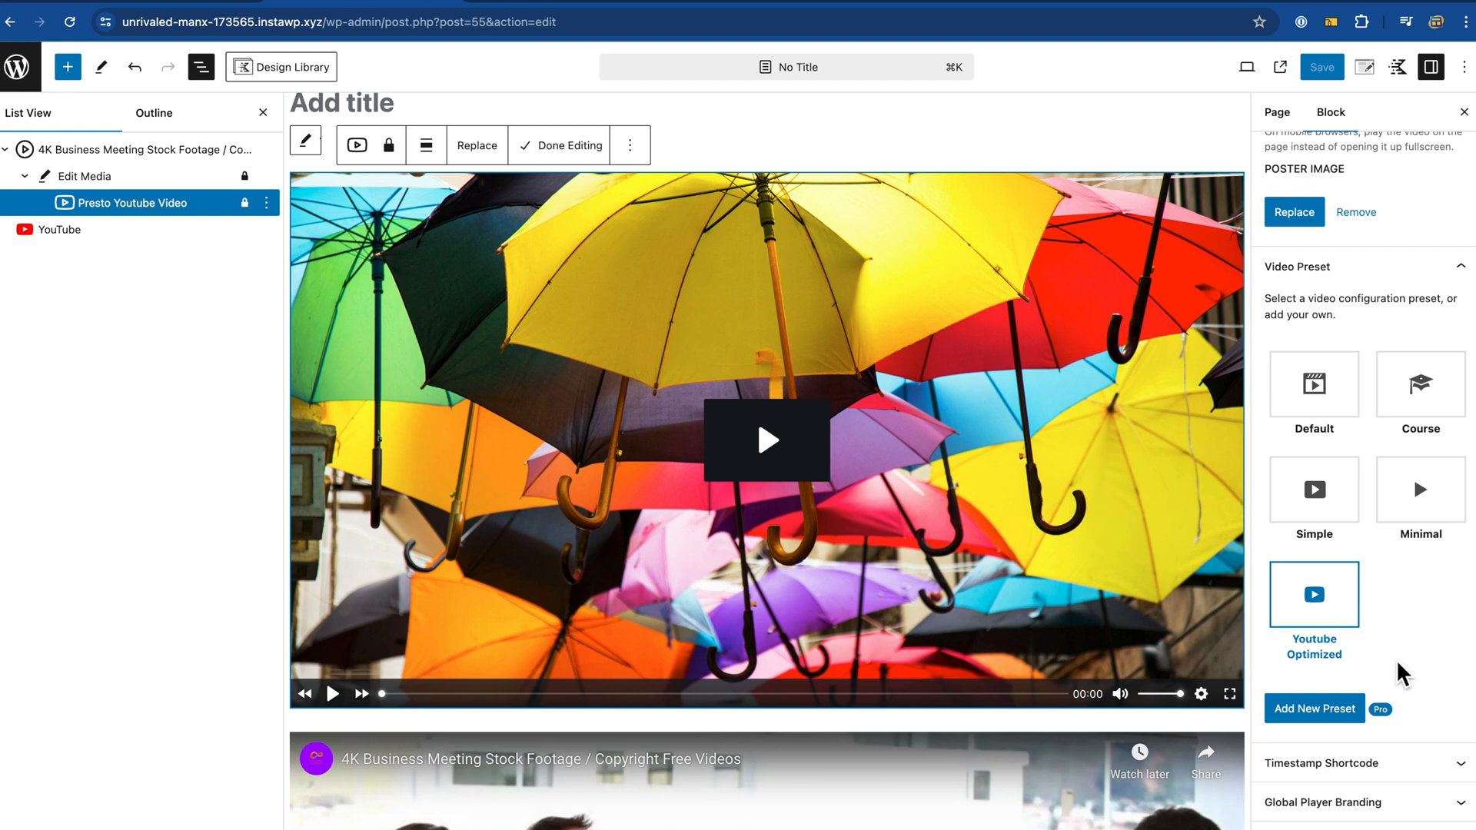
click(1317, 713)
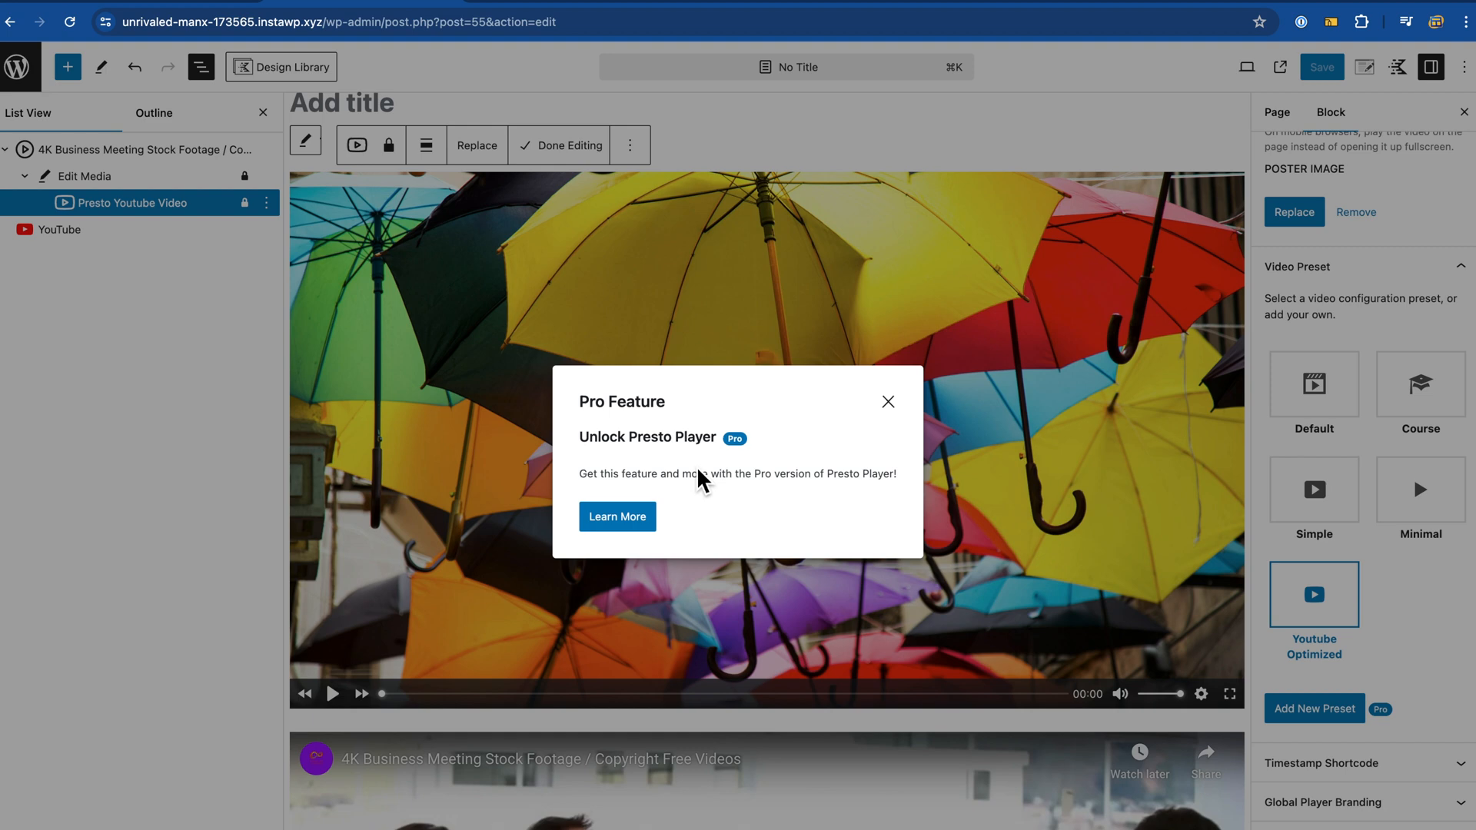
Step: Dismiss the Pro feature notice and expand the Global Player Branding options
click(888, 402)
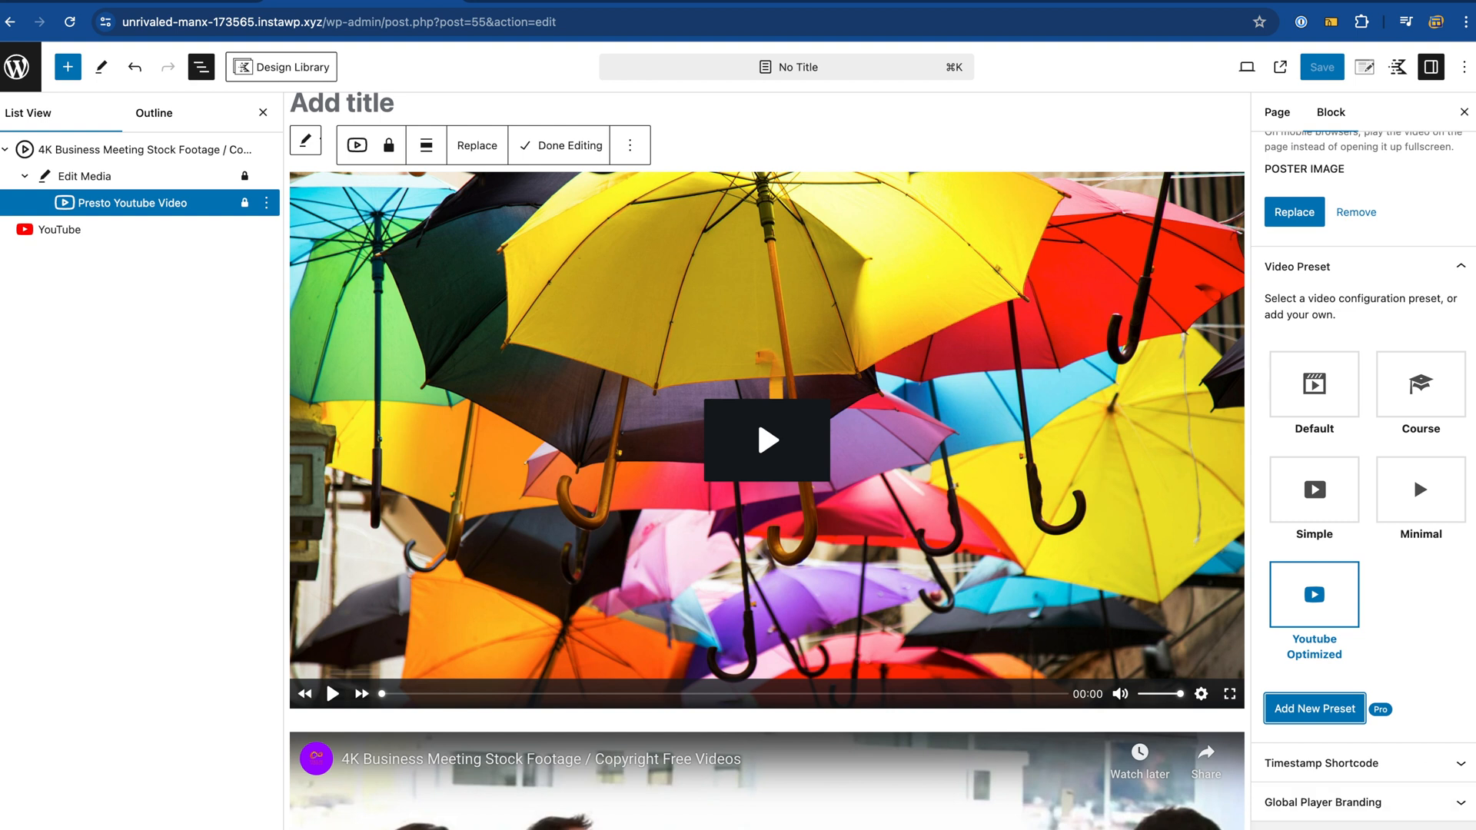
scroll(1435, 610, down, 2)
click(1404, 721)
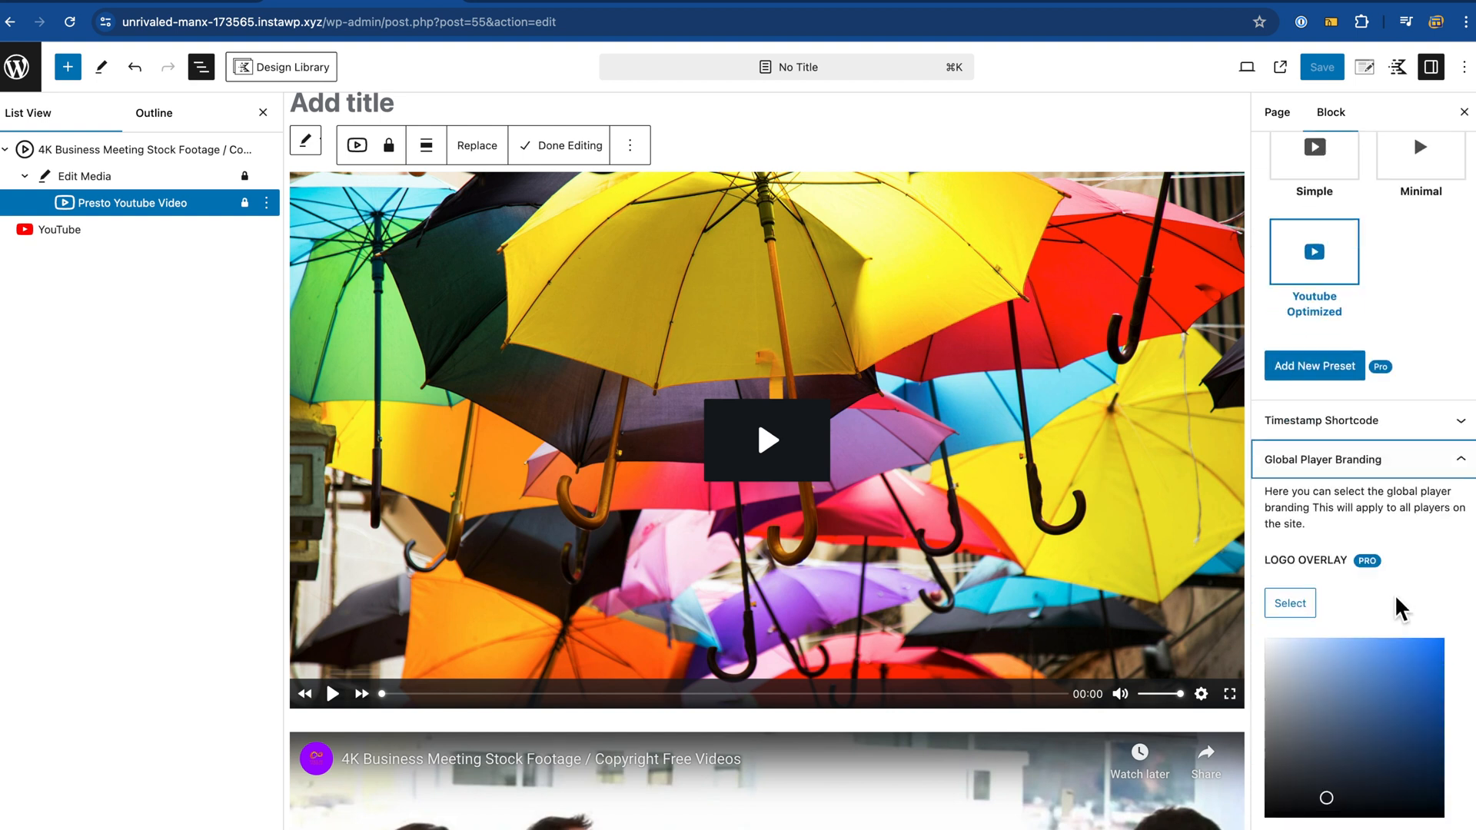
scroll(1400, 603, down, 6)
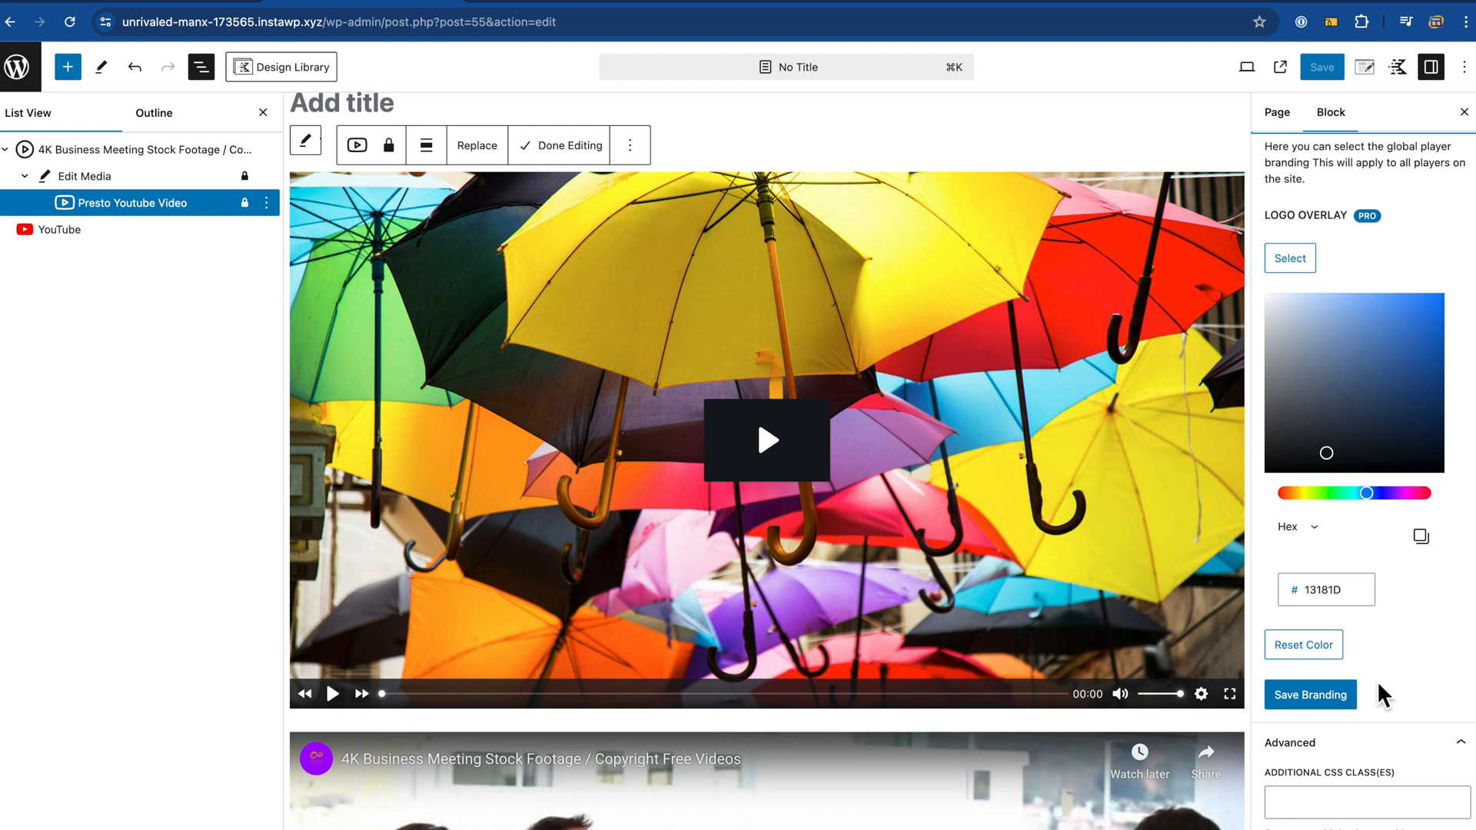
scroll(1346, 485, up, 2)
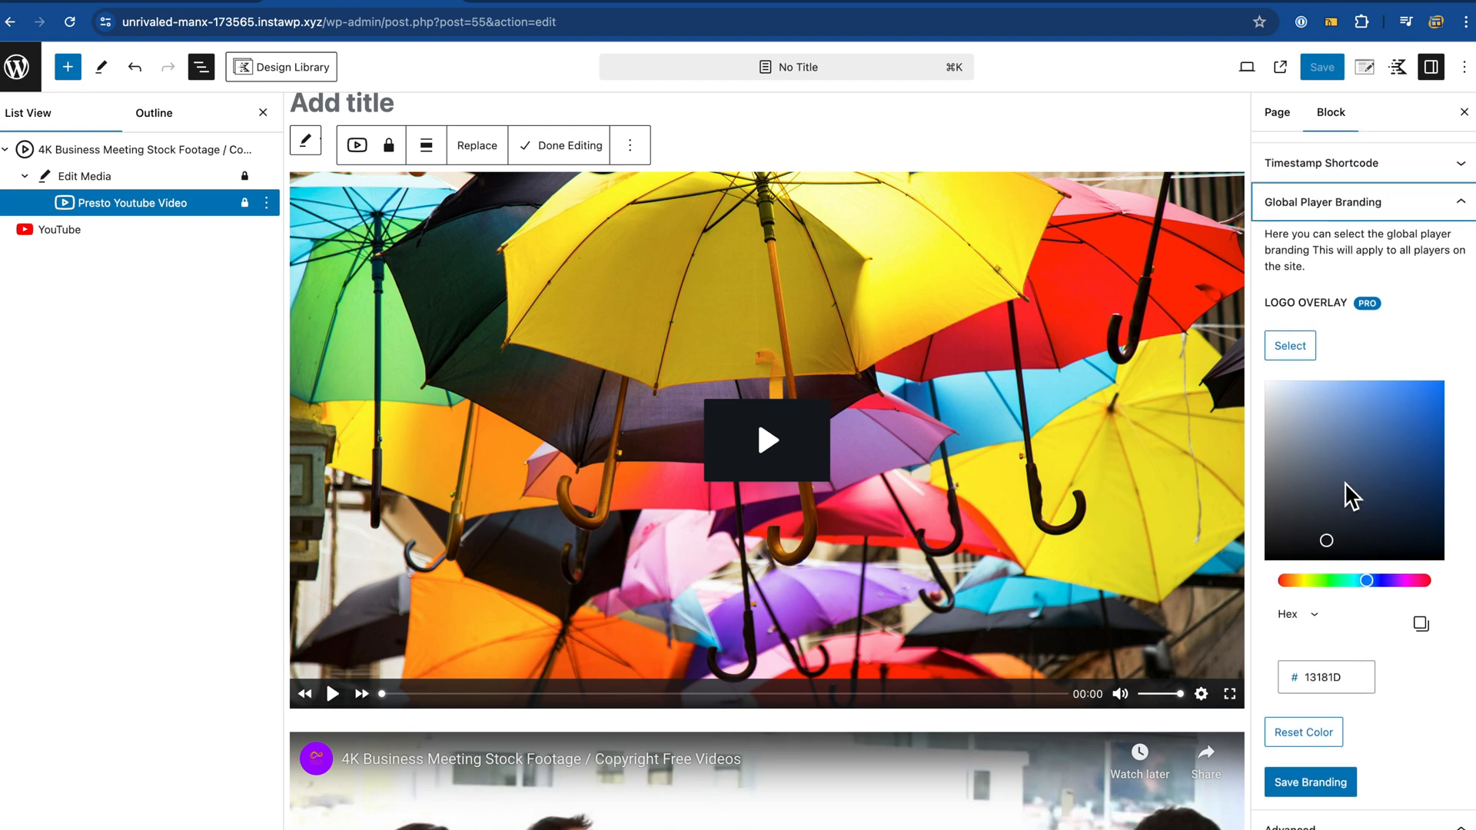
scroll(1346, 486, down, 1)
Step: Expand the timestamp shortcode options and scroll back up the settings
click(1388, 676)
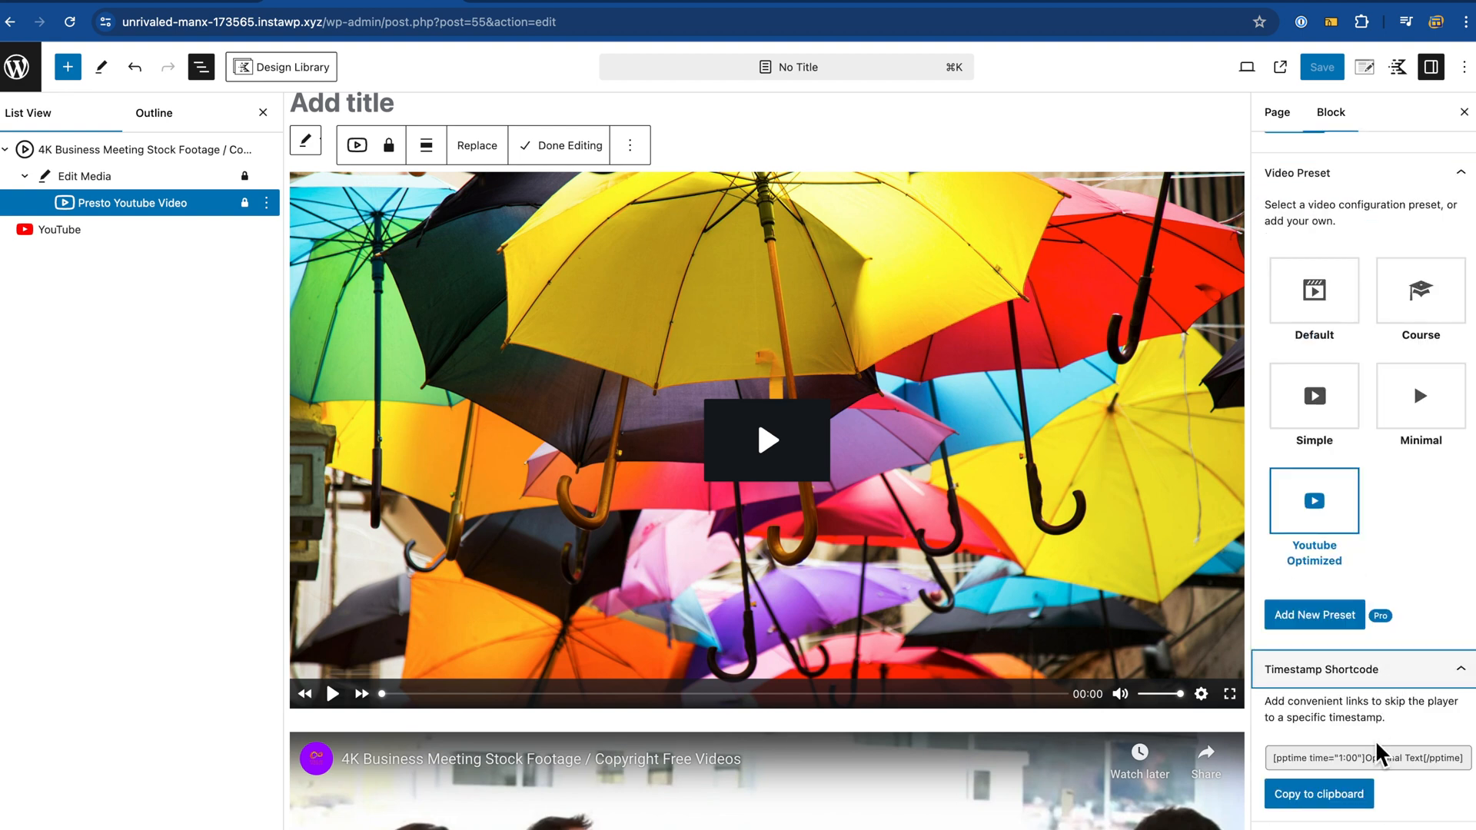
scroll(1379, 777, up, 3)
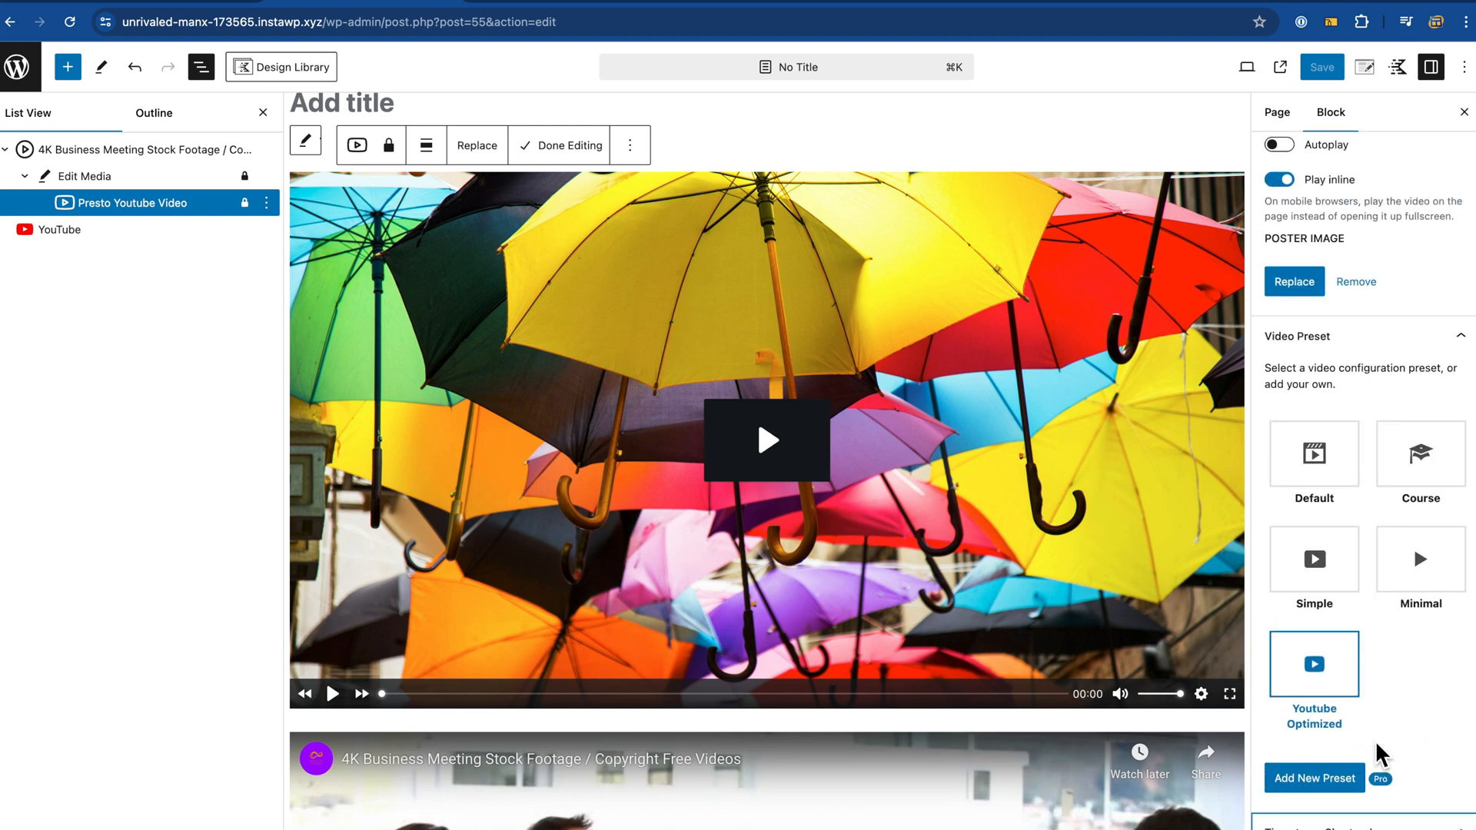
scroll(1338, 630, up, 5)
scroll(1334, 638, up, 1)
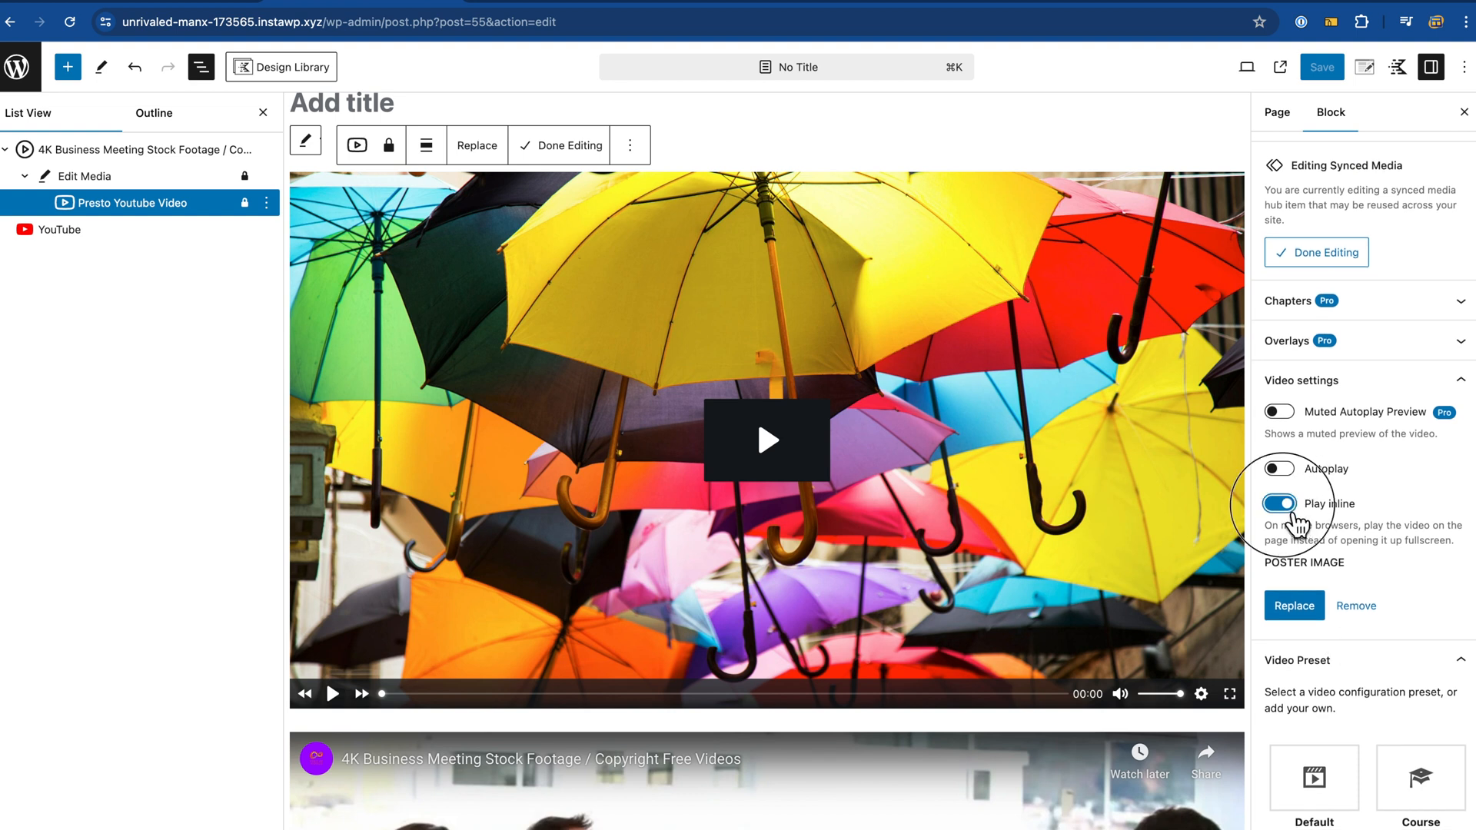
Step: Toggle Play inline off and back on, then collapse the Video settings section
click(1295, 521)
click(1295, 516)
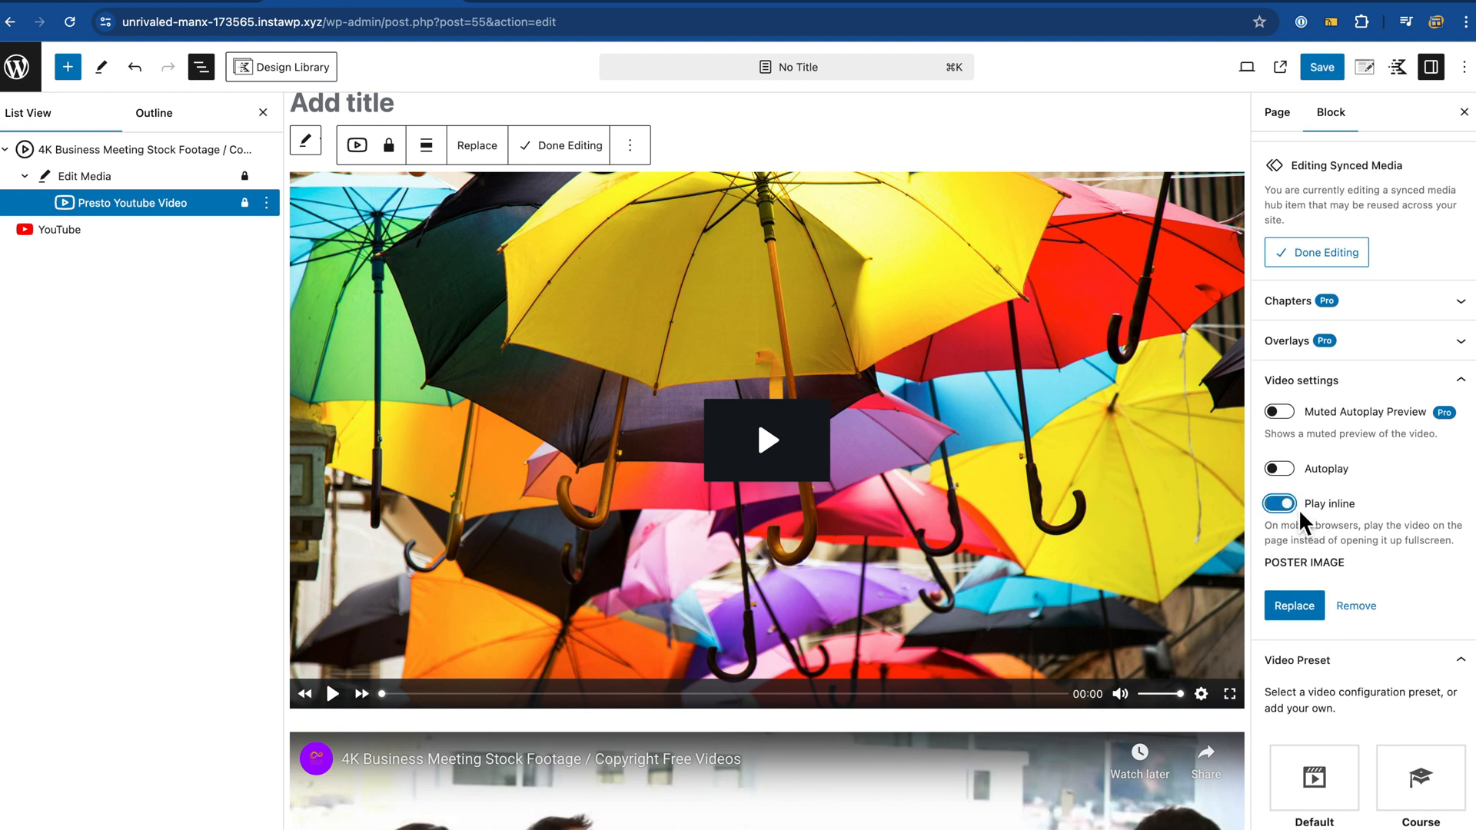
click(1456, 377)
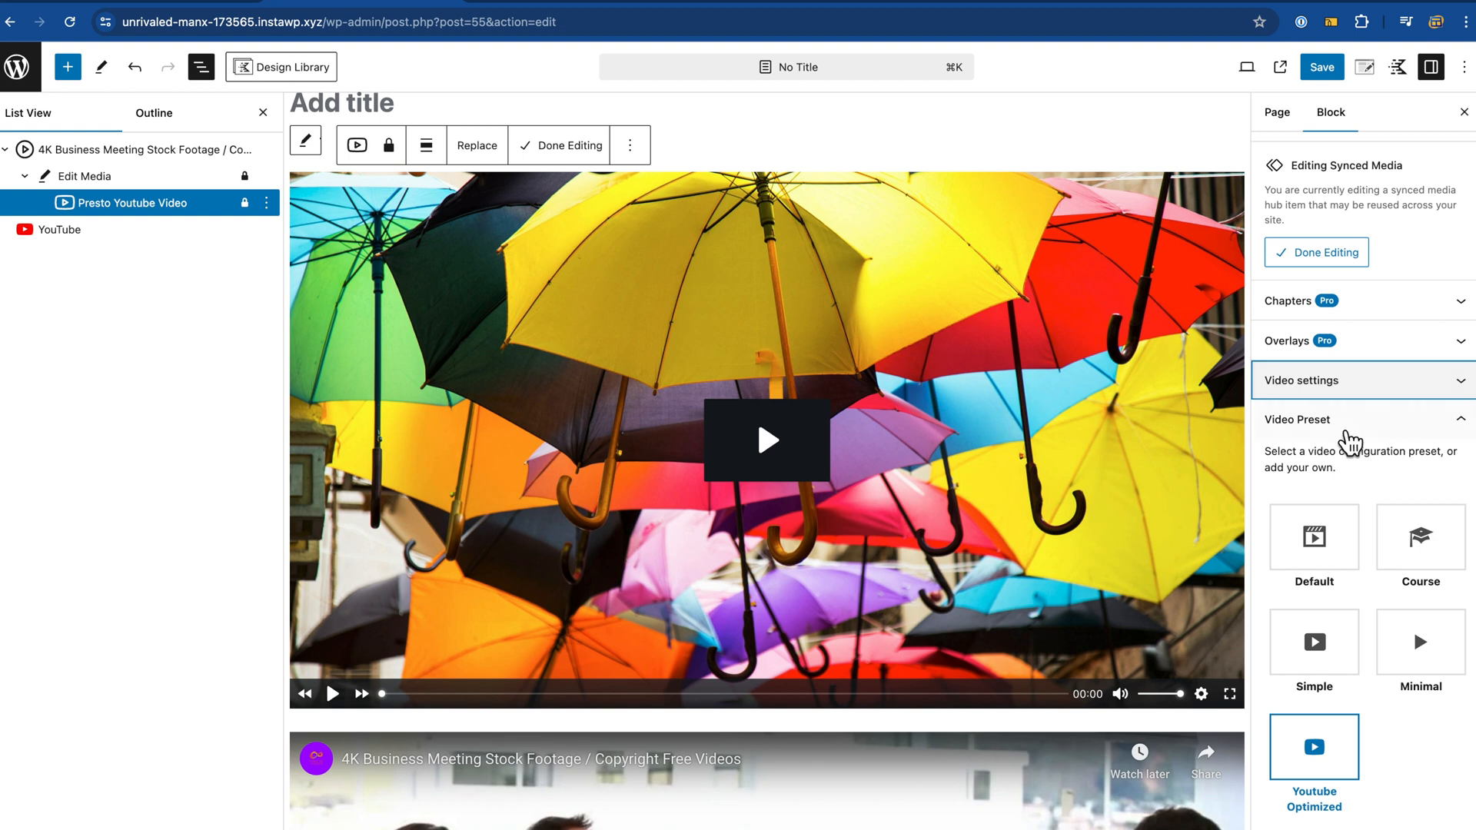
scroll(1348, 435, up, 2)
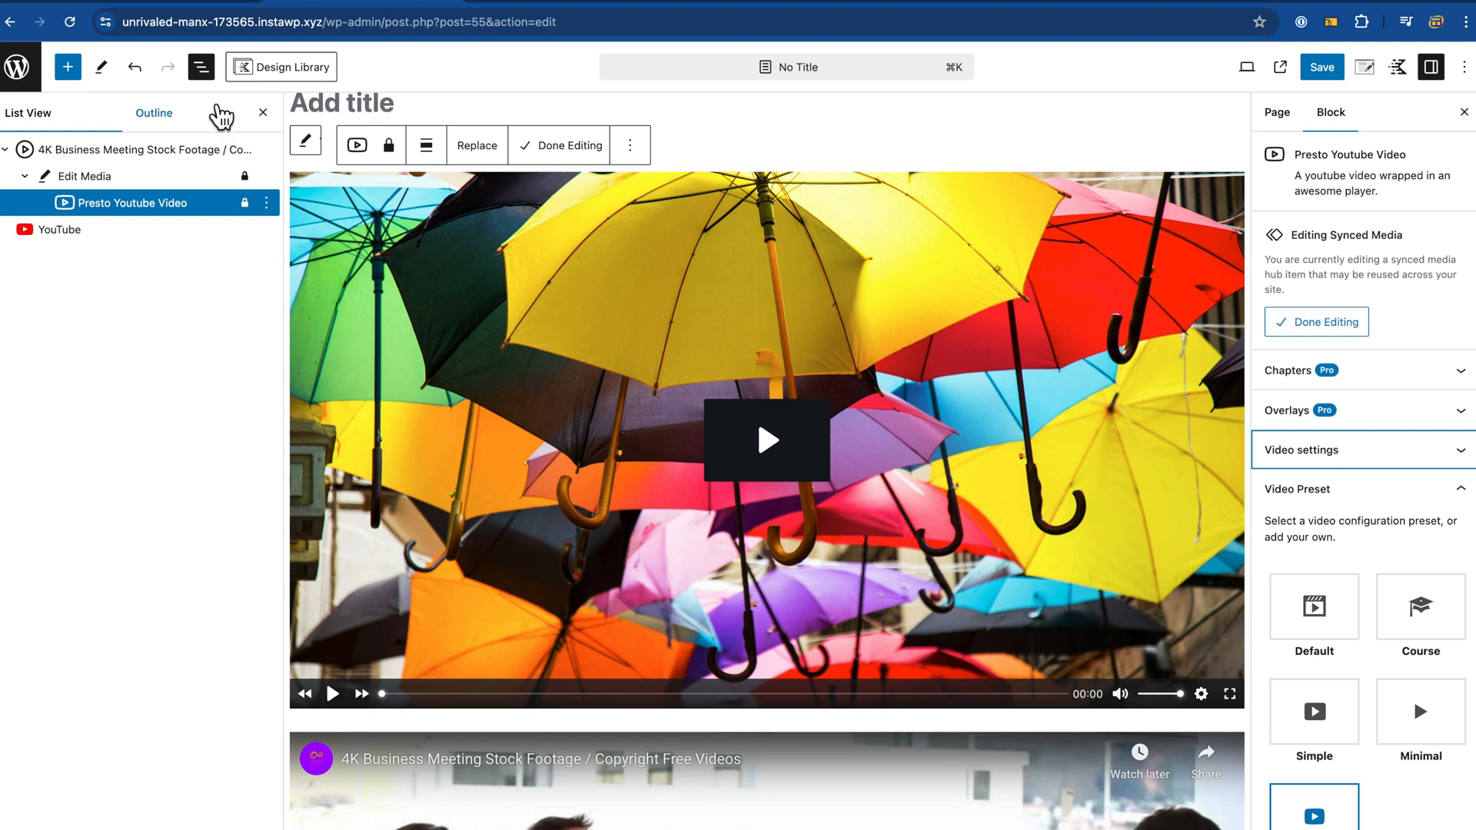
Step: Deselect the video block and leave the editor without saving, returning to Presto Player's Media Hub
click(745, 152)
scroll(513, 293, down, 10)
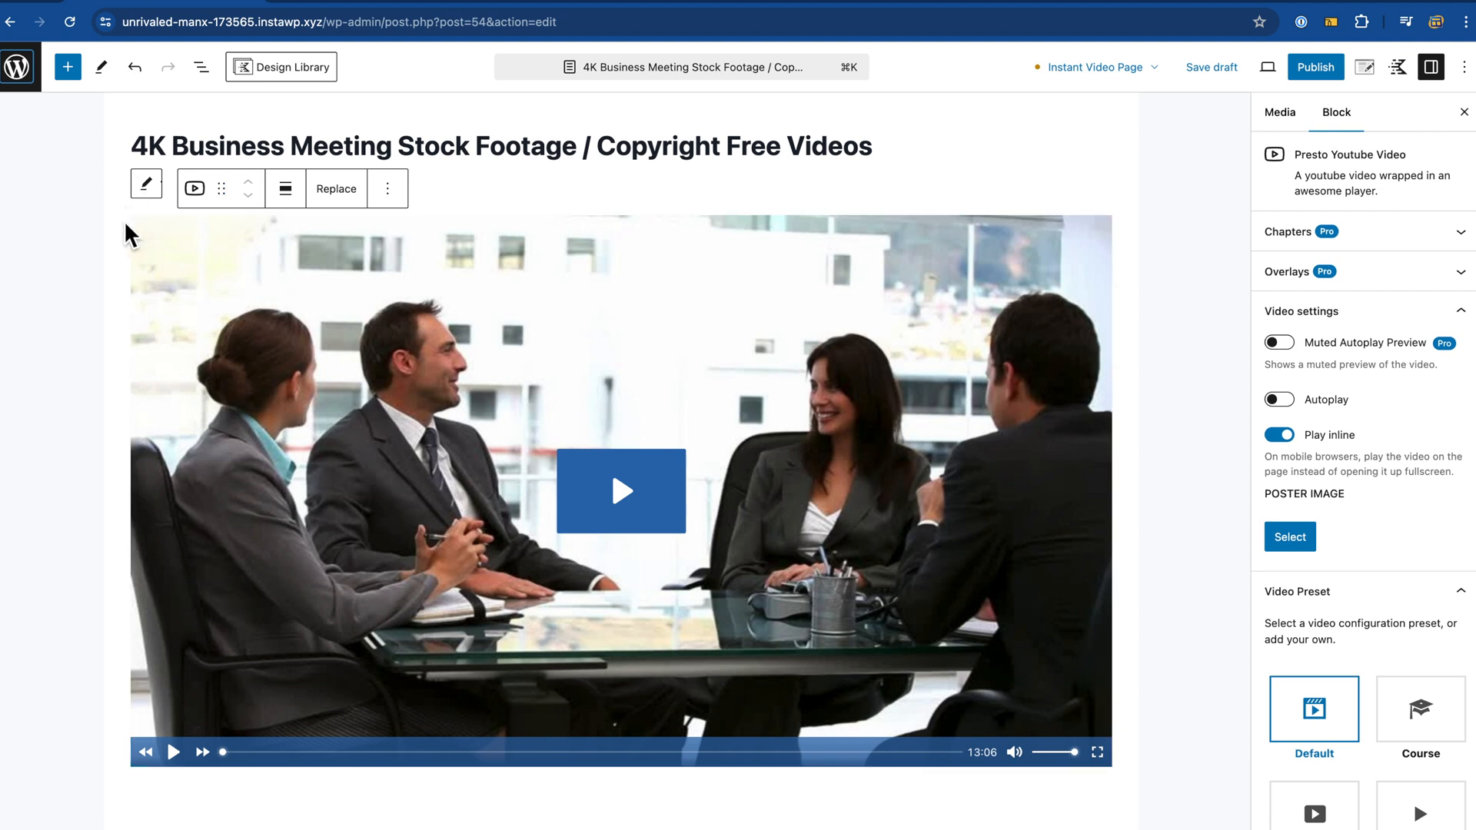
click(38, 77)
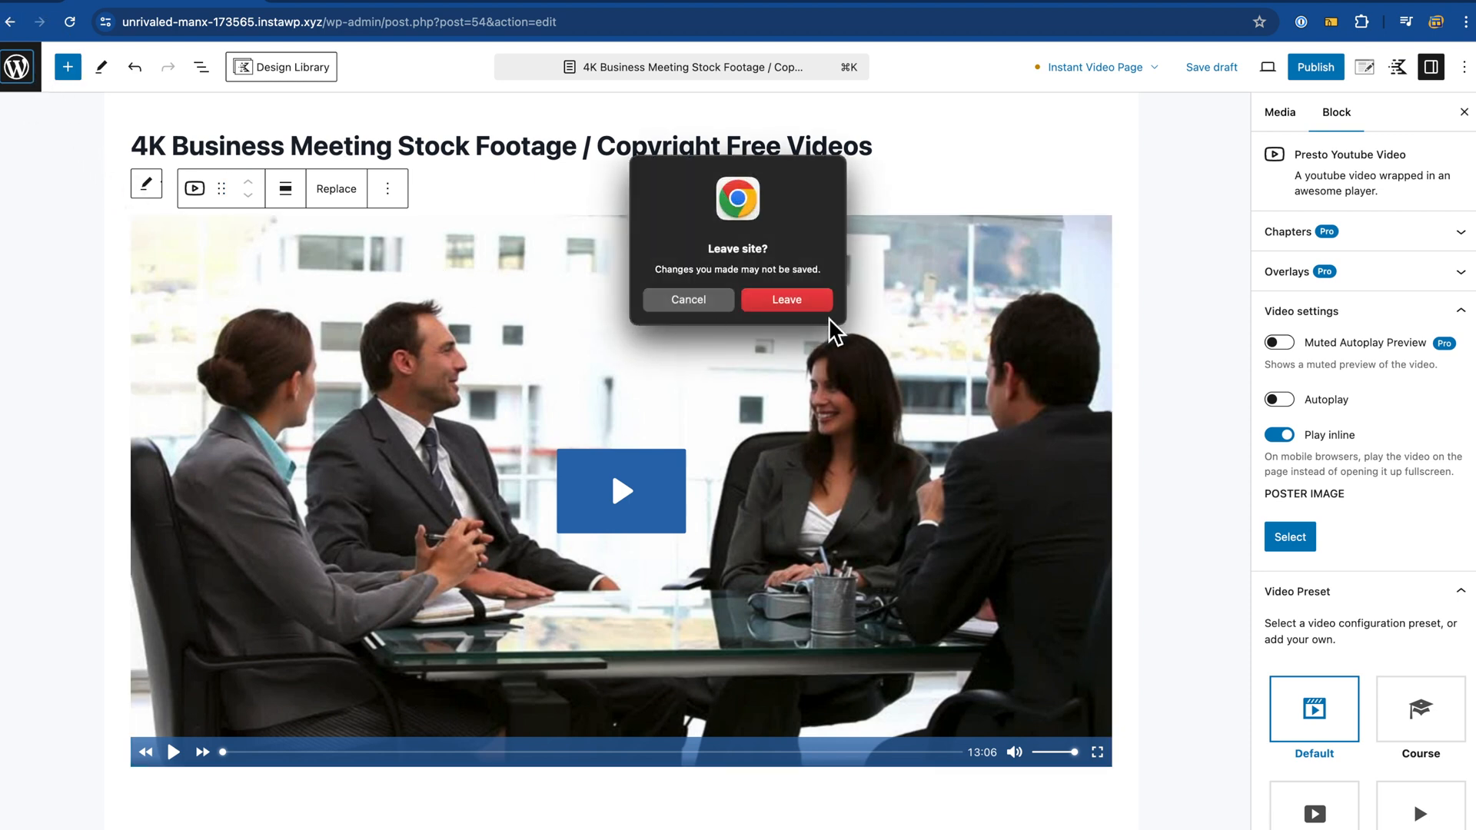
click(784, 303)
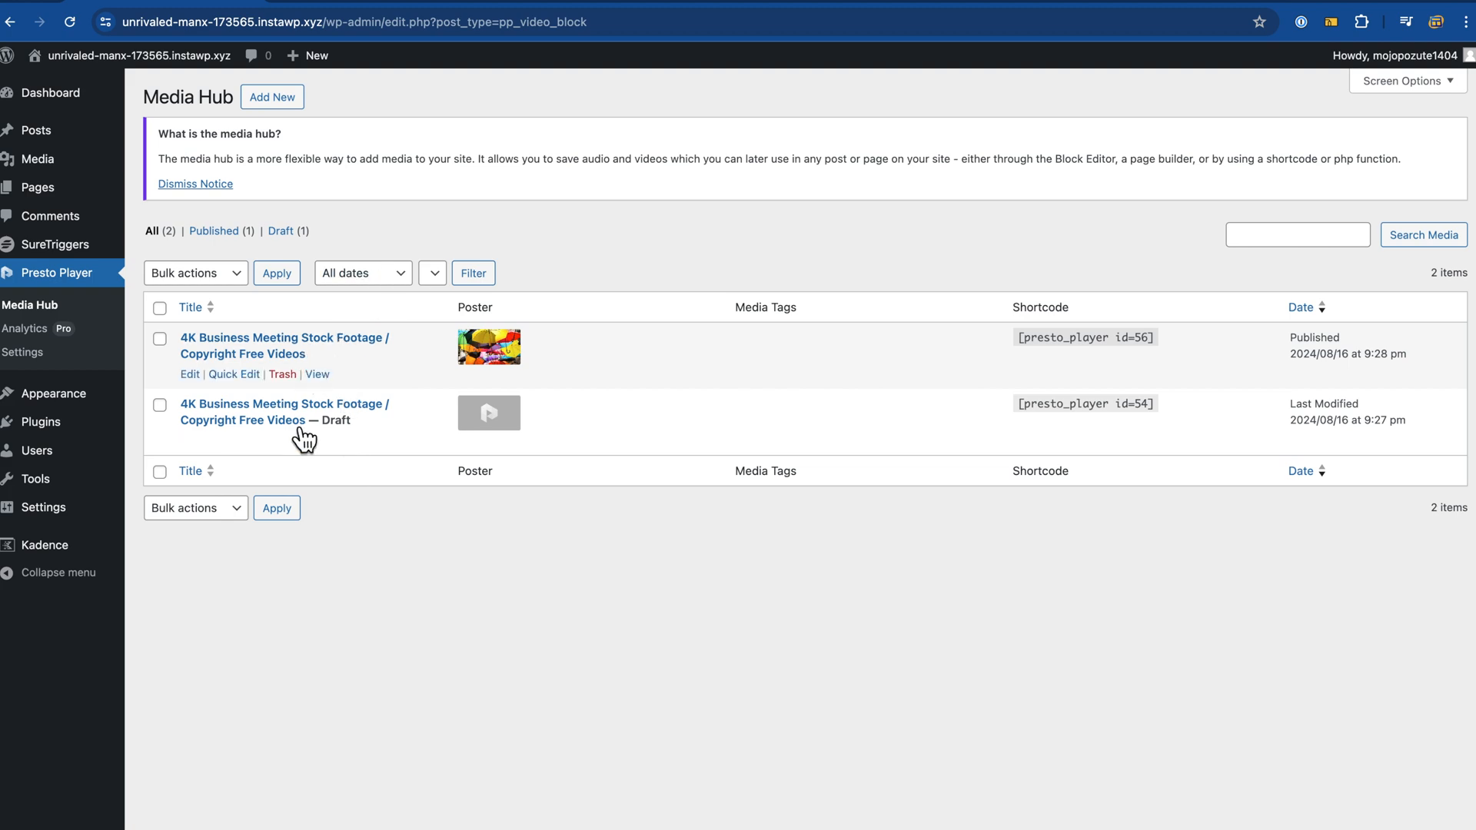
click(529, 5)
Step: Move between the published page and the page editor, then select the umbrella video for synced editing
scroll(461, 550, down, 6)
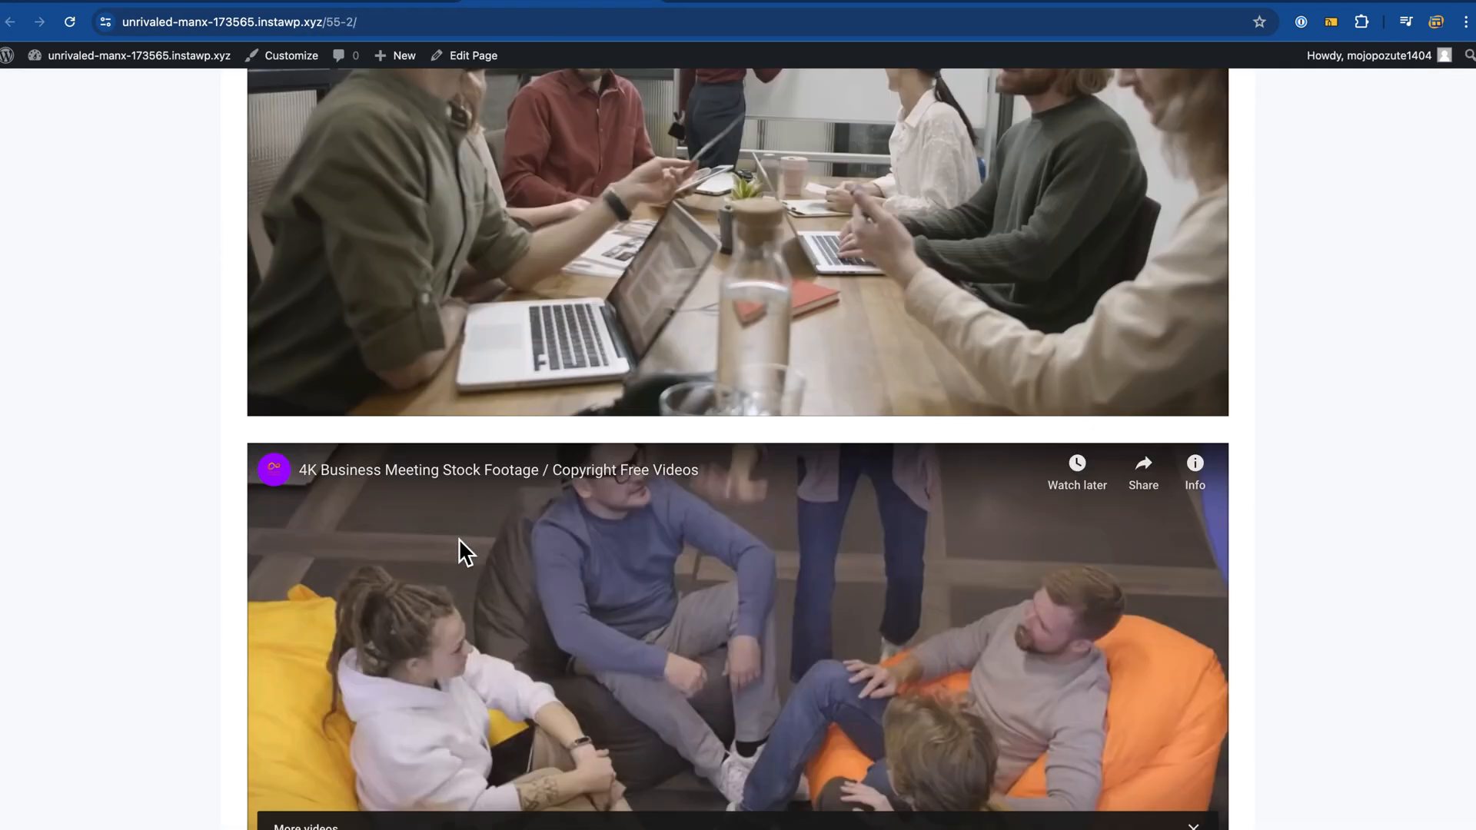
scroll(458, 539, up, 5)
click(221, 4)
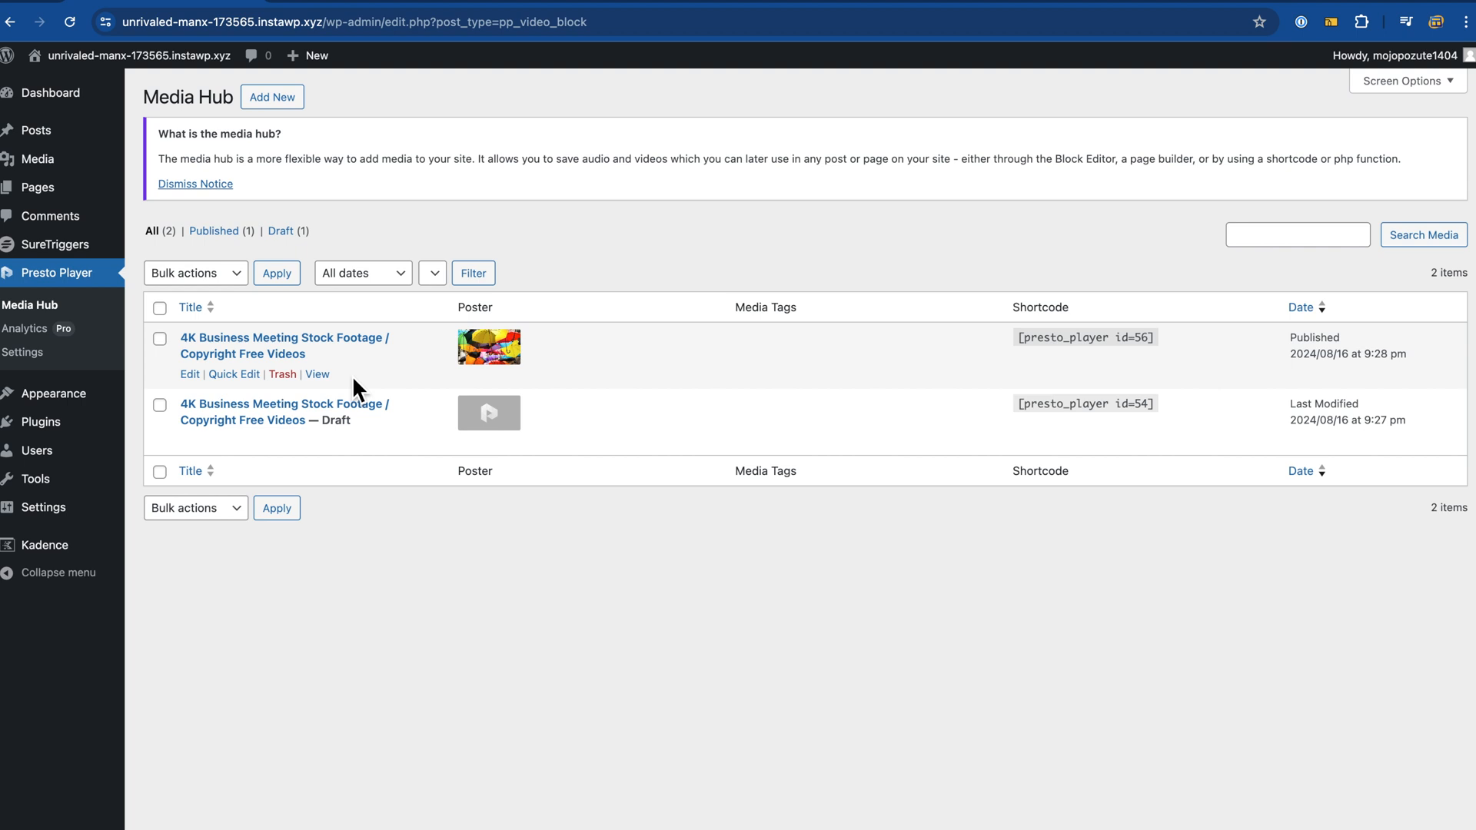
click(387, 6)
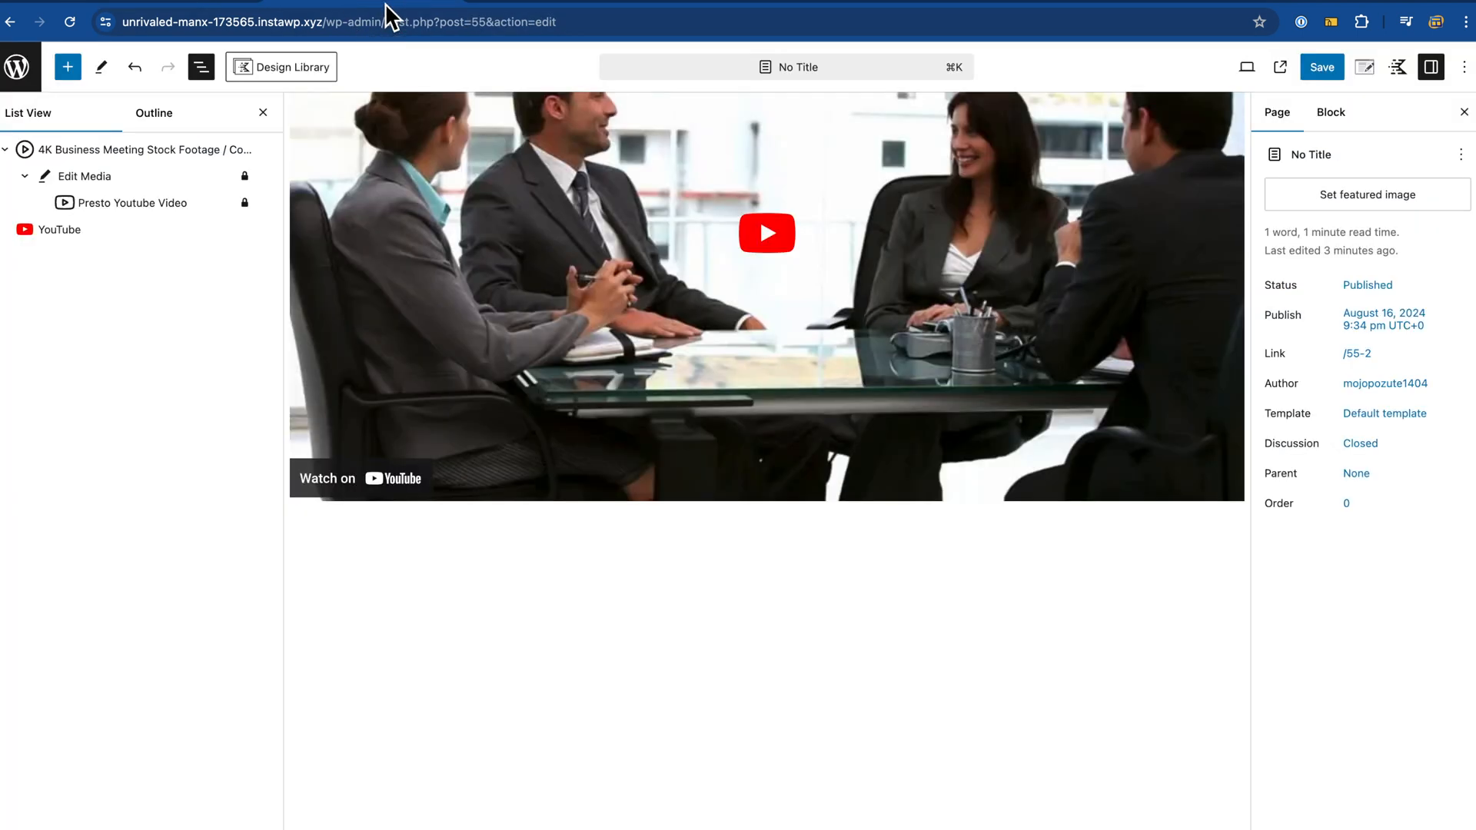
click(561, 12)
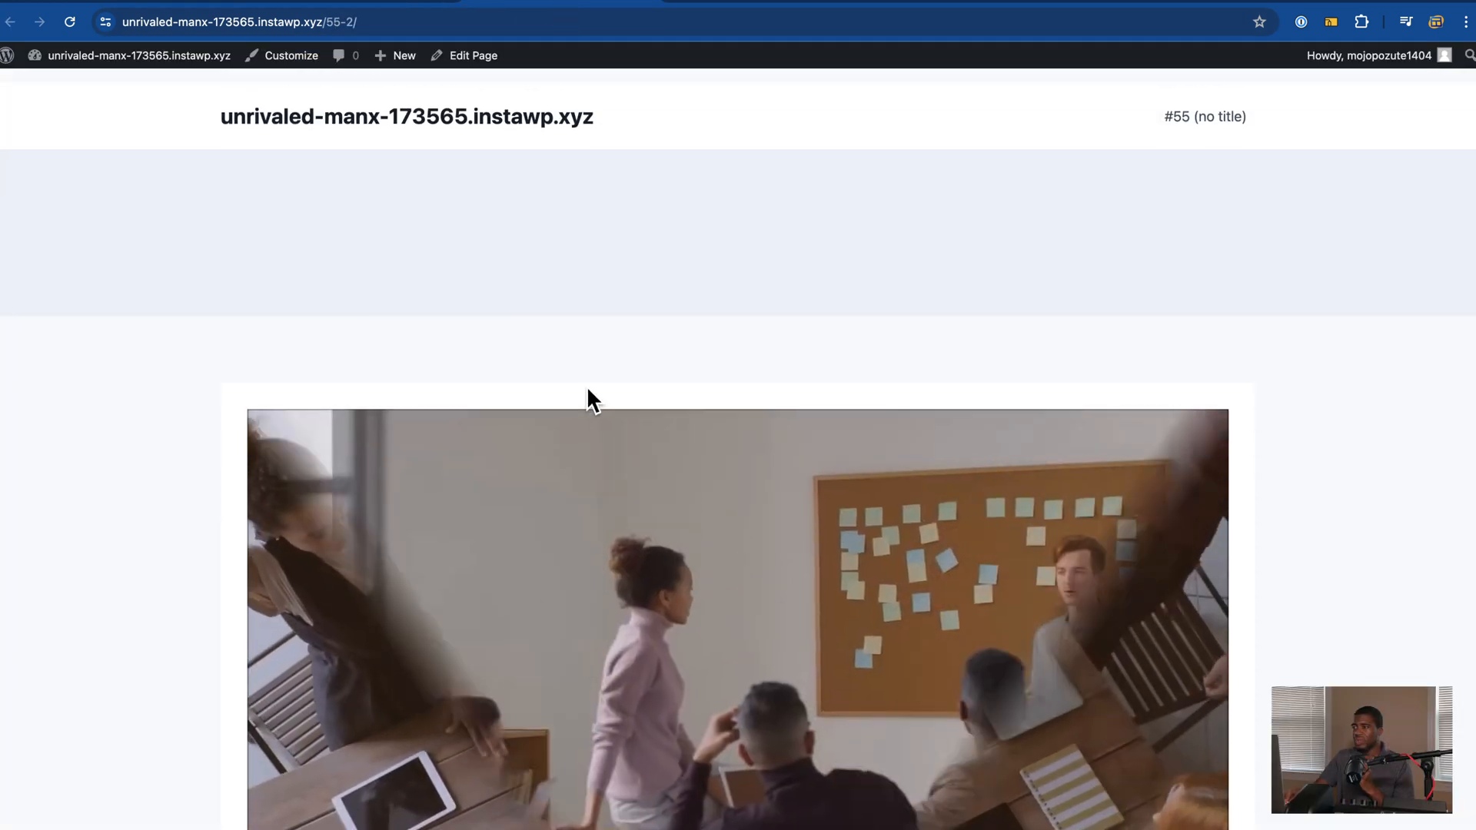
click(386, 6)
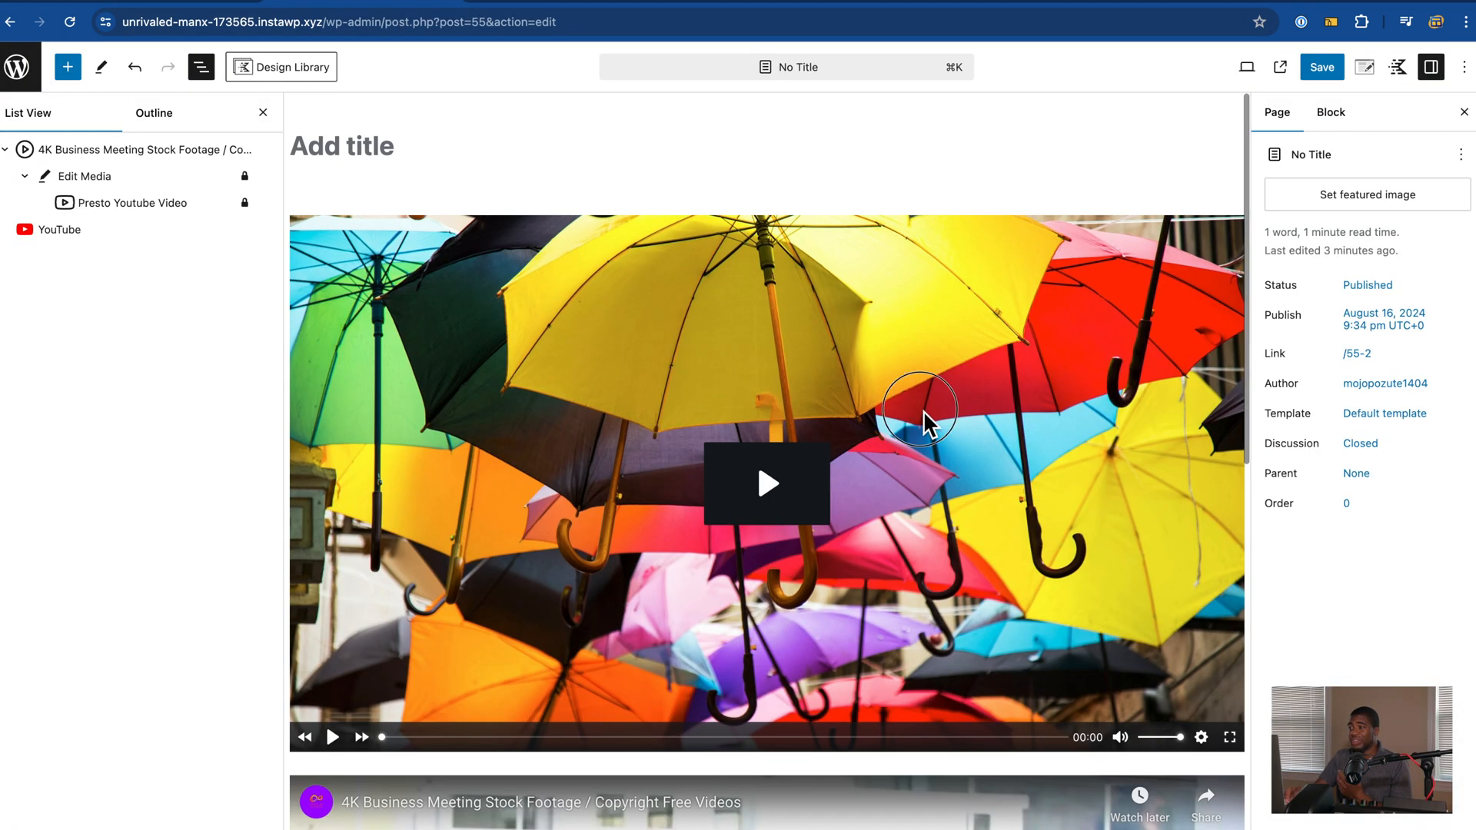
click(924, 413)
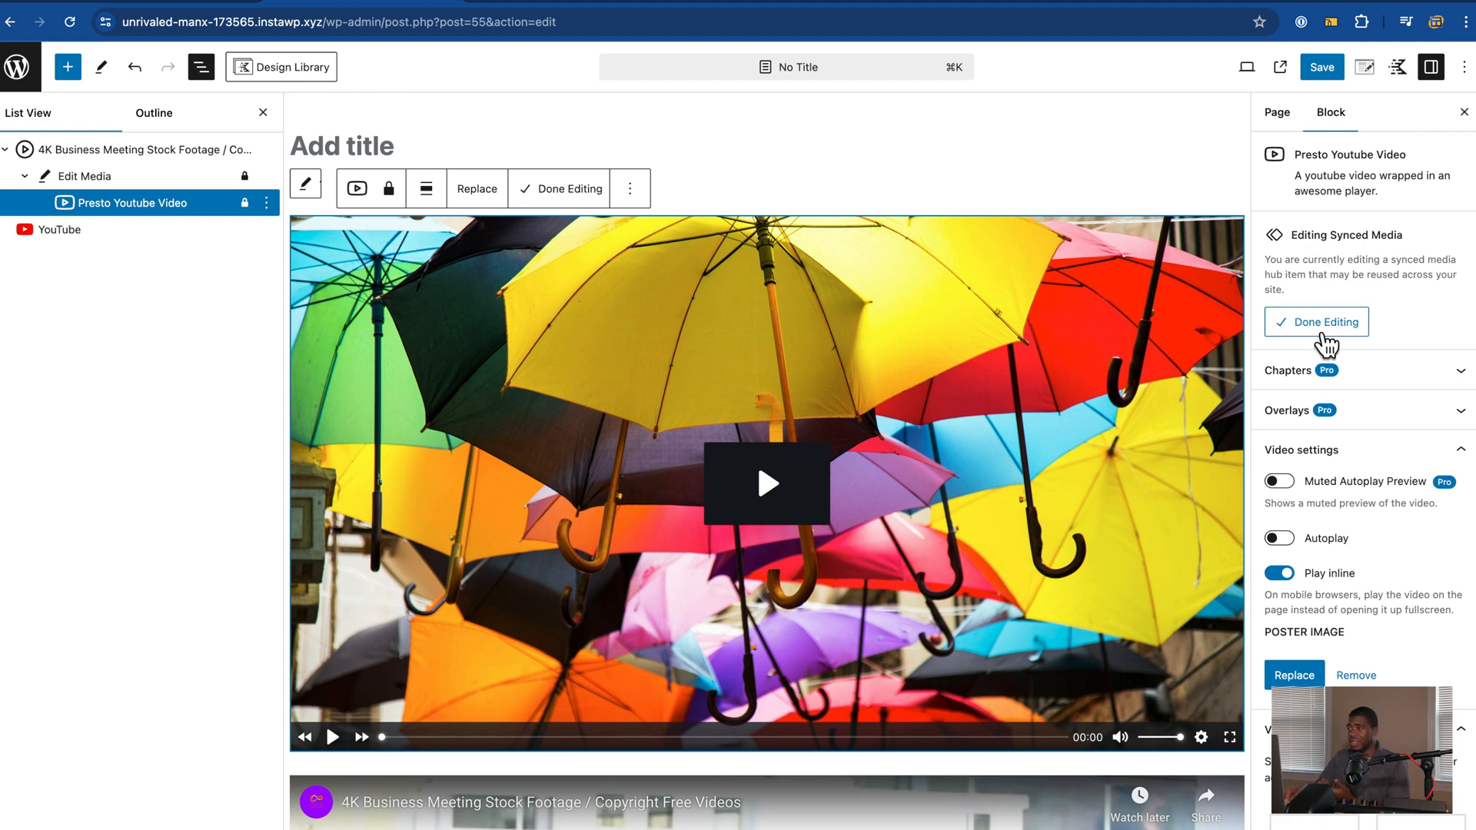
click(1319, 327)
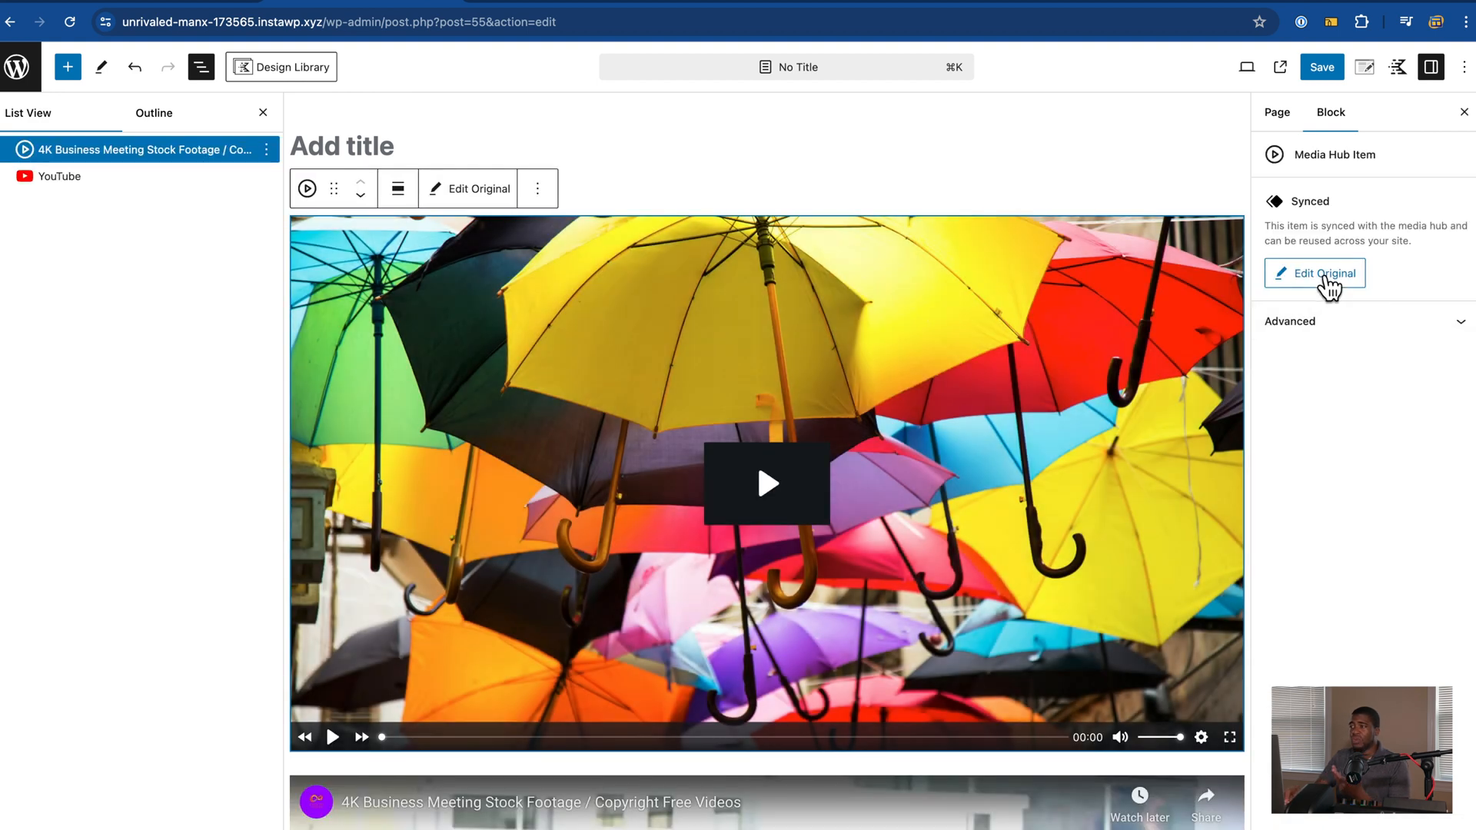
Step: Toggle the video's Advanced settings, reopen the original synced video, then exit to the Media Hub list
click(1318, 327)
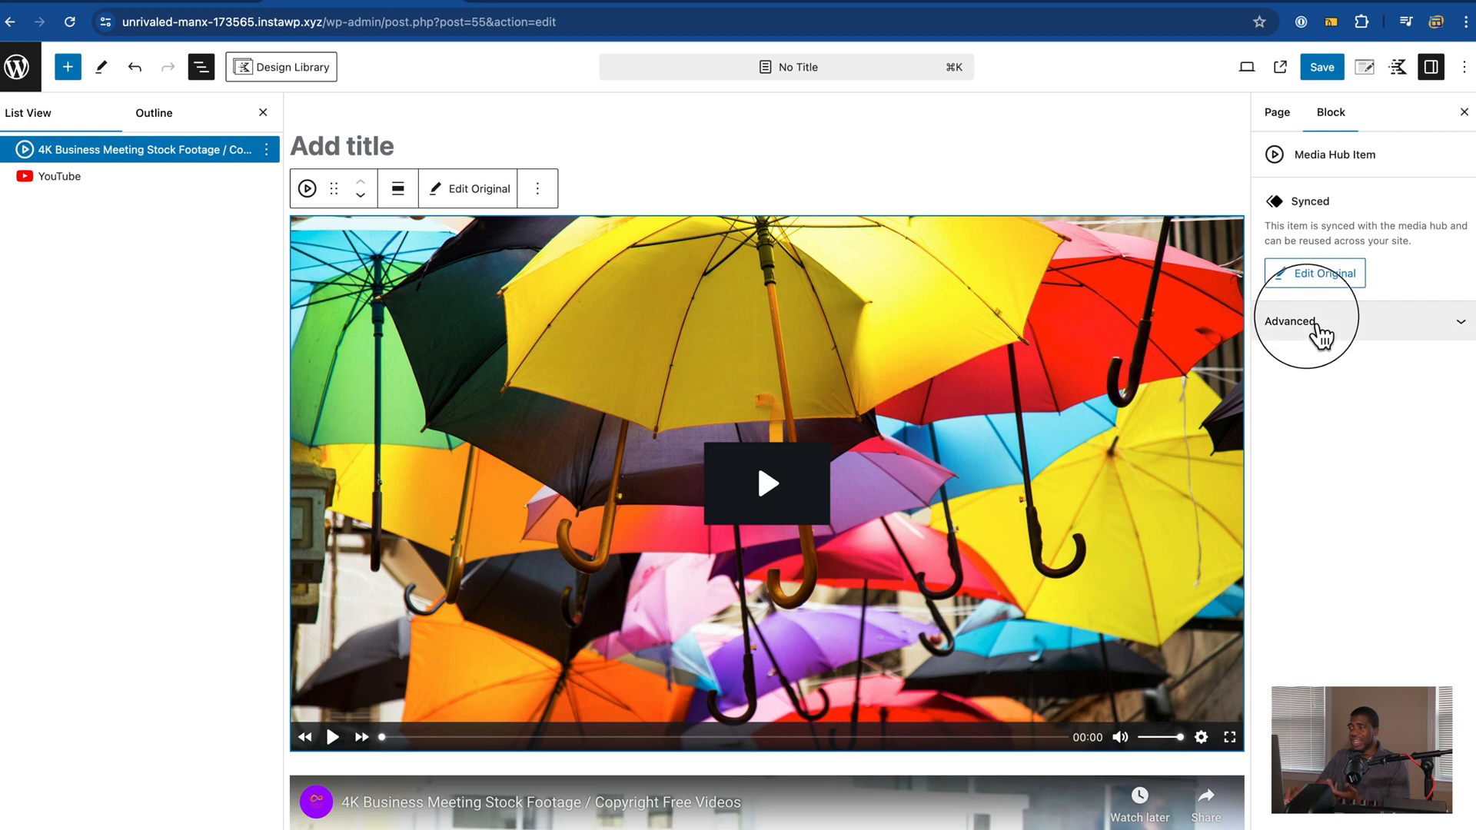
click(1318, 327)
click(1316, 274)
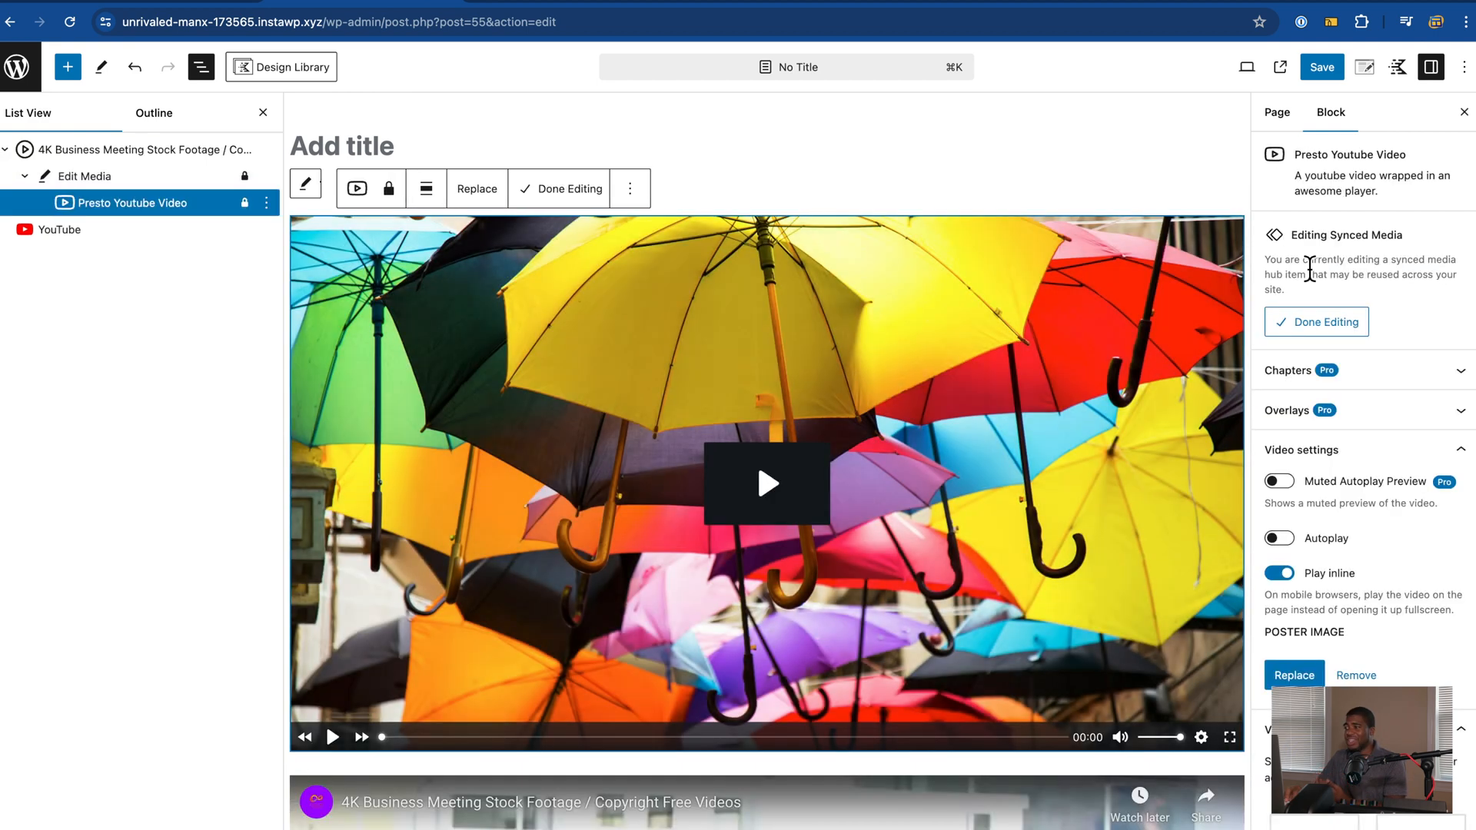
scroll(1311, 269, down, 2)
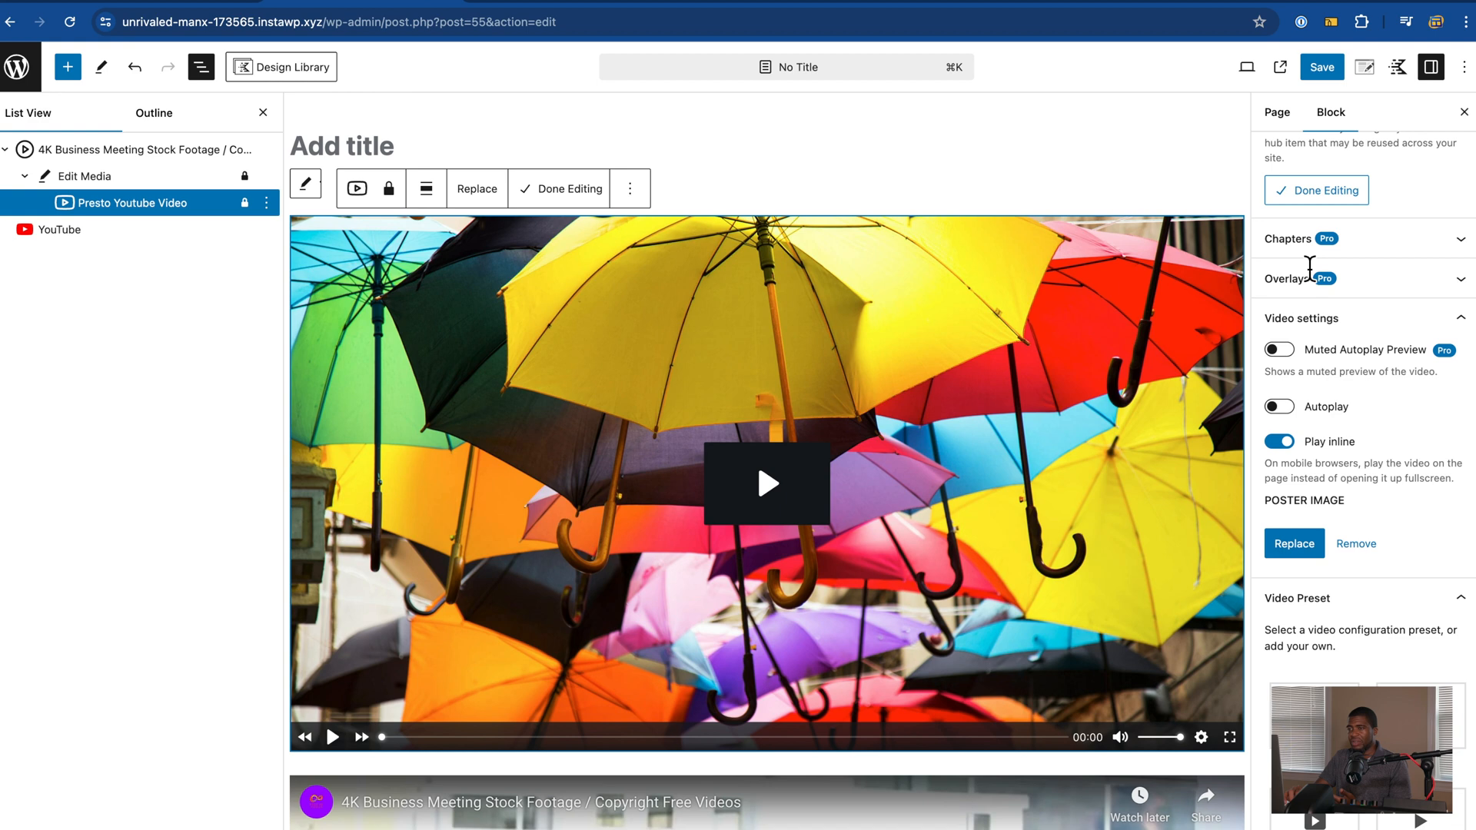
scroll(1318, 276, down, 4)
scroll(892, 584, down, 7)
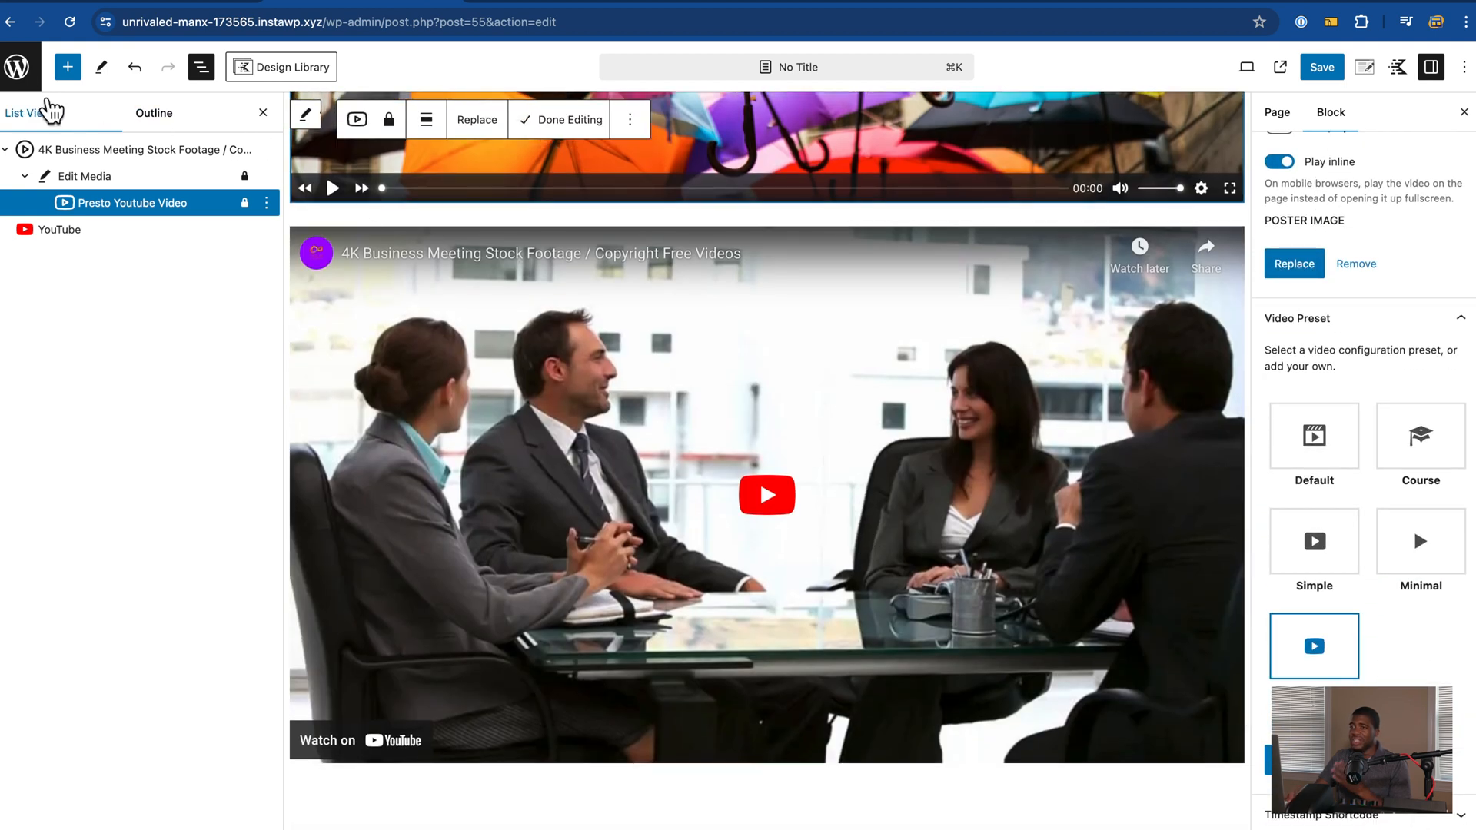
click(157, 6)
Step: Open Presto Player Settings and check the Media Hub Default Sync Behavior, leaving it on Synced
mouse_move(77, 396)
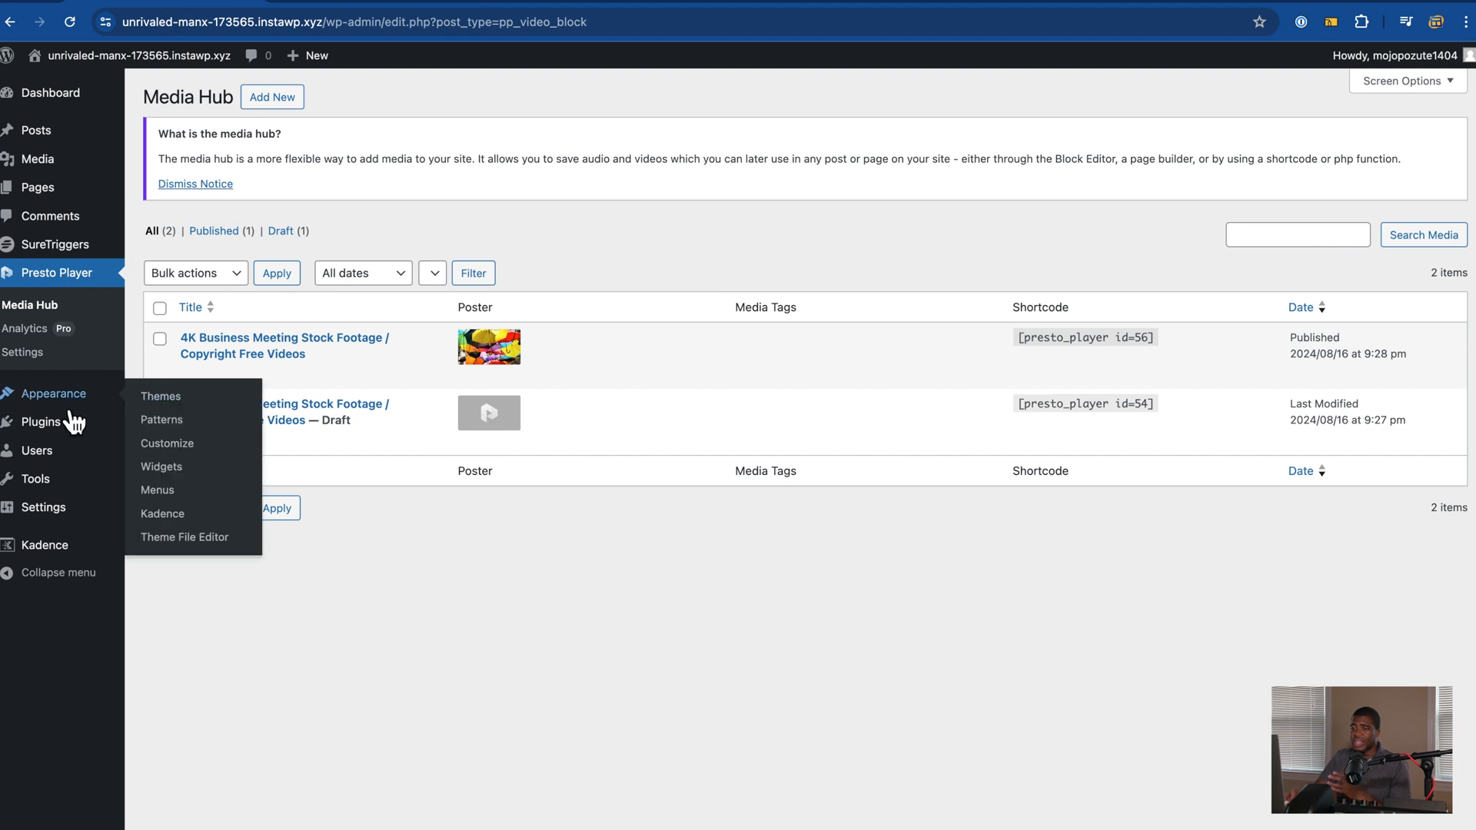
click(44, 361)
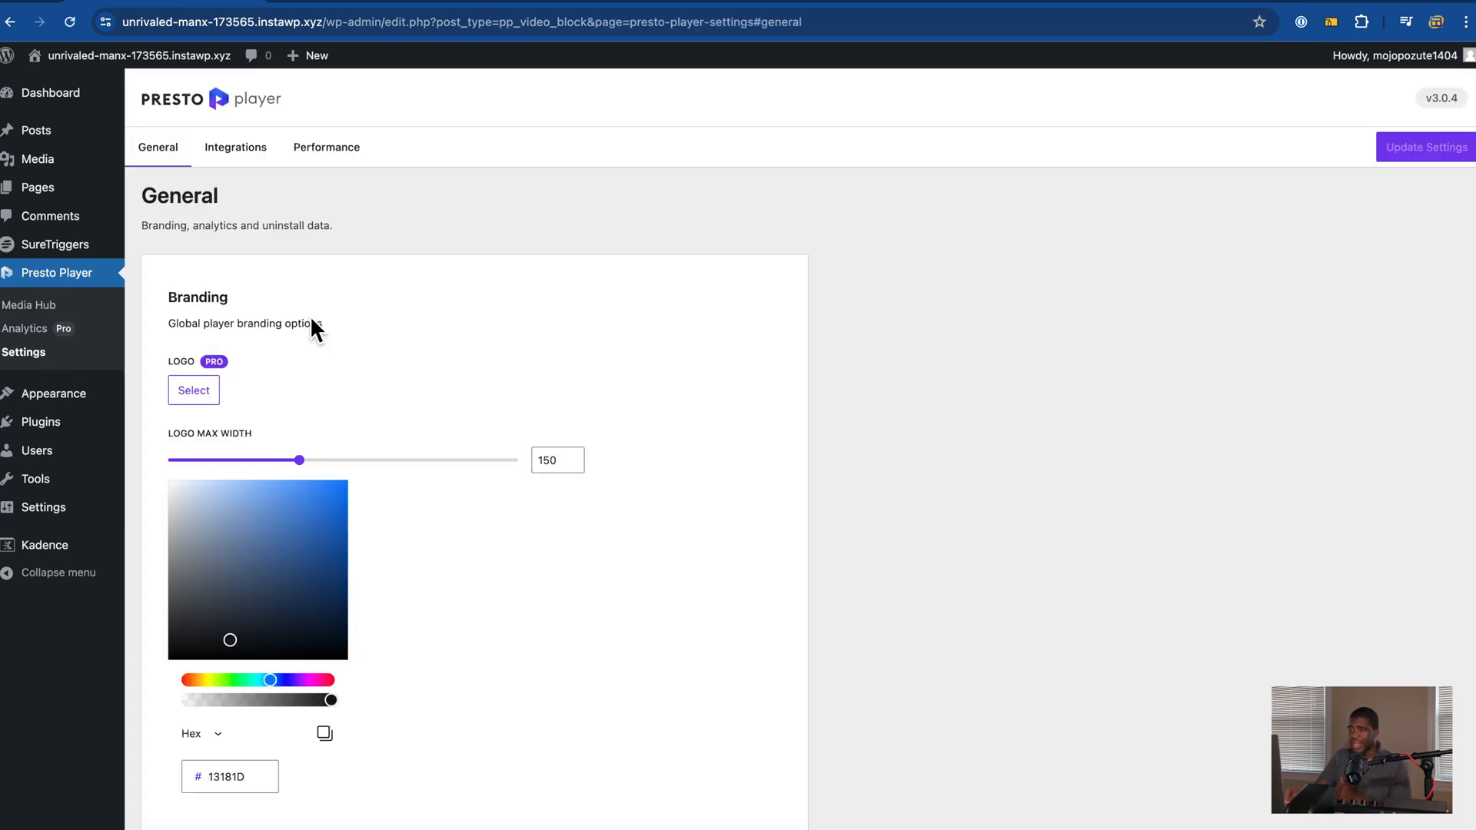
scroll(315, 323, down, 3)
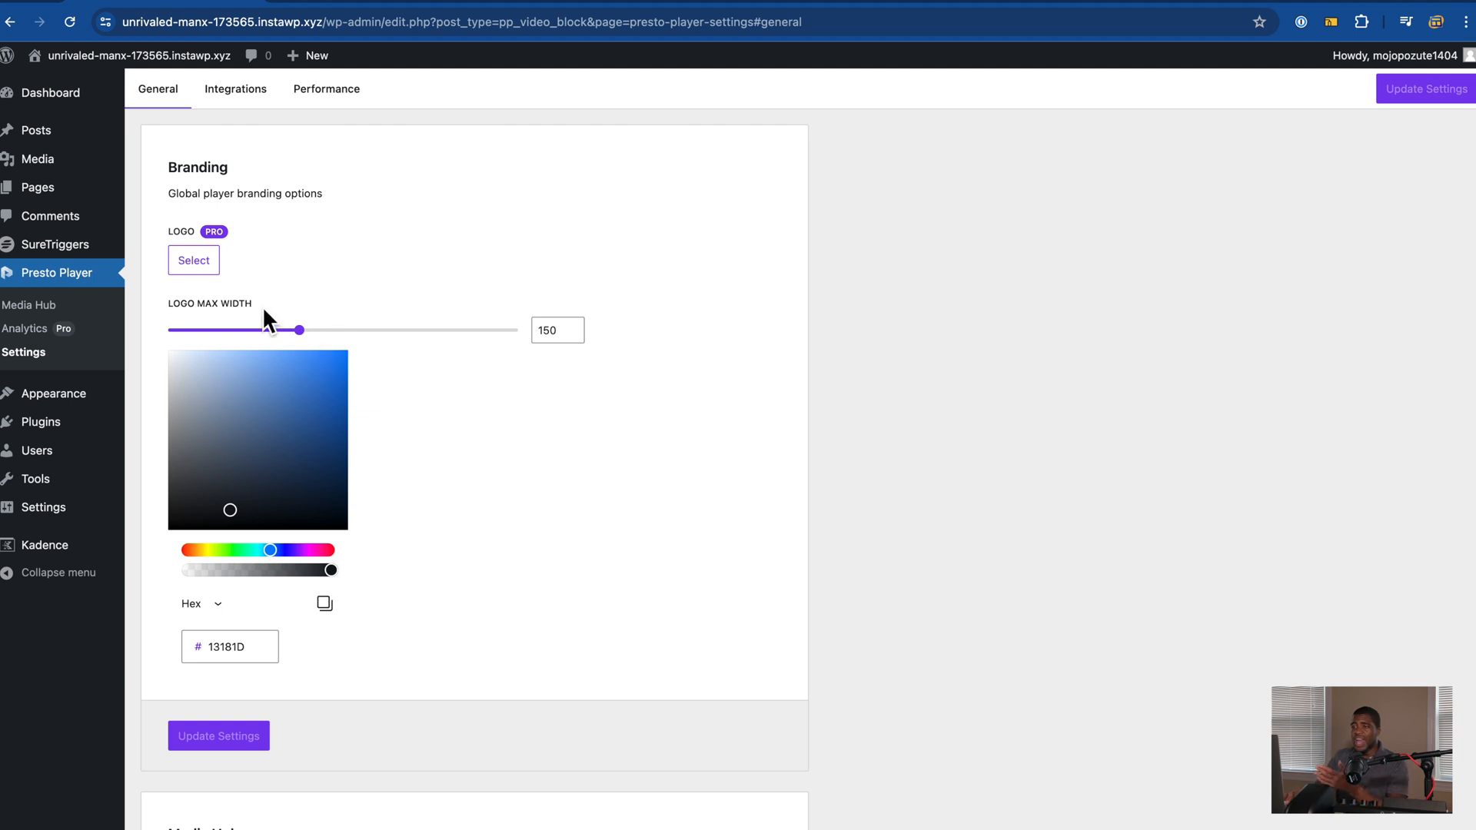
scroll(313, 486, down, 3)
scroll(314, 488, down, 5)
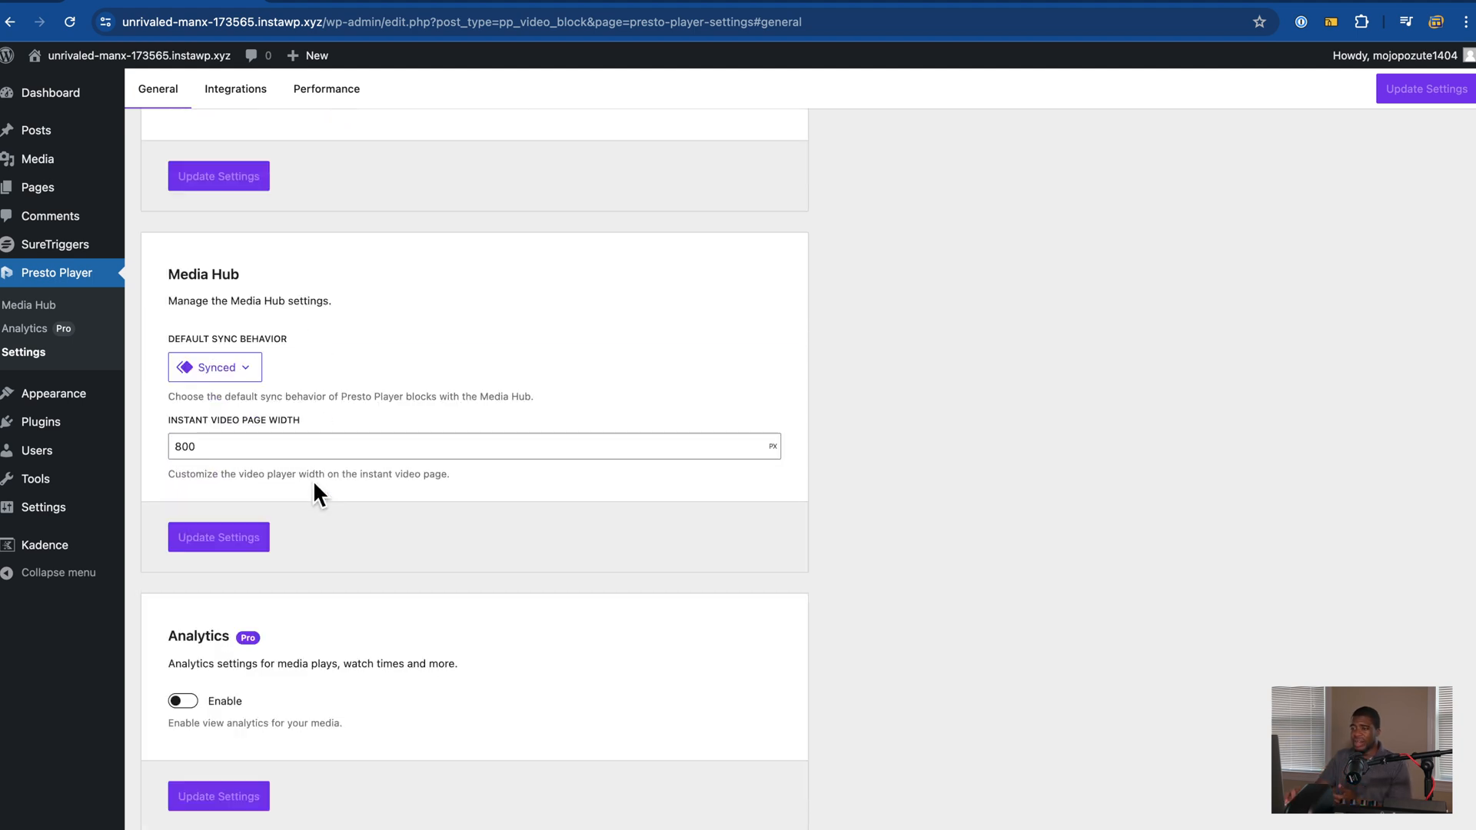
click(257, 379)
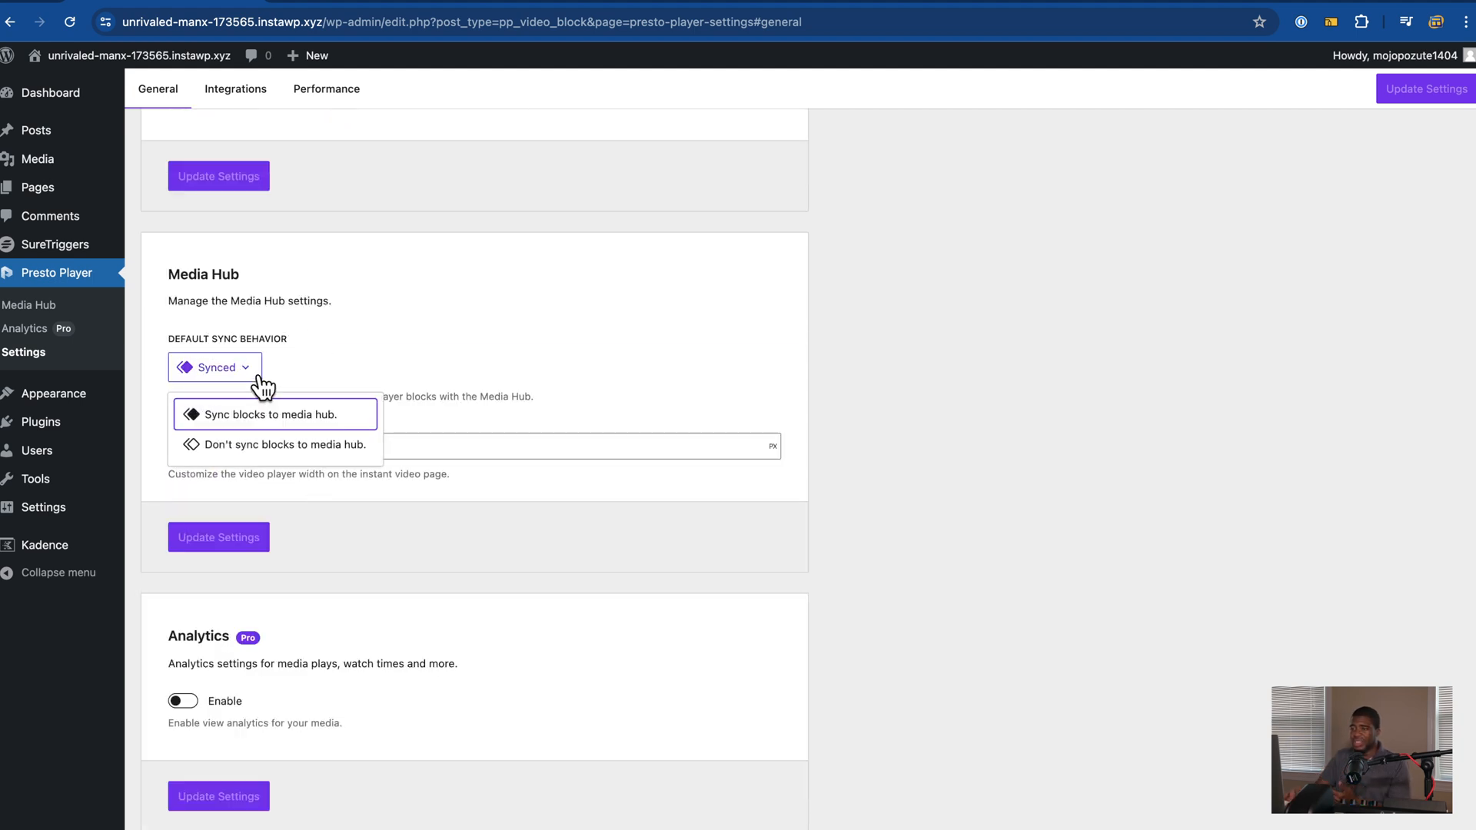
click(373, 366)
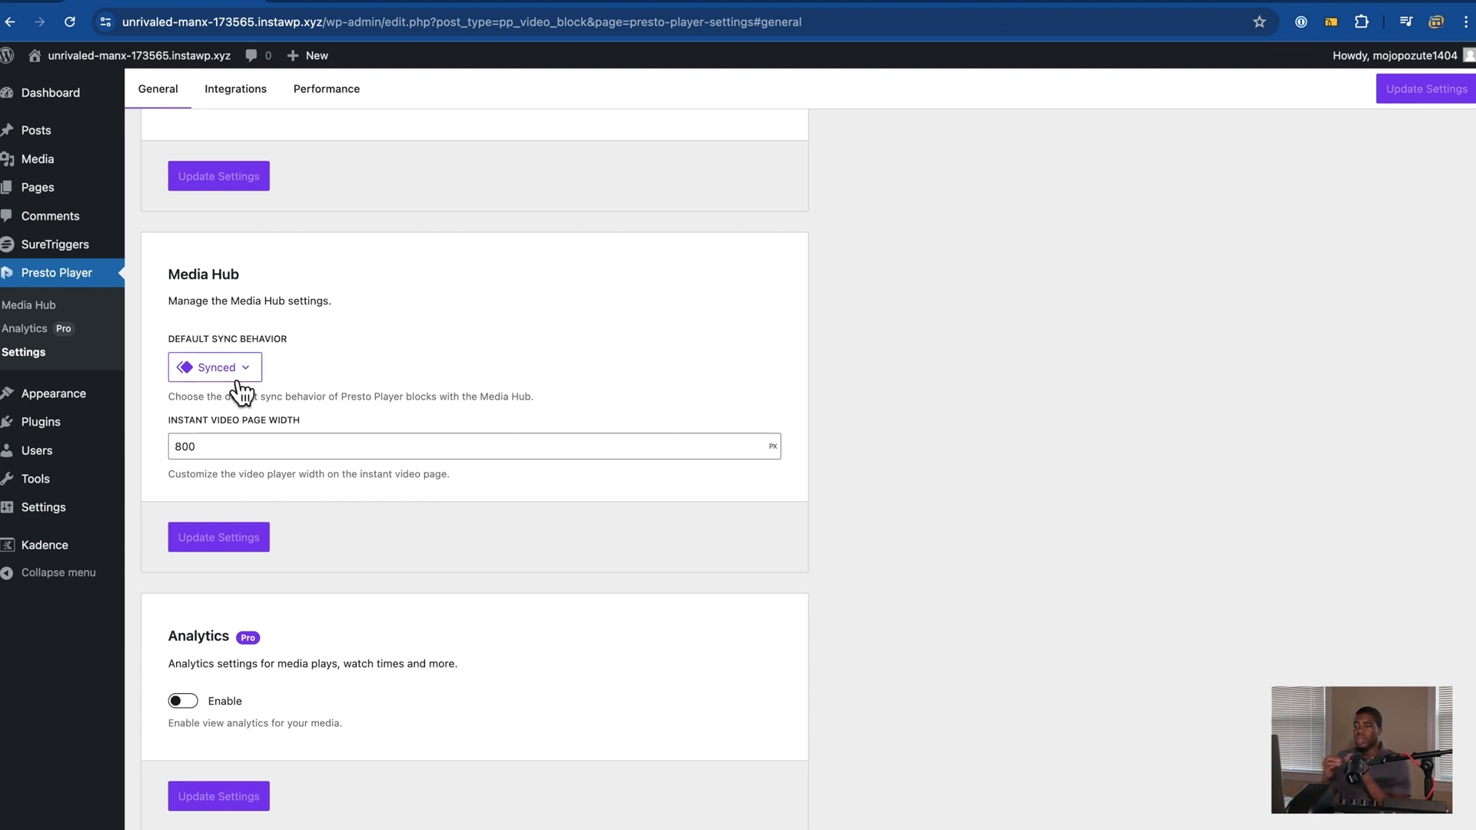
mouse_move(68, 204)
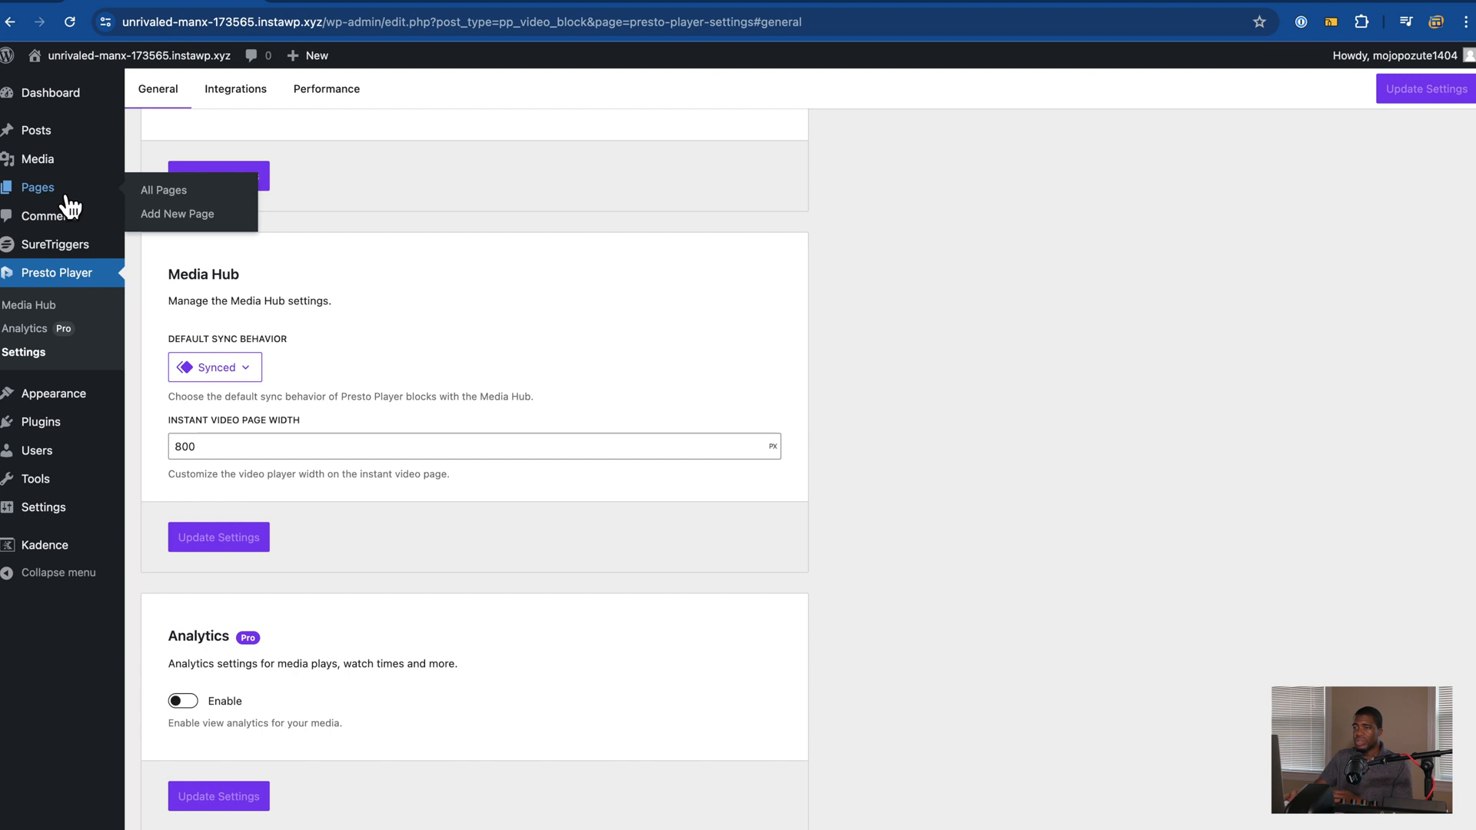
right_click(167, 212)
Step: Add a new page in a separate tab and insert the About block pattern
click(255, 223)
click(396, 2)
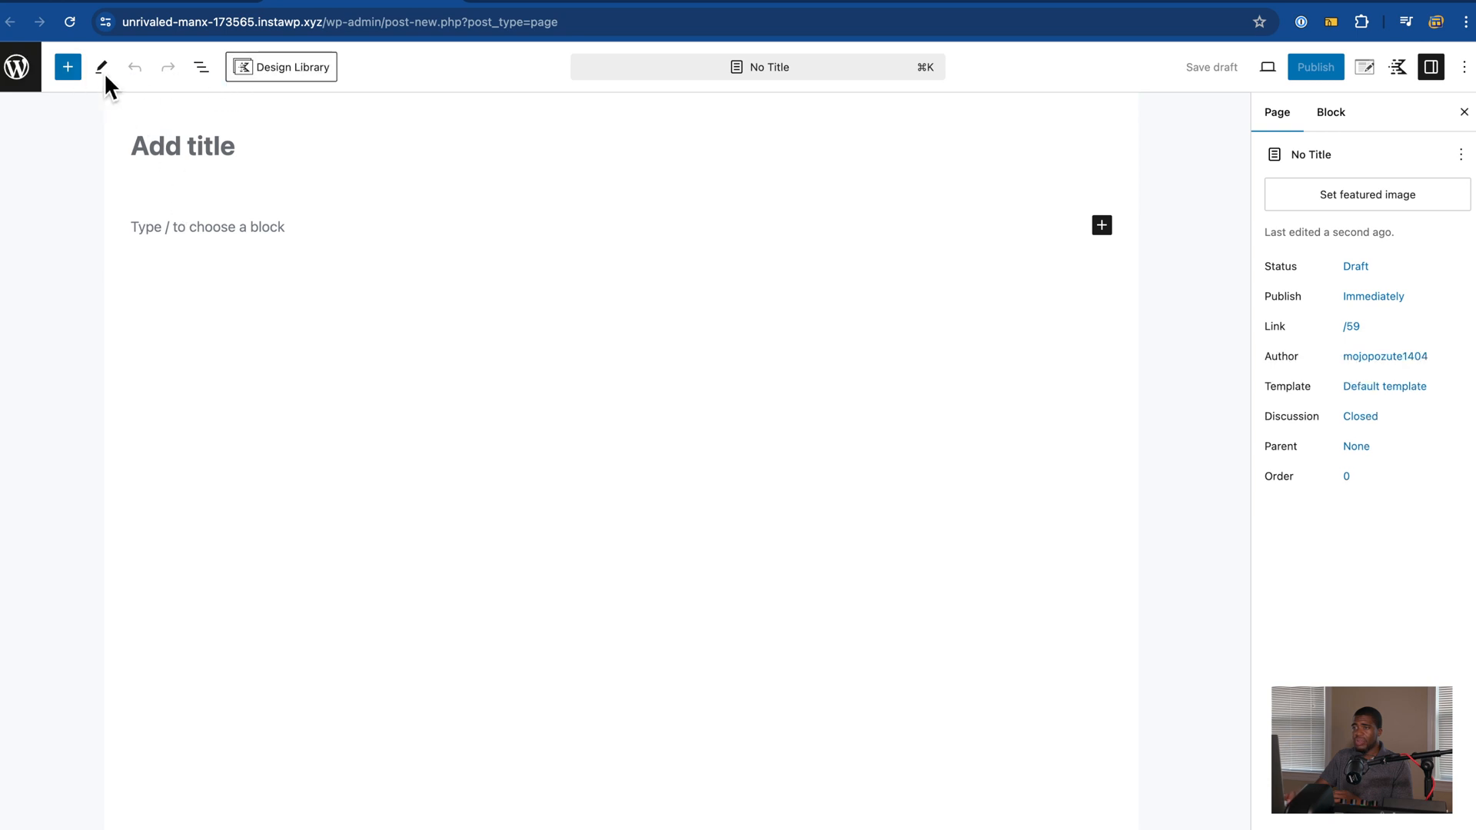
click(70, 73)
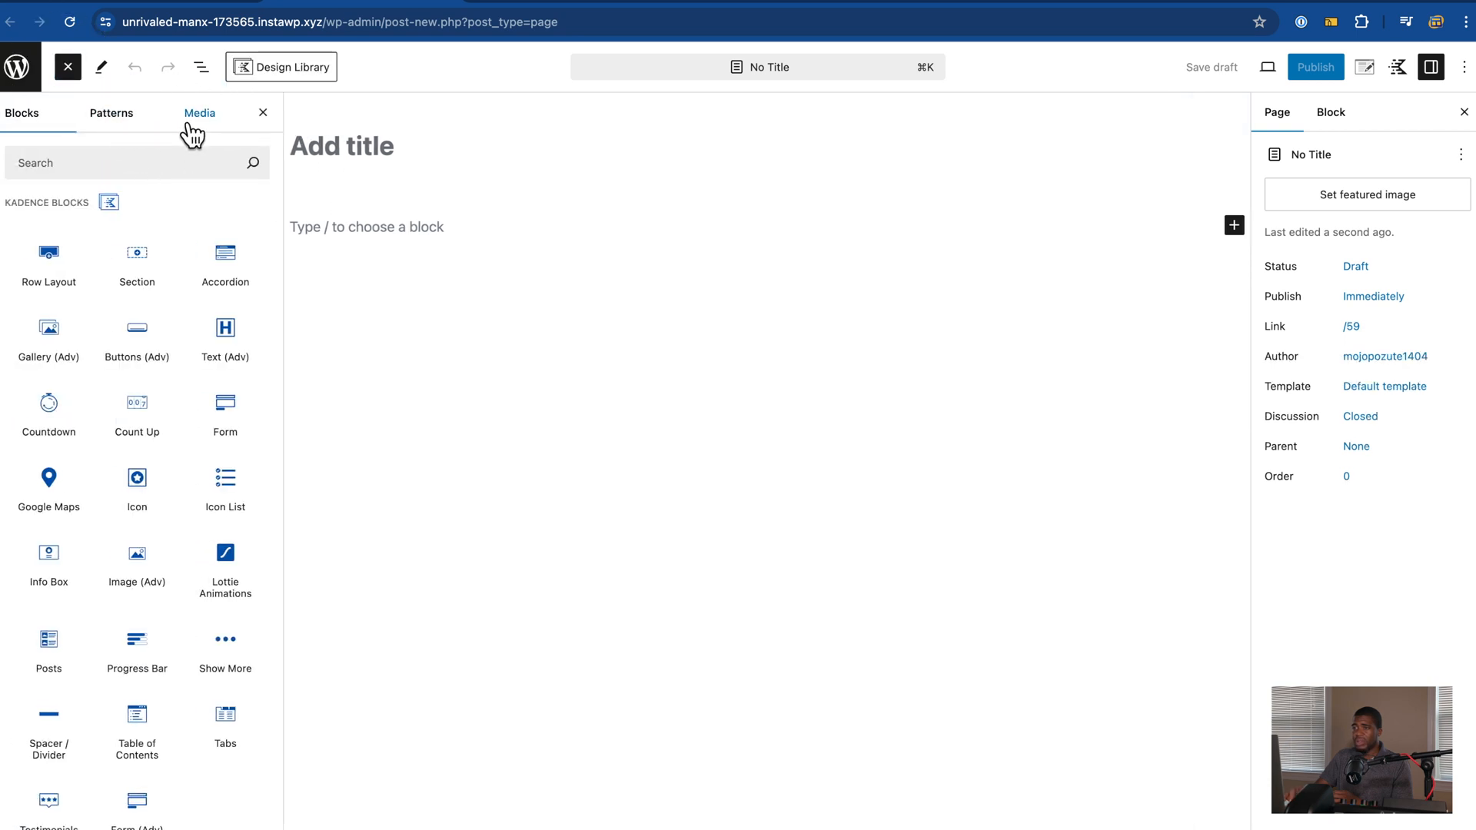
click(112, 113)
click(100, 248)
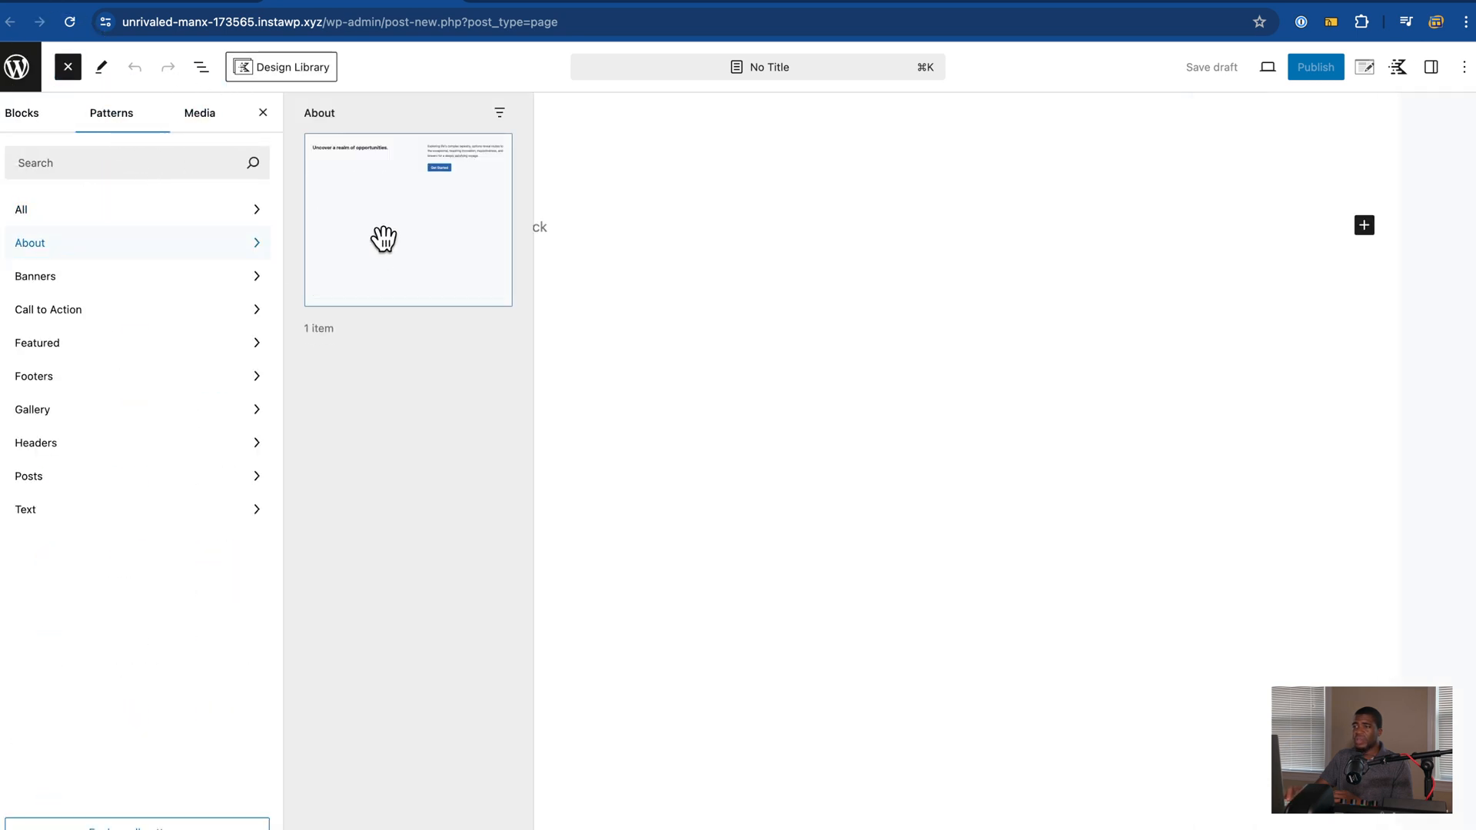
click(384, 240)
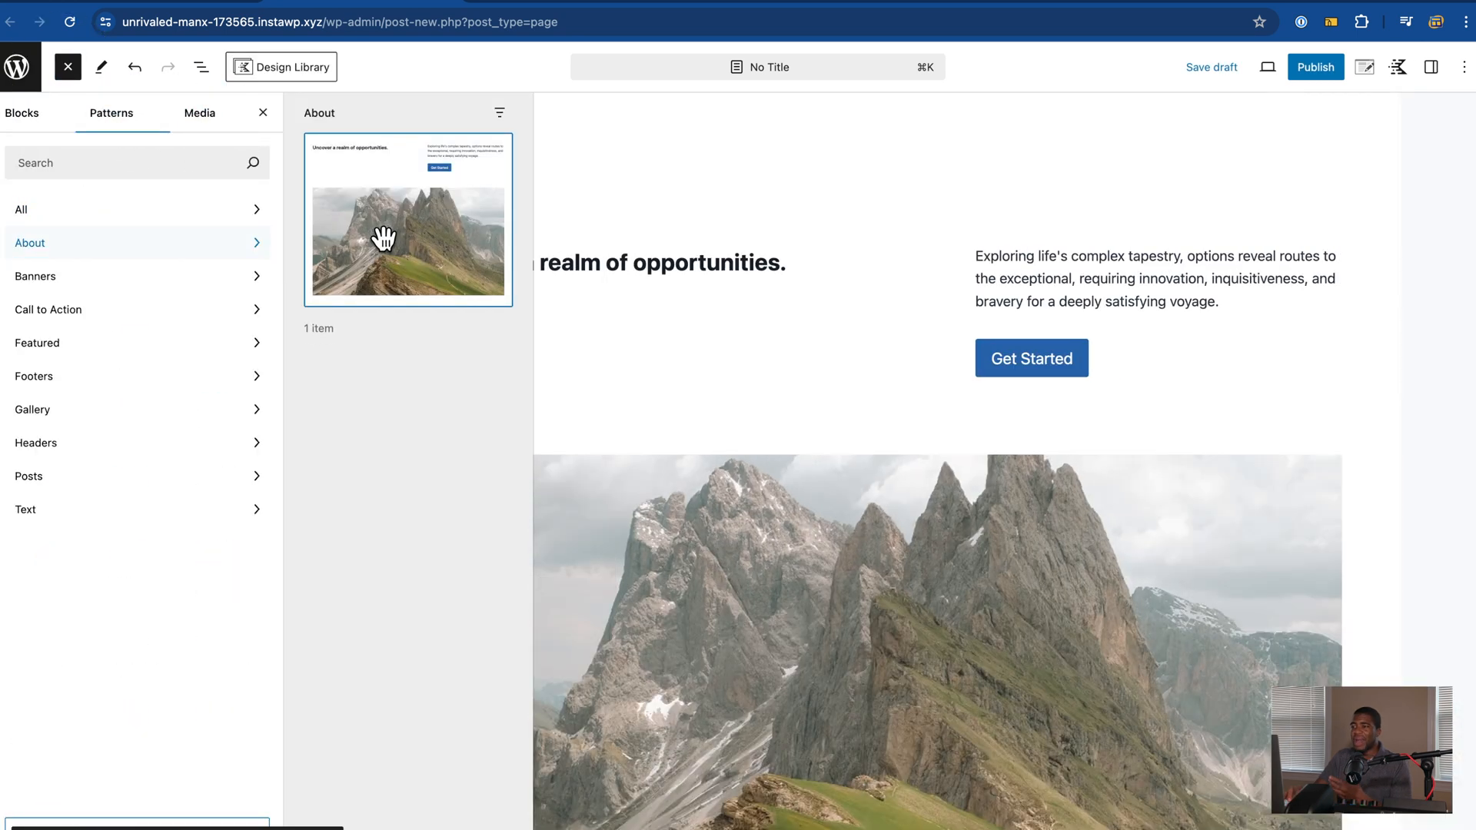
click(545, 157)
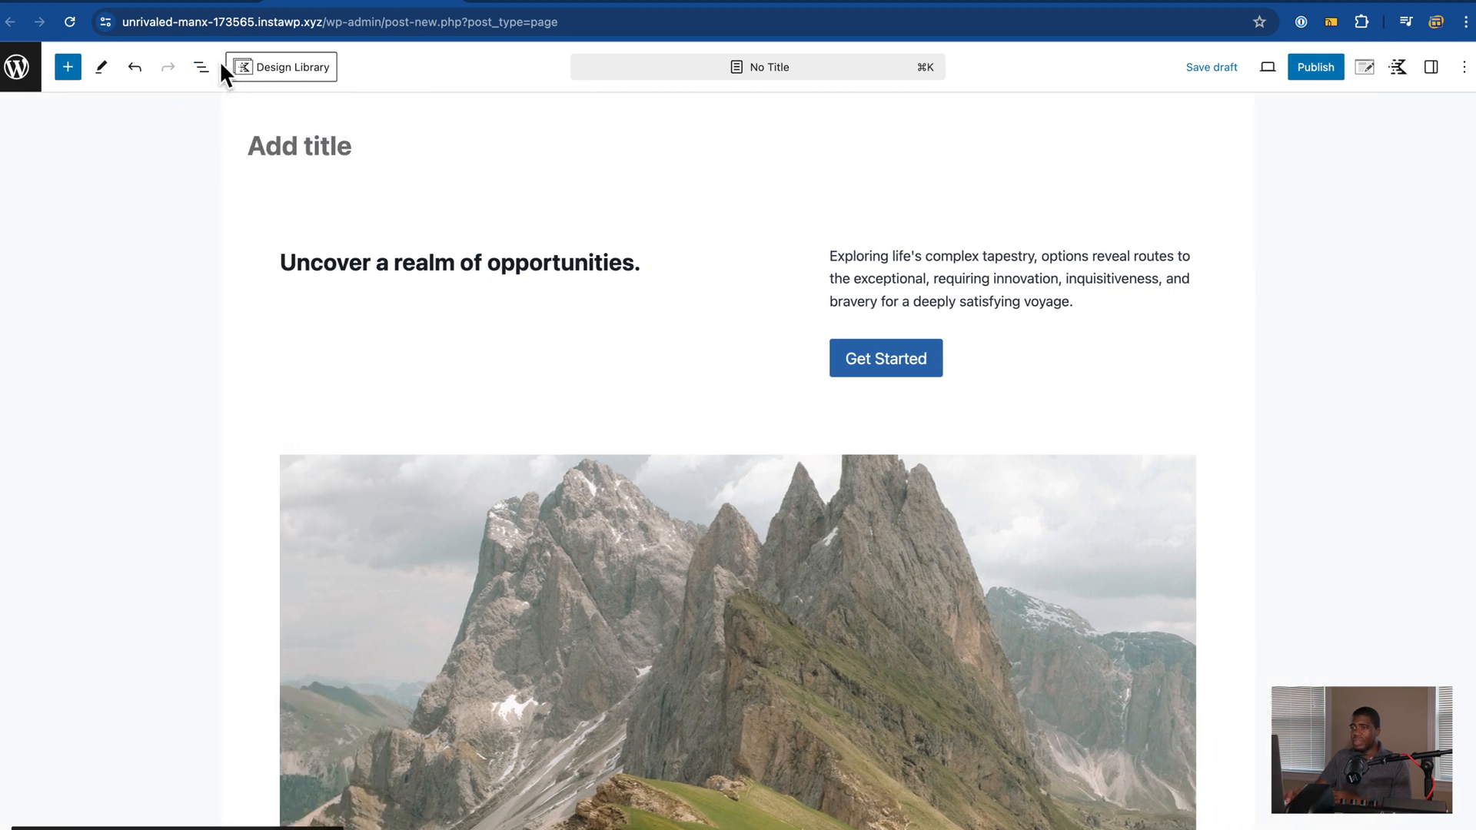
Step: Start creating a pattern named 'TEst' from the Intro group block
click(207, 69)
click(68, 154)
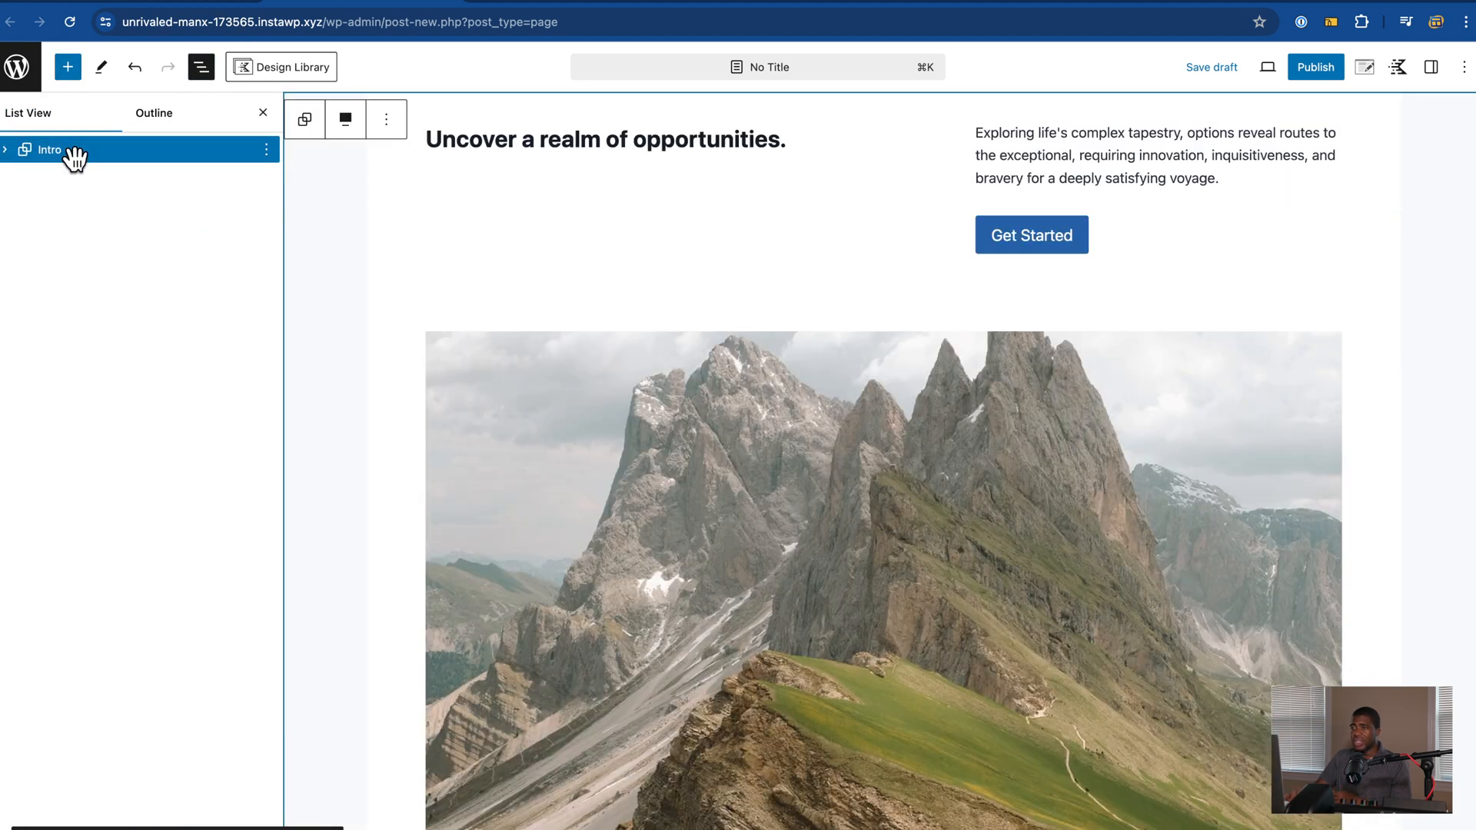
click(267, 150)
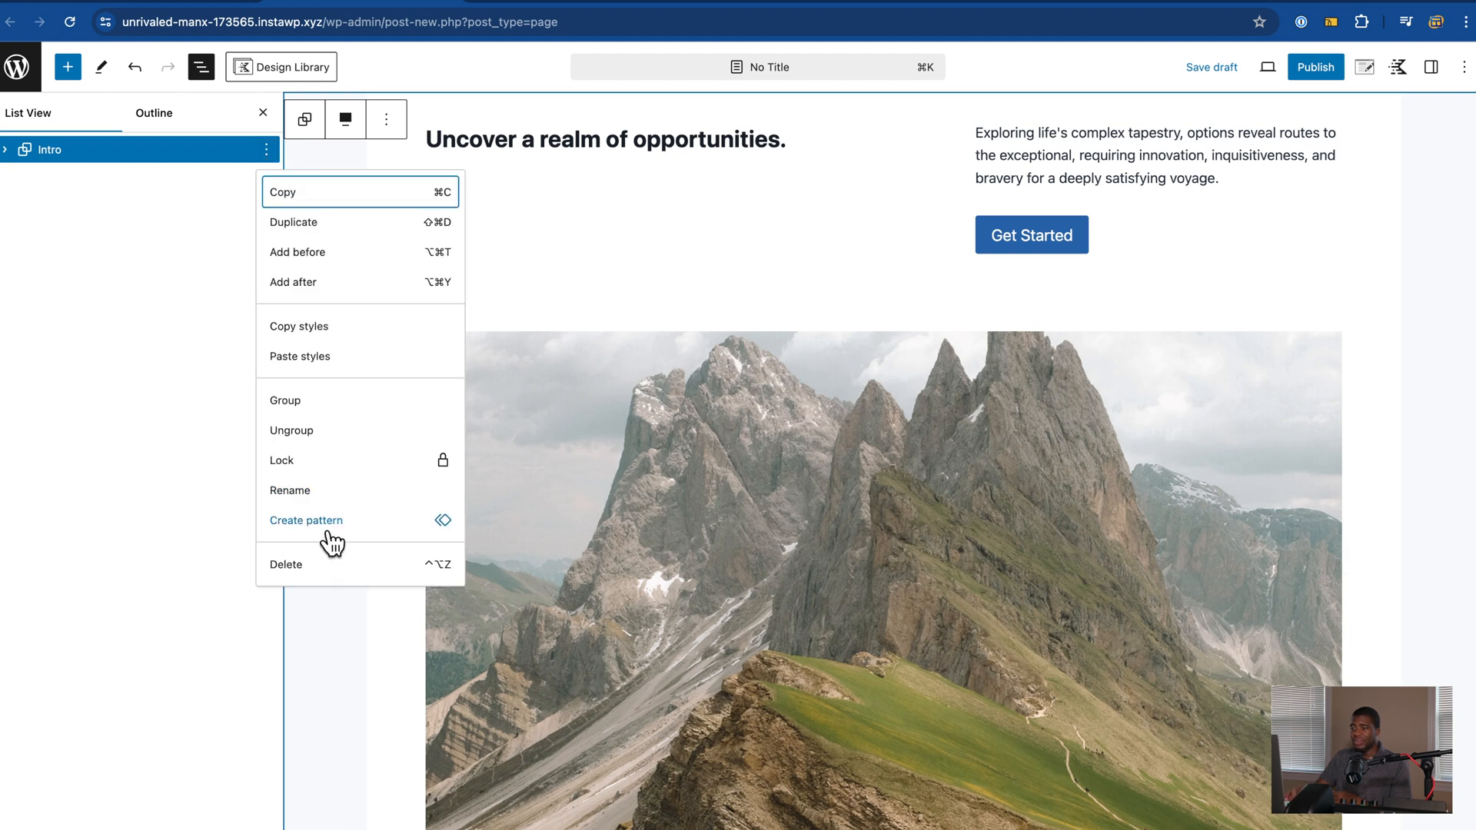
click(322, 528)
click(675, 387)
text(TEst)
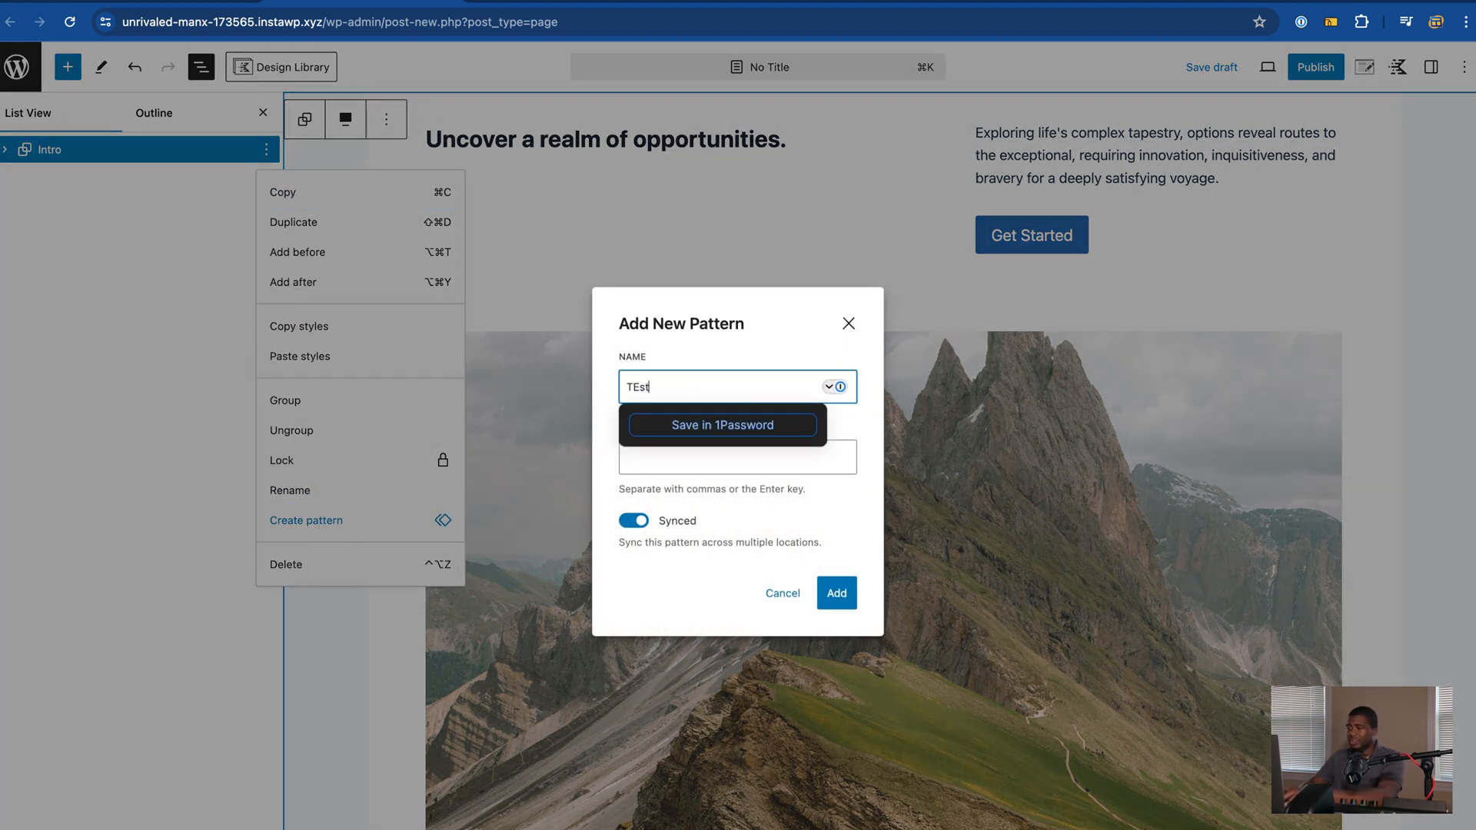
click(693, 339)
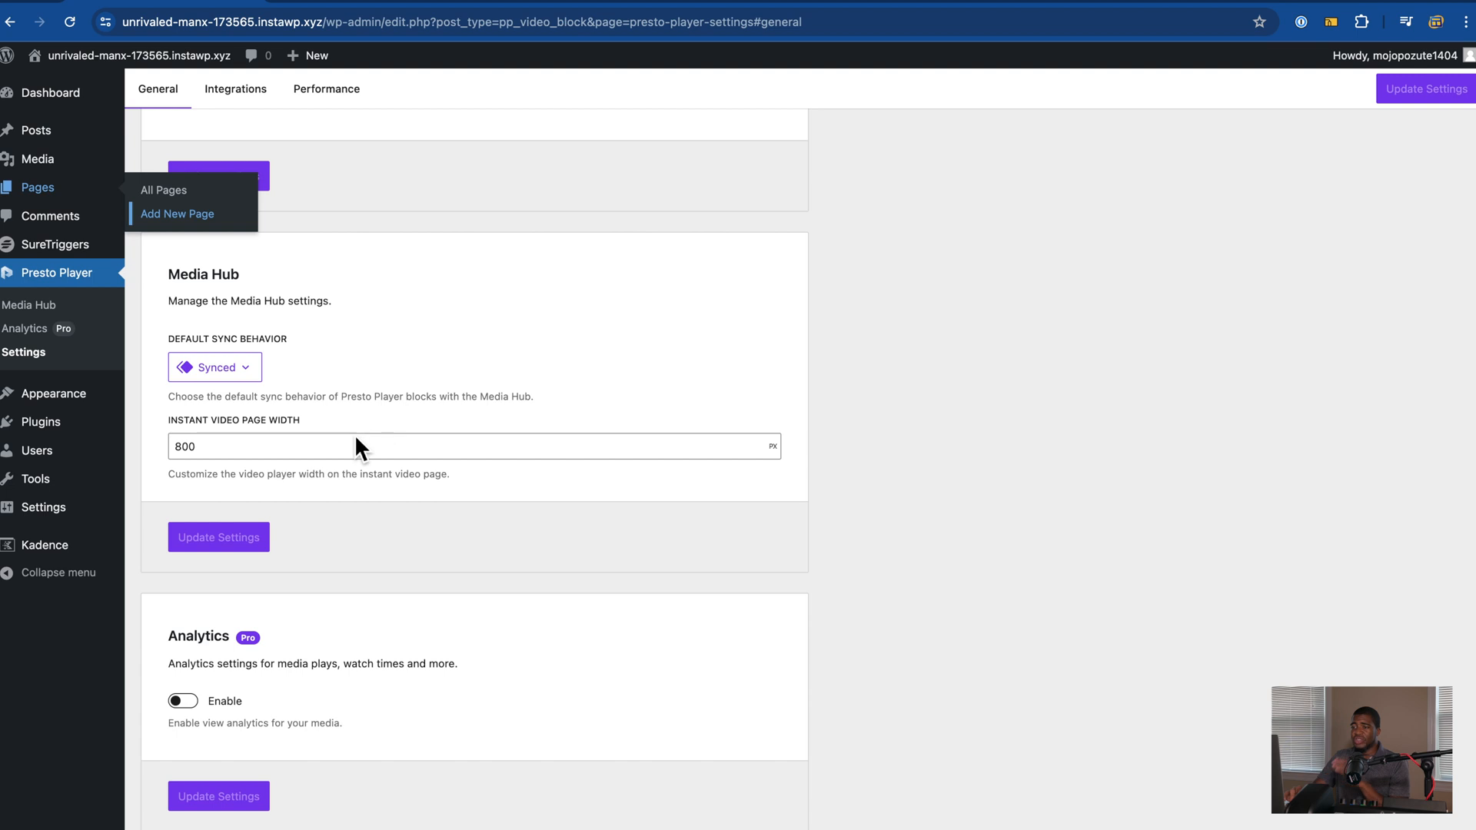
click(231, 372)
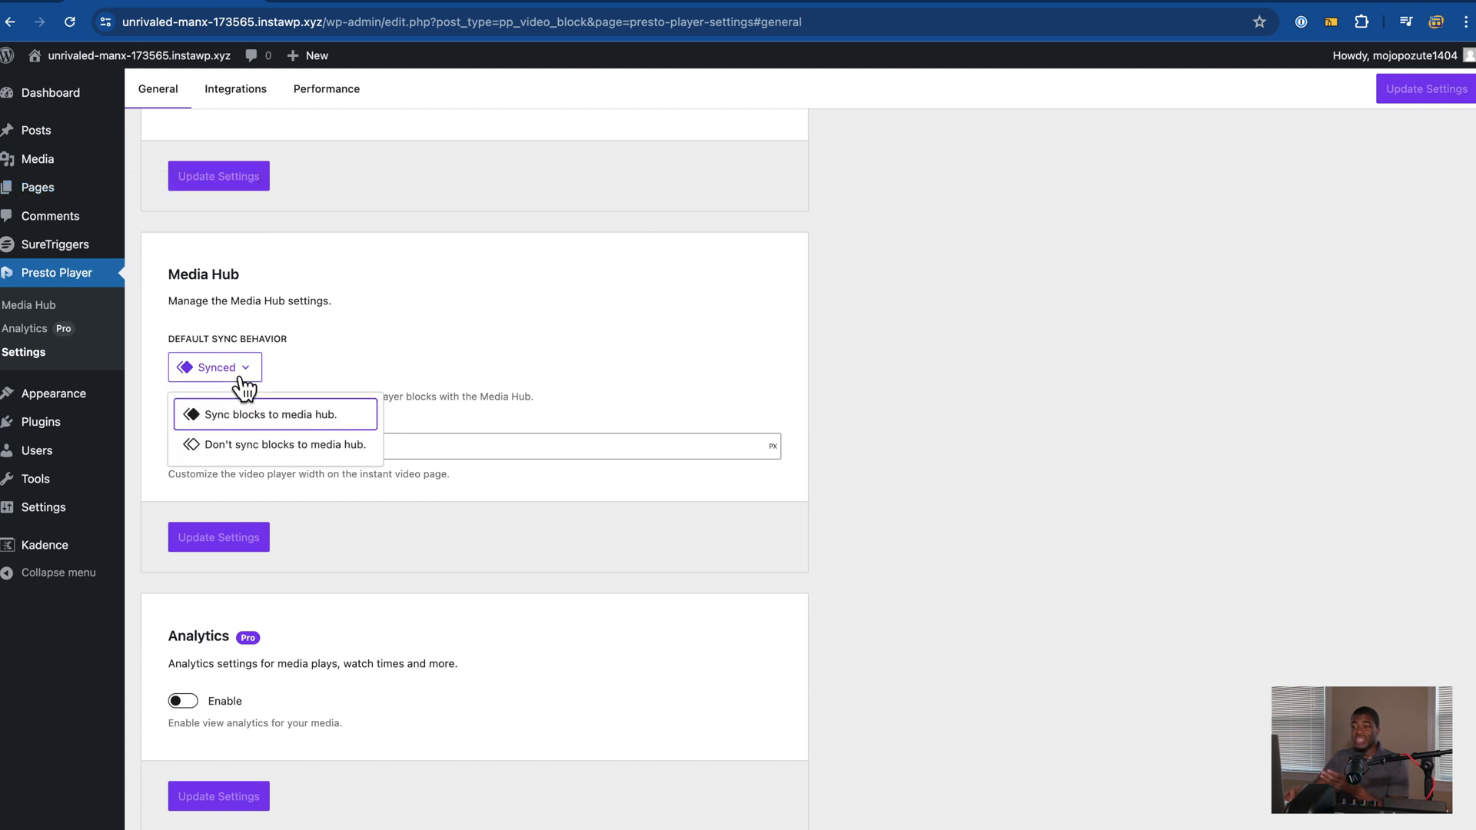
click(240, 452)
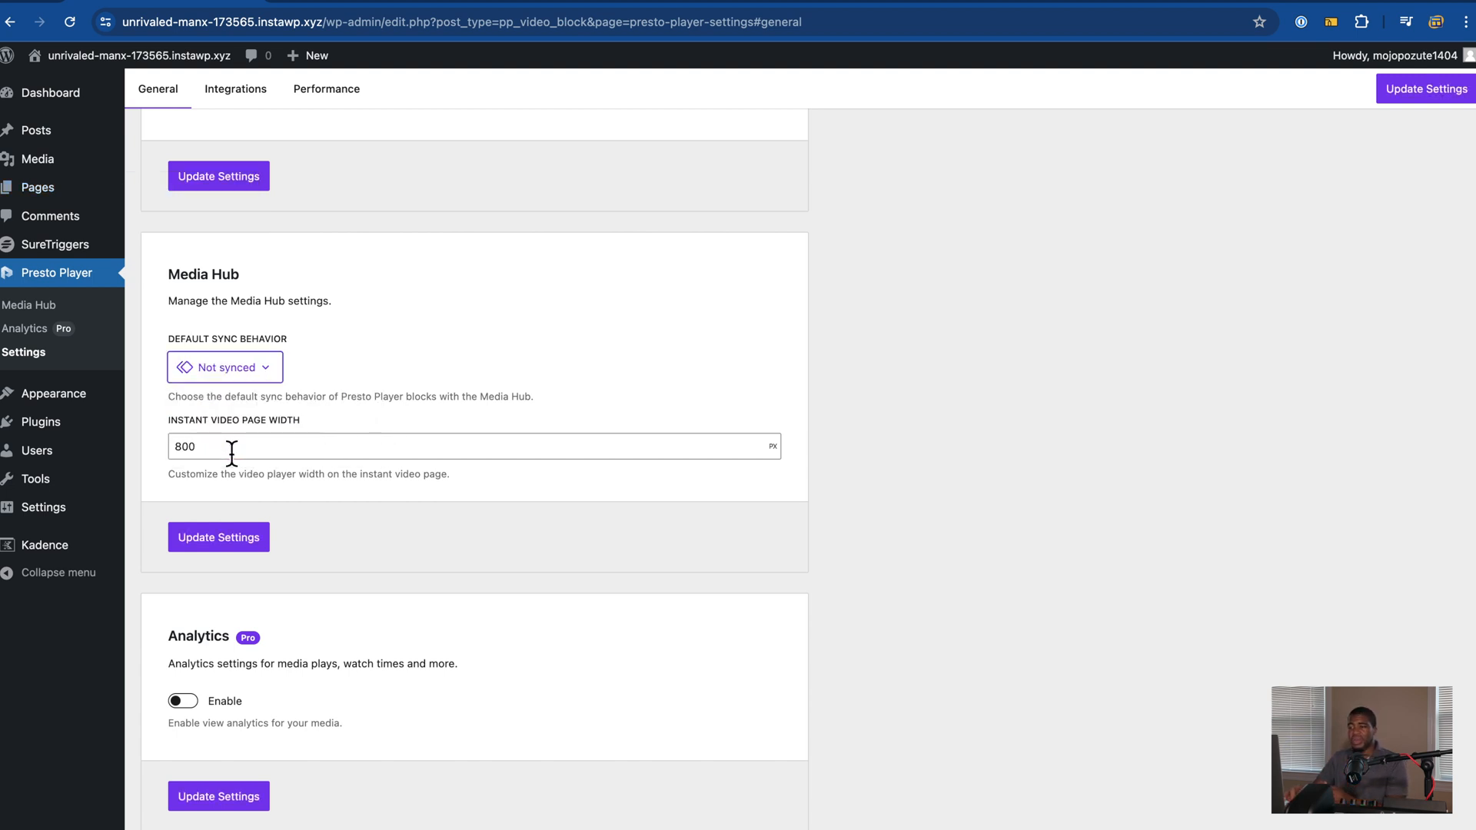
click(228, 367)
click(258, 420)
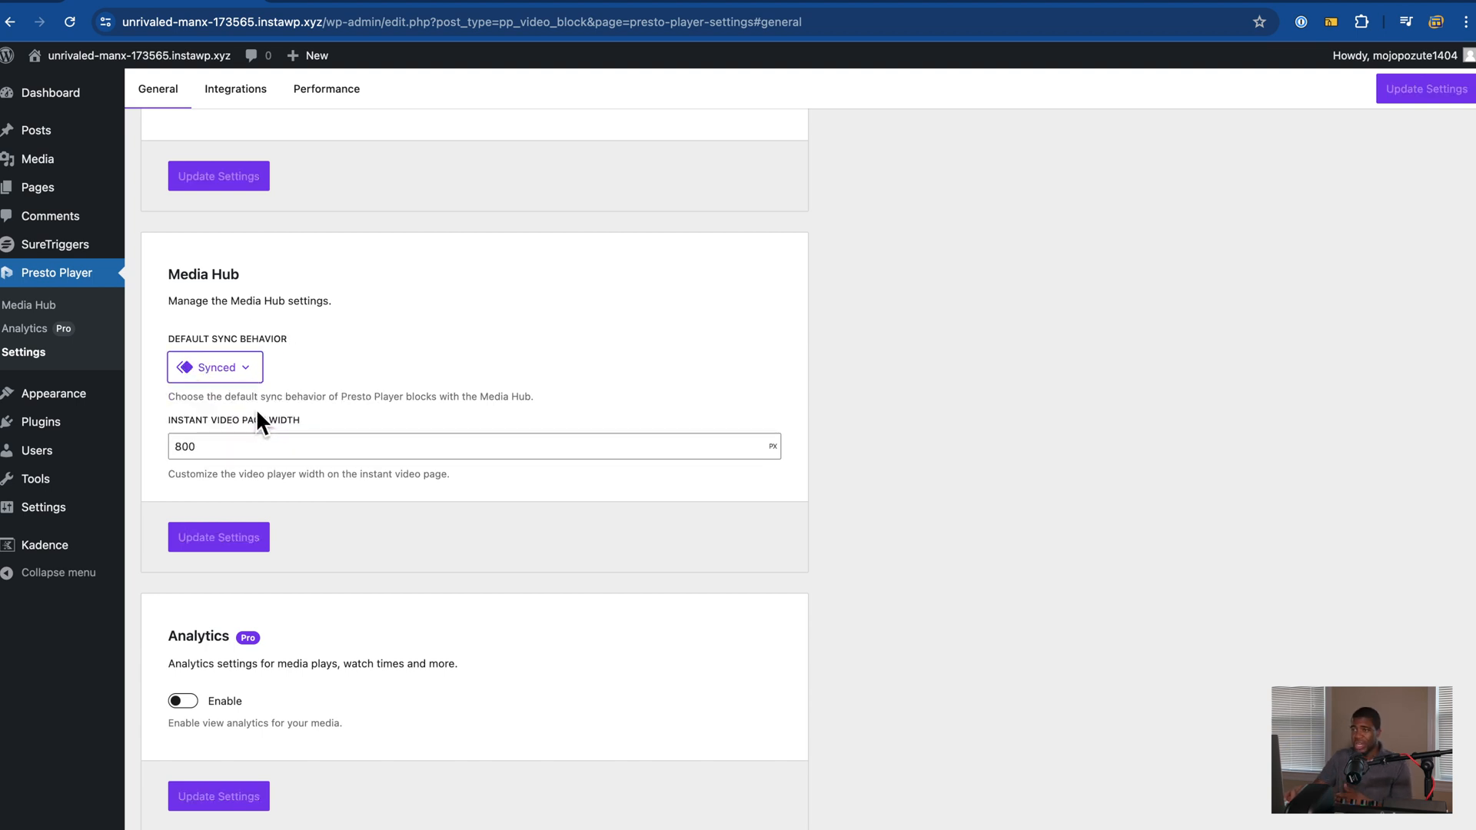
scroll(297, 315, down, 6)
scroll(296, 317, down, 6)
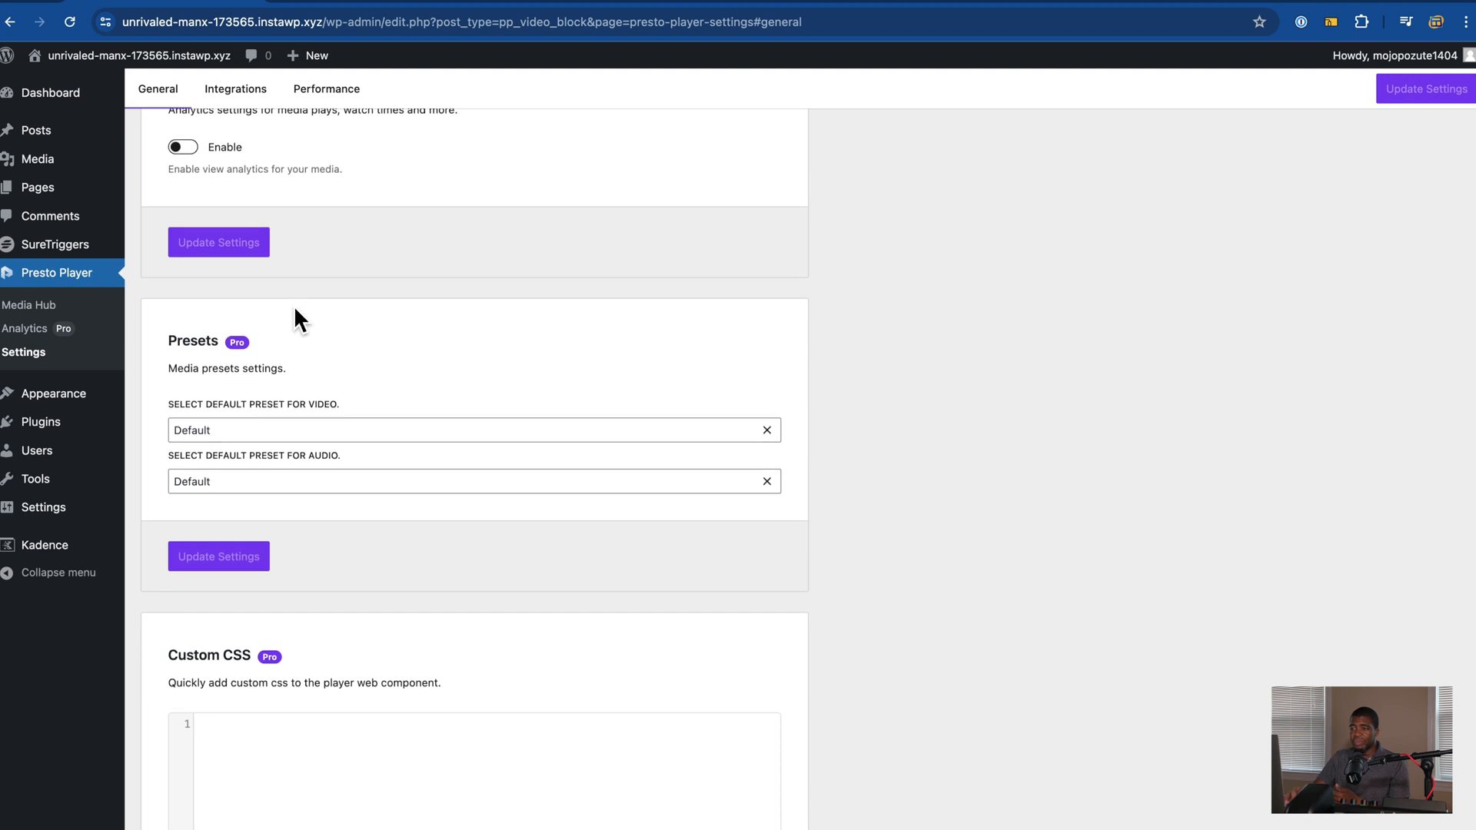
scroll(298, 595, up, 14)
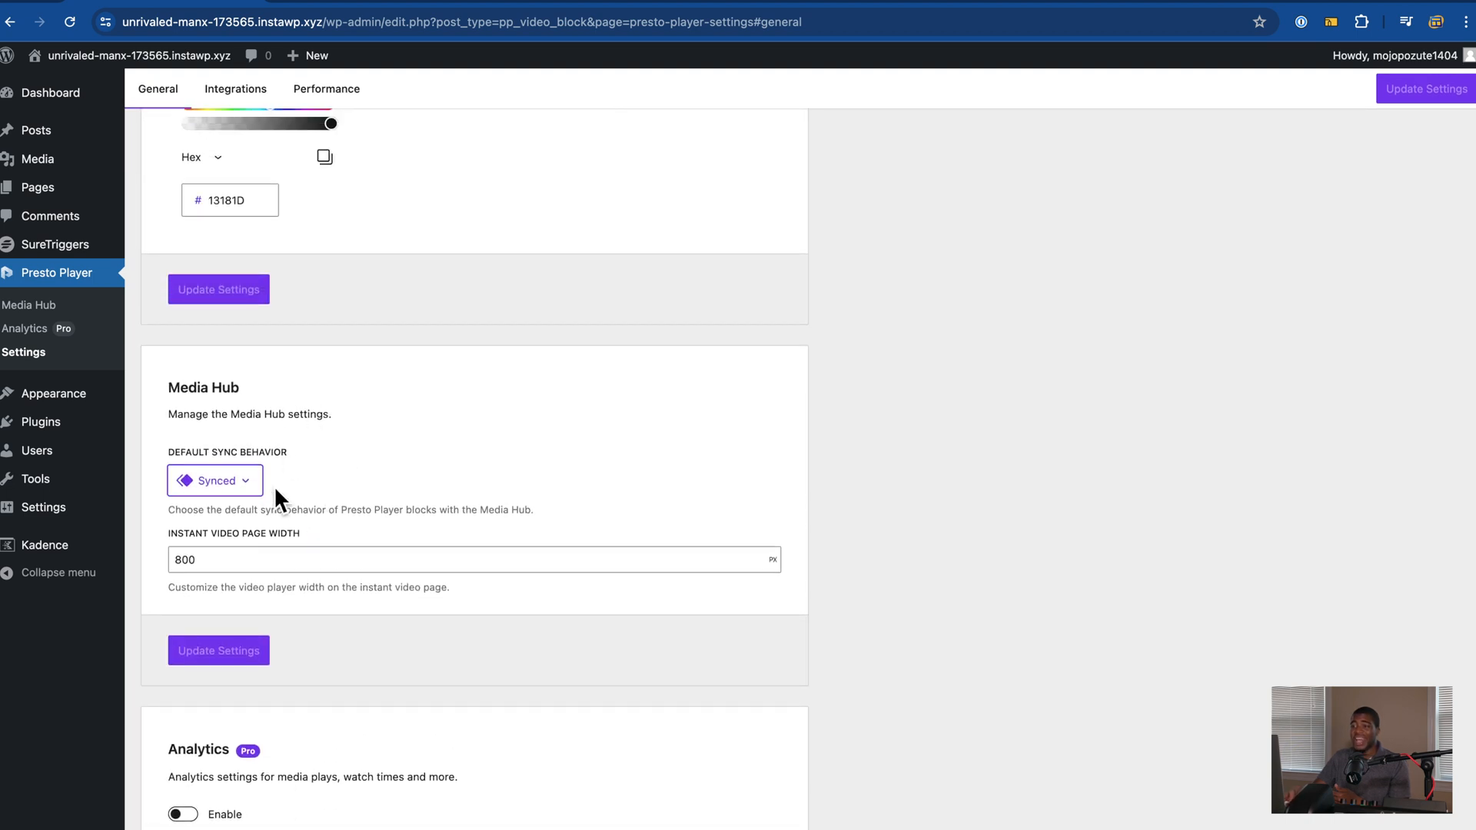
scroll(274, 486, up, 7)
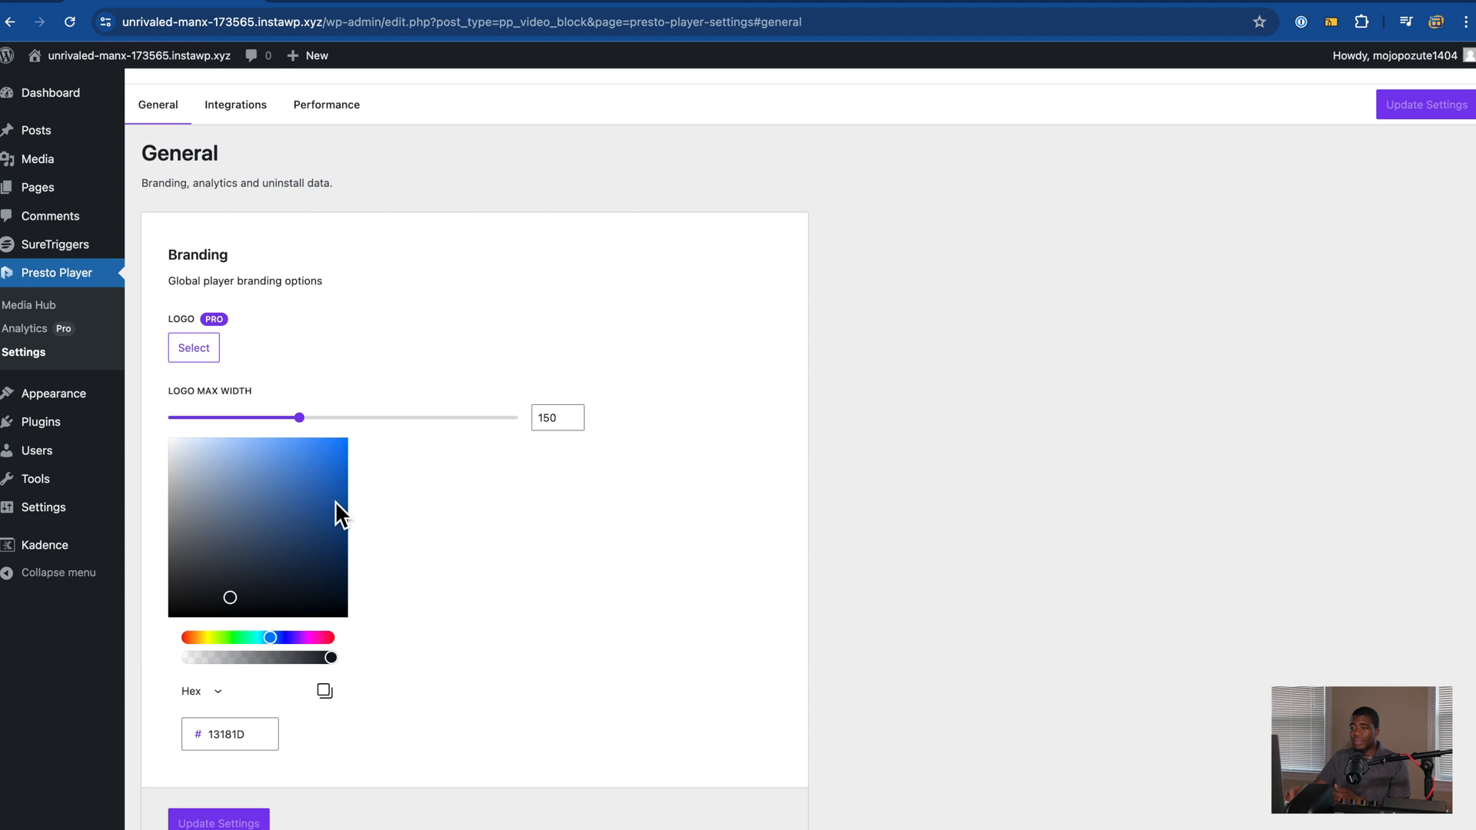
scroll(277, 519, up, 1)
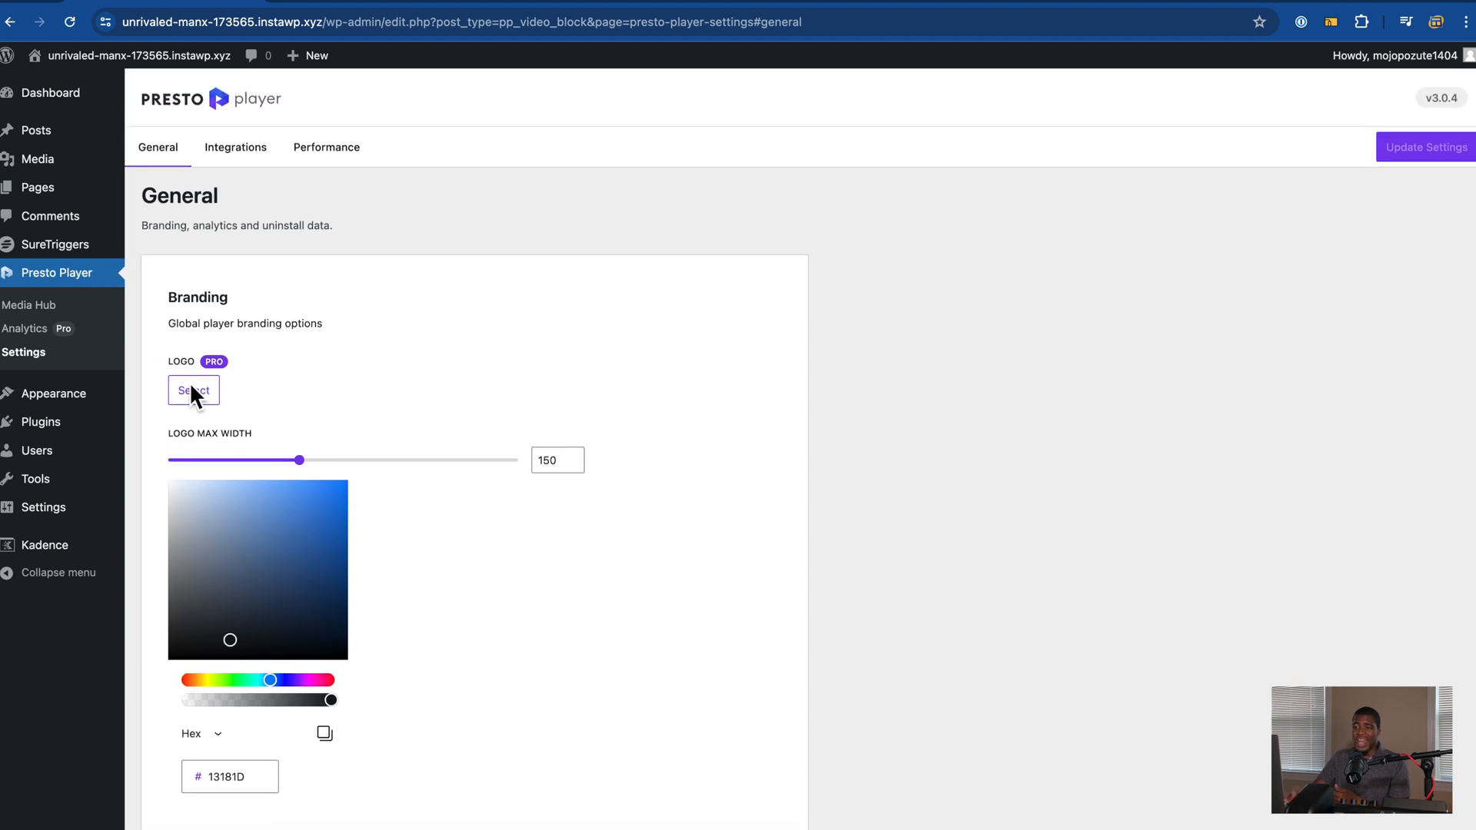
click(219, 153)
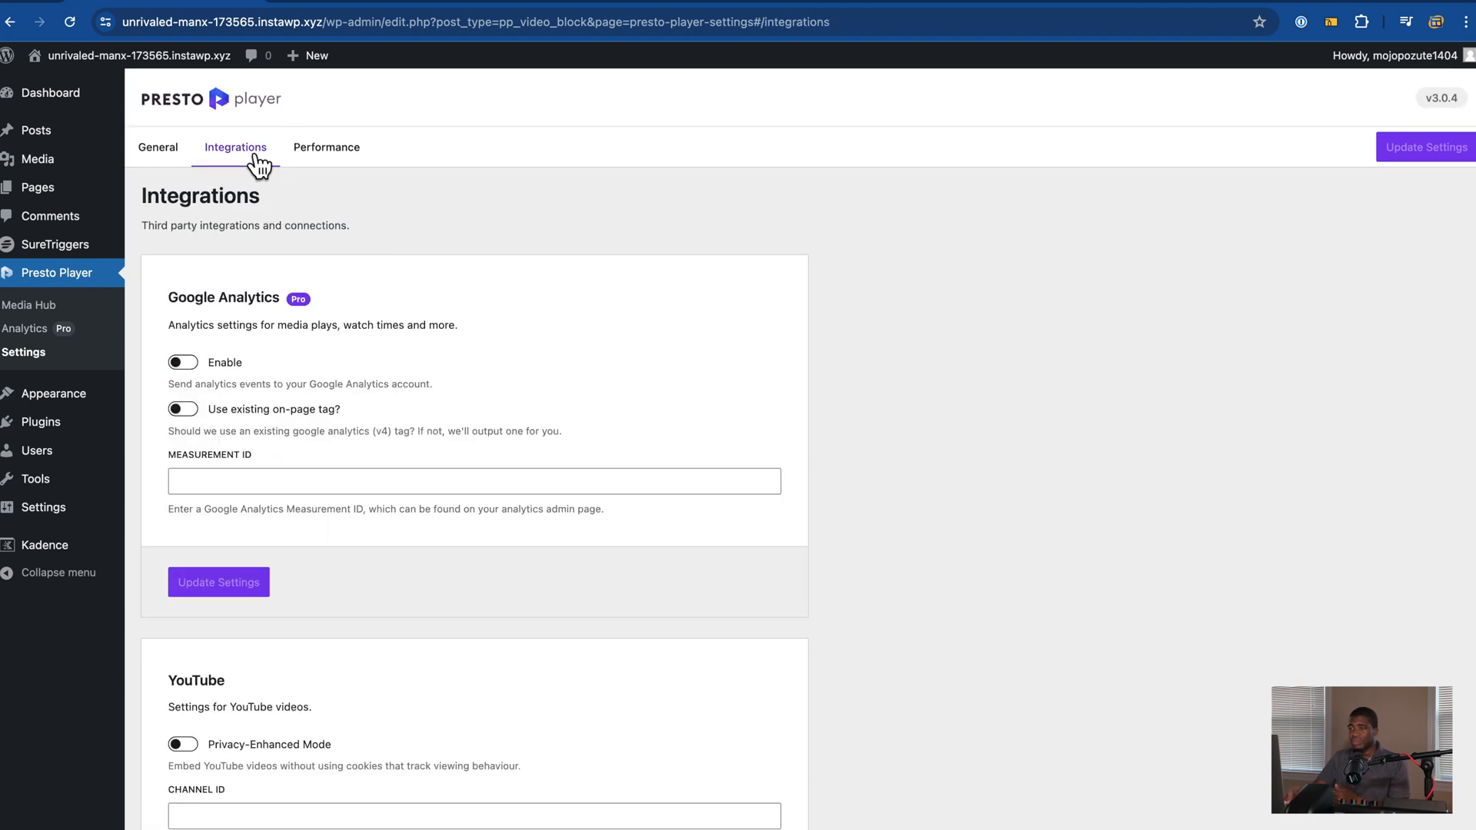
scroll(298, 342, down, 2)
scroll(298, 343, down, 5)
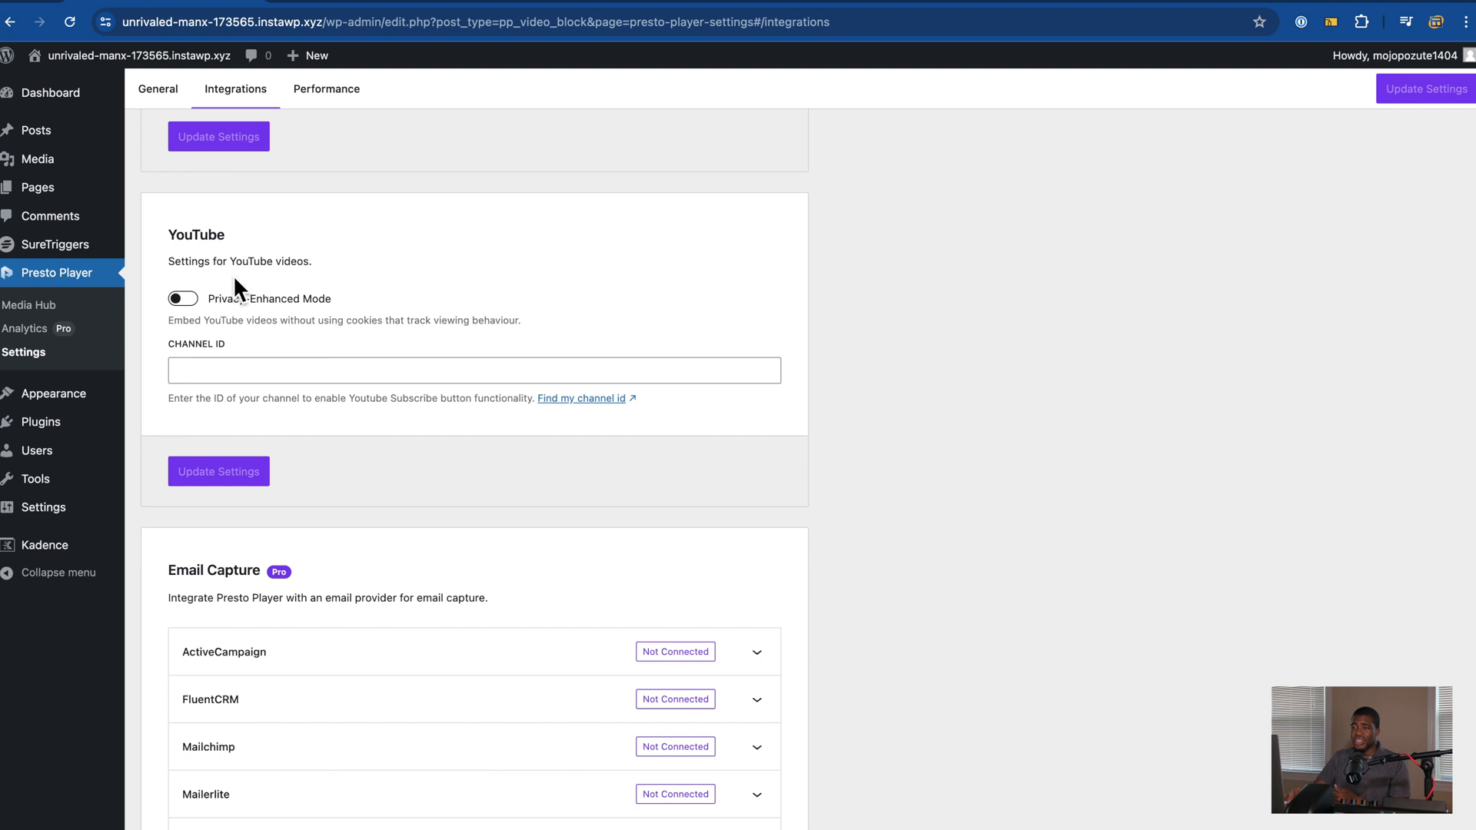
scroll(258, 298, down, 1)
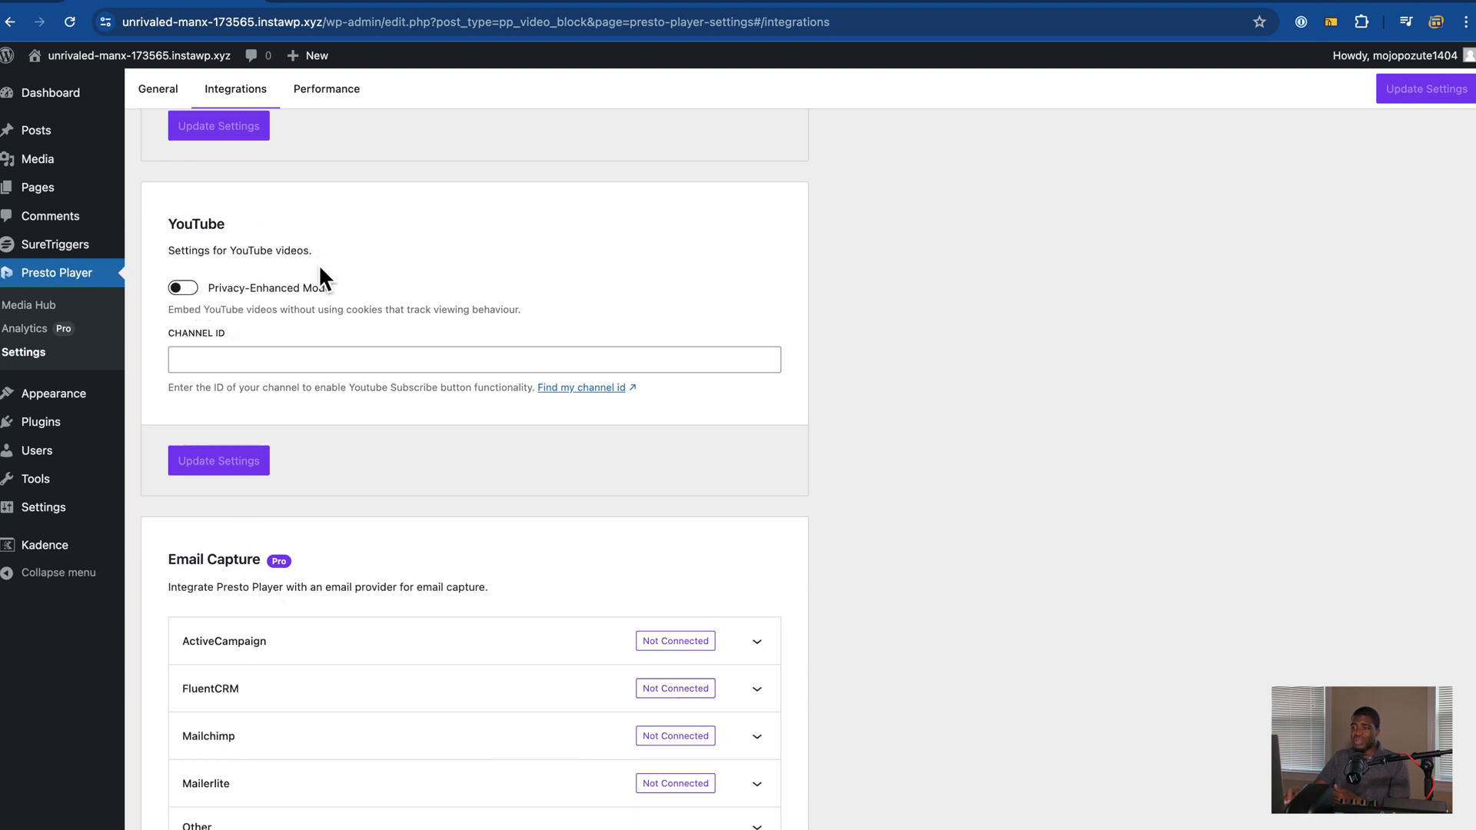
scroll(318, 313, down, 5)
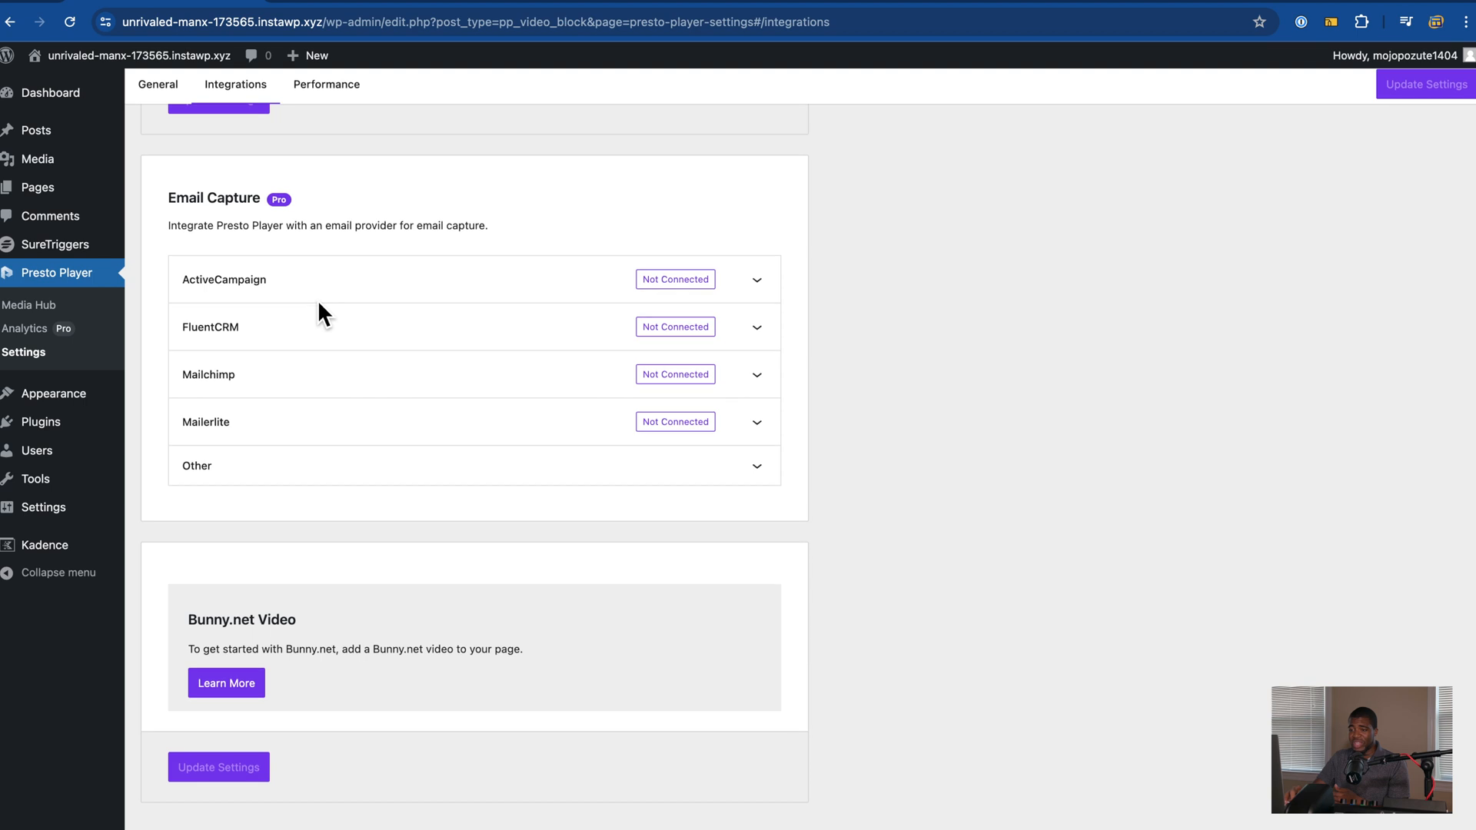
scroll(316, 300, up, 10)
Step: Enable Dynamically Load JavaScript in Presto Player's Performance settings and save
click(341, 154)
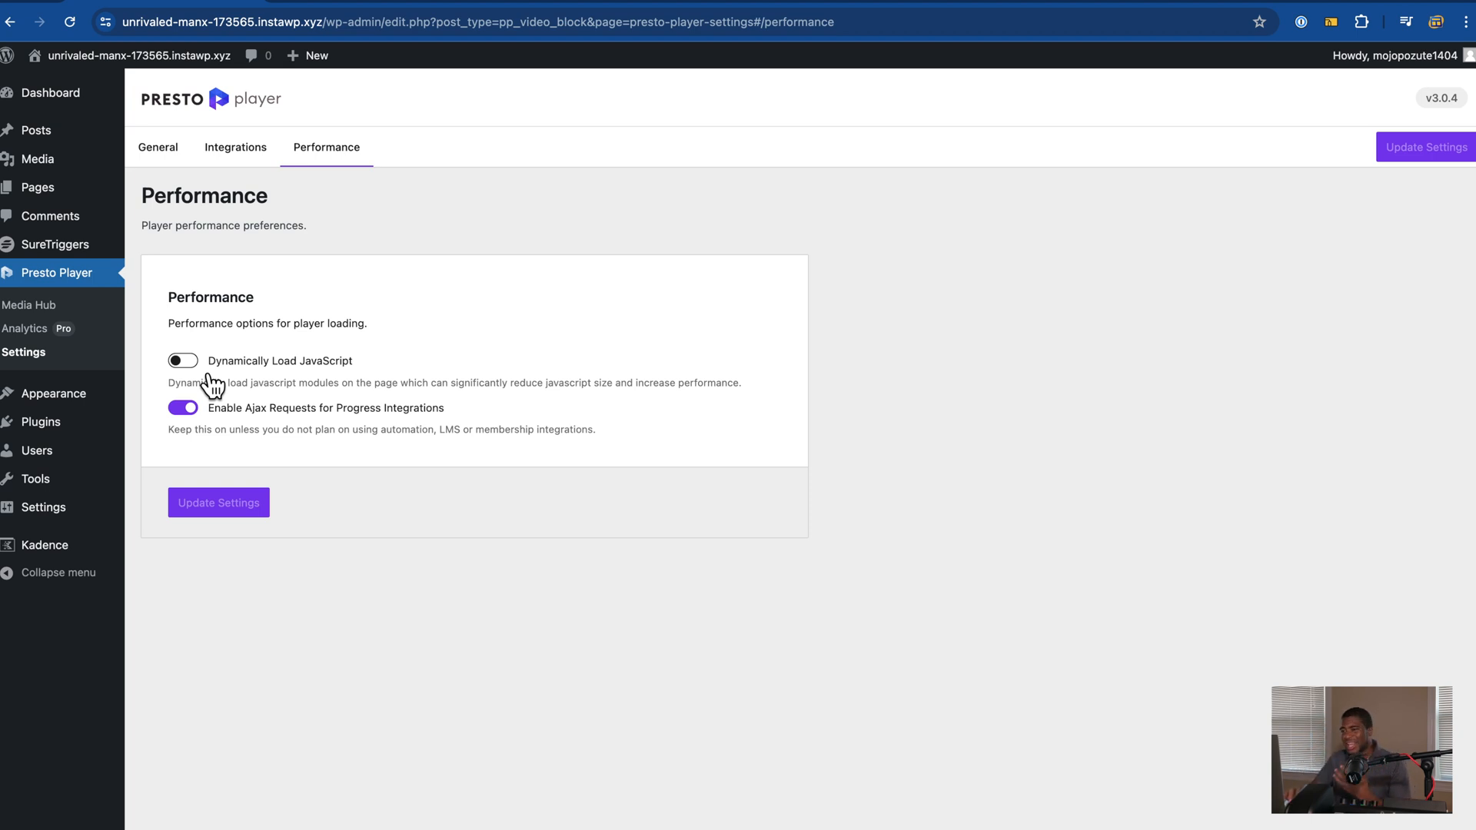
click(185, 361)
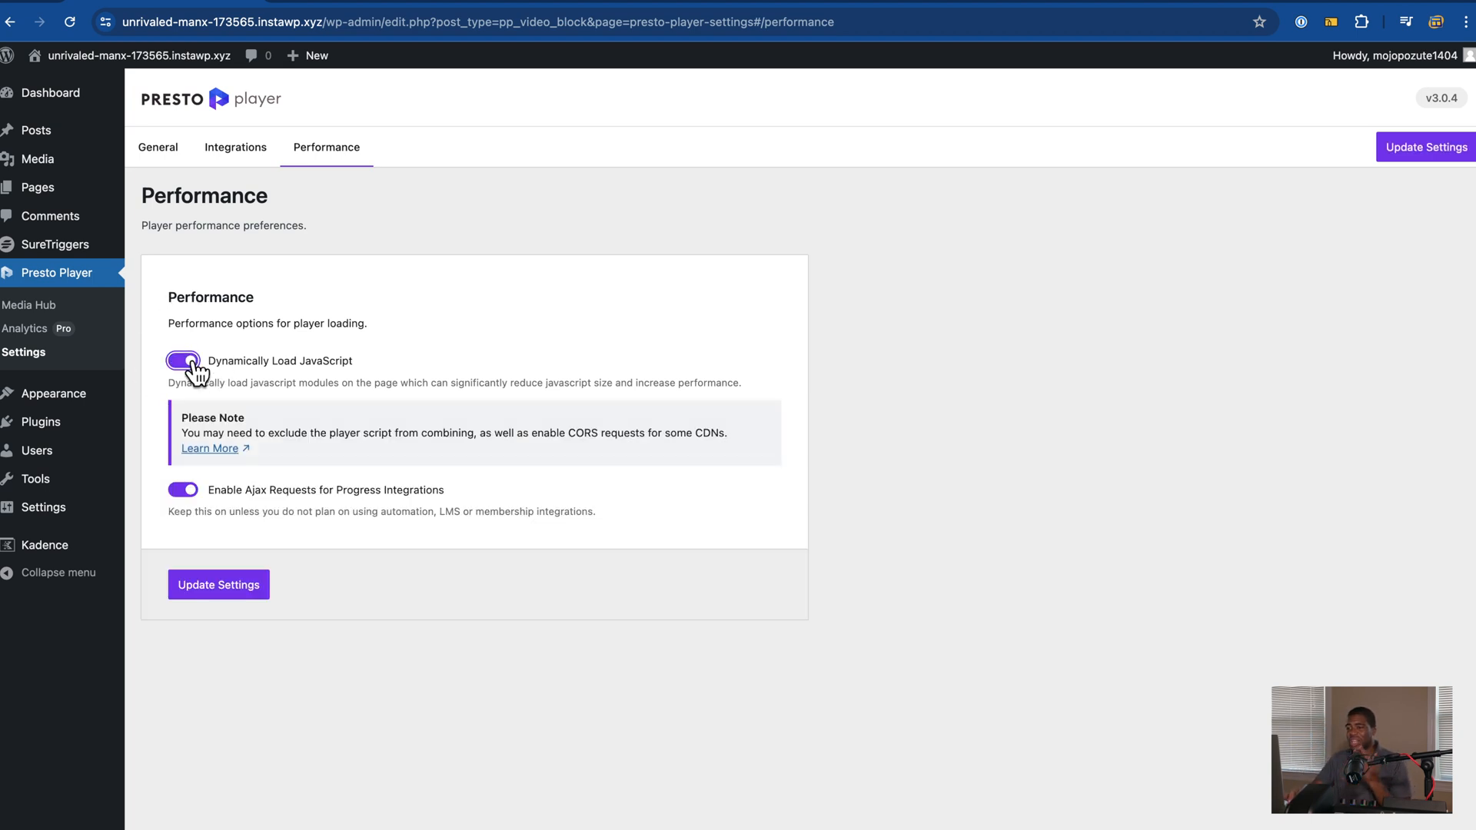
click(234, 585)
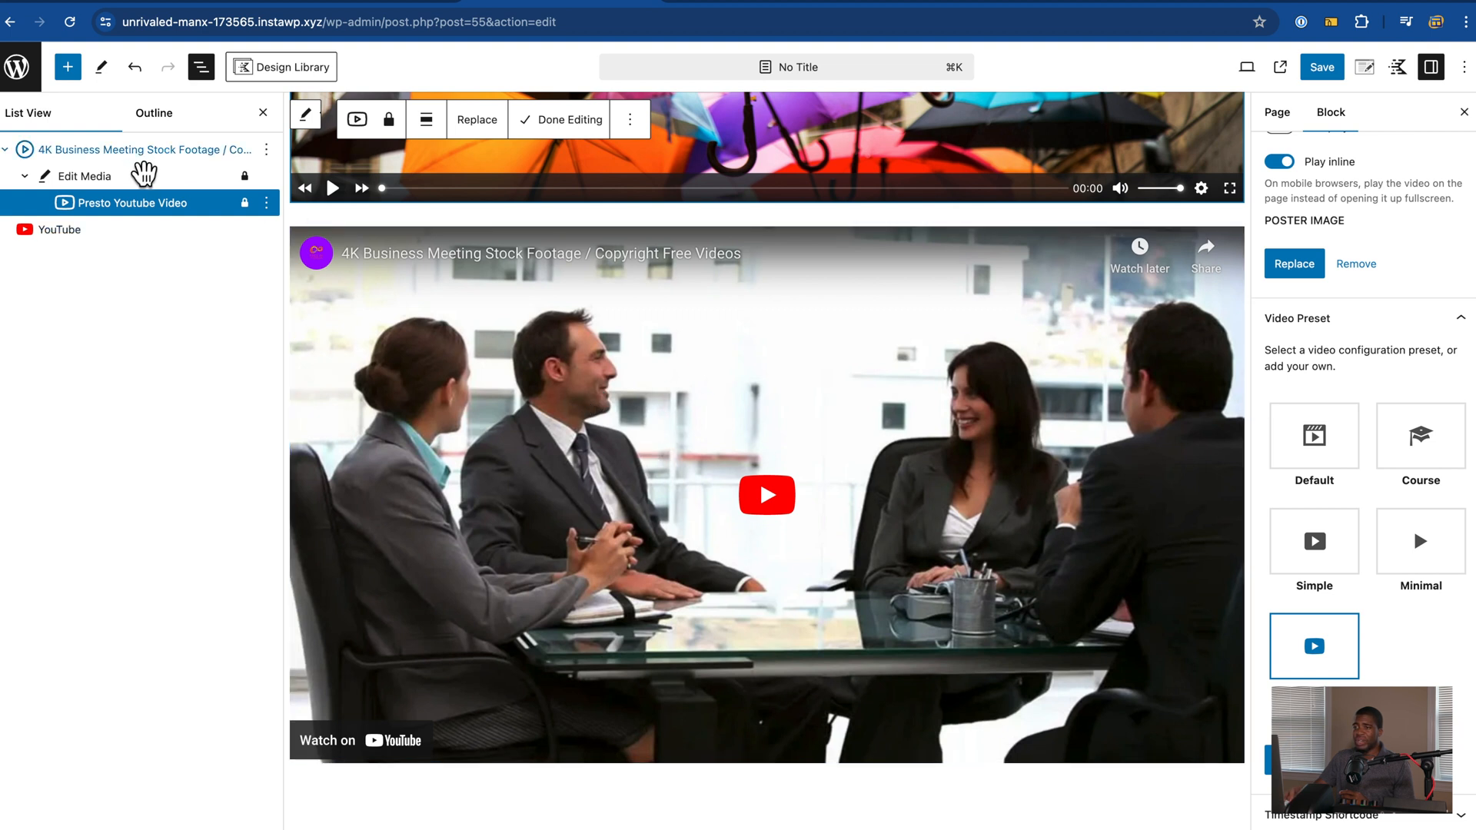
Step: Insert a core Video block into the post by searching the block inserter for 'v'
click(67, 67)
click(104, 163)
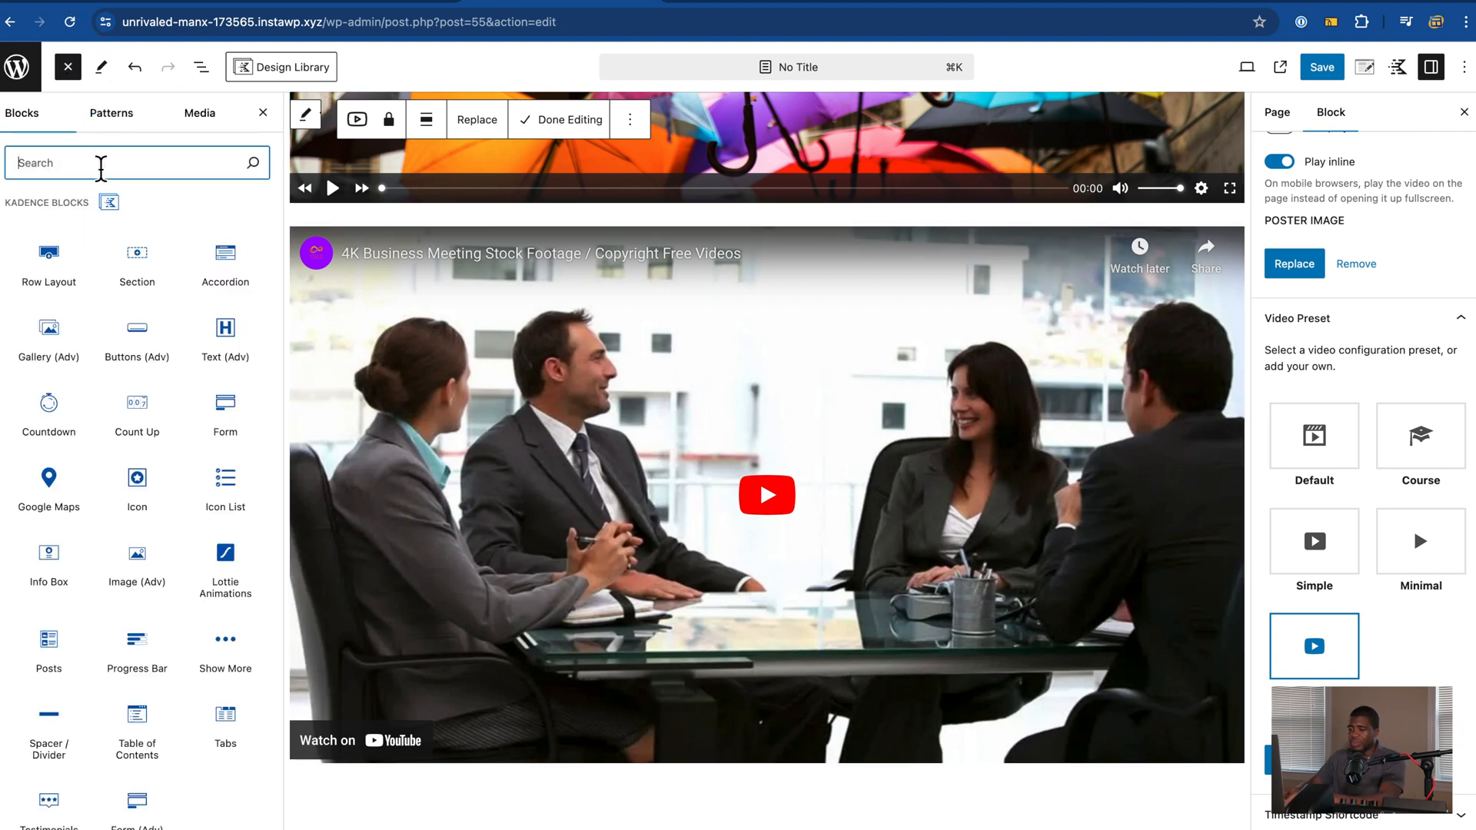
text(video)
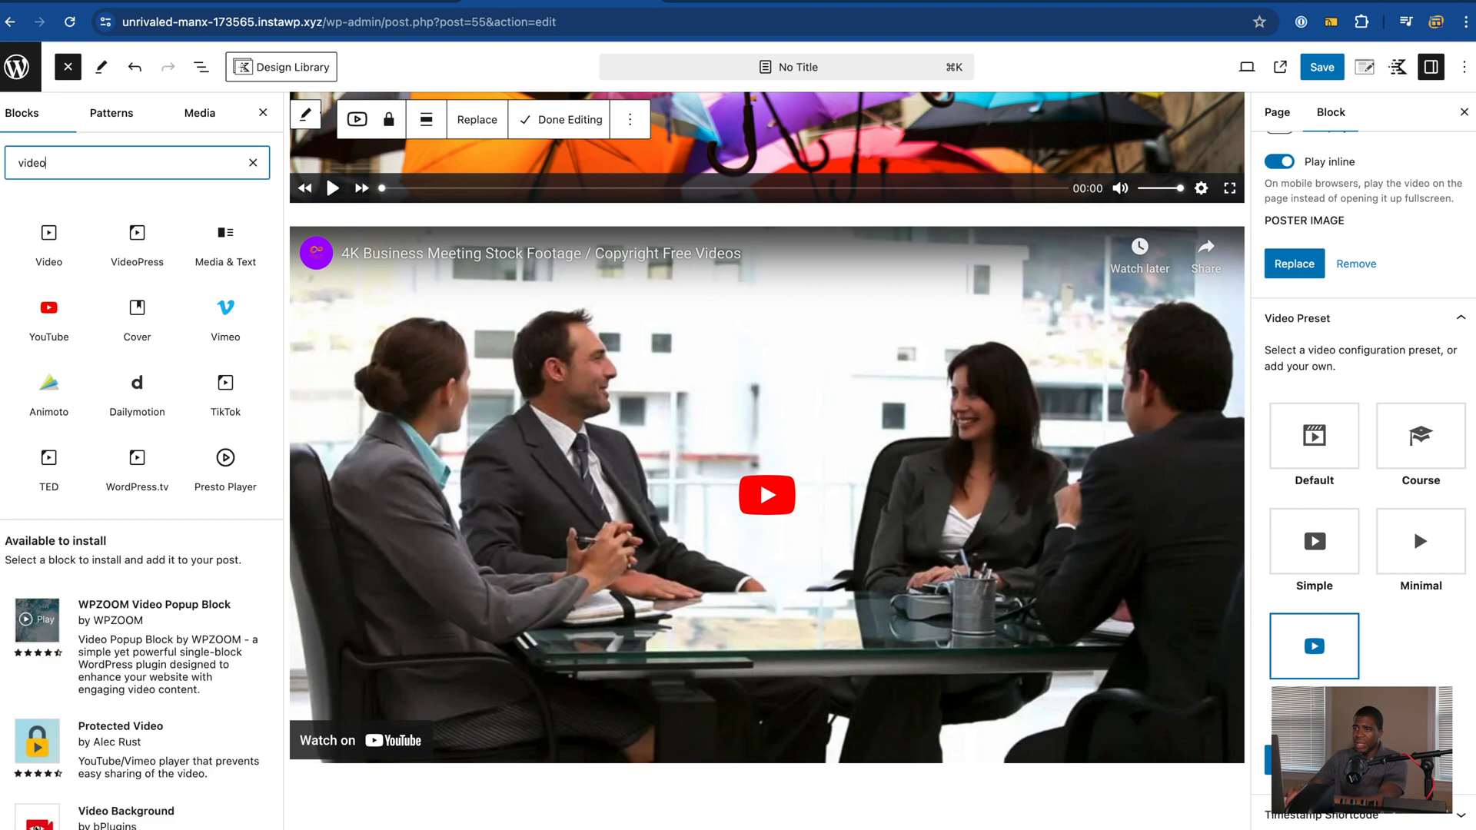
mouse_move(73, 276)
mouse_move(58, 323)
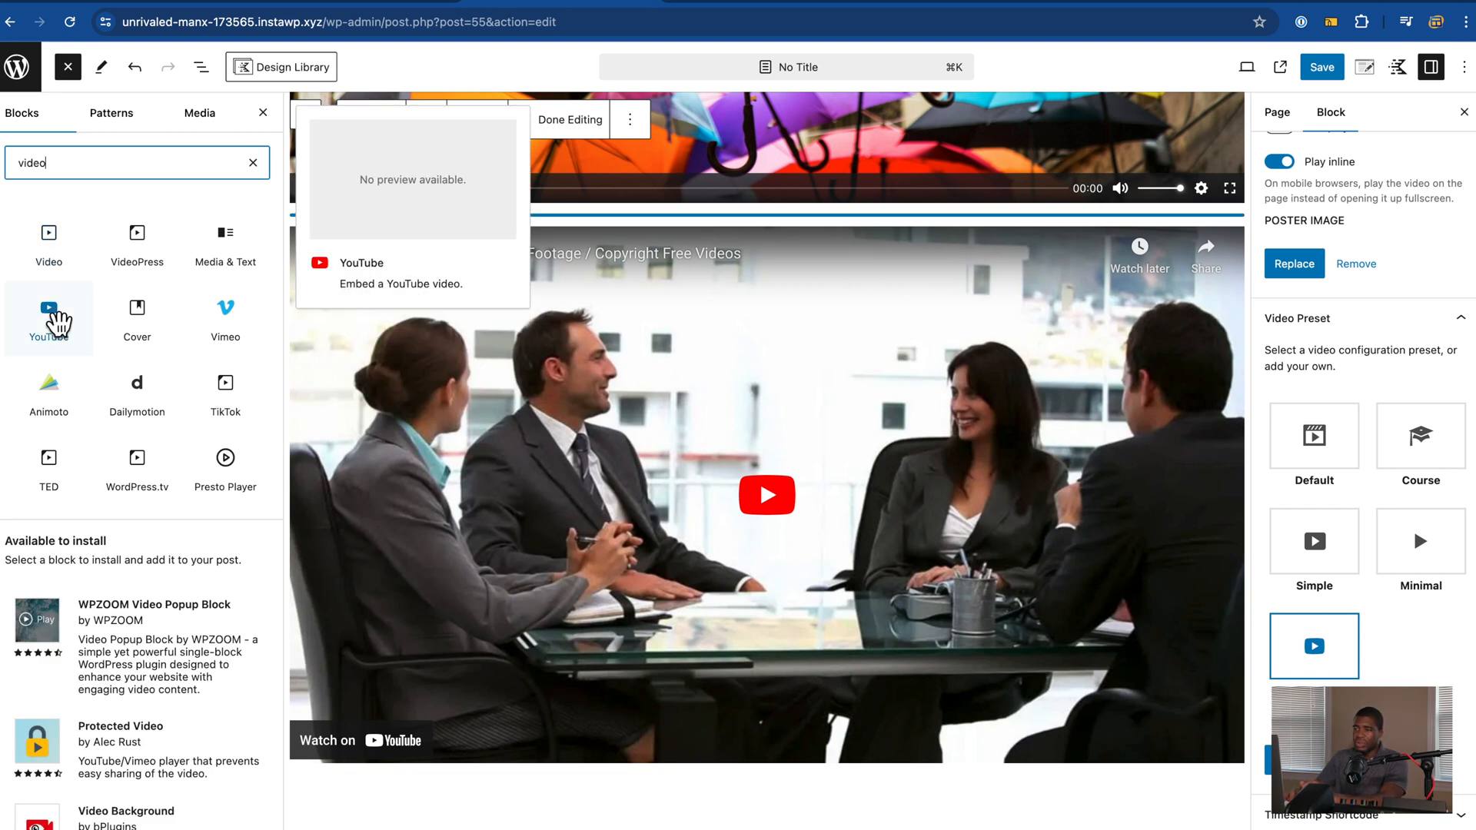
mouse_move(251, 329)
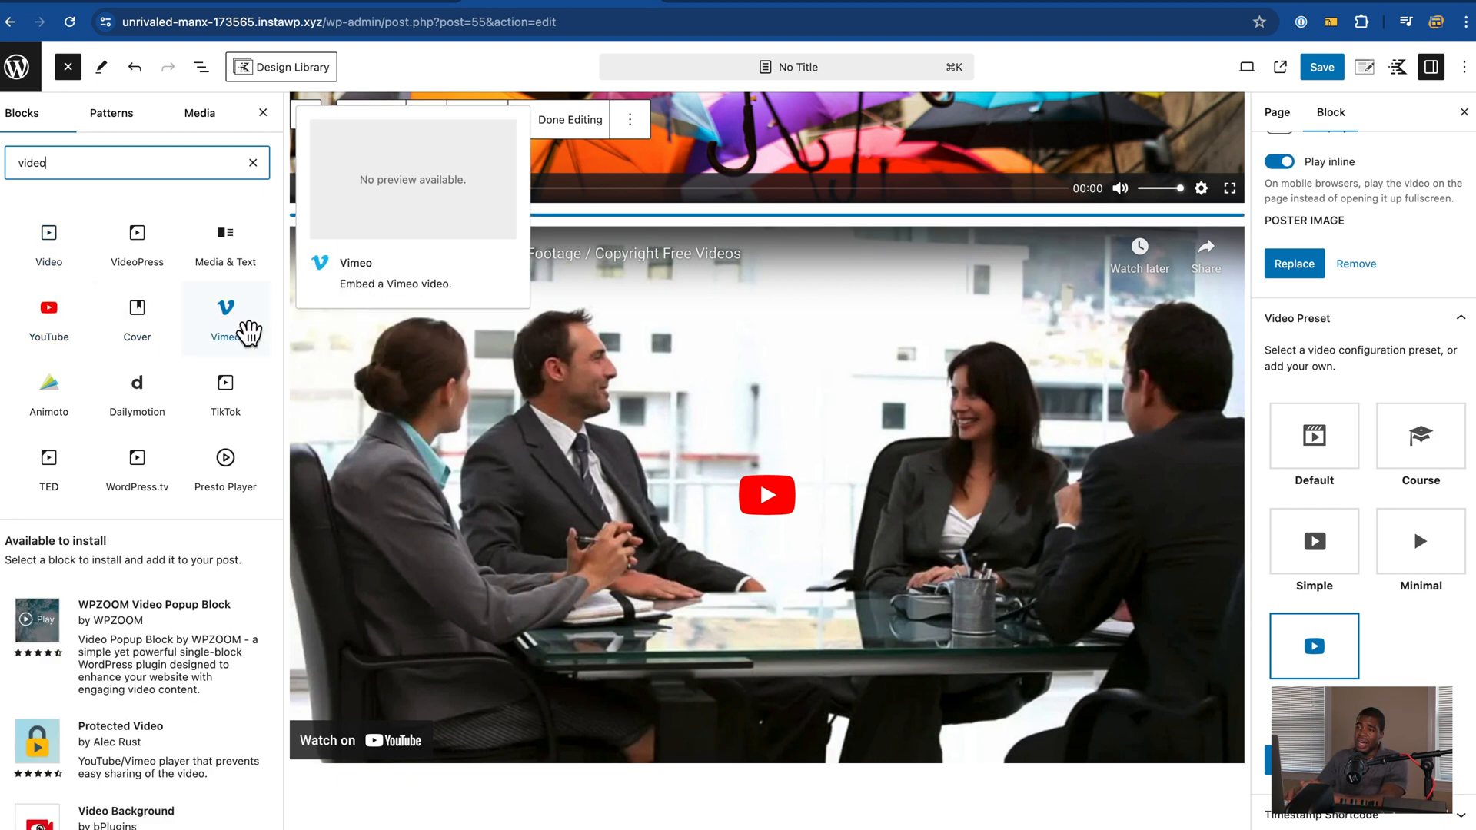
click(49, 239)
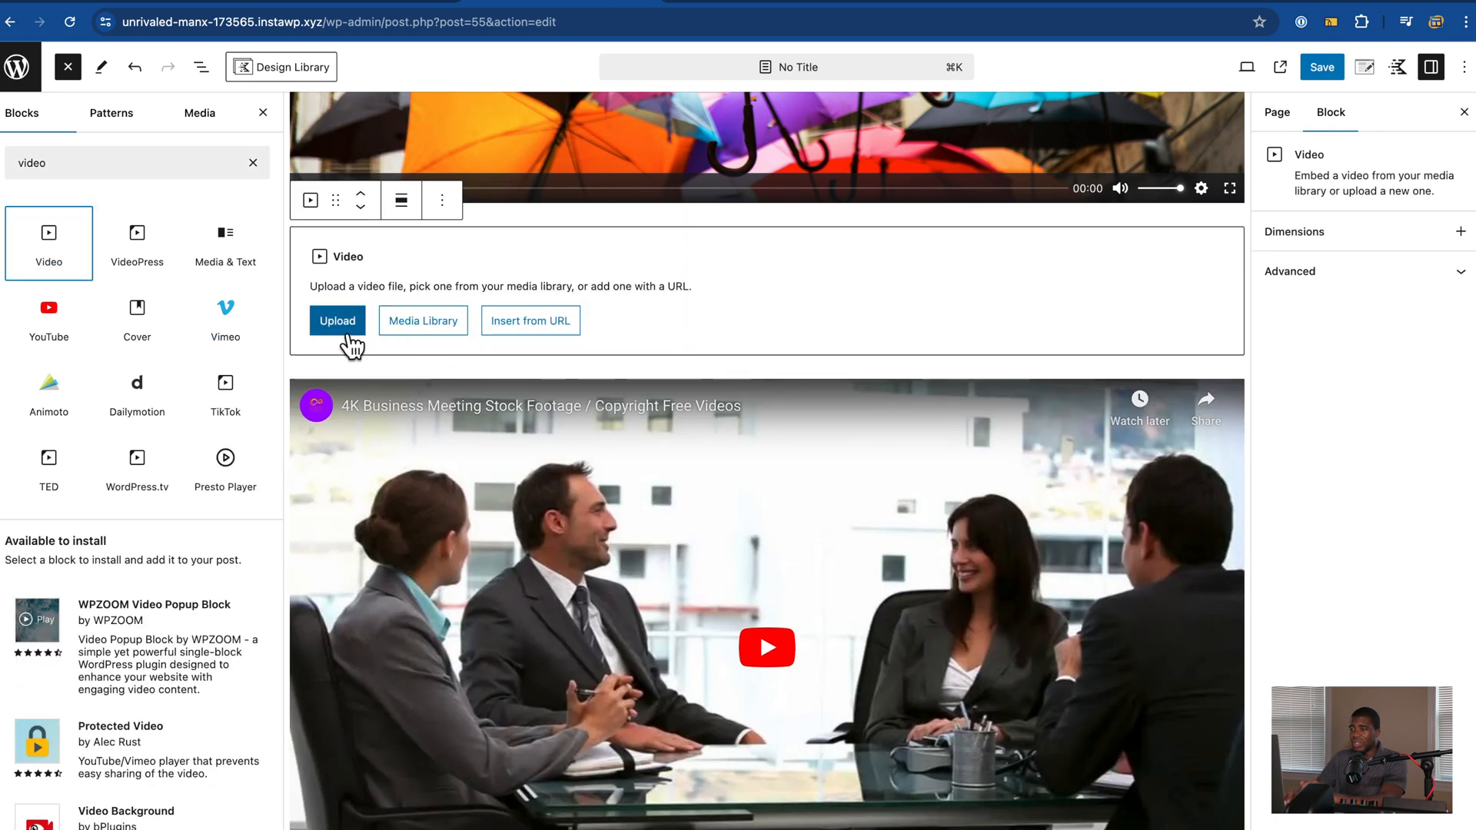
Step: Embed the YouTube business meeting video in the block from its pasted URL
click(537, 339)
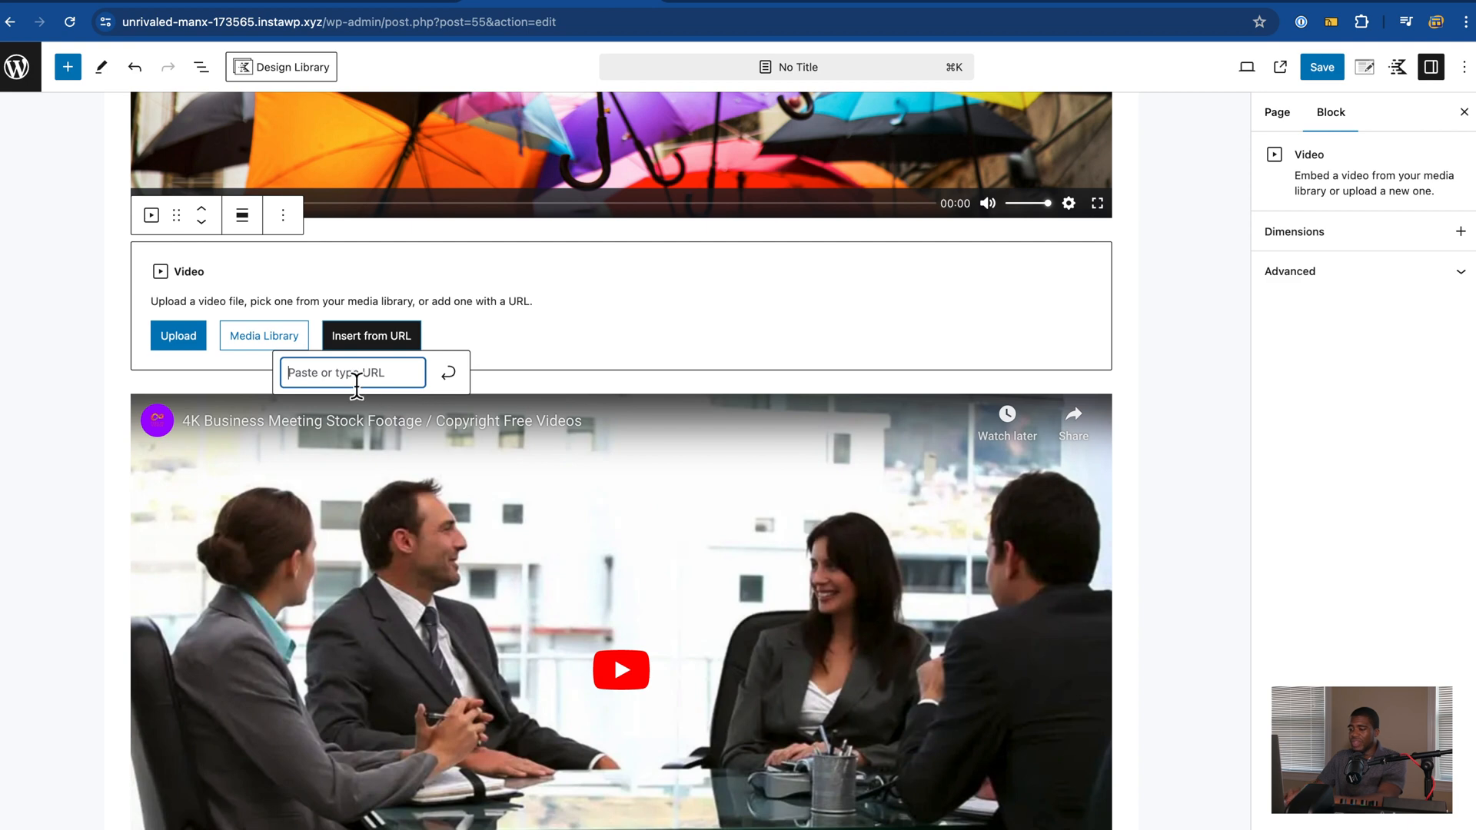
key(super+v)
click(454, 377)
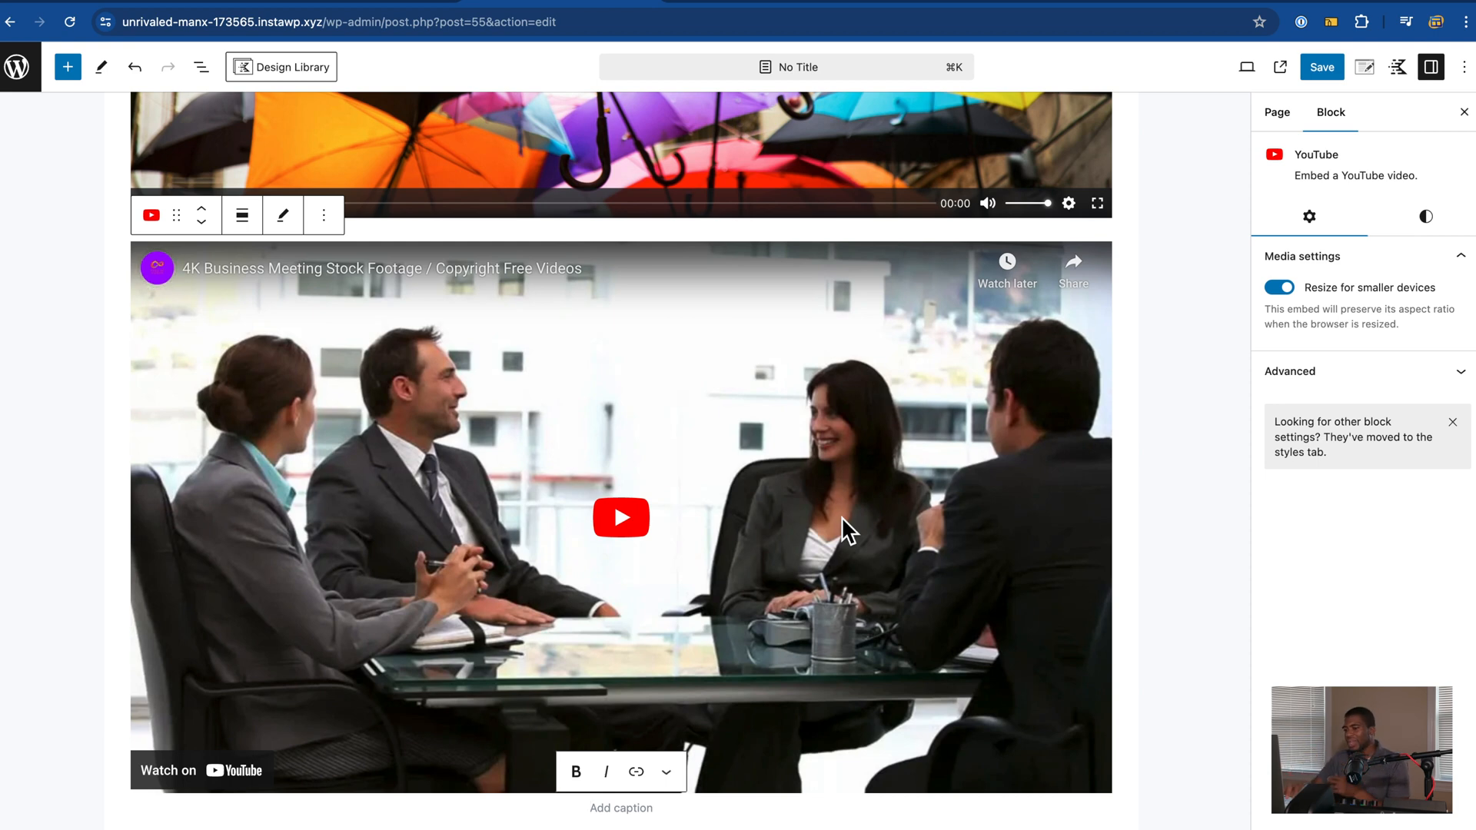
scroll(842, 517, down, 5)
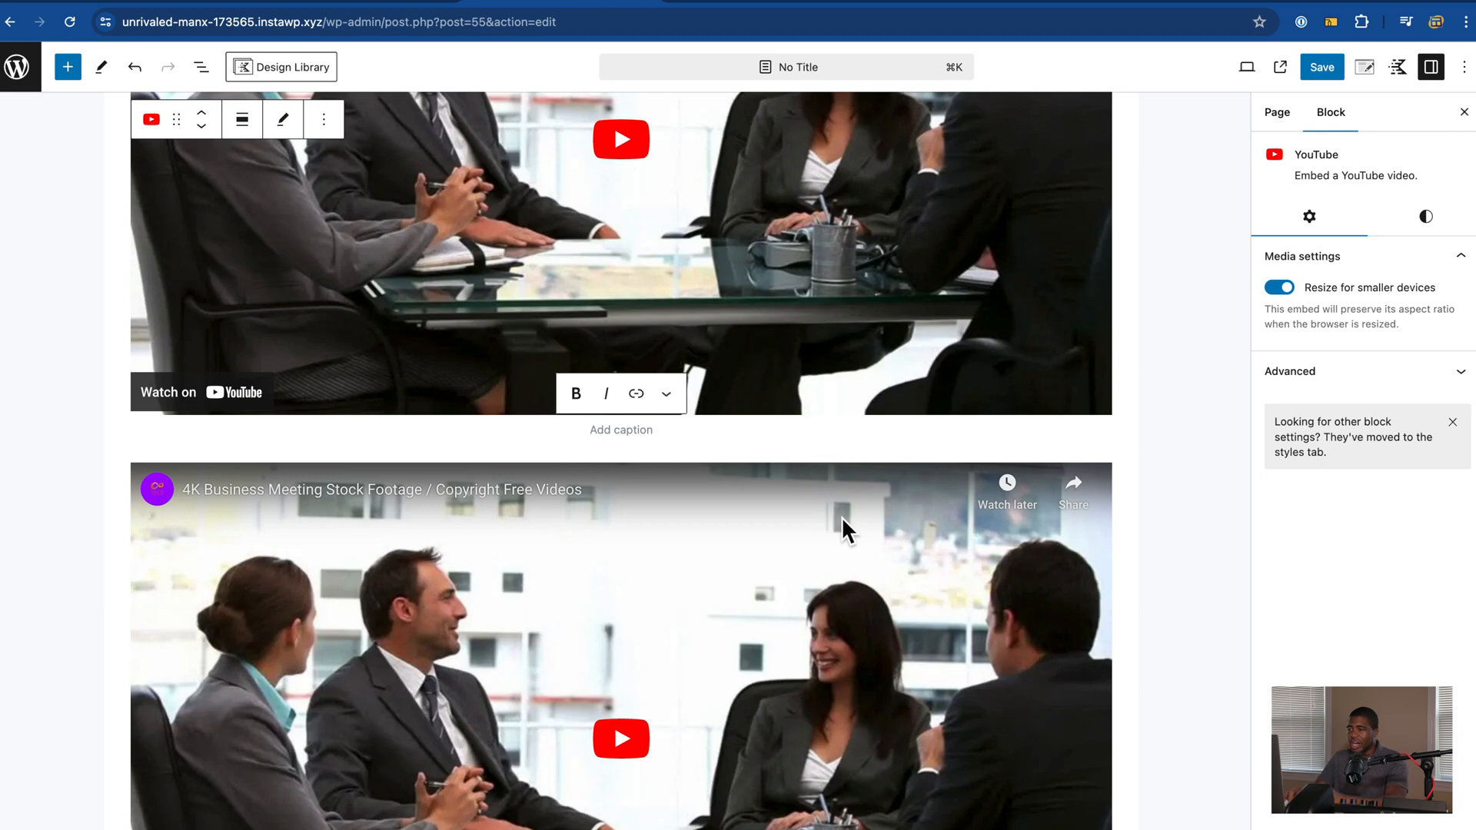
scroll(841, 516, up, 8)
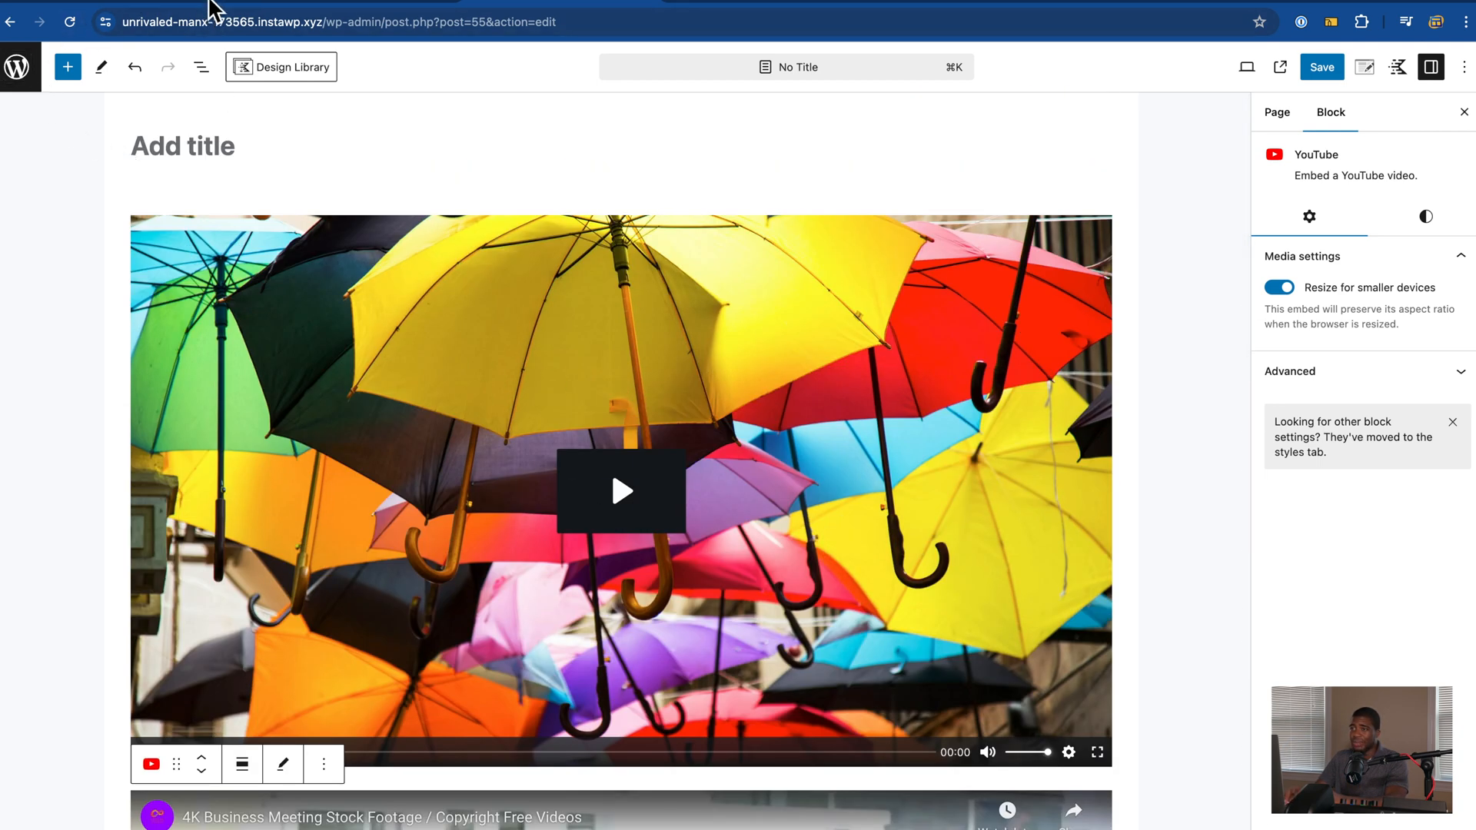
click(215, 6)
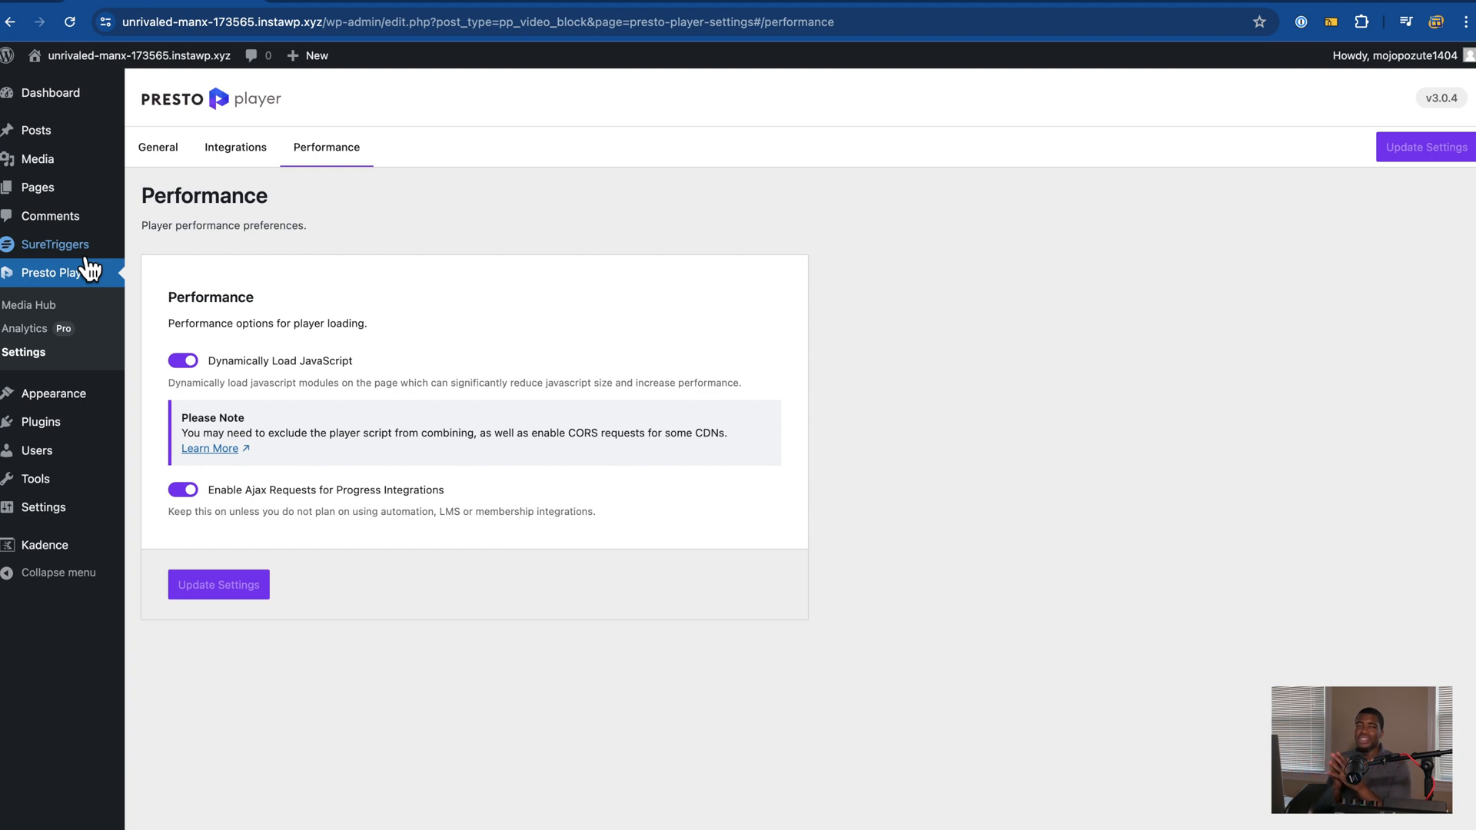
Step: Start SureTriggers setup from the WordPress sidebar and authorize the account connection
click(86, 257)
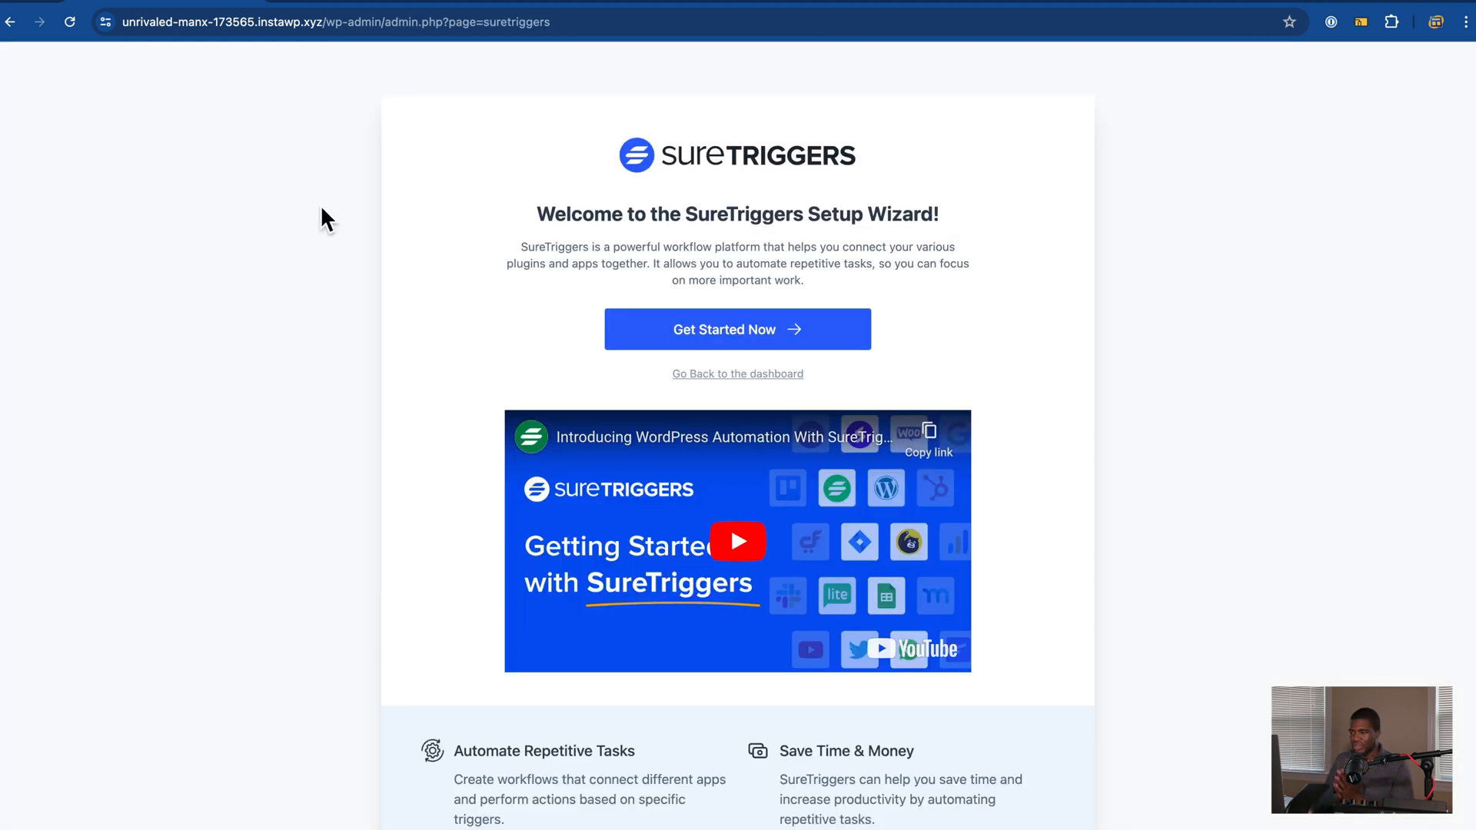
scroll(339, 234, down, 2)
scroll(338, 234, up, 2)
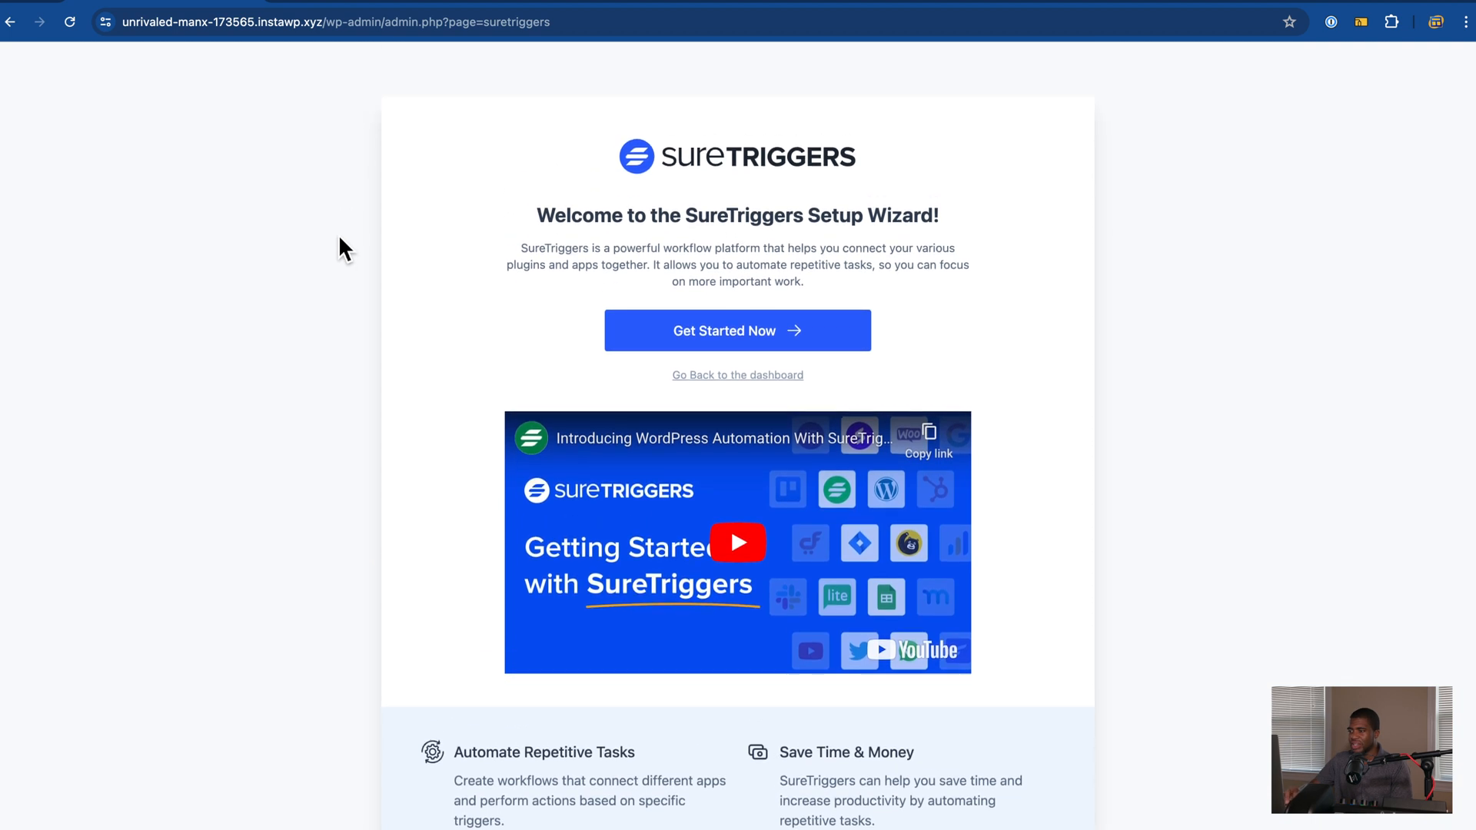
click(805, 337)
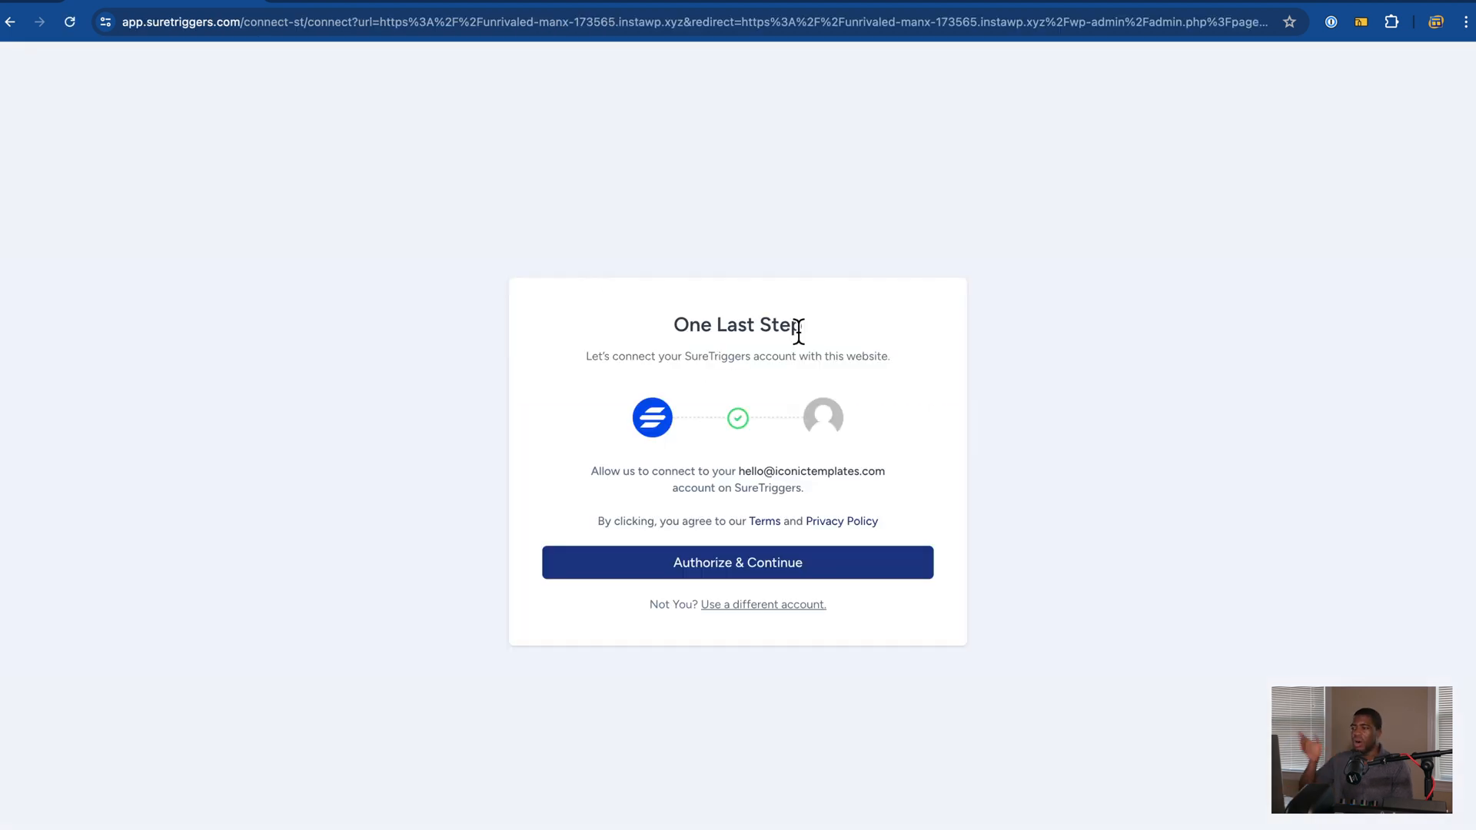
click(750, 570)
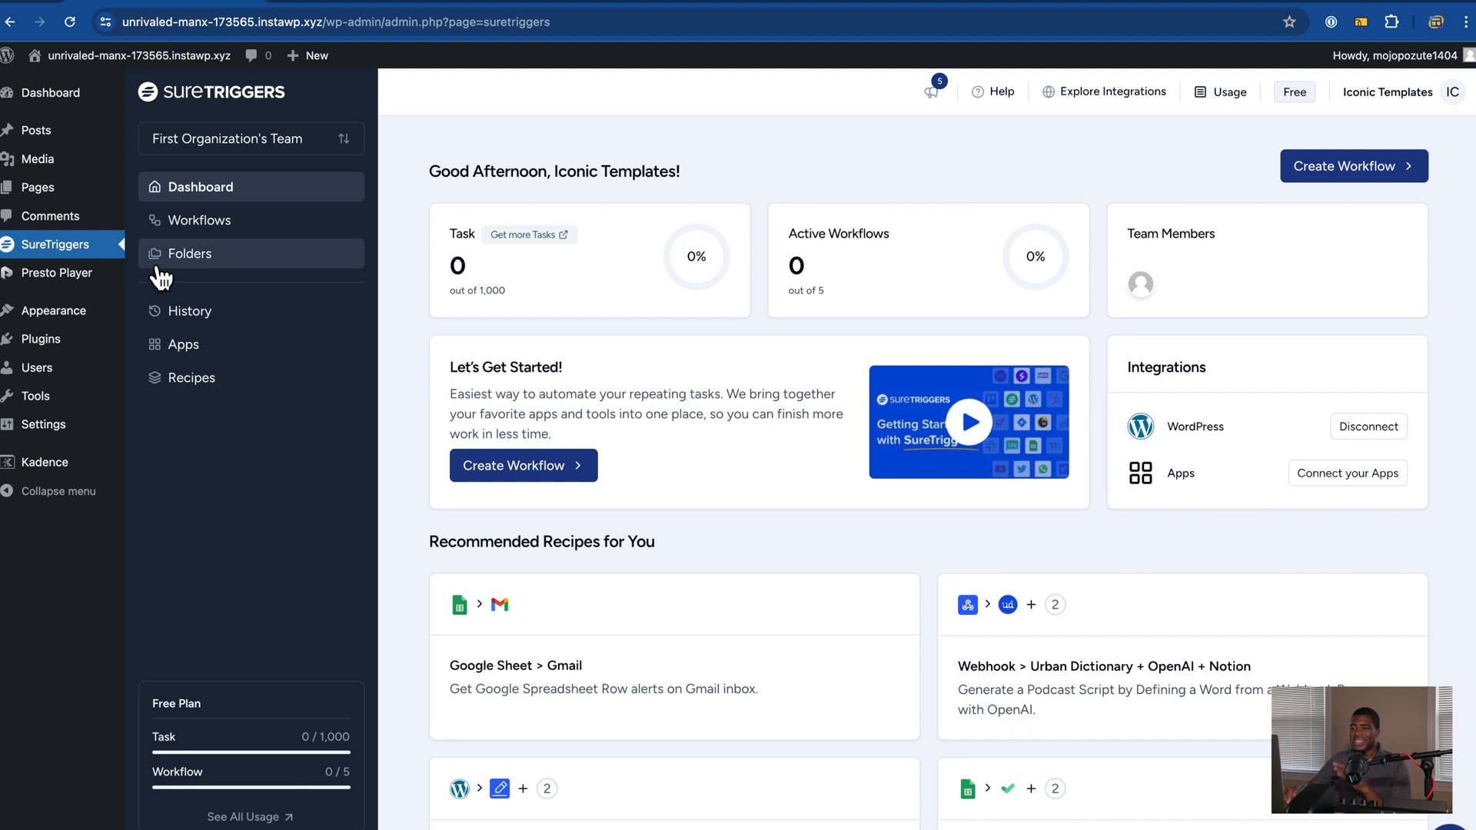
mouse_move(127, 304)
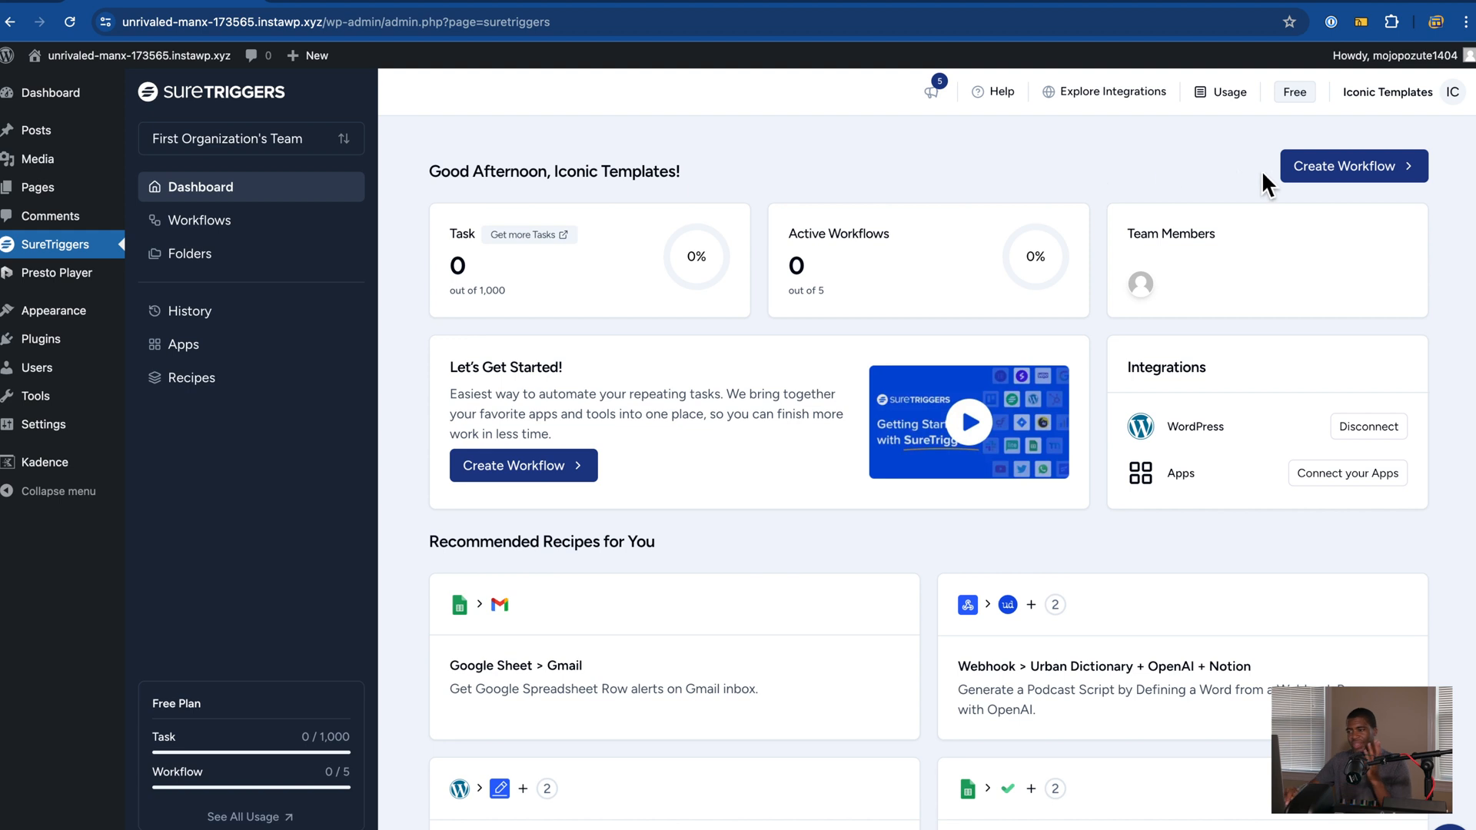
Step: Open the Create Workflow dropdown at the top right of the SureTriggers dashboard
click(1311, 173)
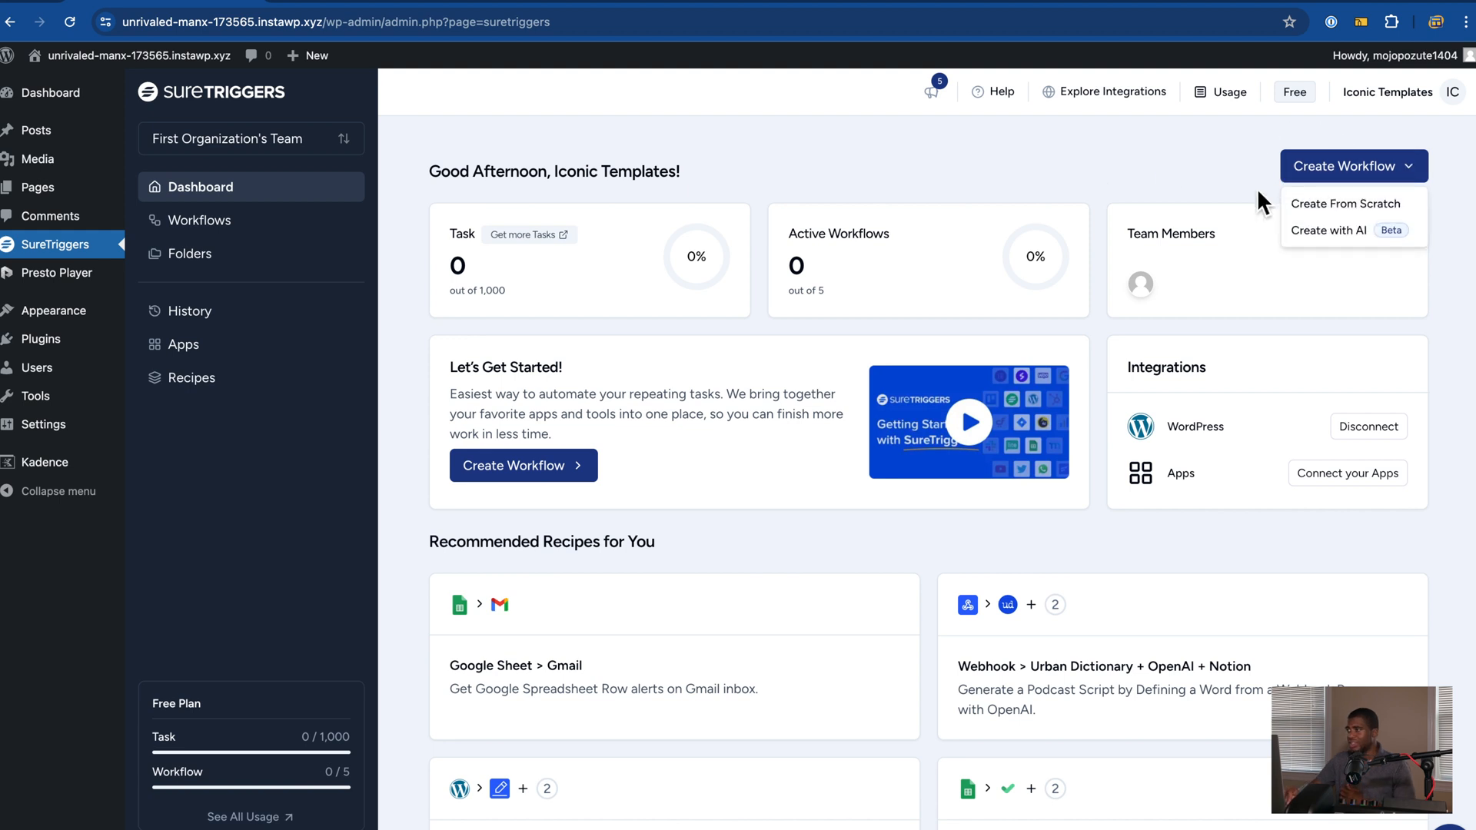
Step: Create a blank workflow from scratch named 'Test Auto'
click(1322, 204)
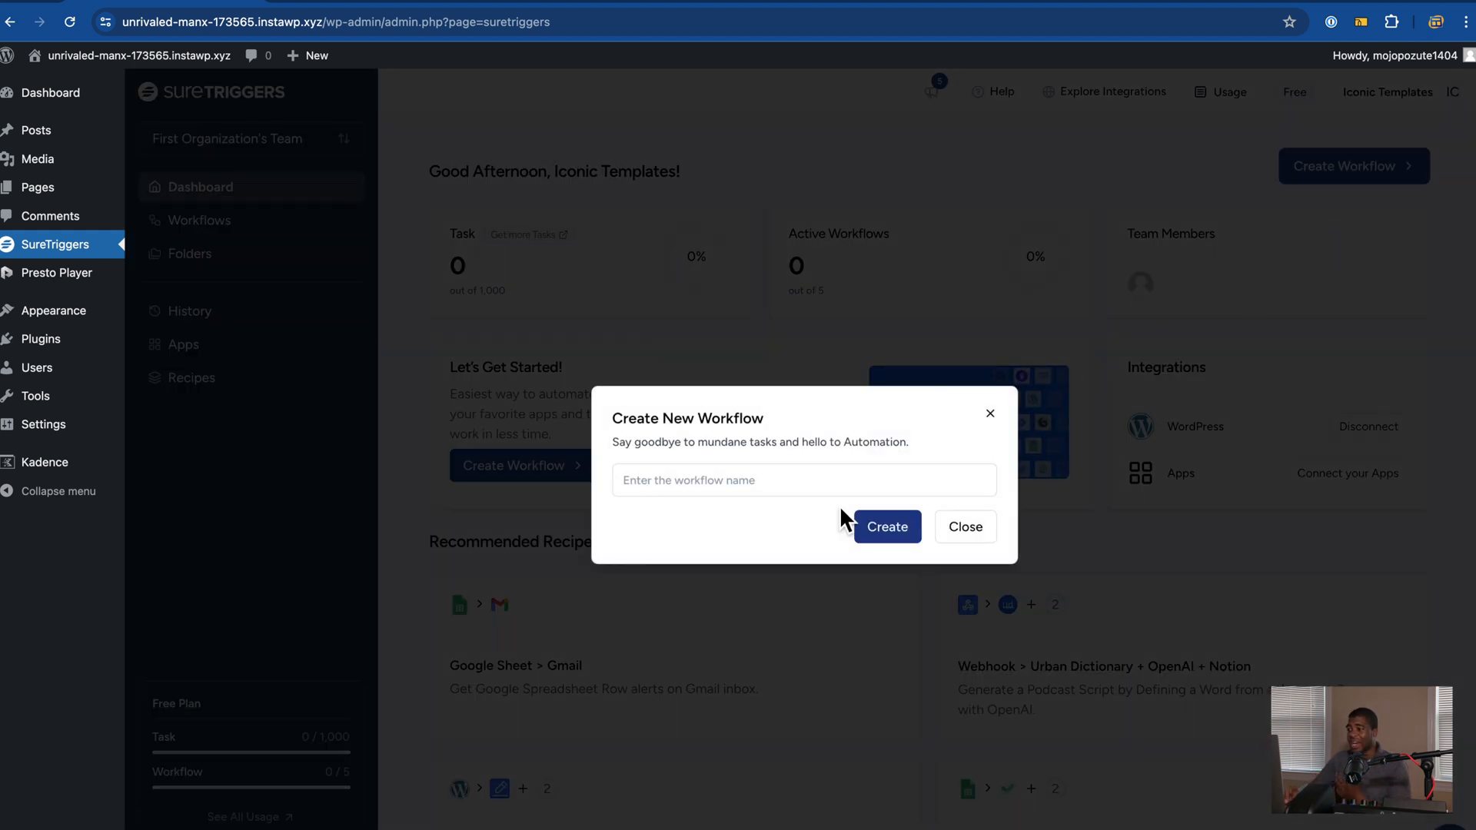
click(817, 492)
text(Test A)
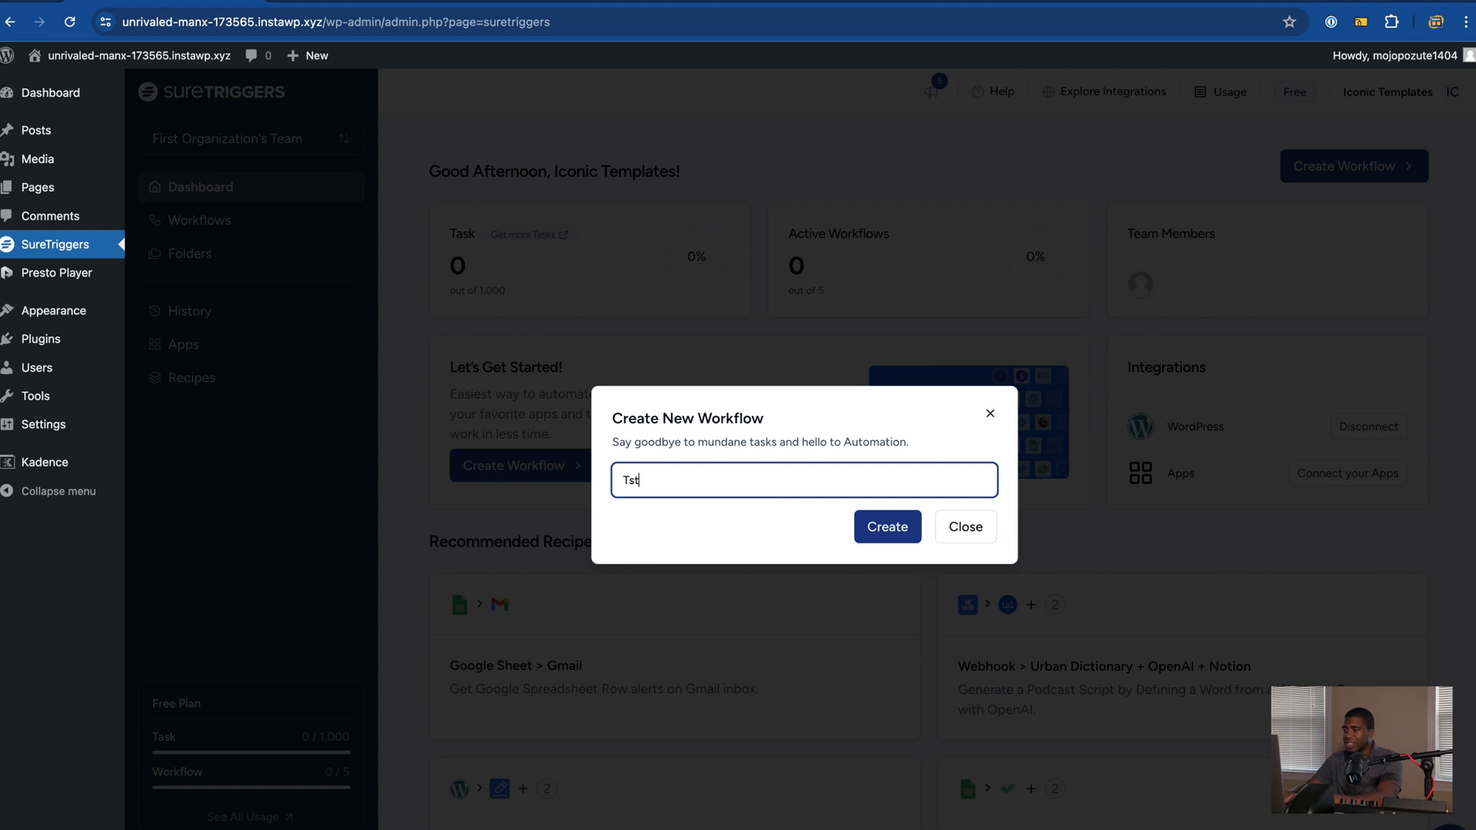
text(uto)
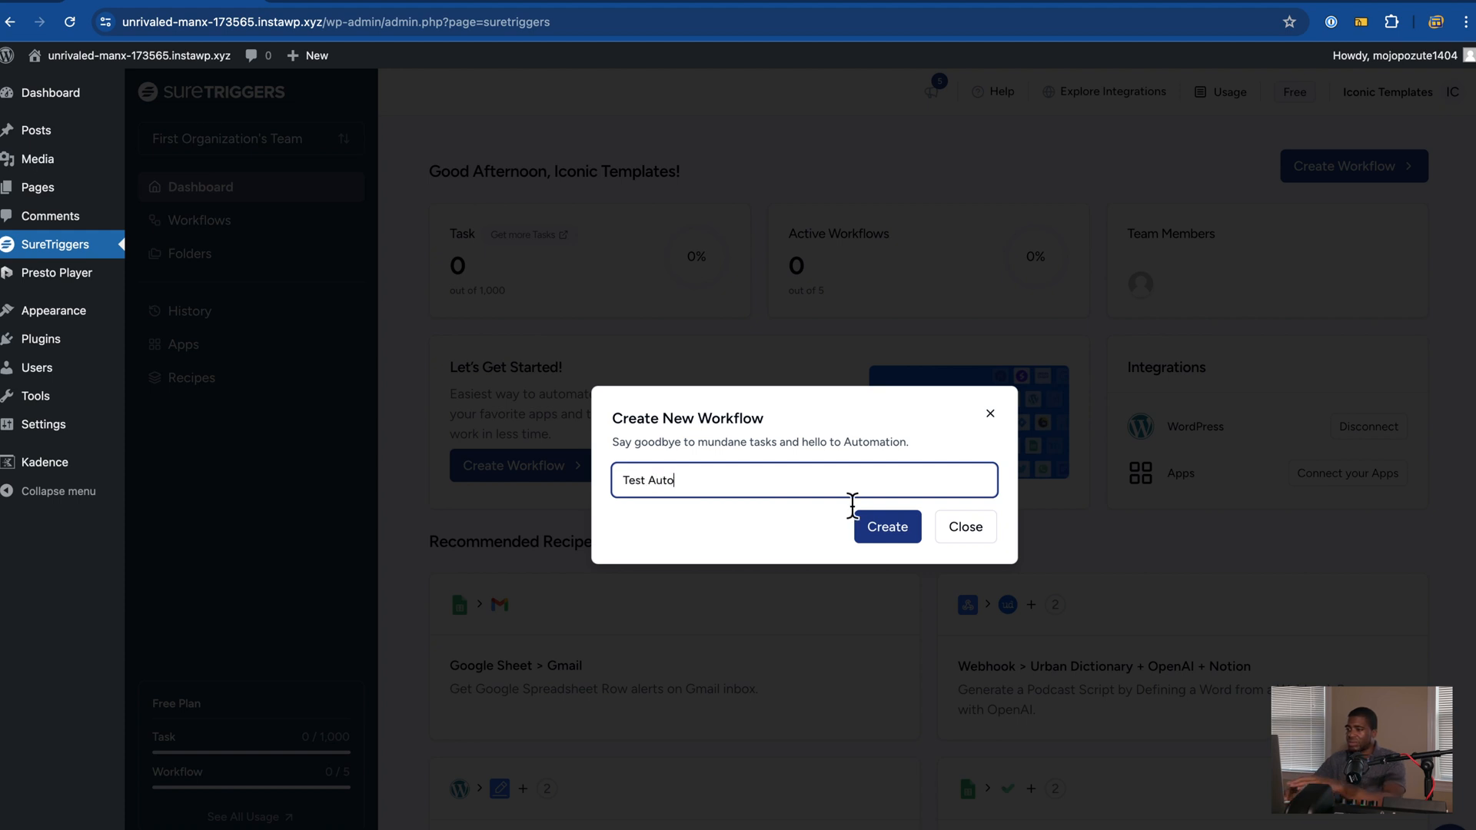
click(865, 535)
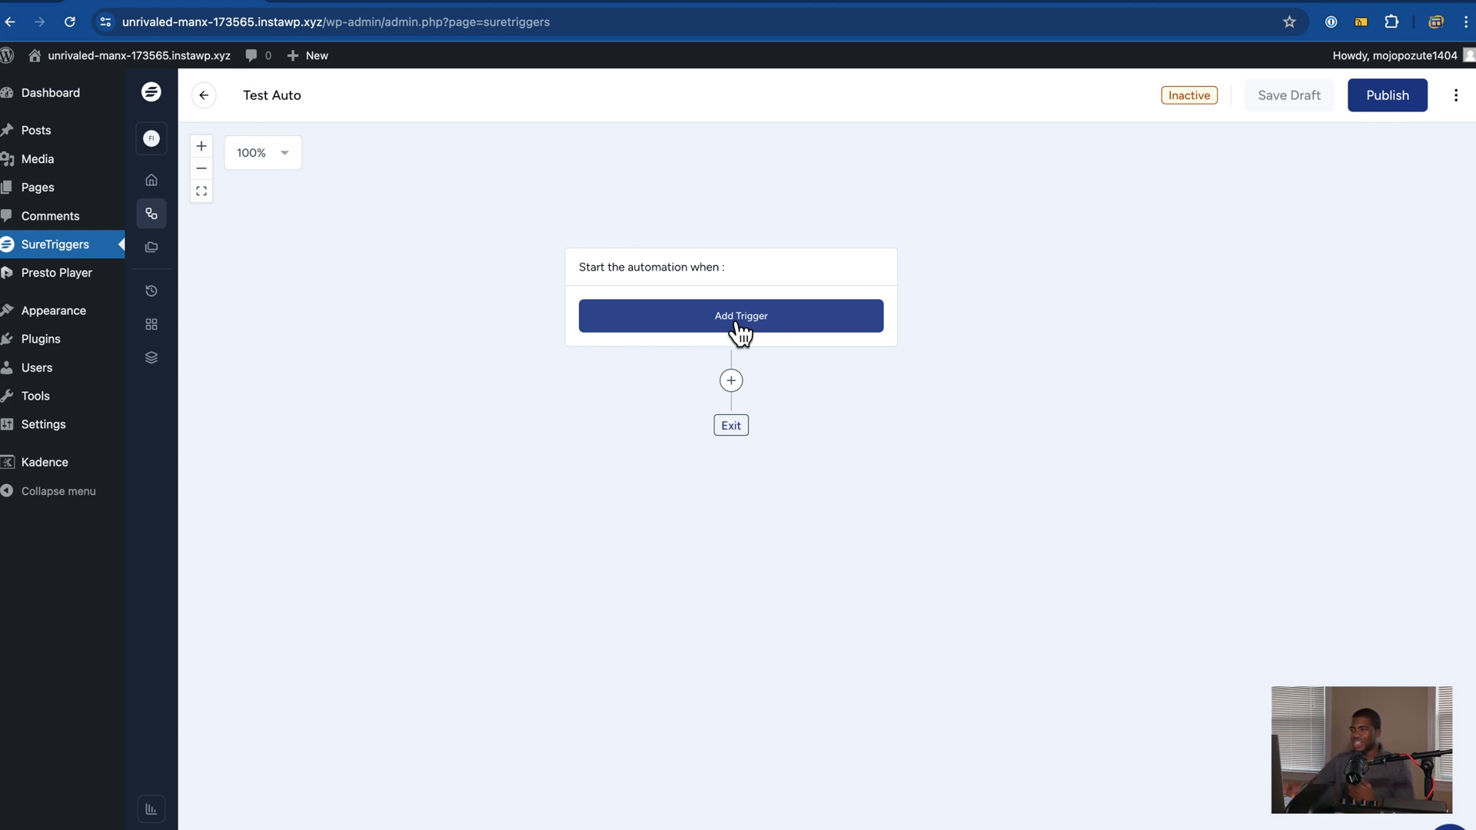
click(740, 330)
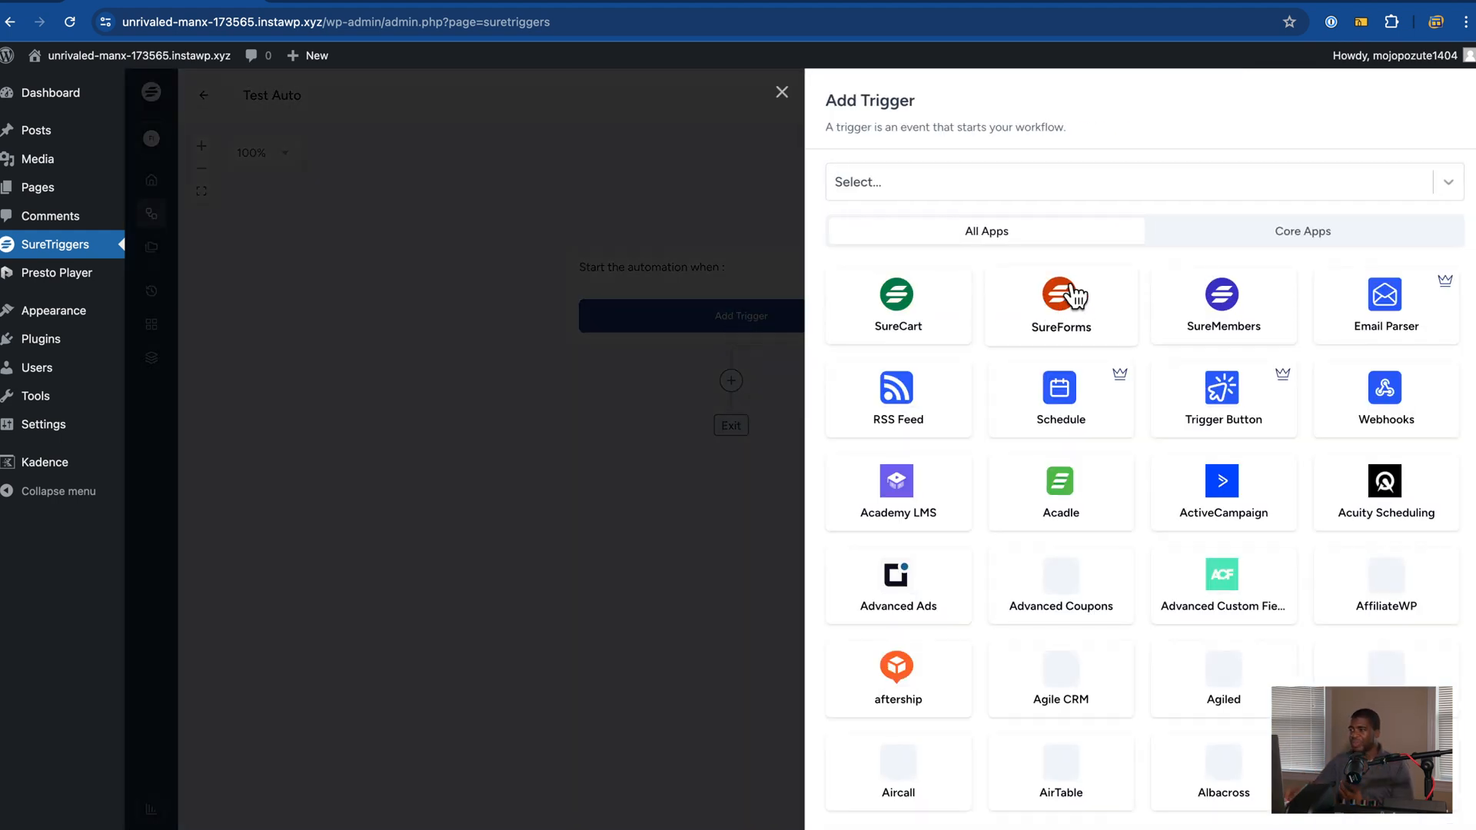
Step: Search the trigger apps for 'kadence' and select Kadence Forms as the trigger app
scroll(1084, 409, down, 2)
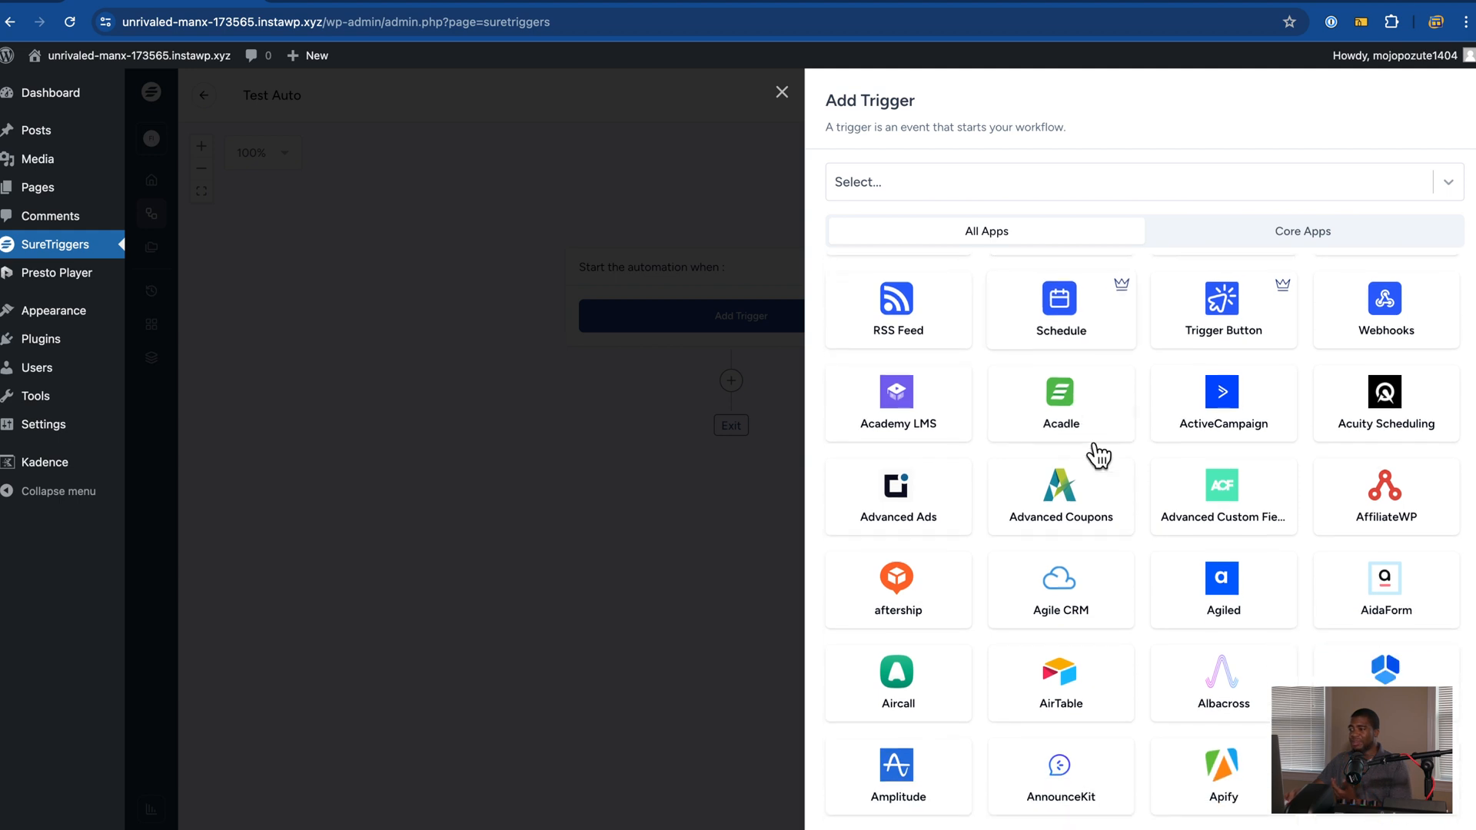
scroll(1107, 538, down, 1)
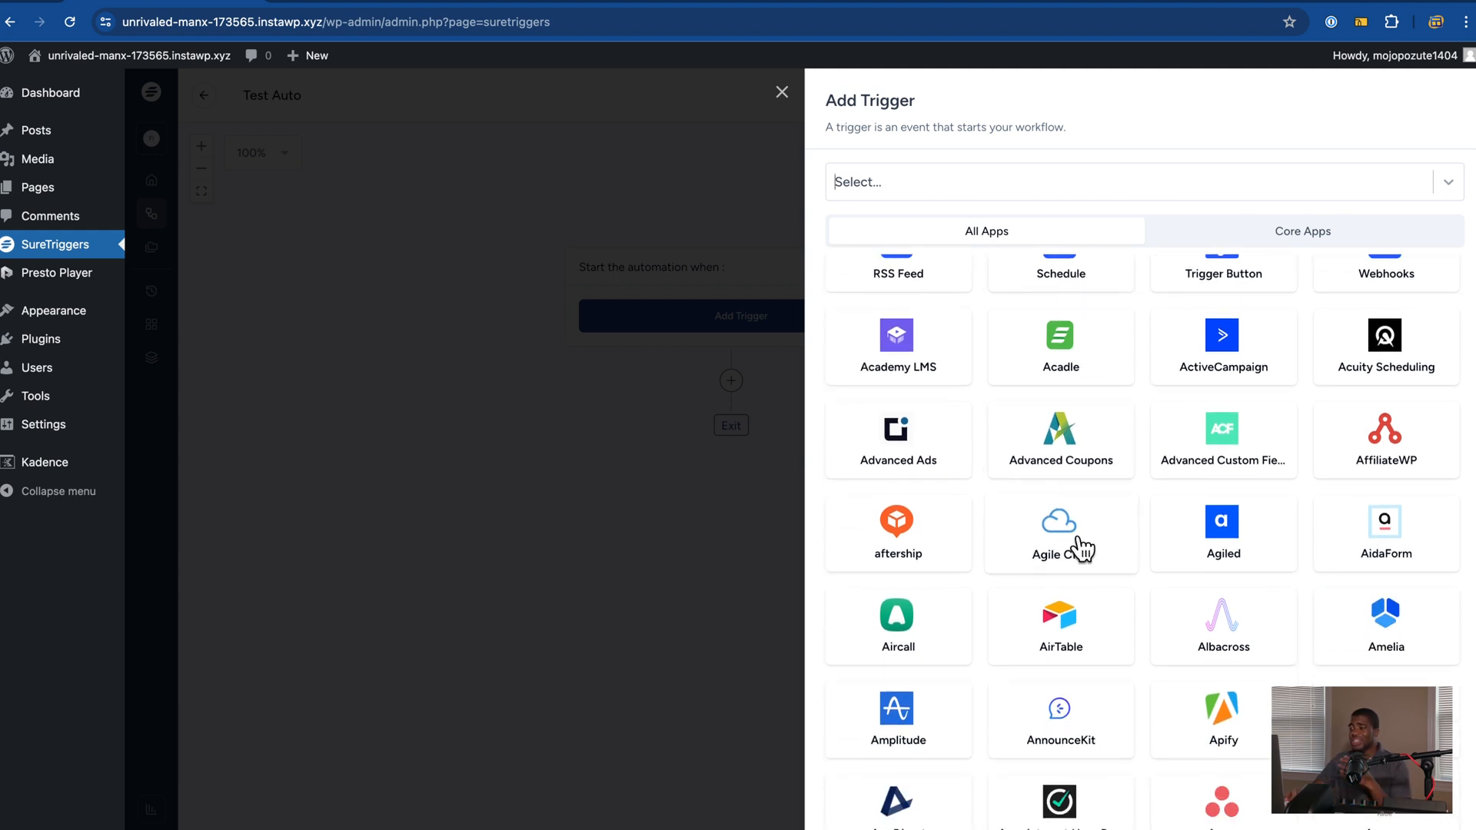
scroll(1084, 548, down, 1)
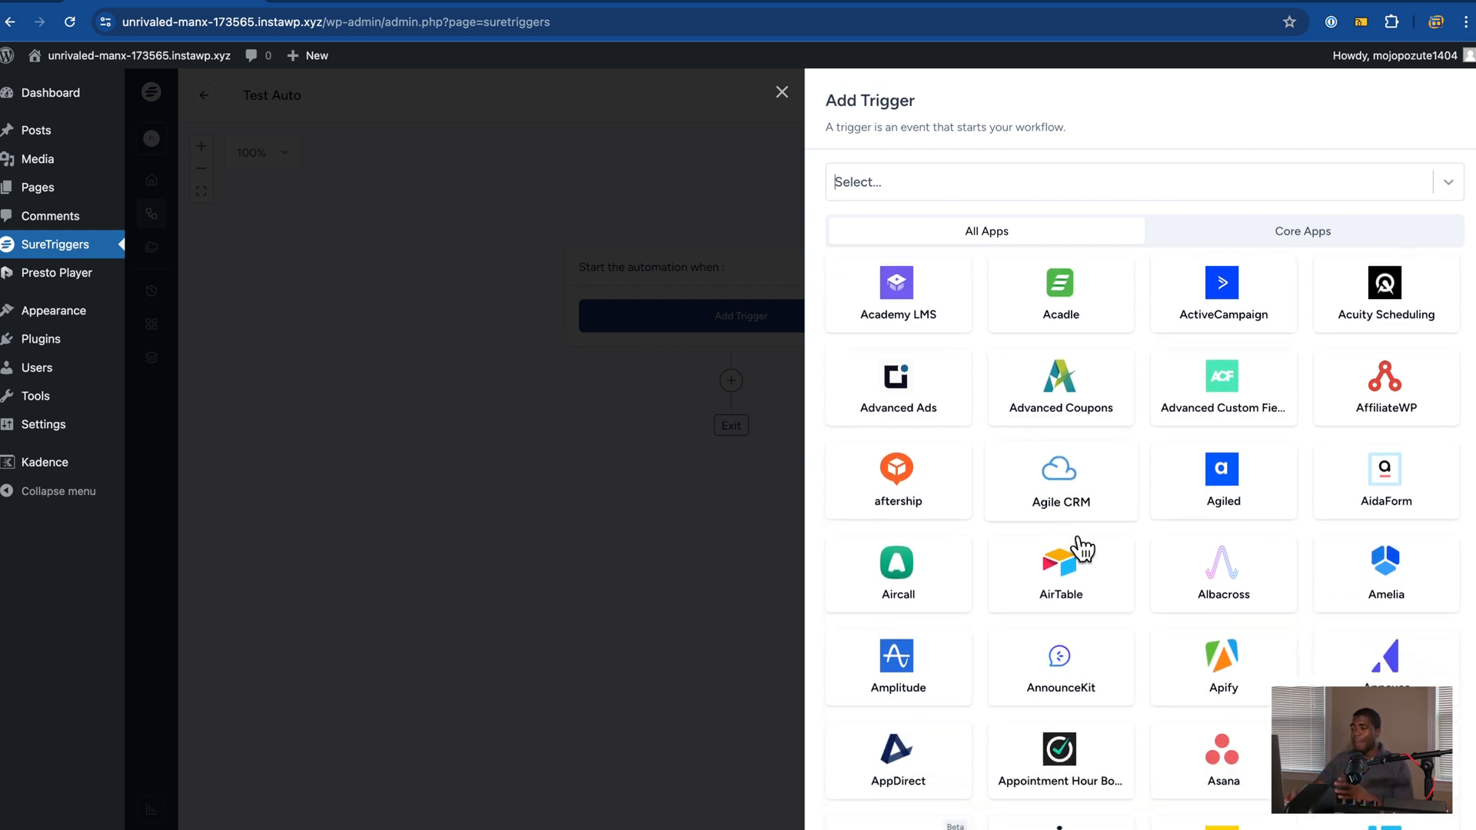
scroll(1084, 548, down, 1)
scroll(1084, 546, up, 3)
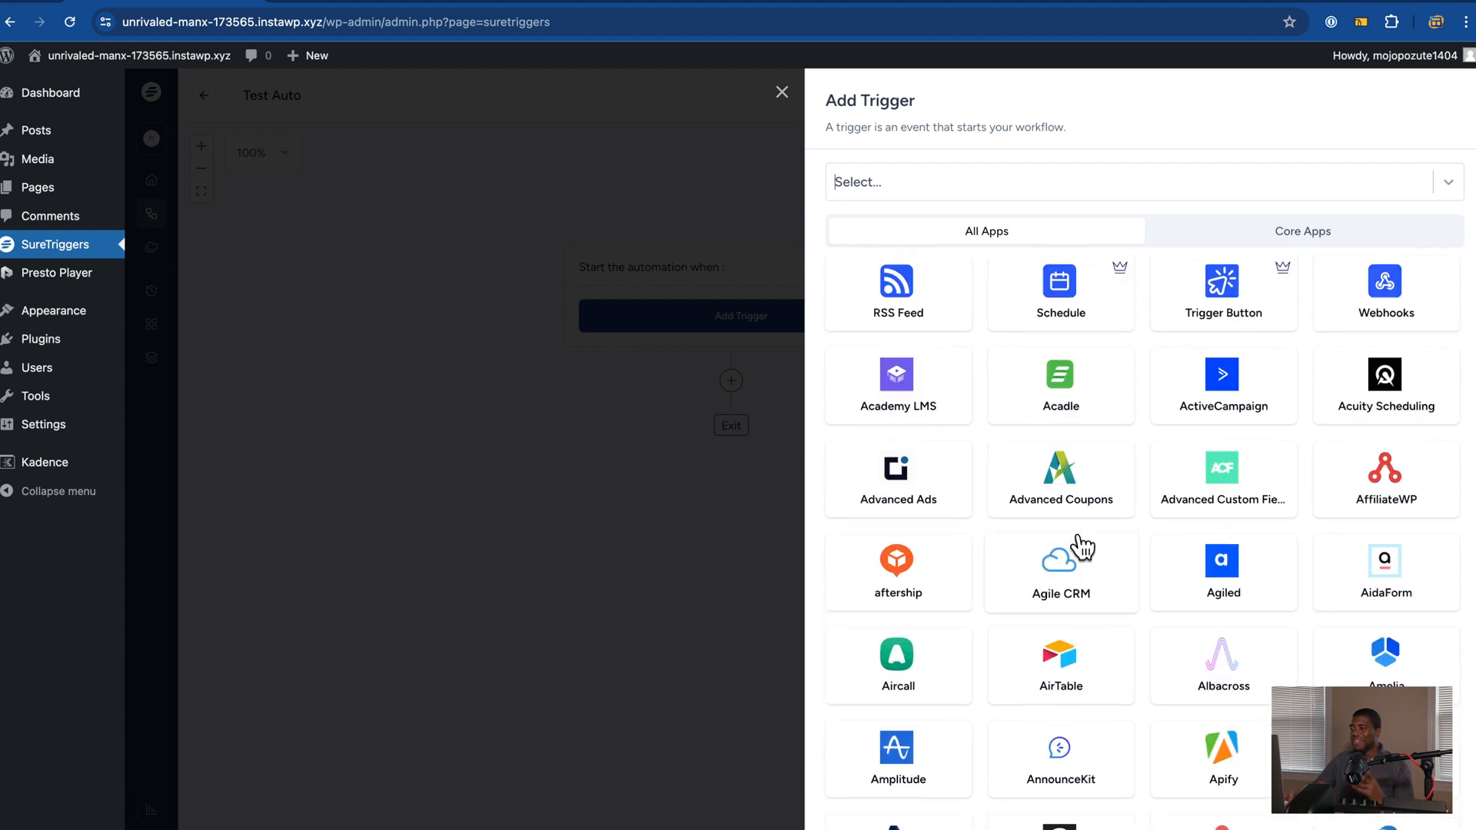
scroll(1084, 547, up, 2)
text(kadence)
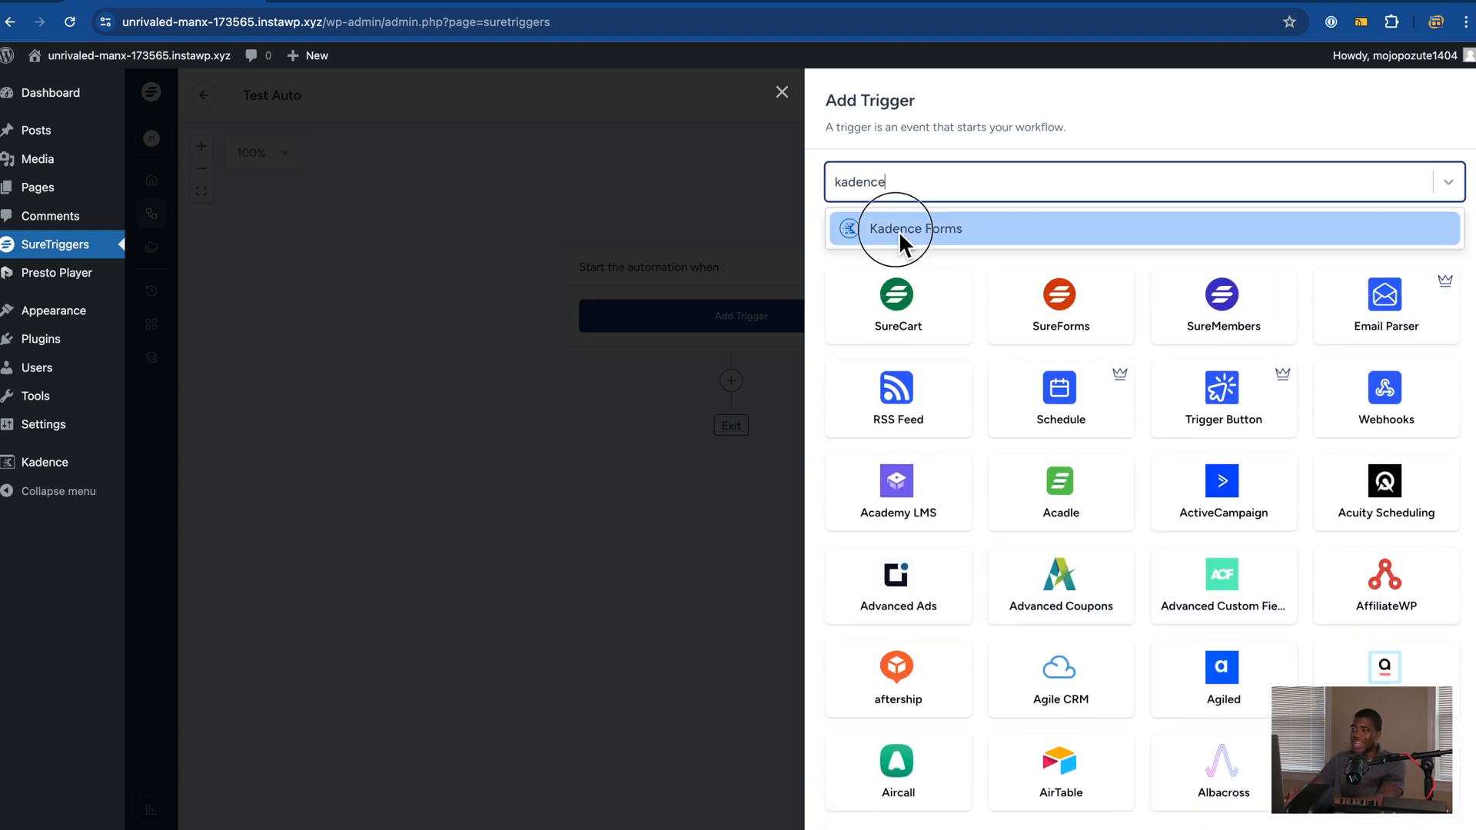
click(898, 231)
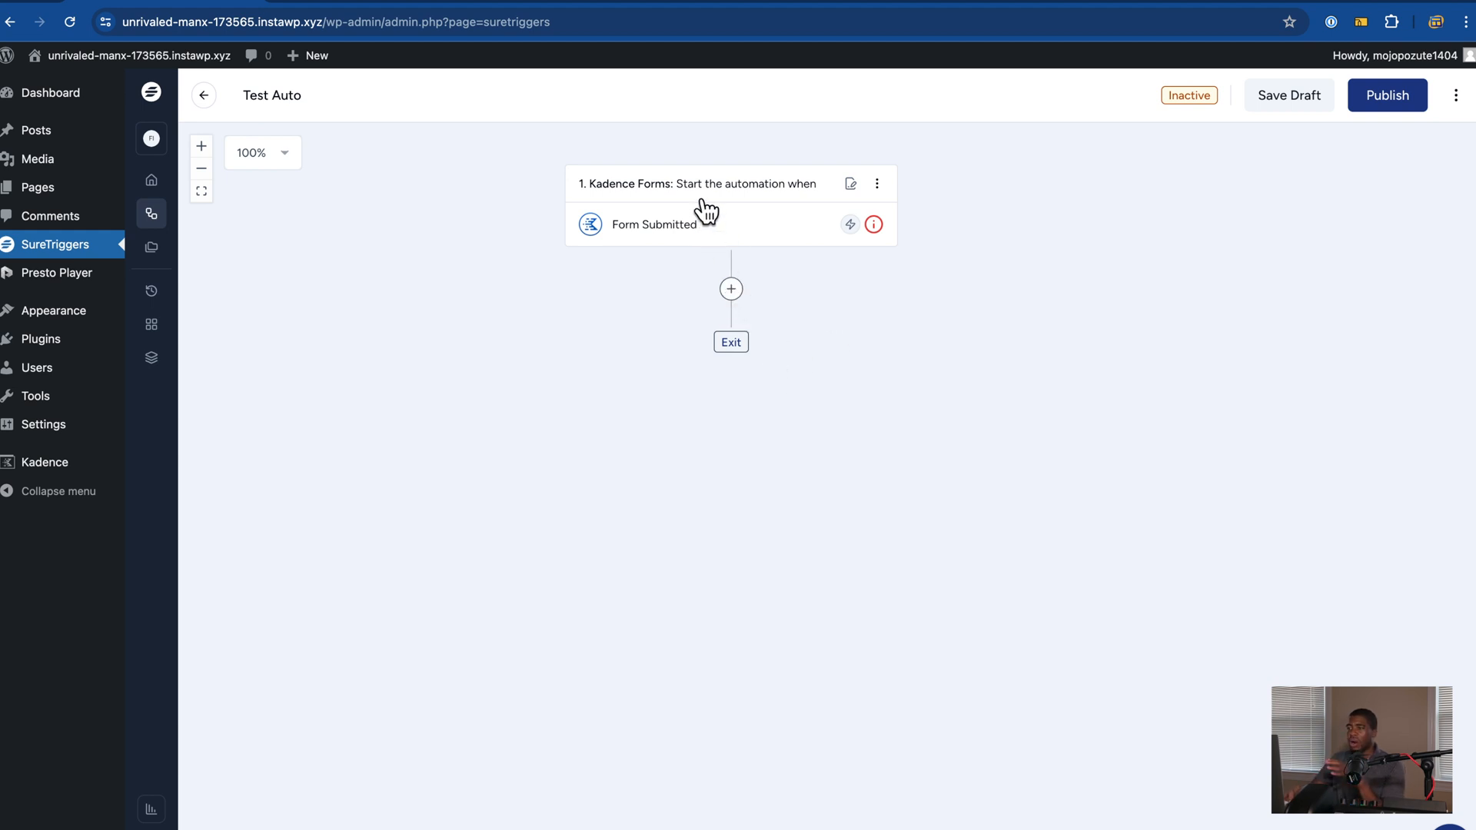
Step: Add an action step after the Kadence Forms trigger and choose ActiveCampaign as its app
click(744, 296)
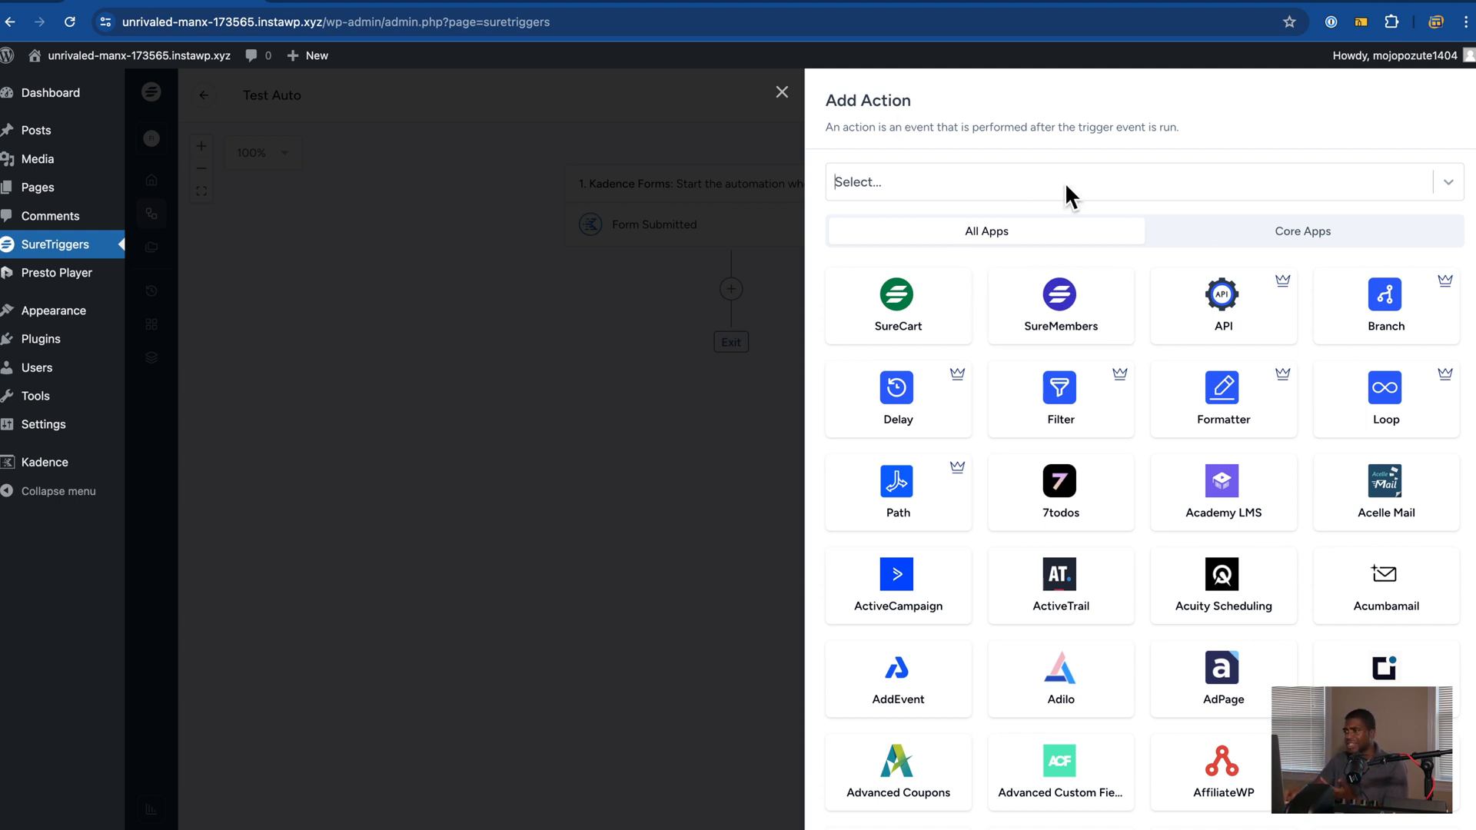
mouse_move(927, 423)
scroll(926, 422, down, 3)
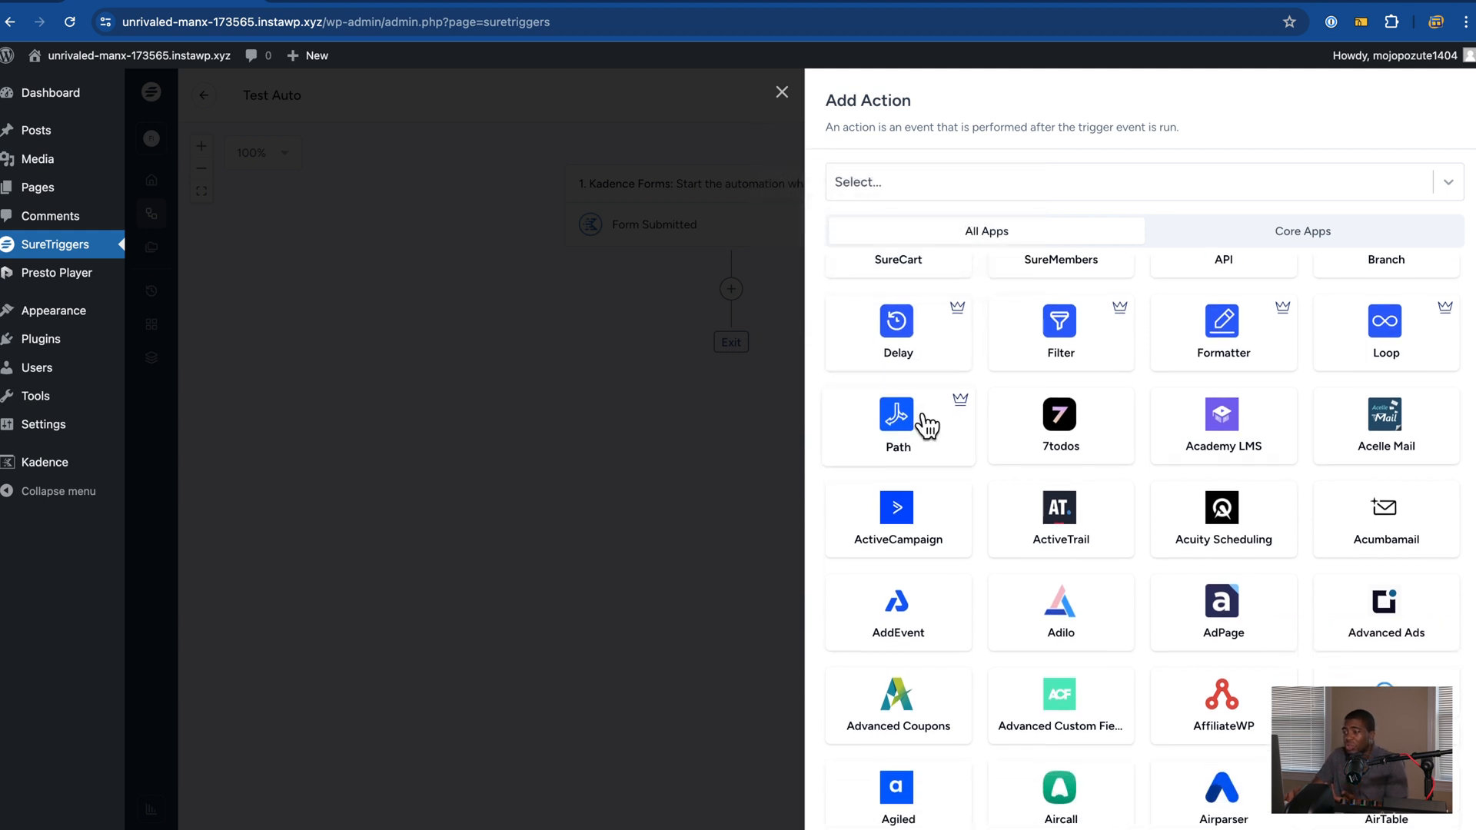
click(924, 428)
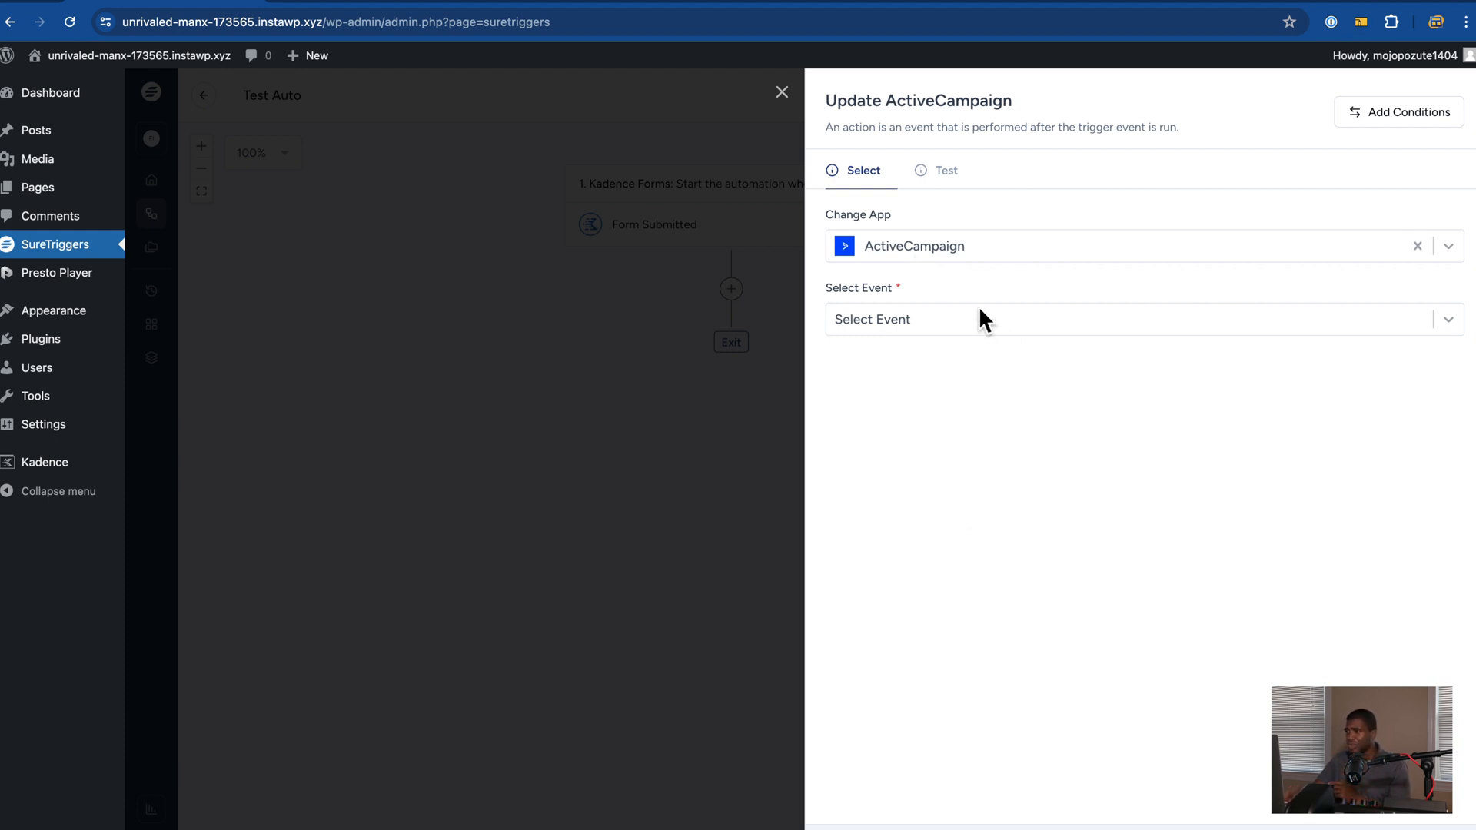
click(894, 323)
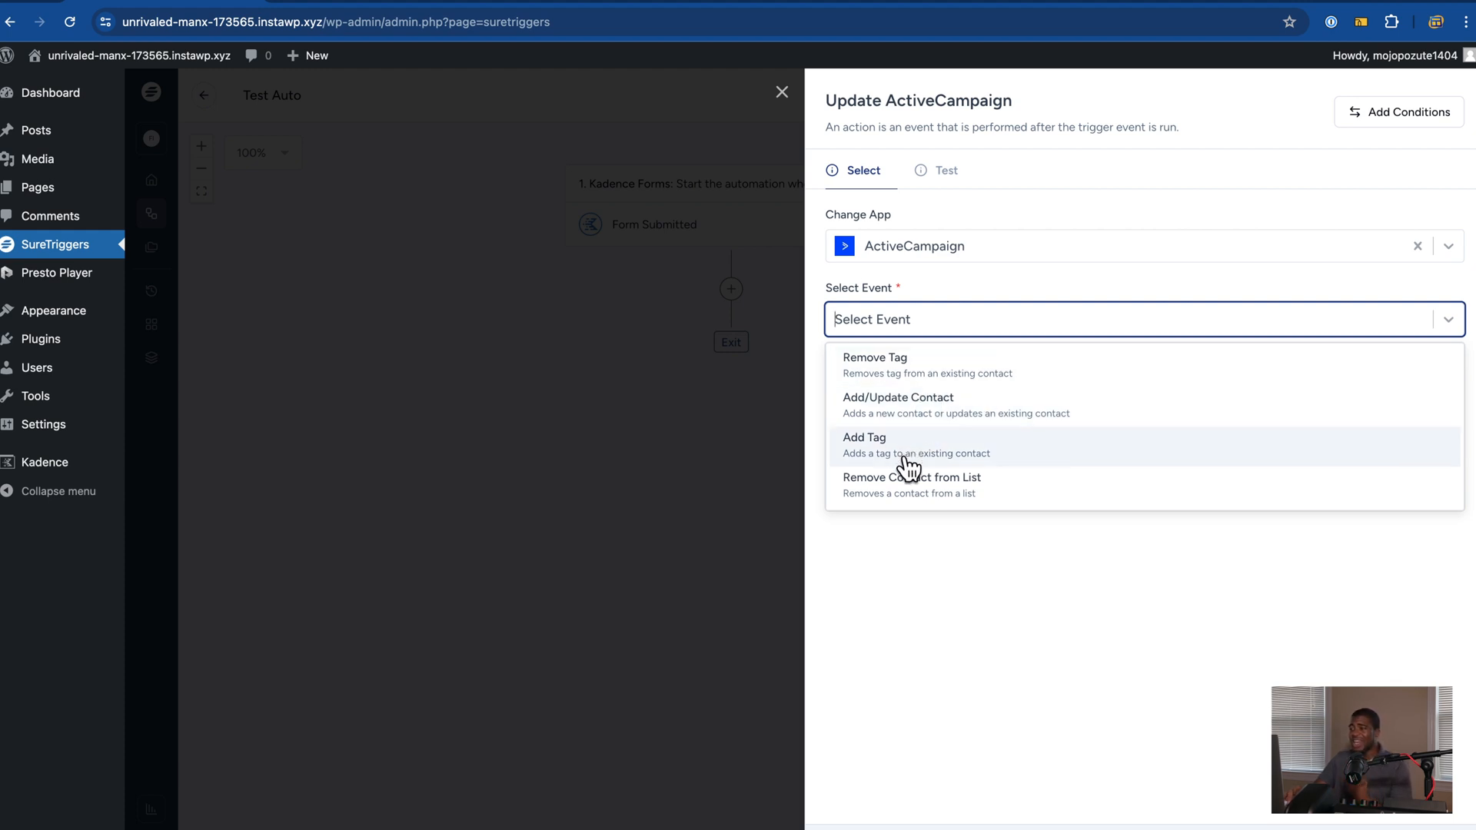
Step: Choose Add/Update Contact as the ActiveCampaign event and check the connection list for an account
click(927, 281)
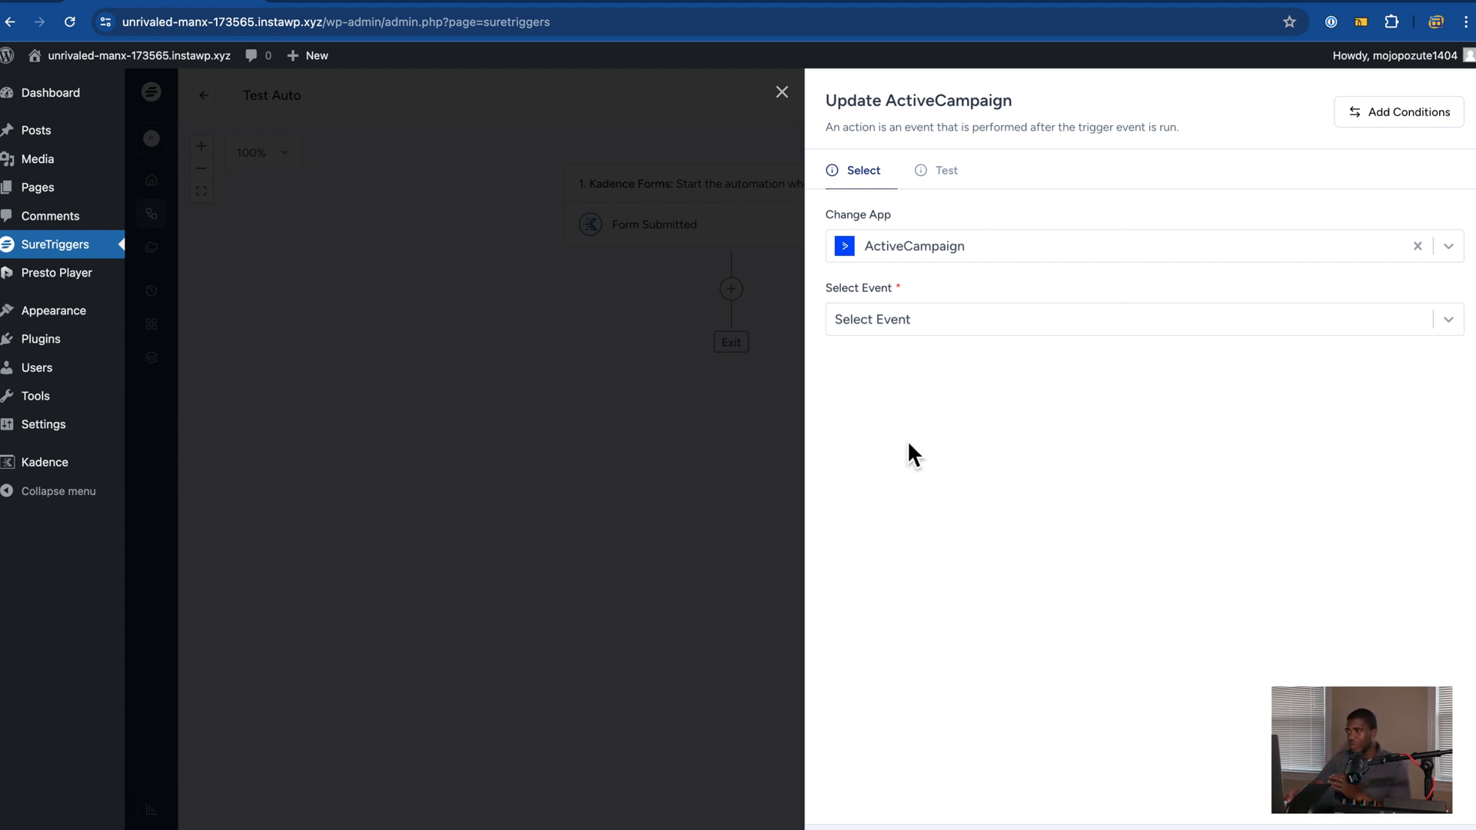
click(907, 320)
click(922, 416)
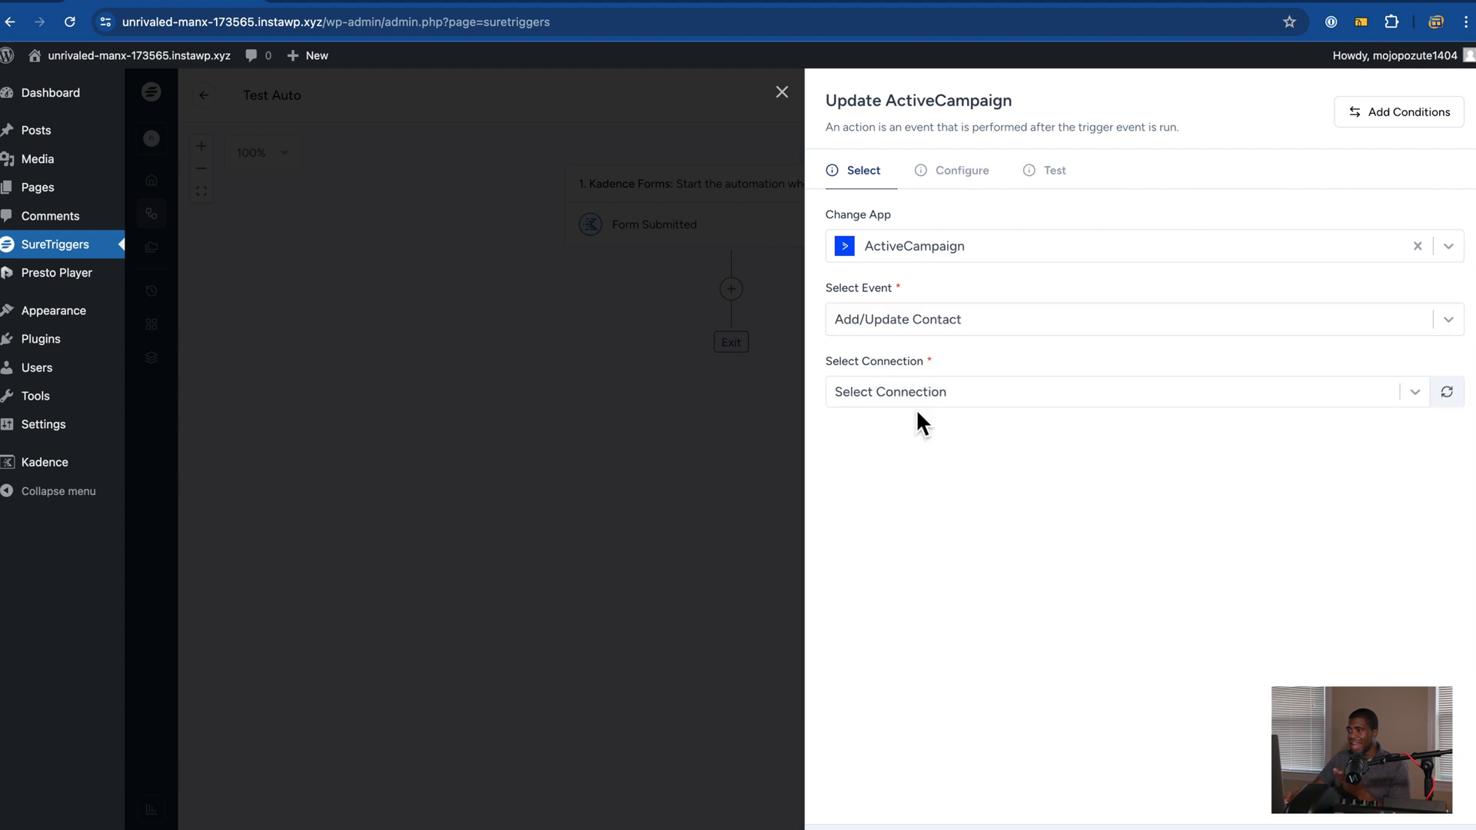
click(925, 394)
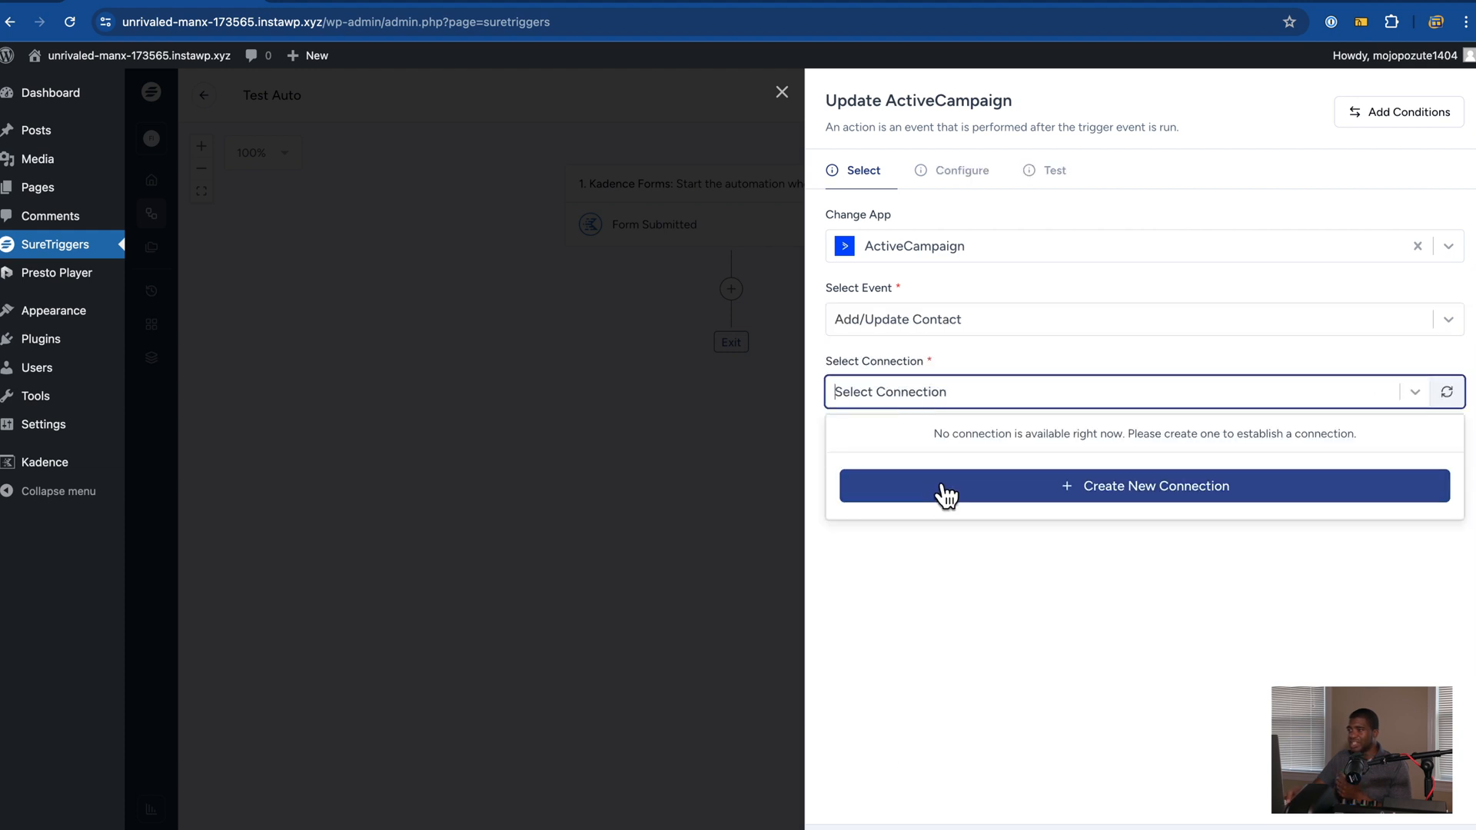
Step: Cancel creating an ActiveCampaign connection and close the action panel without saving it
click(945, 504)
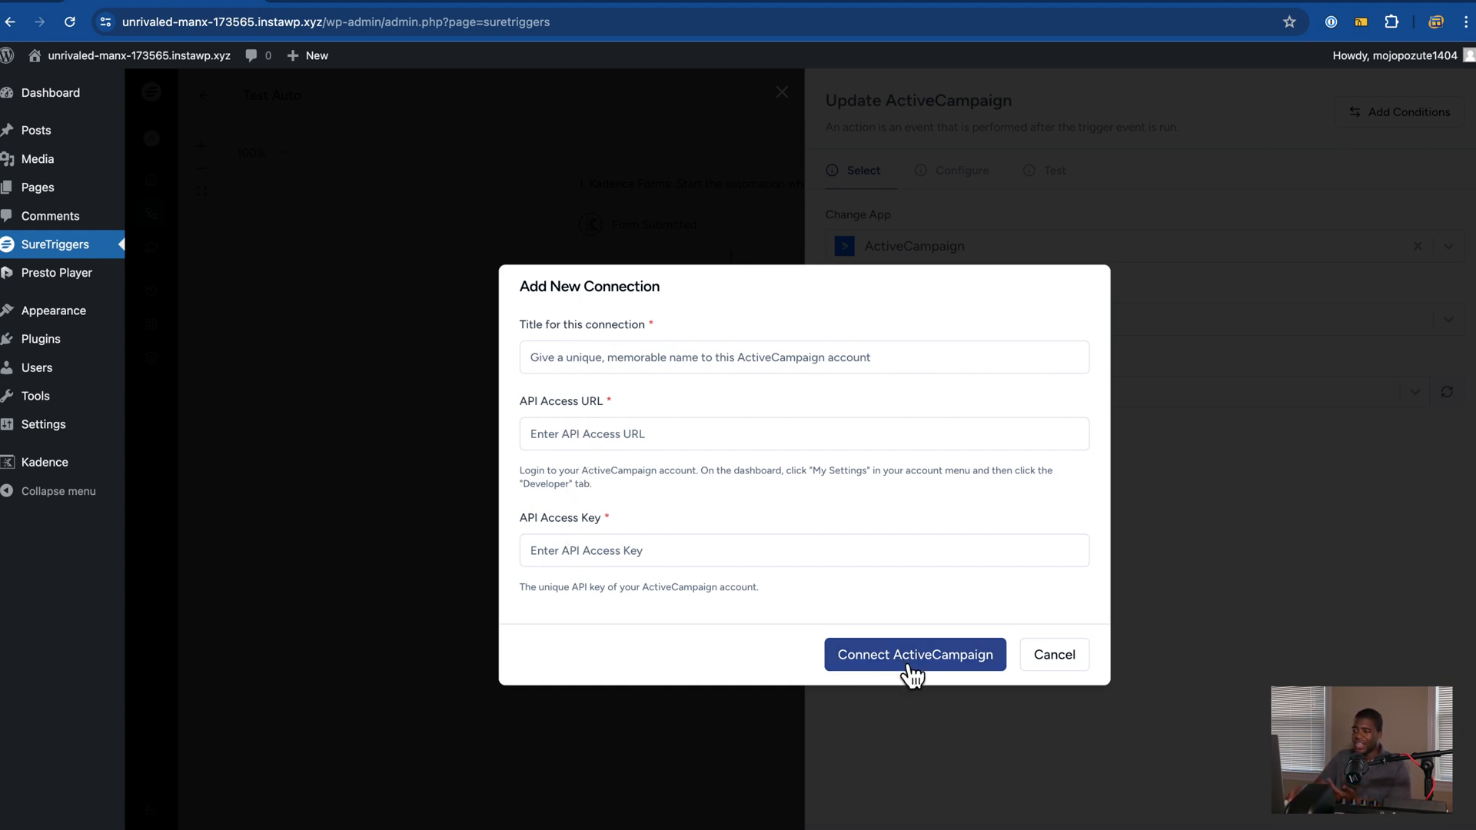
click(1065, 666)
click(786, 95)
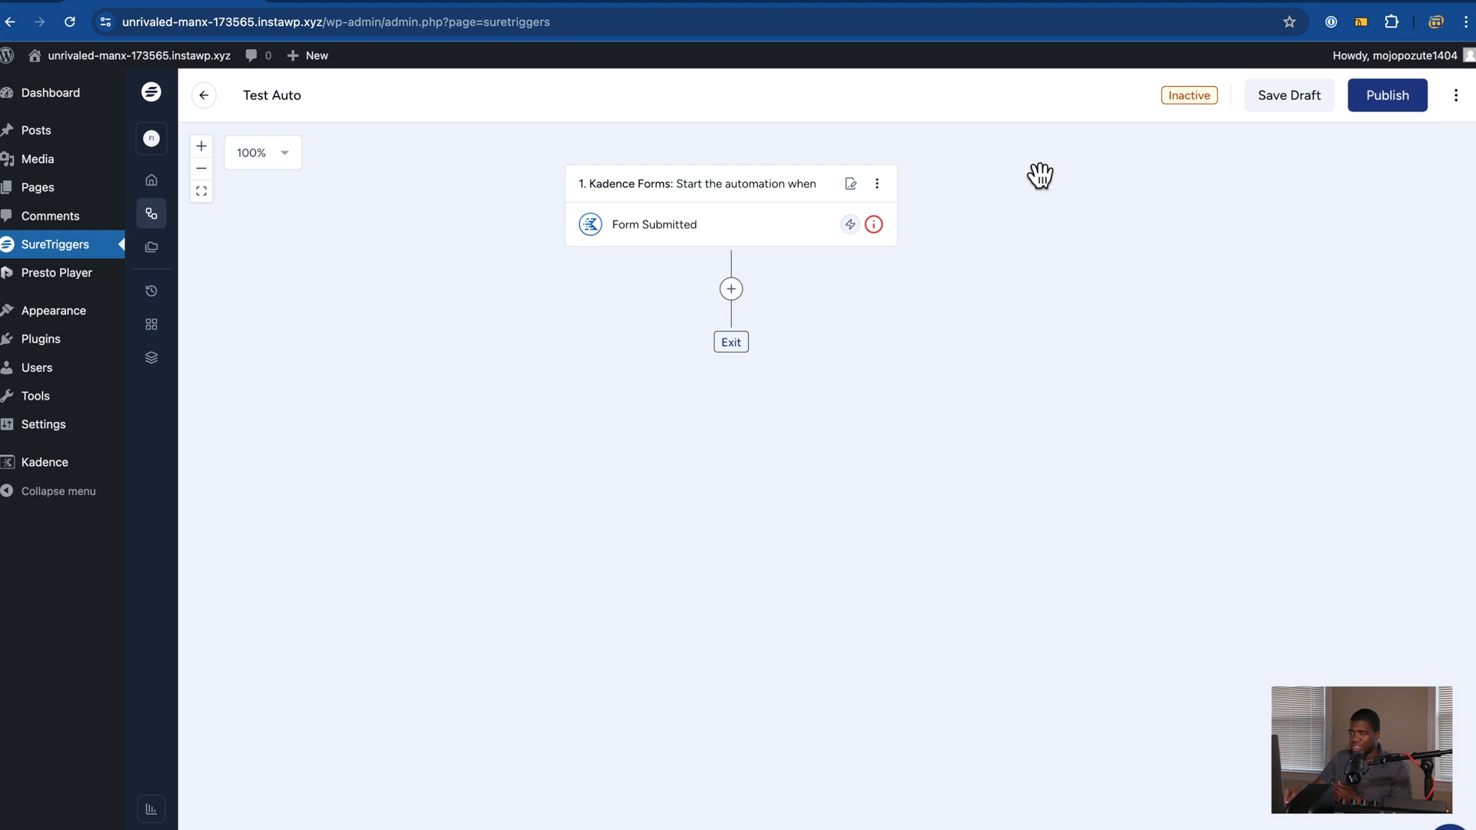
click(732, 290)
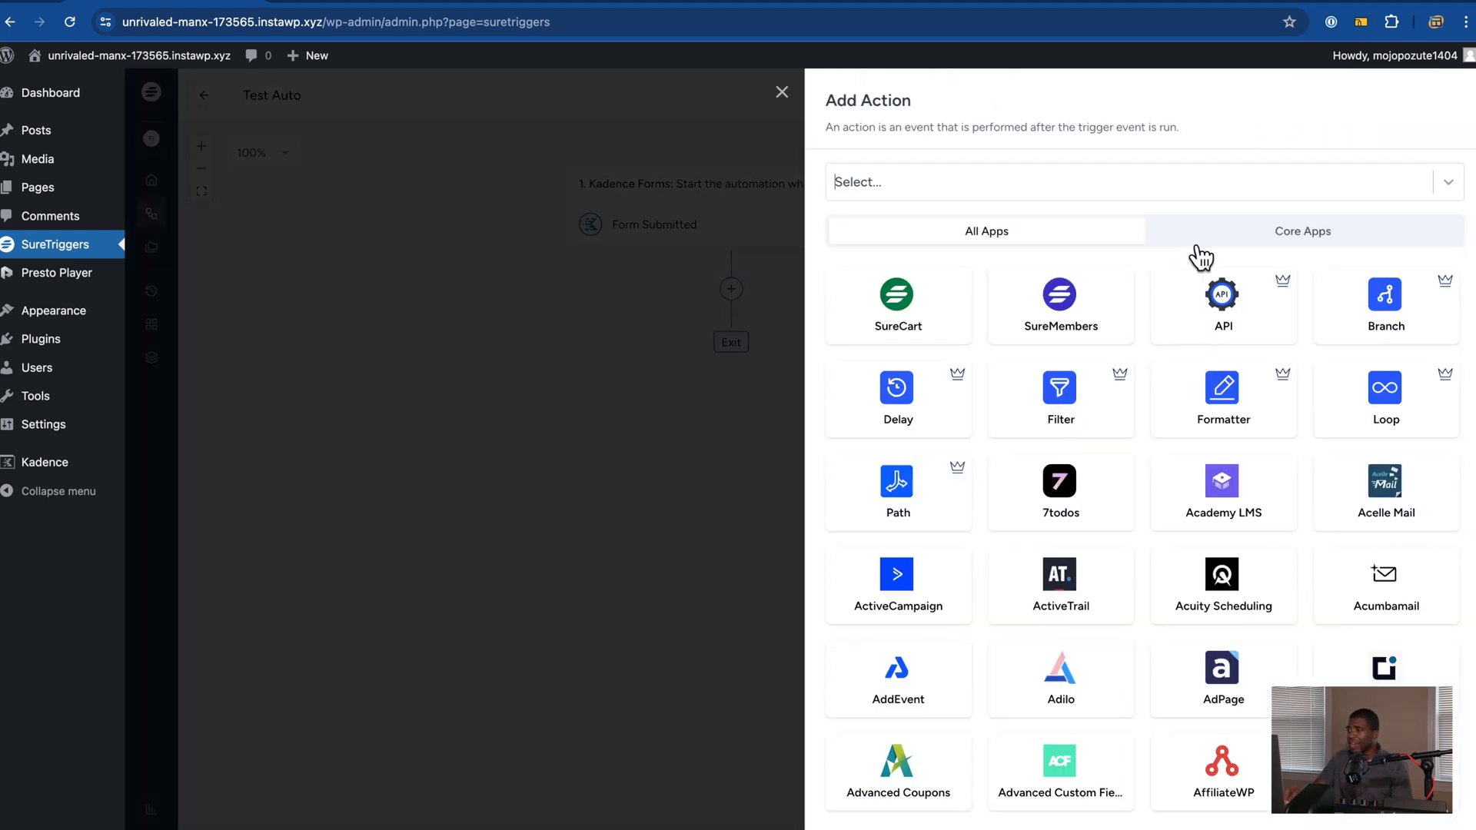
click(1221, 244)
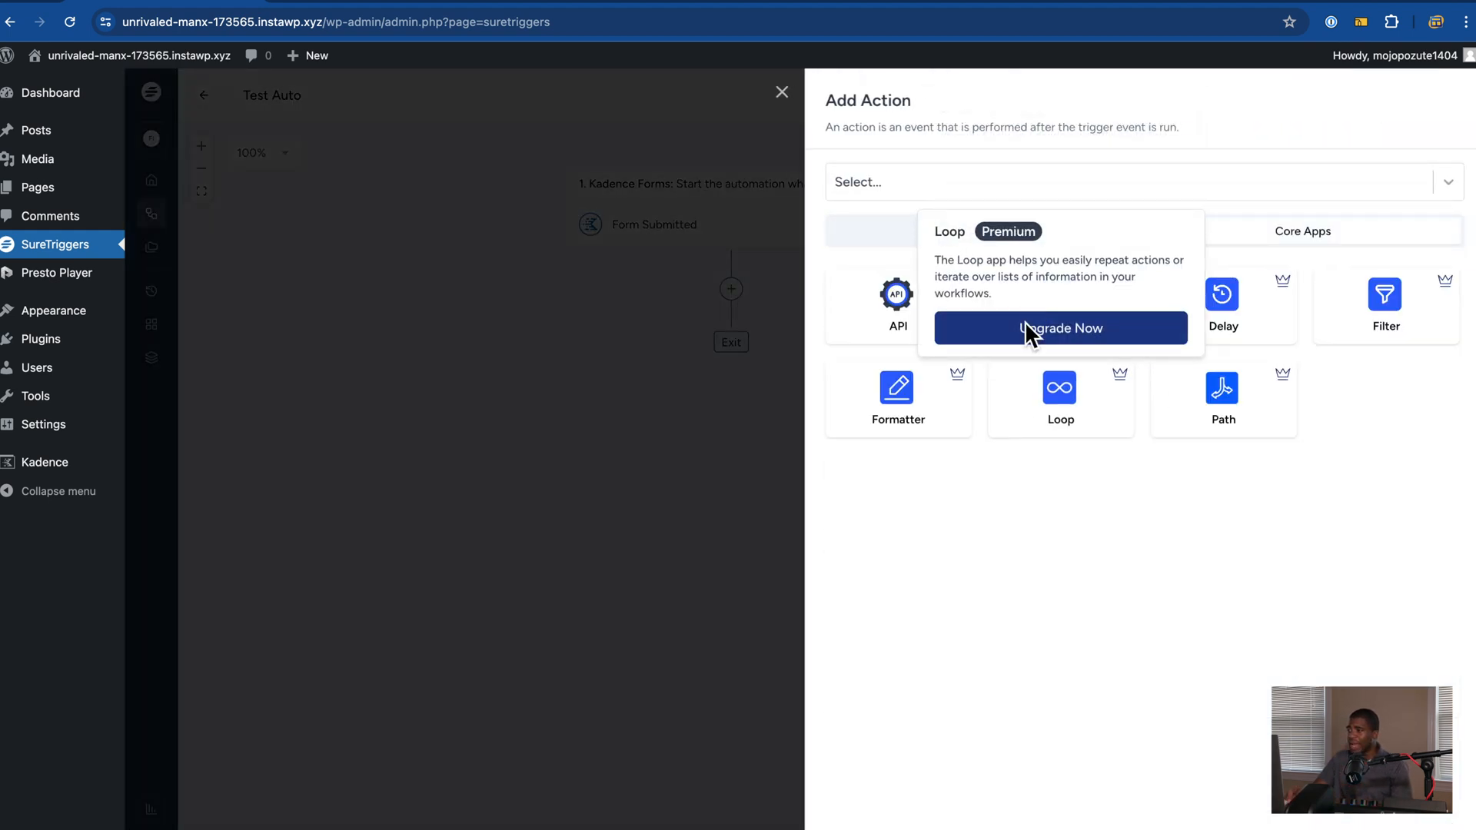
click(1007, 235)
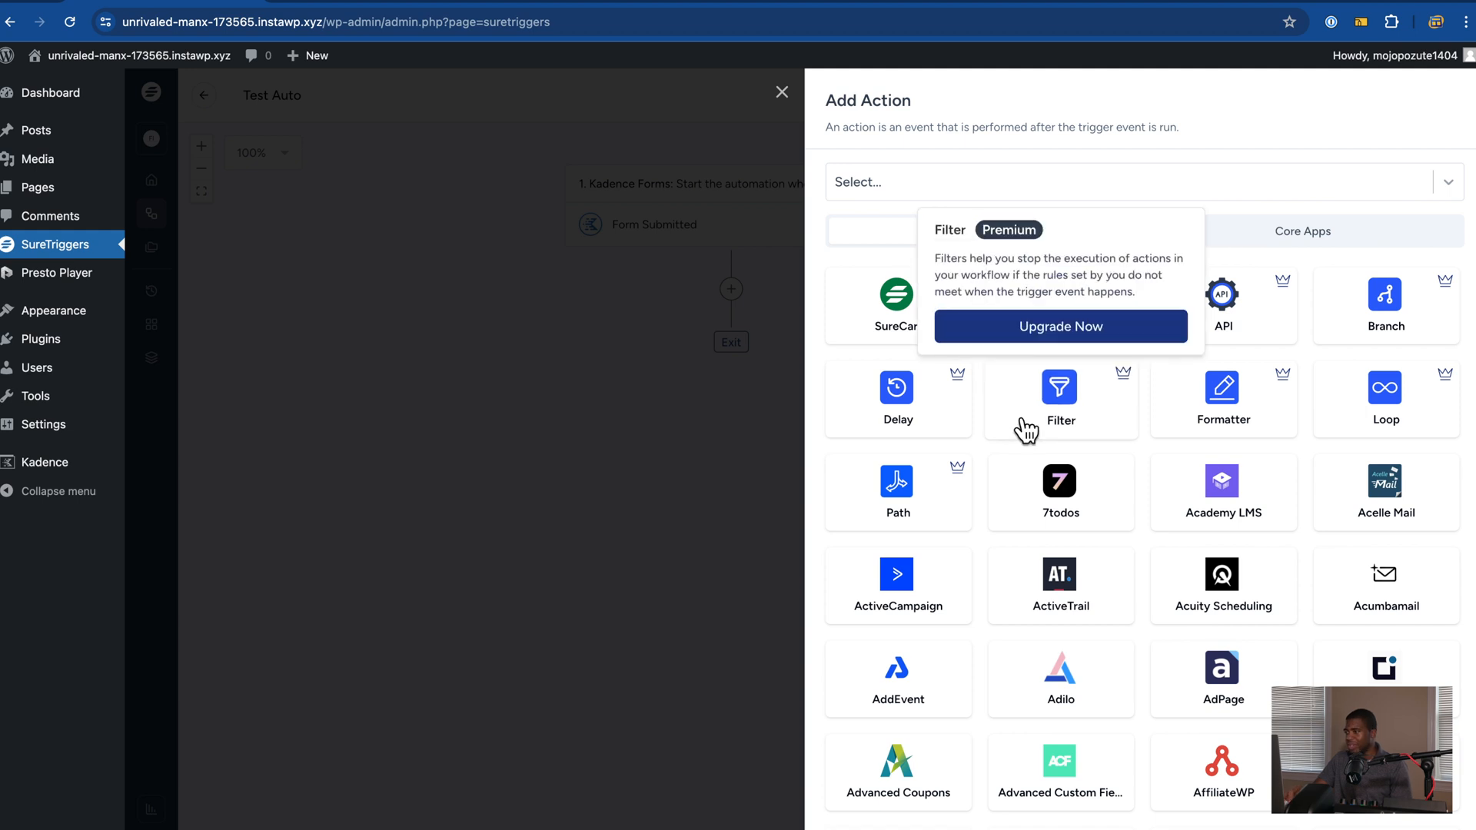
scroll(1027, 428, down, 2)
scroll(1028, 429, down, 3)
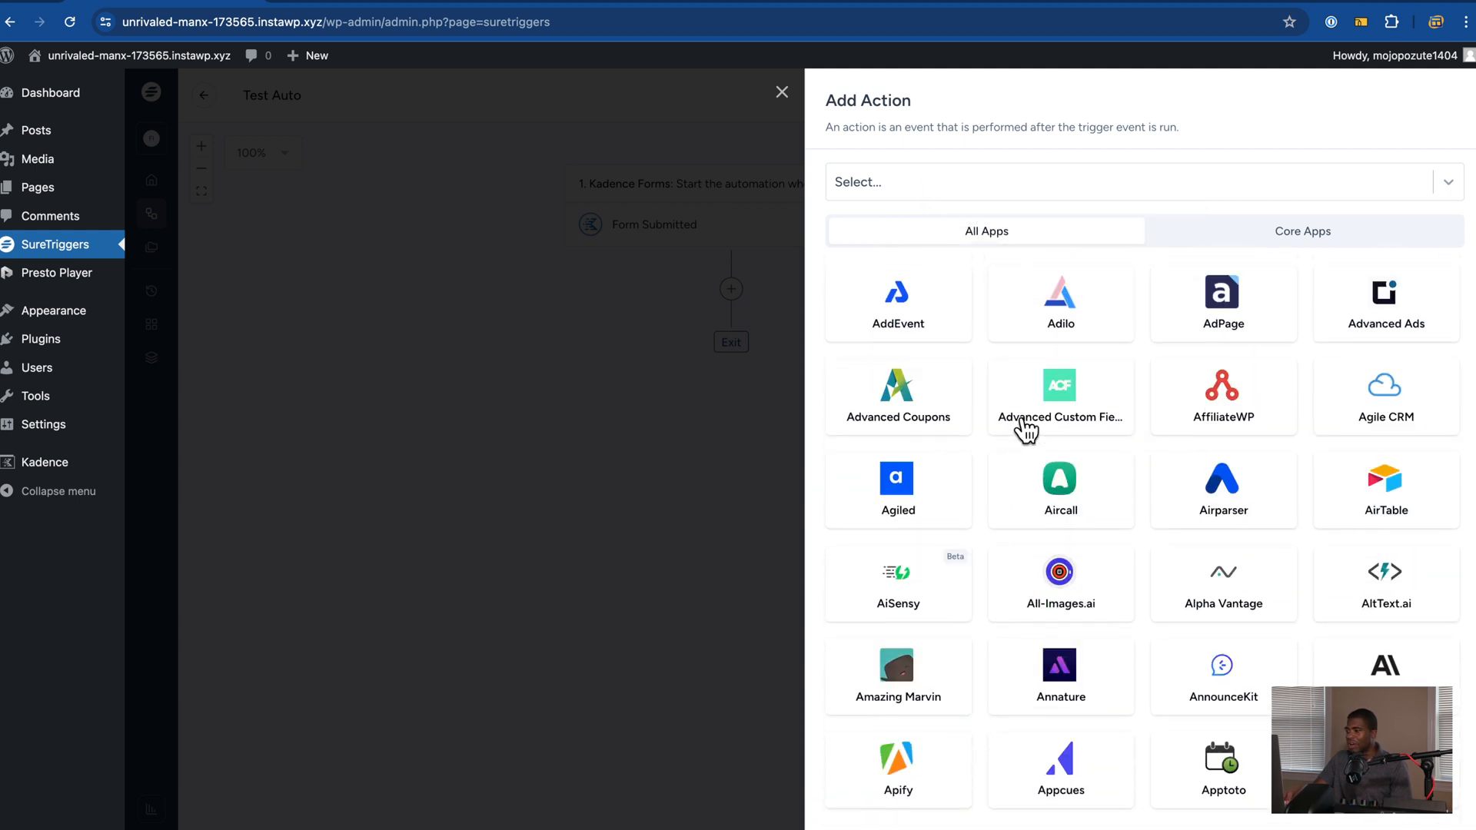
scroll(1120, 577, down, 4)
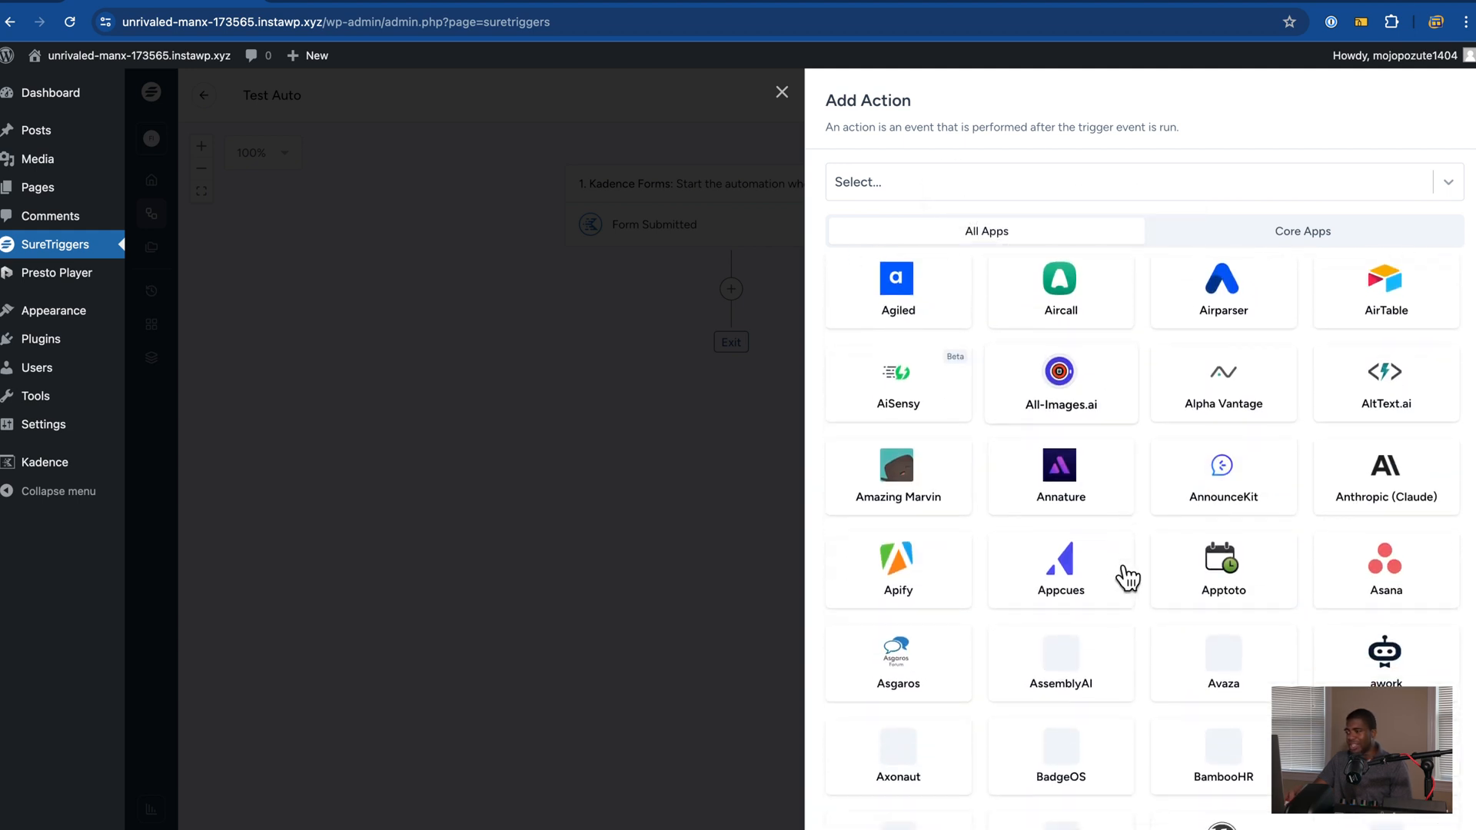
scroll(1128, 579, down, 5)
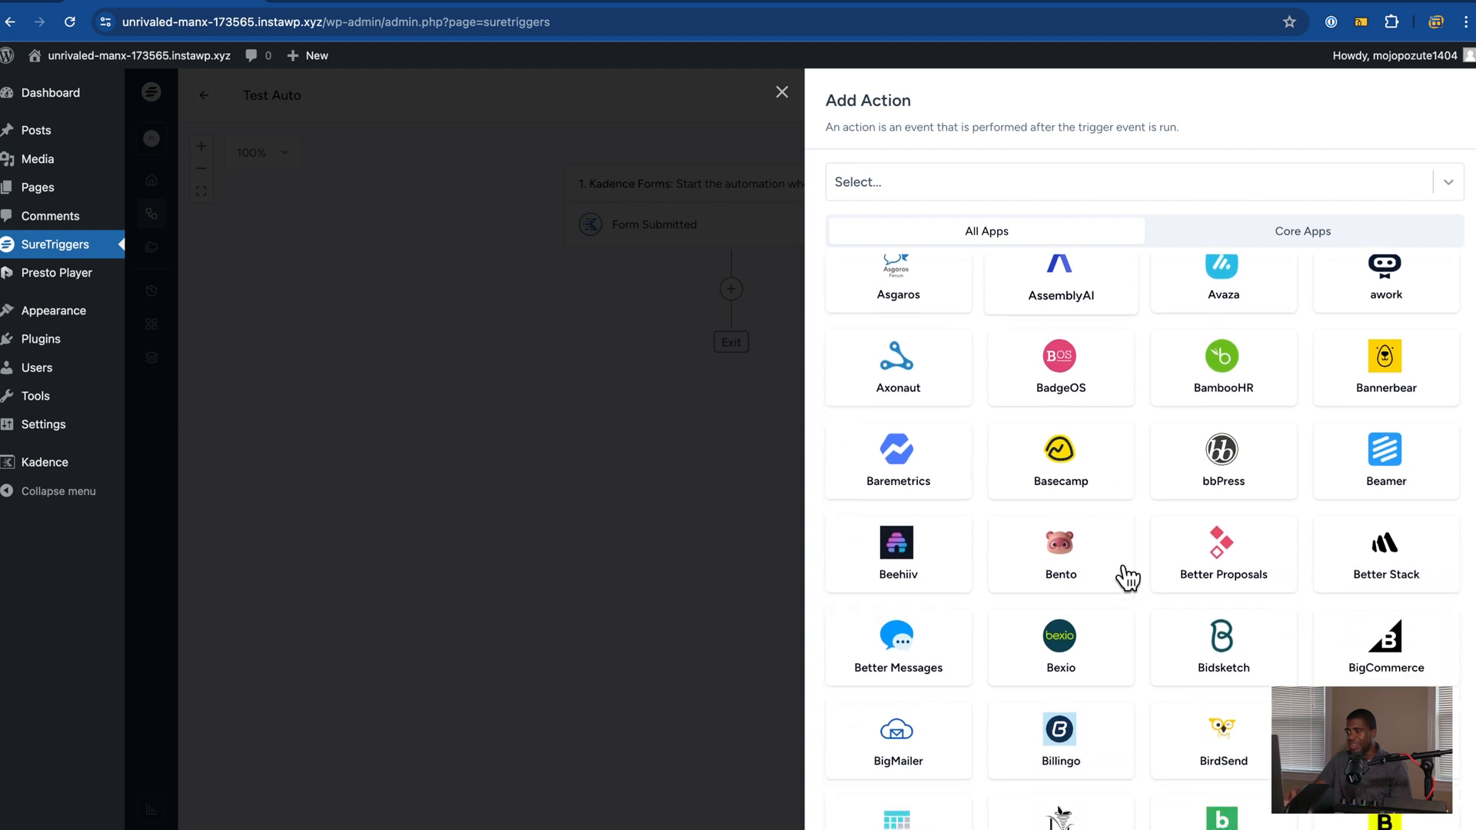
scroll(1128, 578, down, 2)
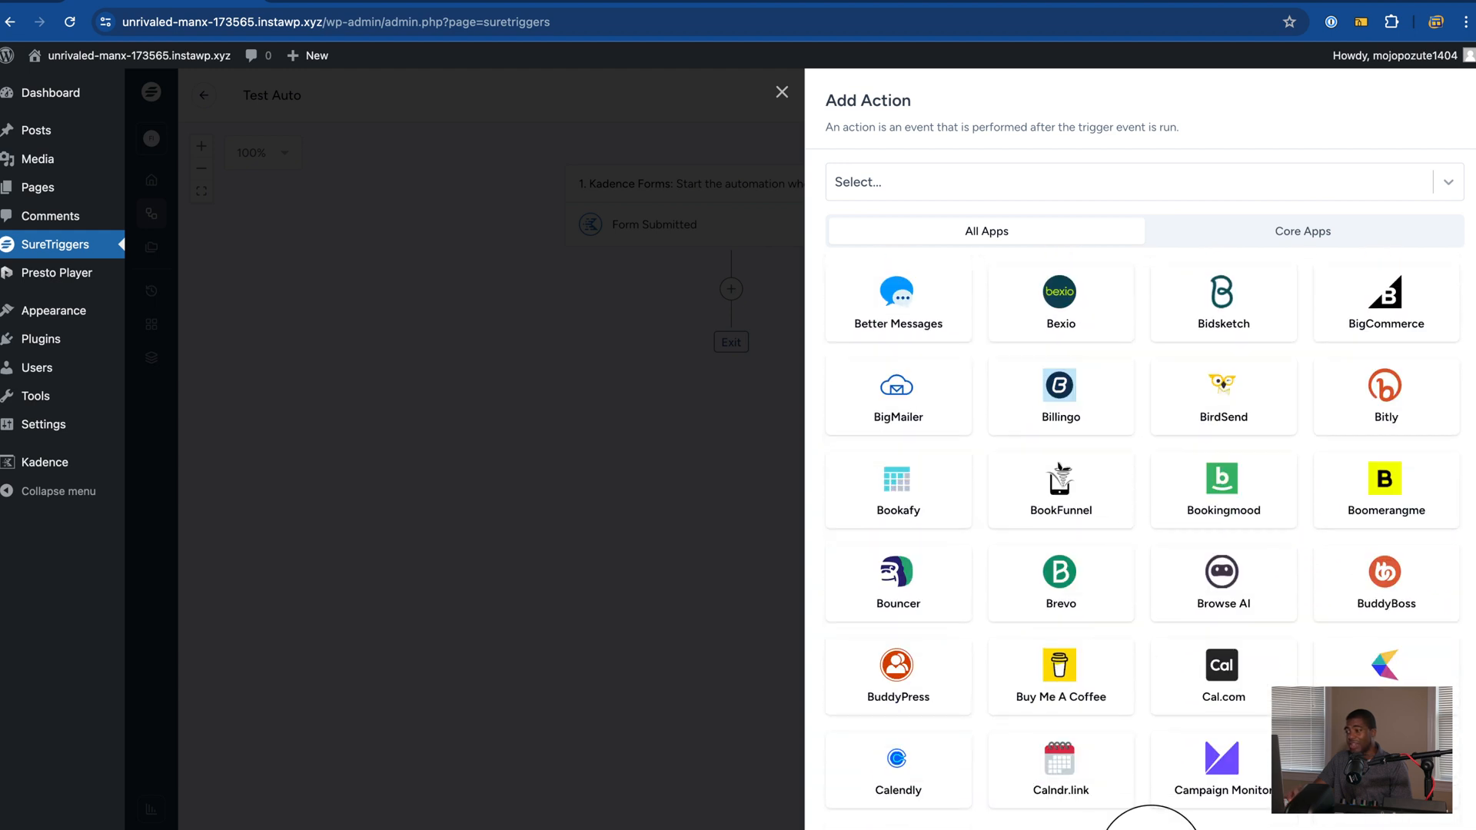
scroll(1163, 494, down, 5)
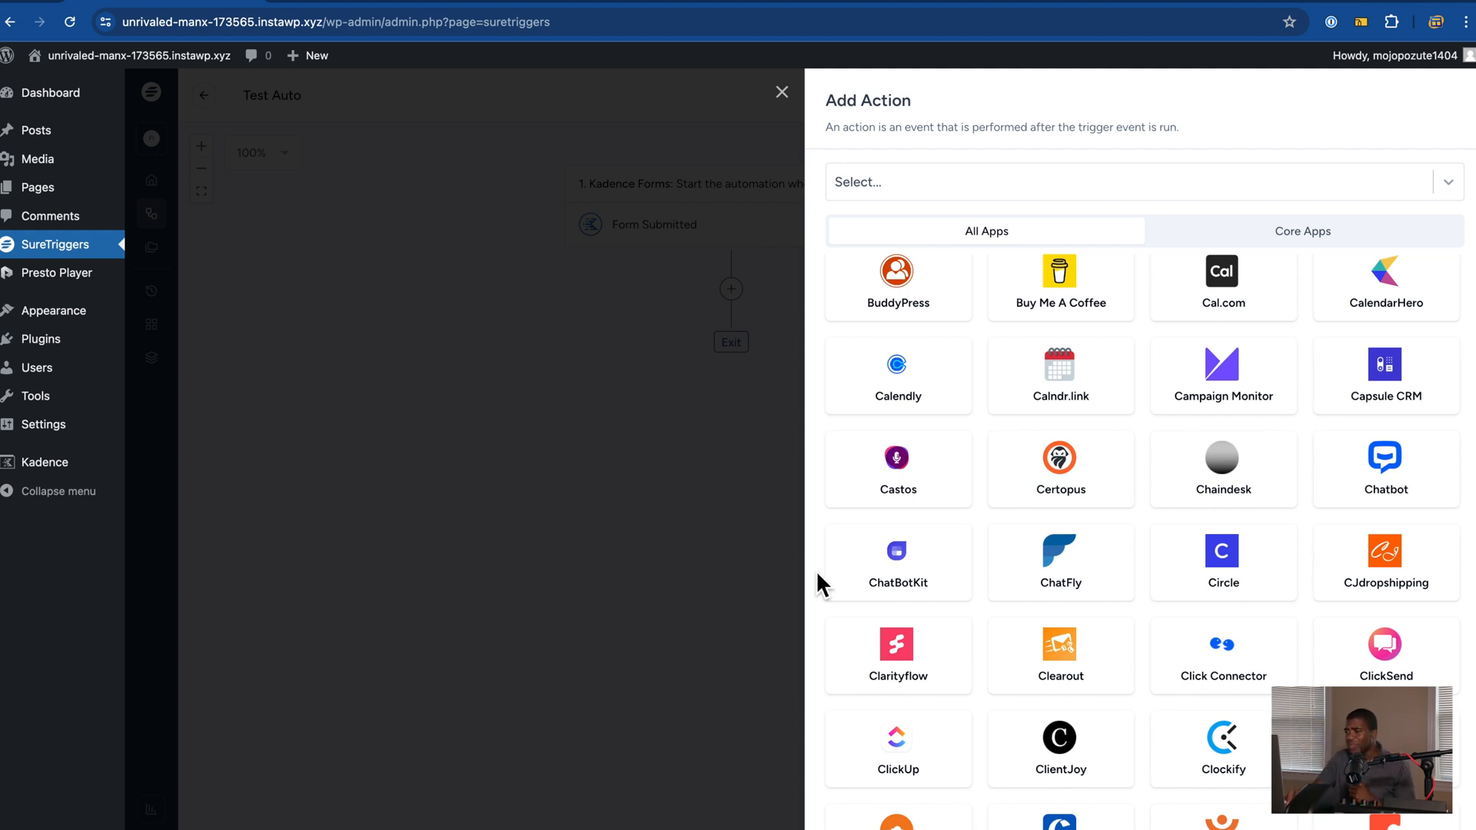
scroll(815, 570, down, 7)
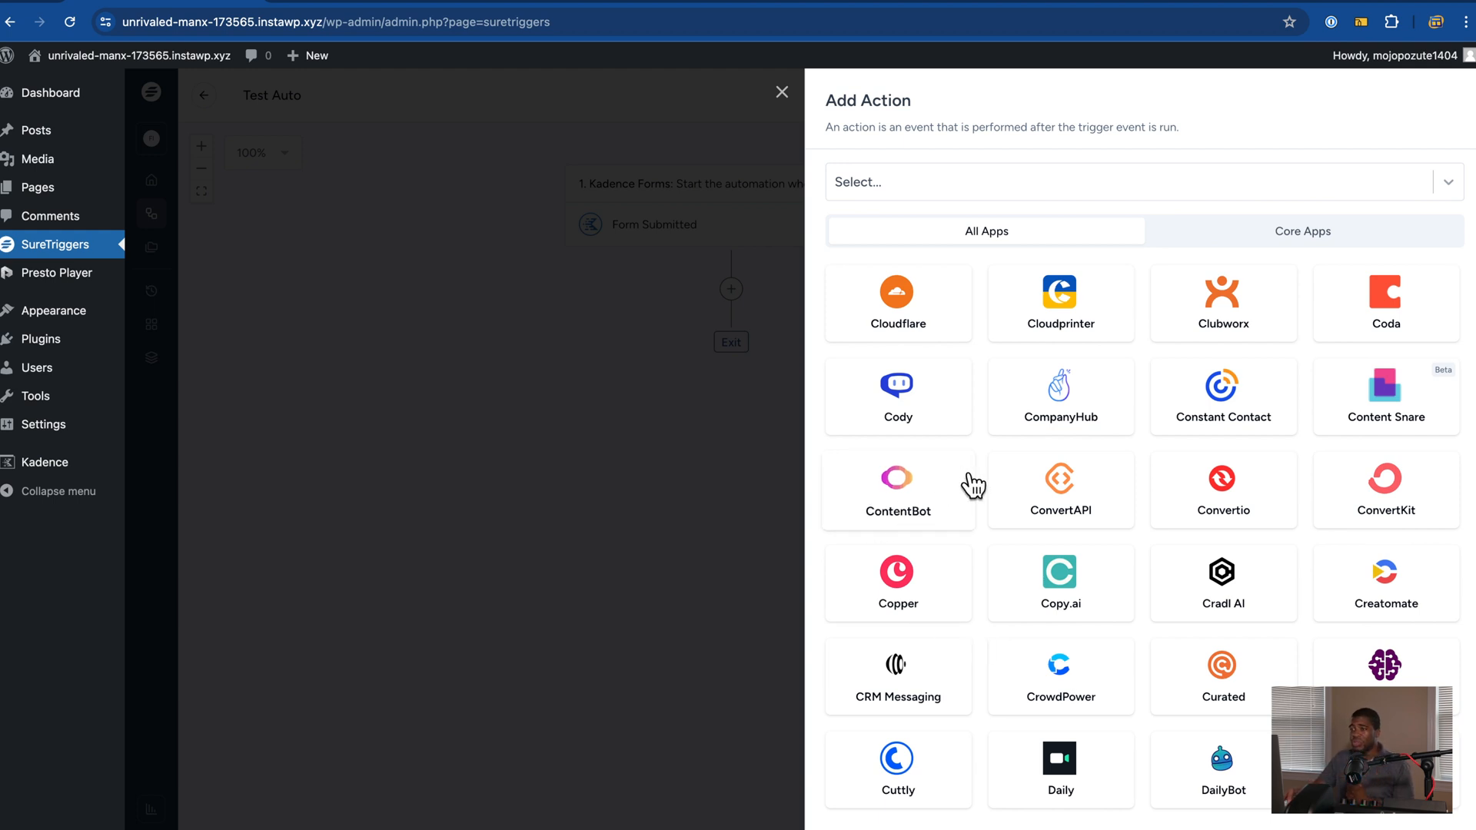
click(782, 92)
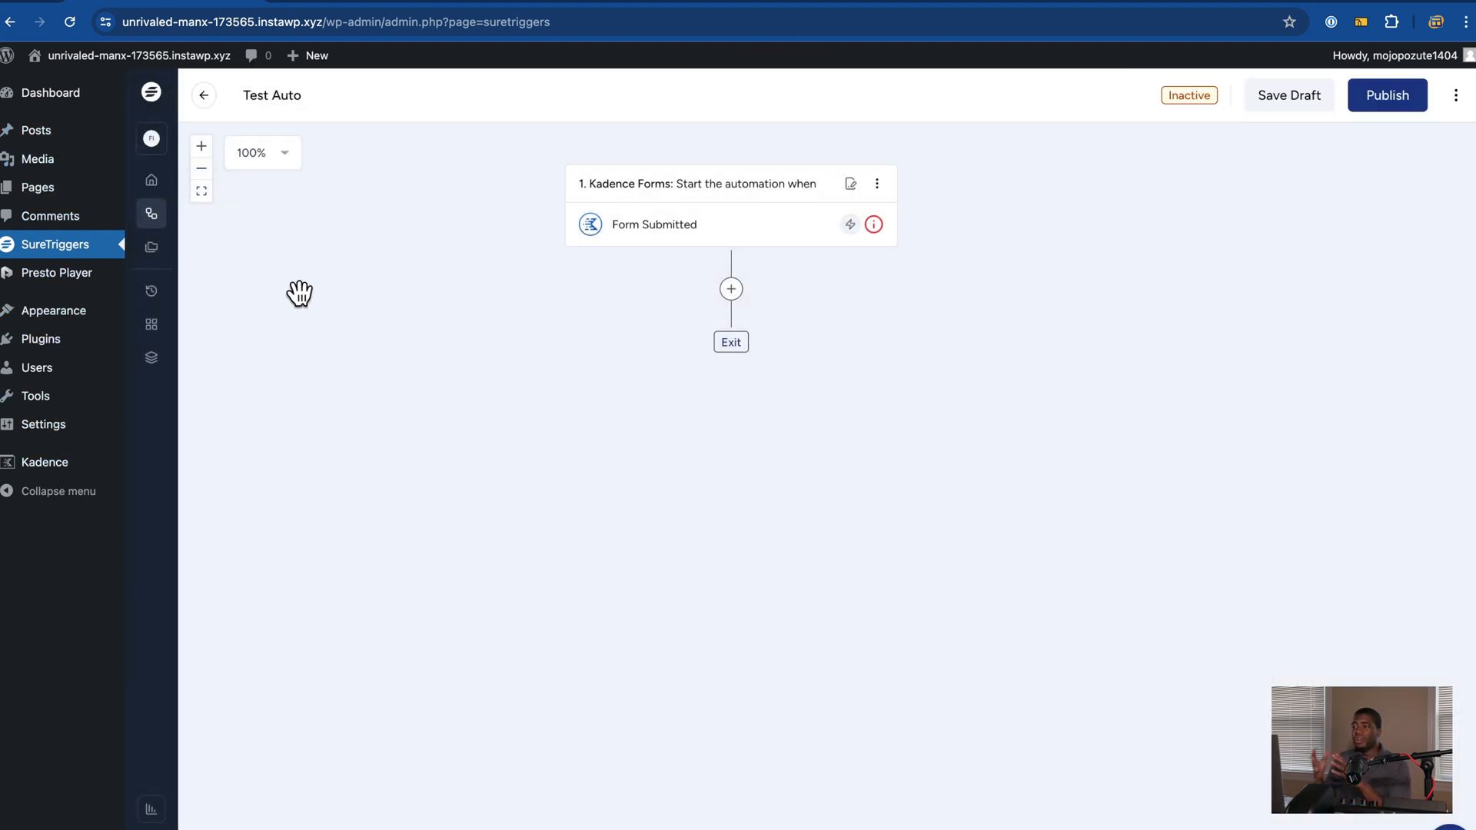
Step: Create a new workflow folder named 'Test' from the workflows list
click(153, 249)
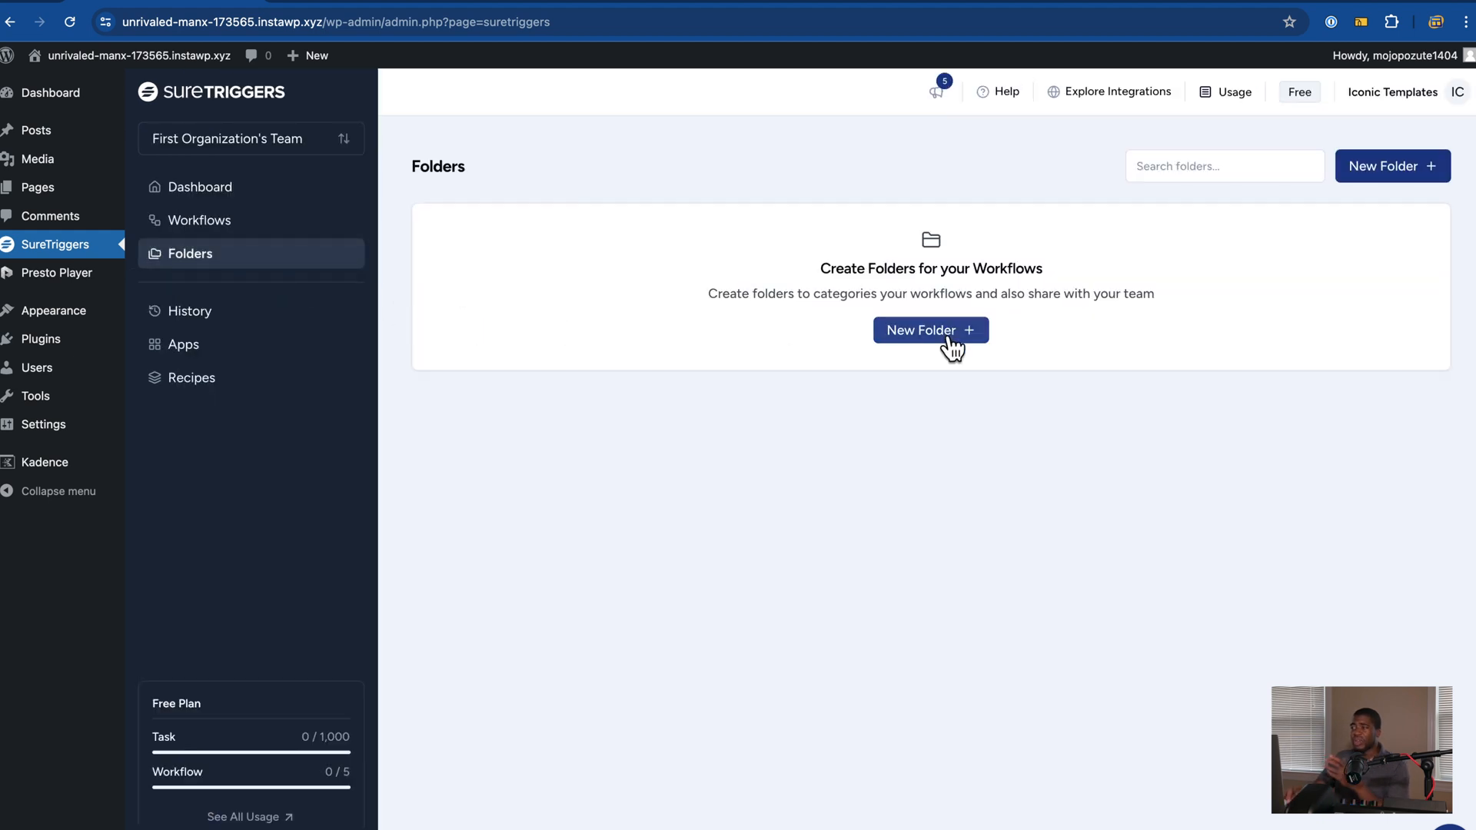
click(235, 224)
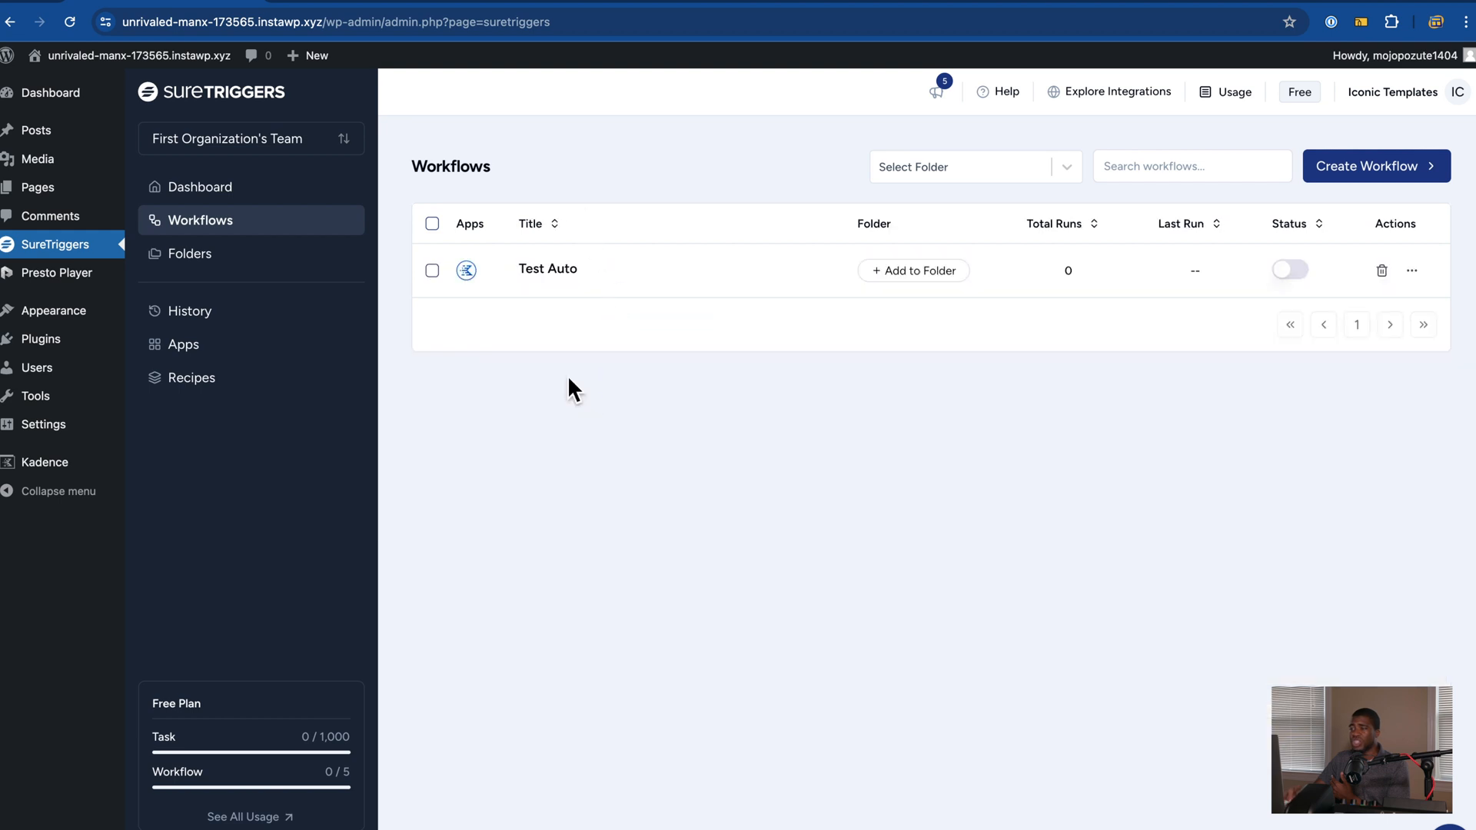
click(923, 269)
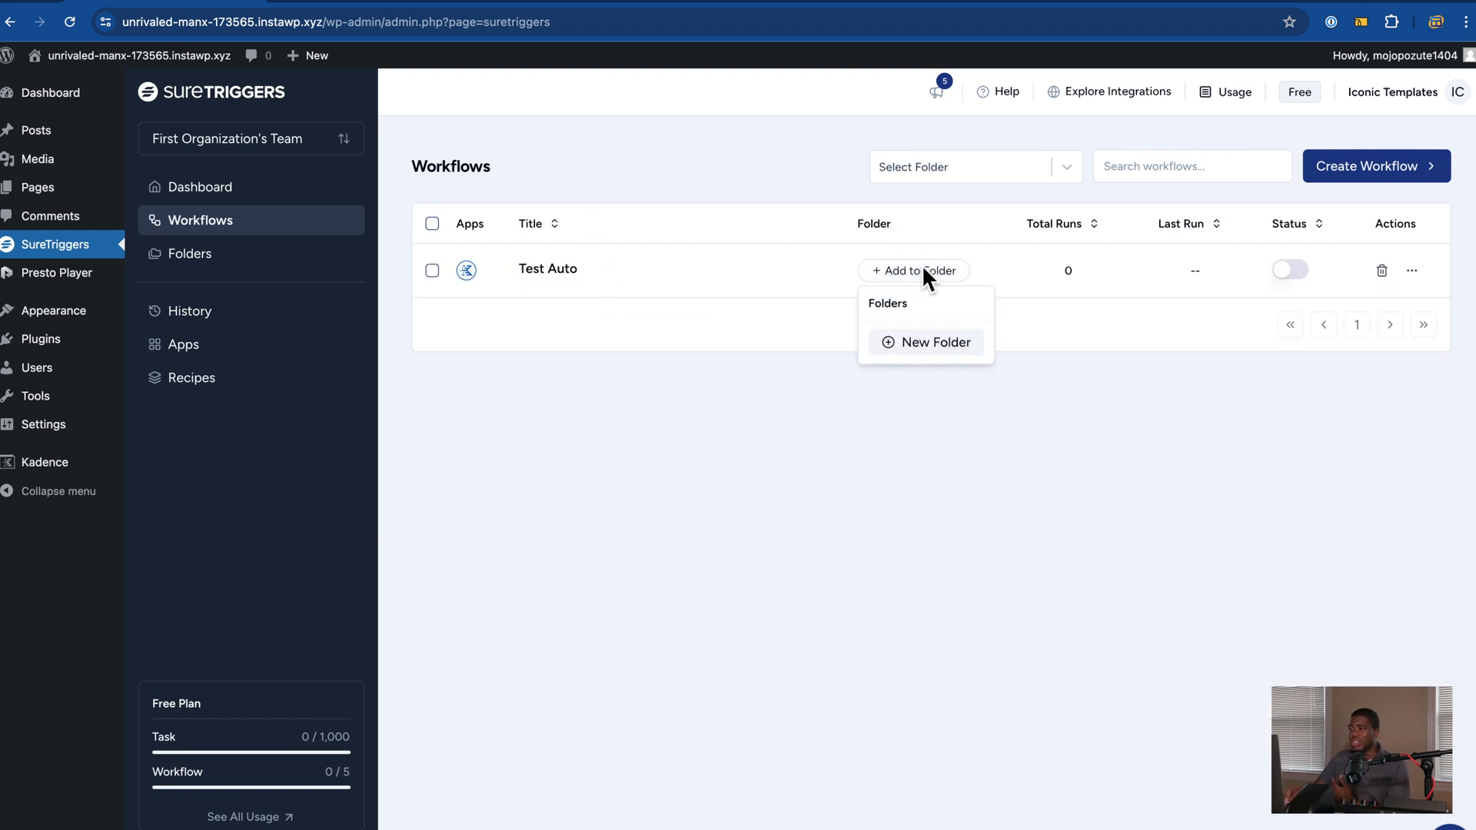
click(927, 344)
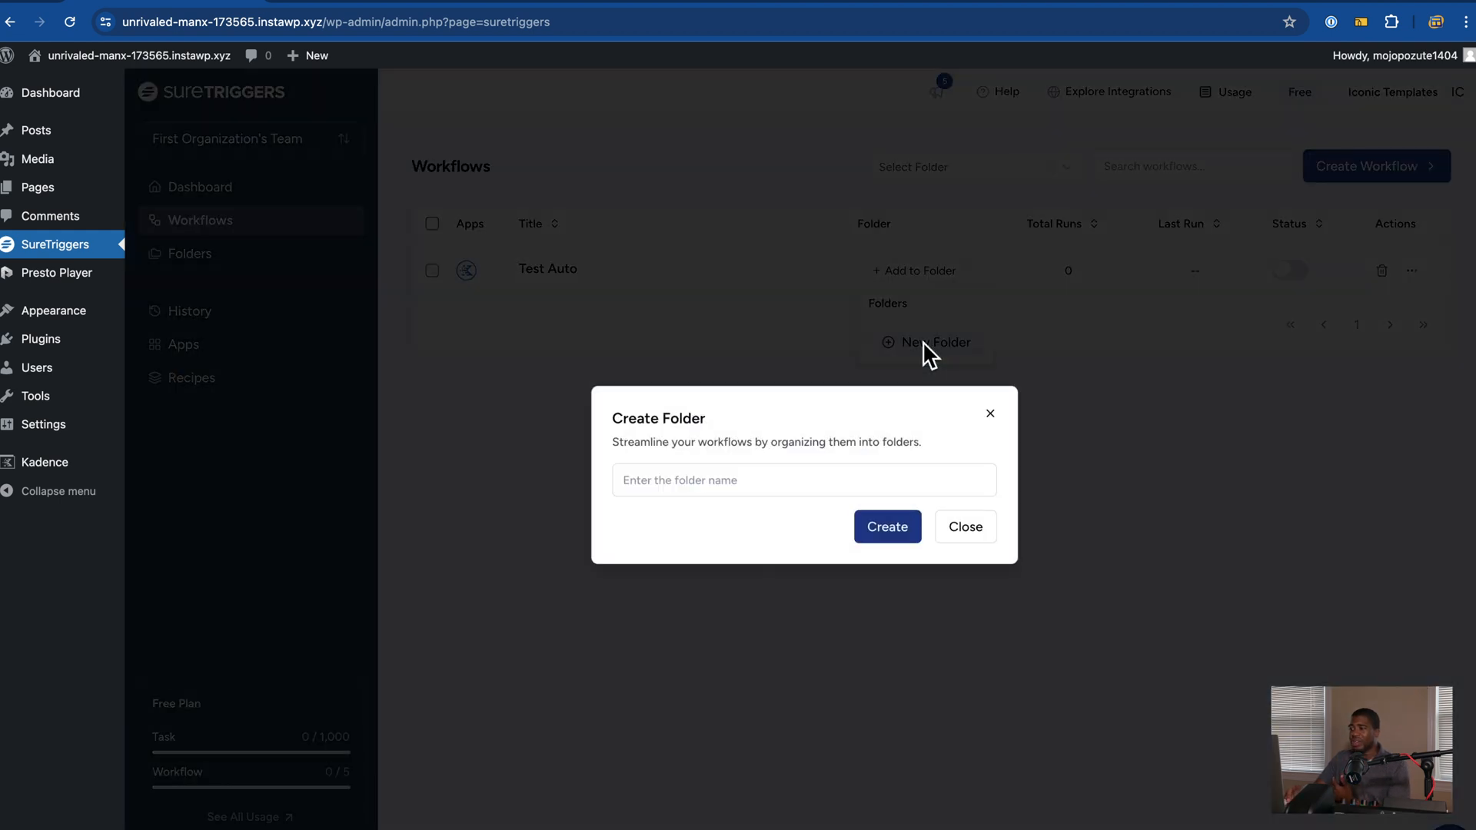
click(694, 480)
text(Test)
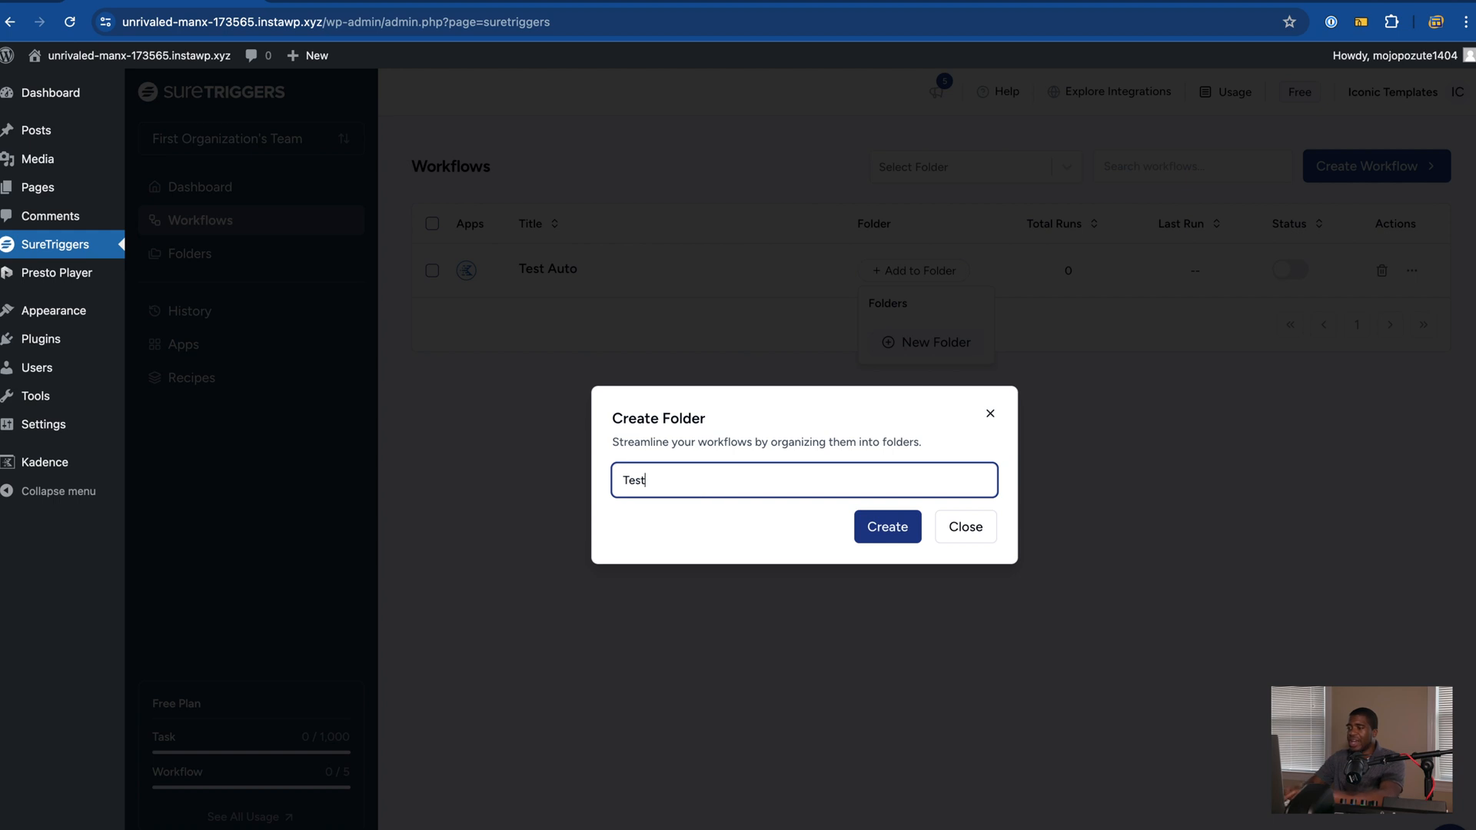
click(884, 530)
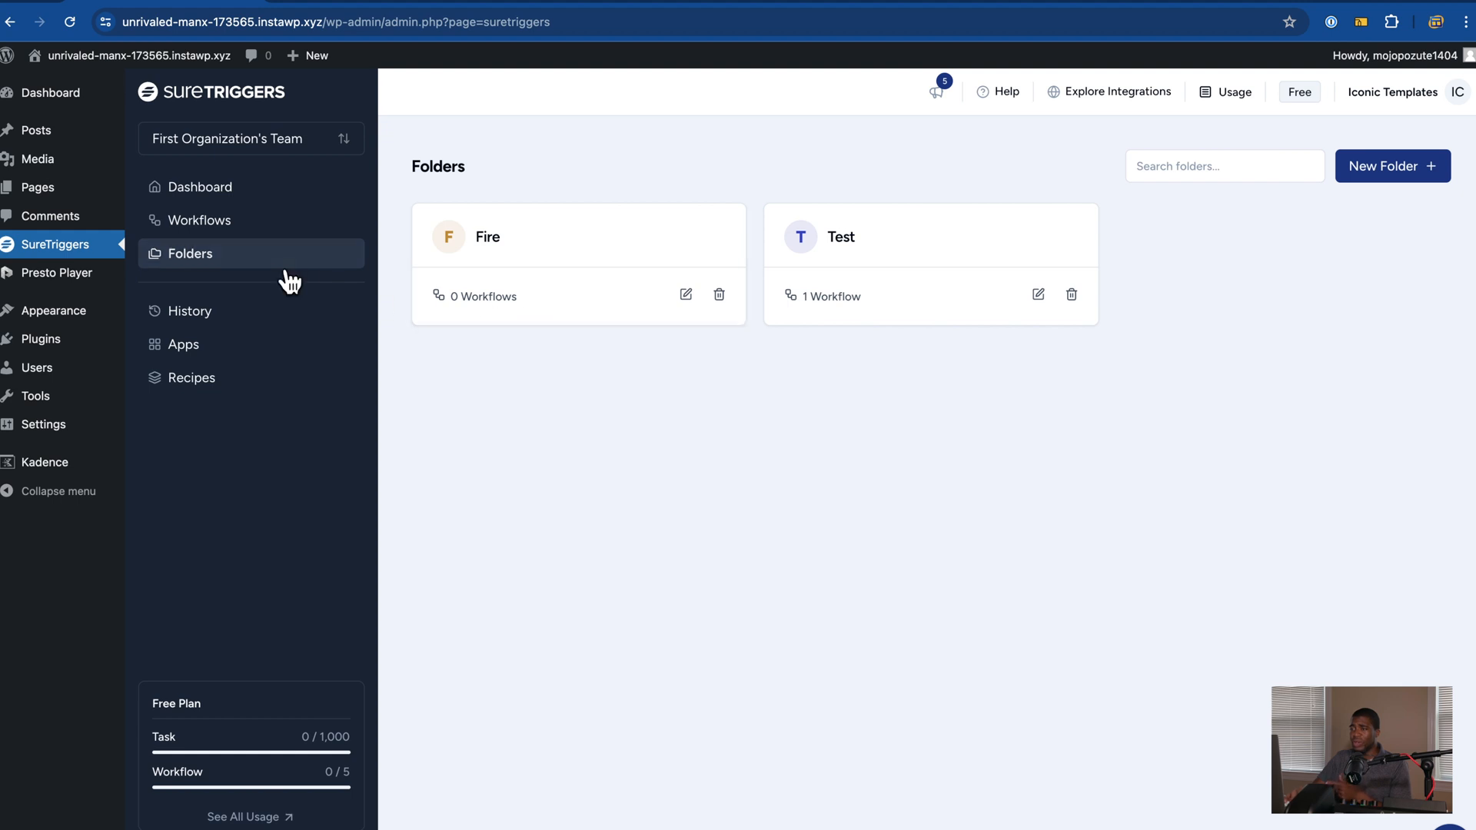
Step: Move Test Auto into the Fire folder and review the folders page
click(254, 229)
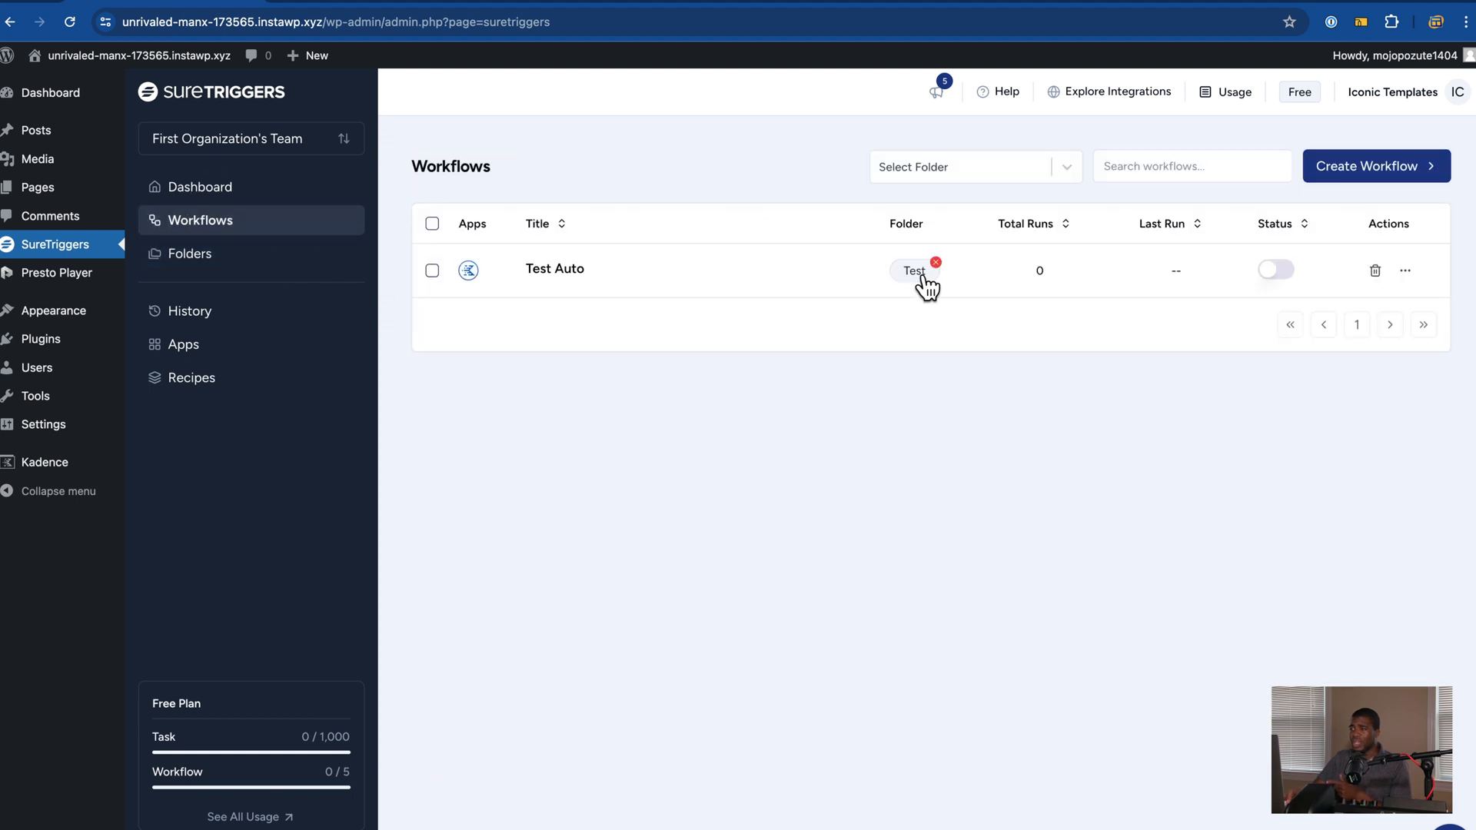
click(923, 273)
click(929, 345)
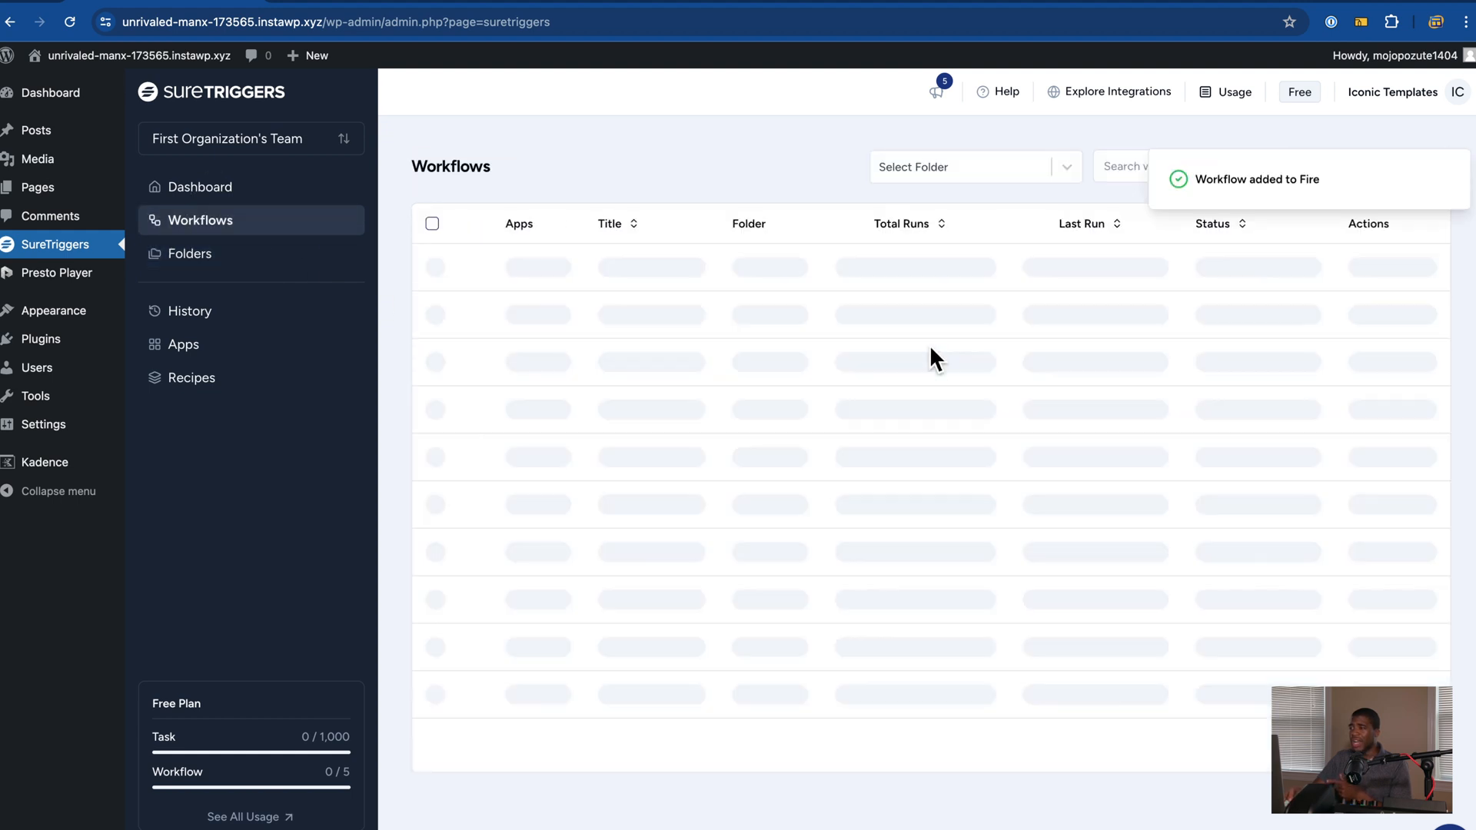
click(229, 267)
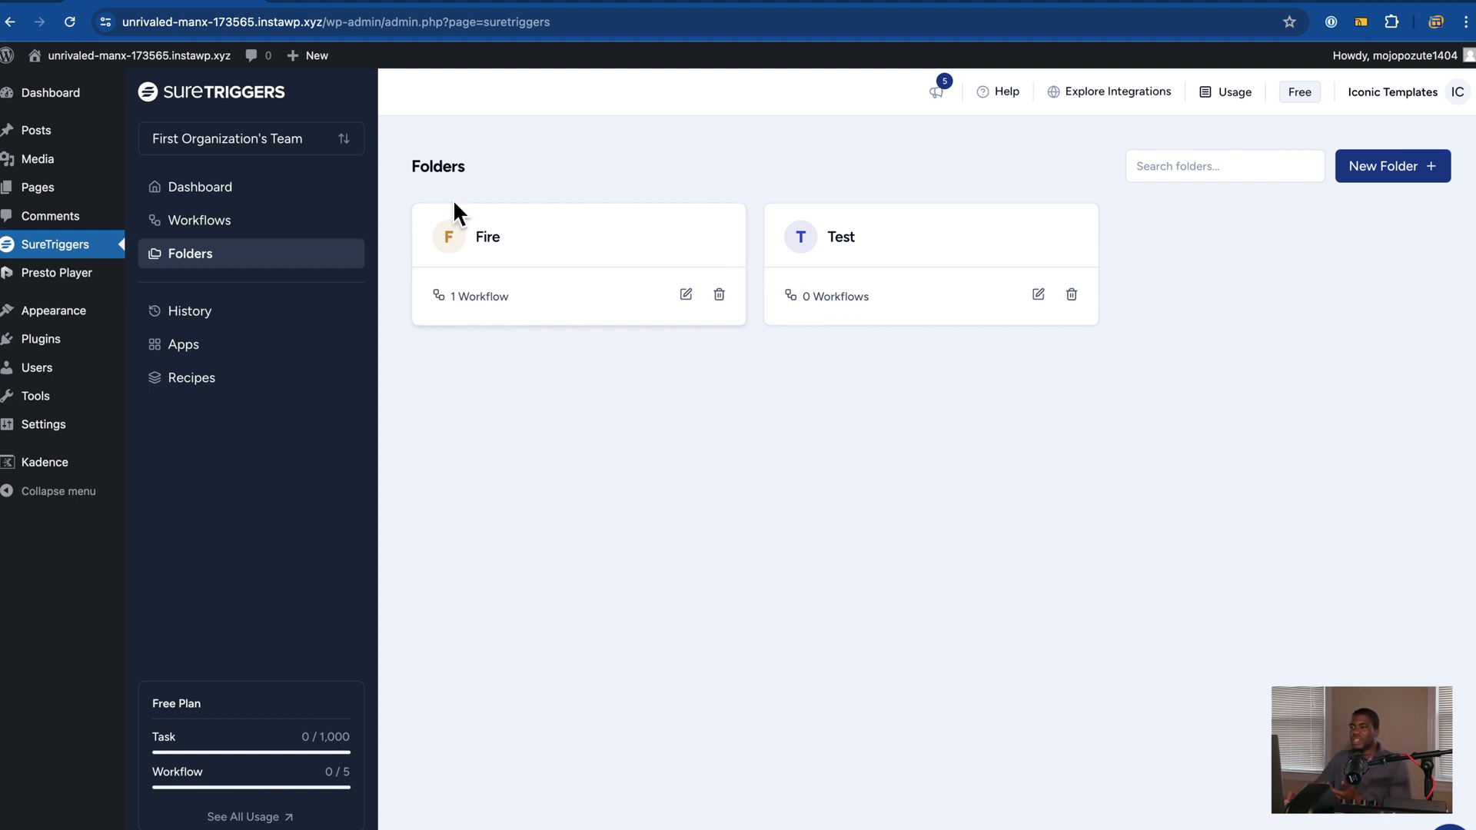
click(251, 192)
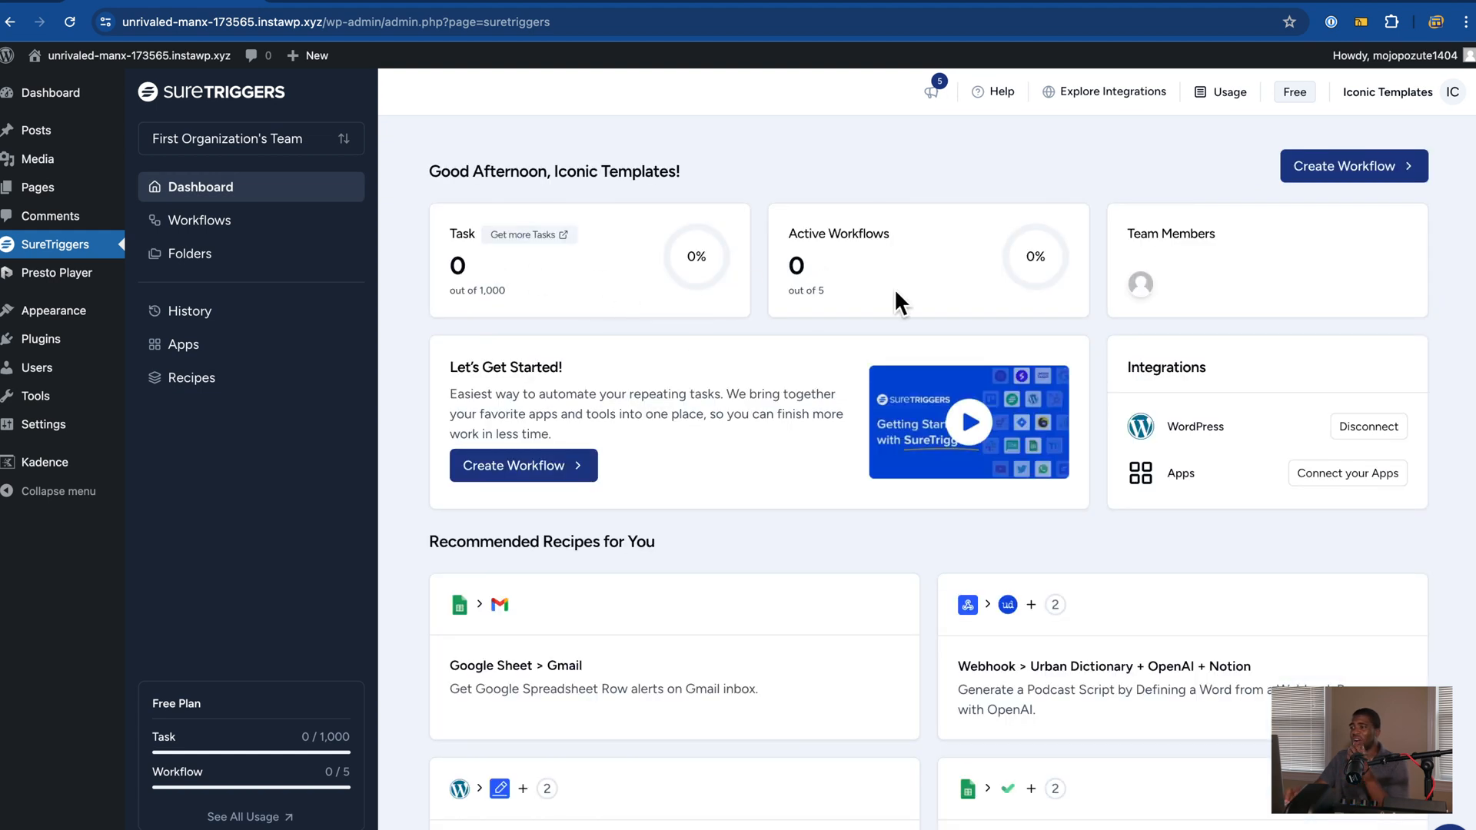
Step: Browse the Recipes library, switching between list view and card view
scroll(776, 371, down, 3)
scroll(784, 389, up, 1)
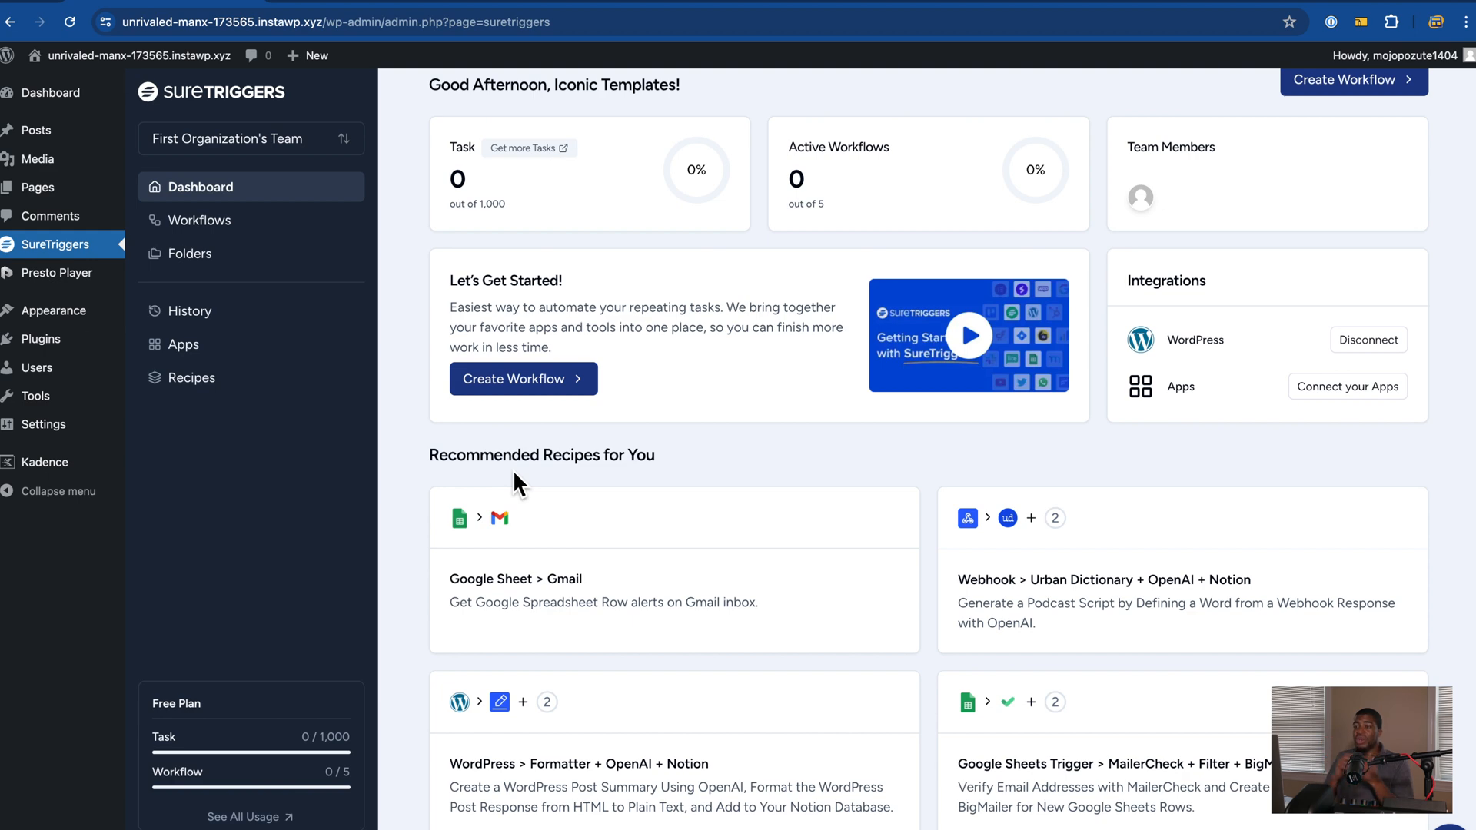
click(197, 393)
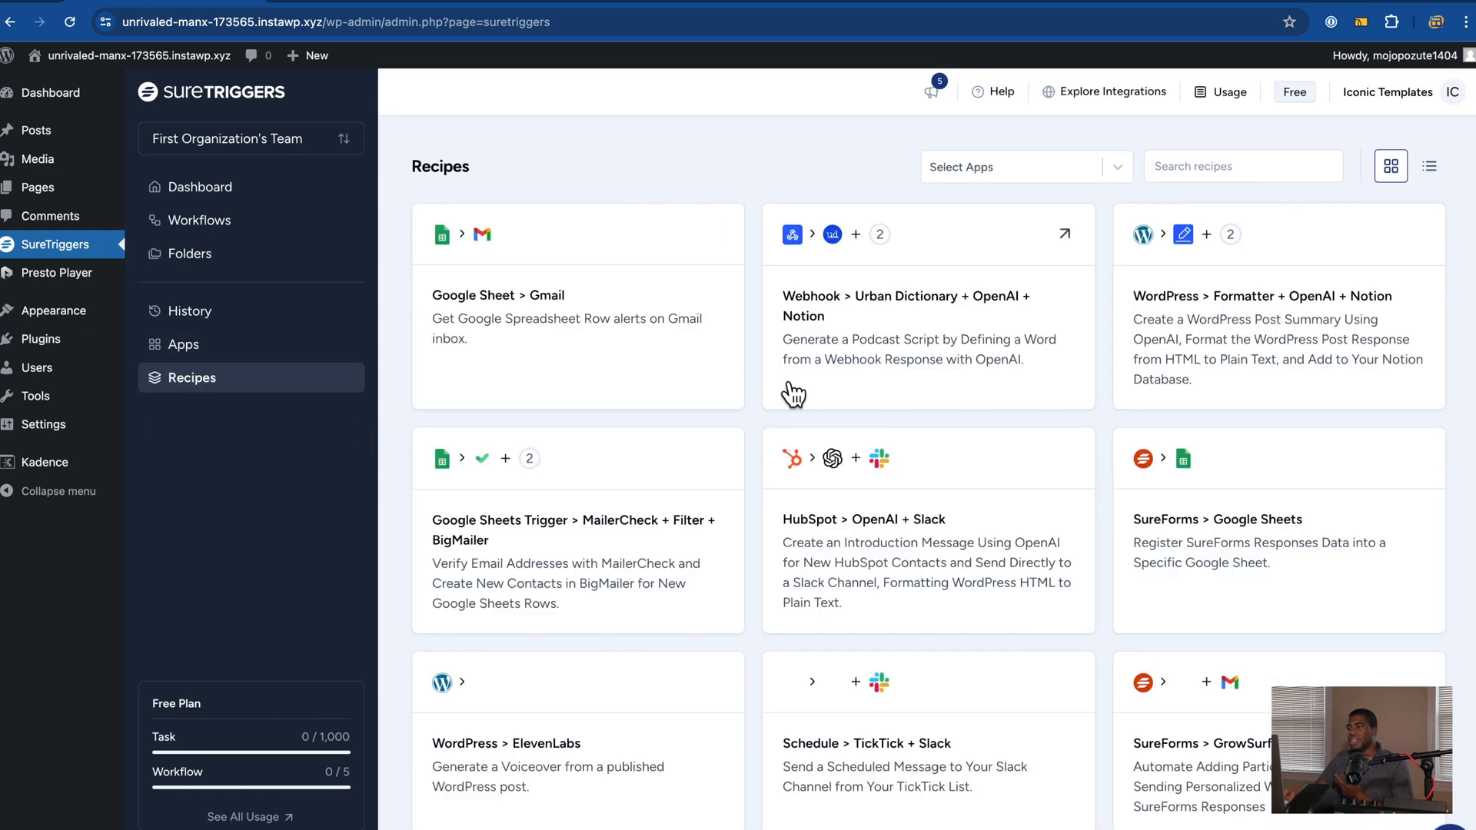
scroll(884, 538, down, 1)
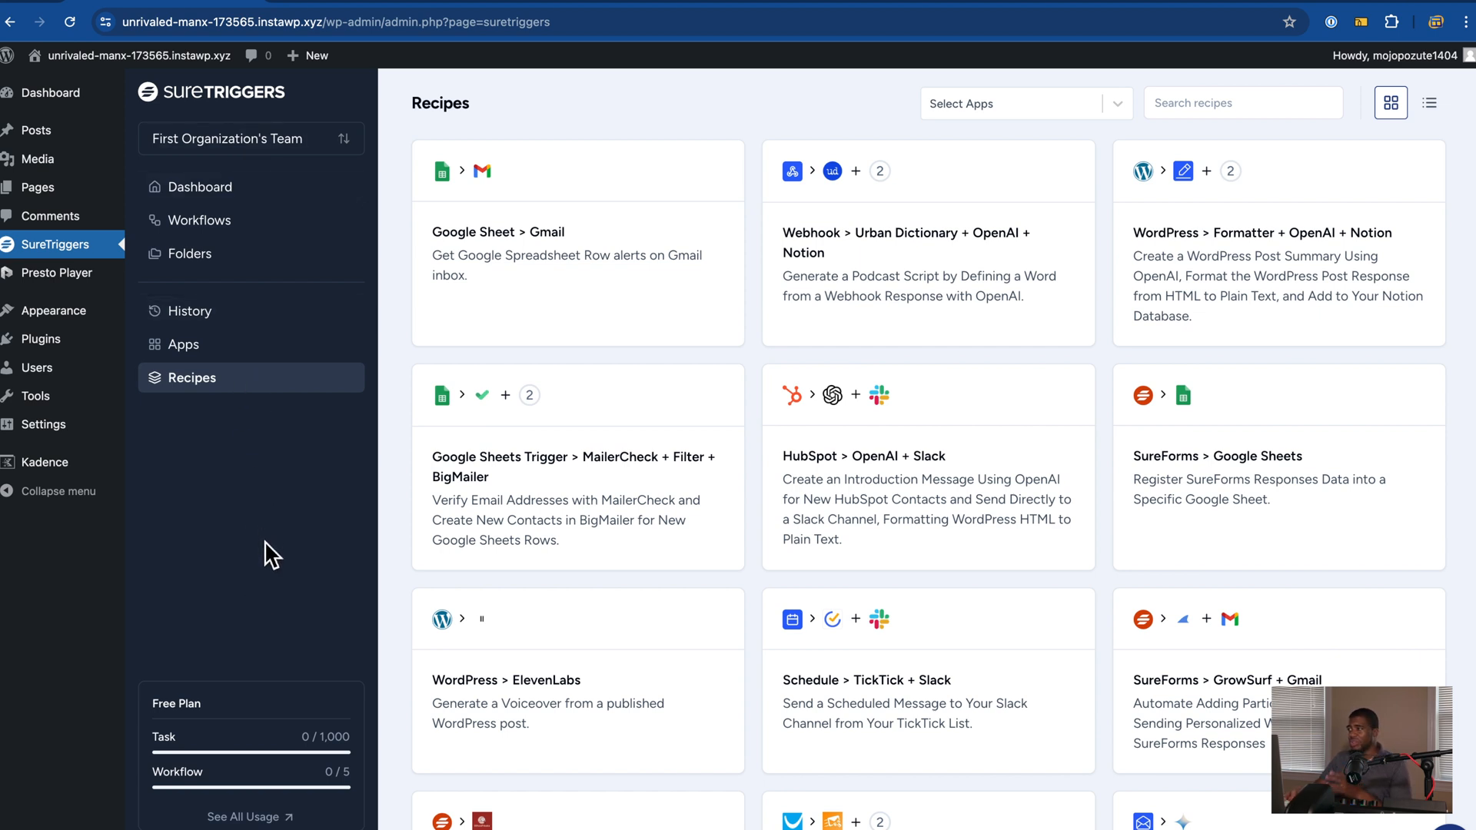
click(1432, 104)
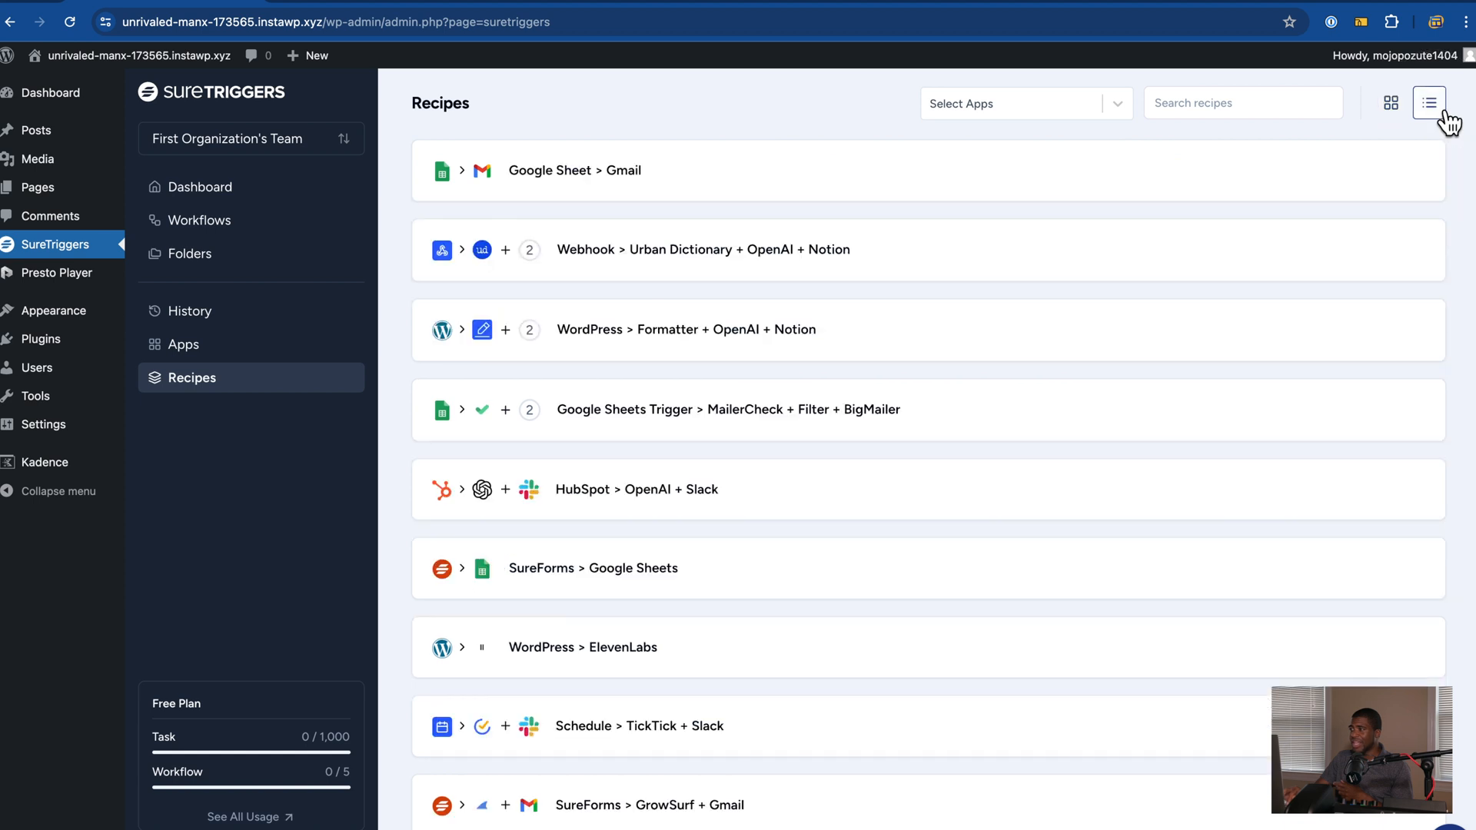
click(1391, 103)
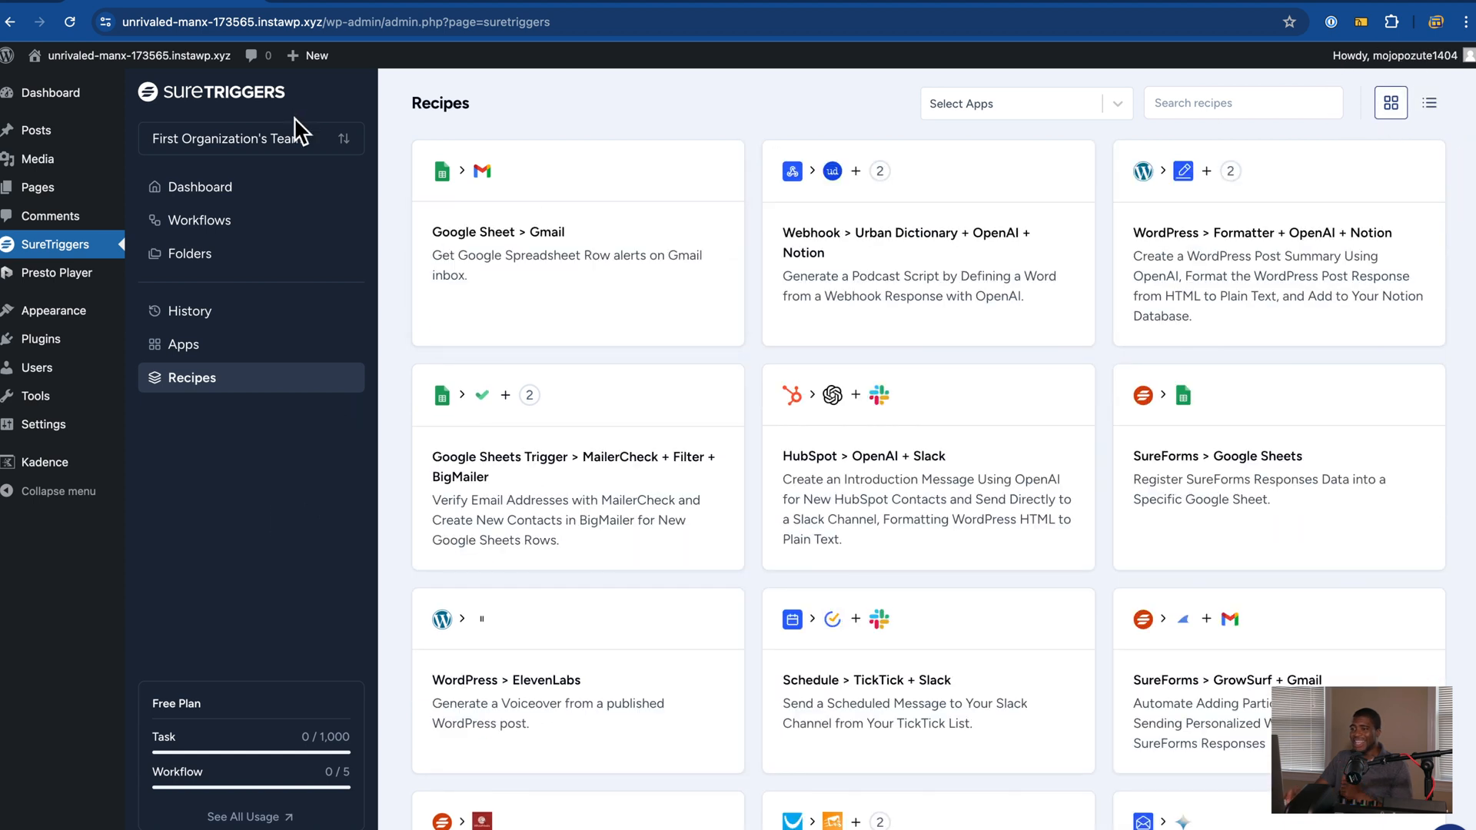
Step: Open the organization switcher, try creating another organization, then dismiss the list
click(303, 148)
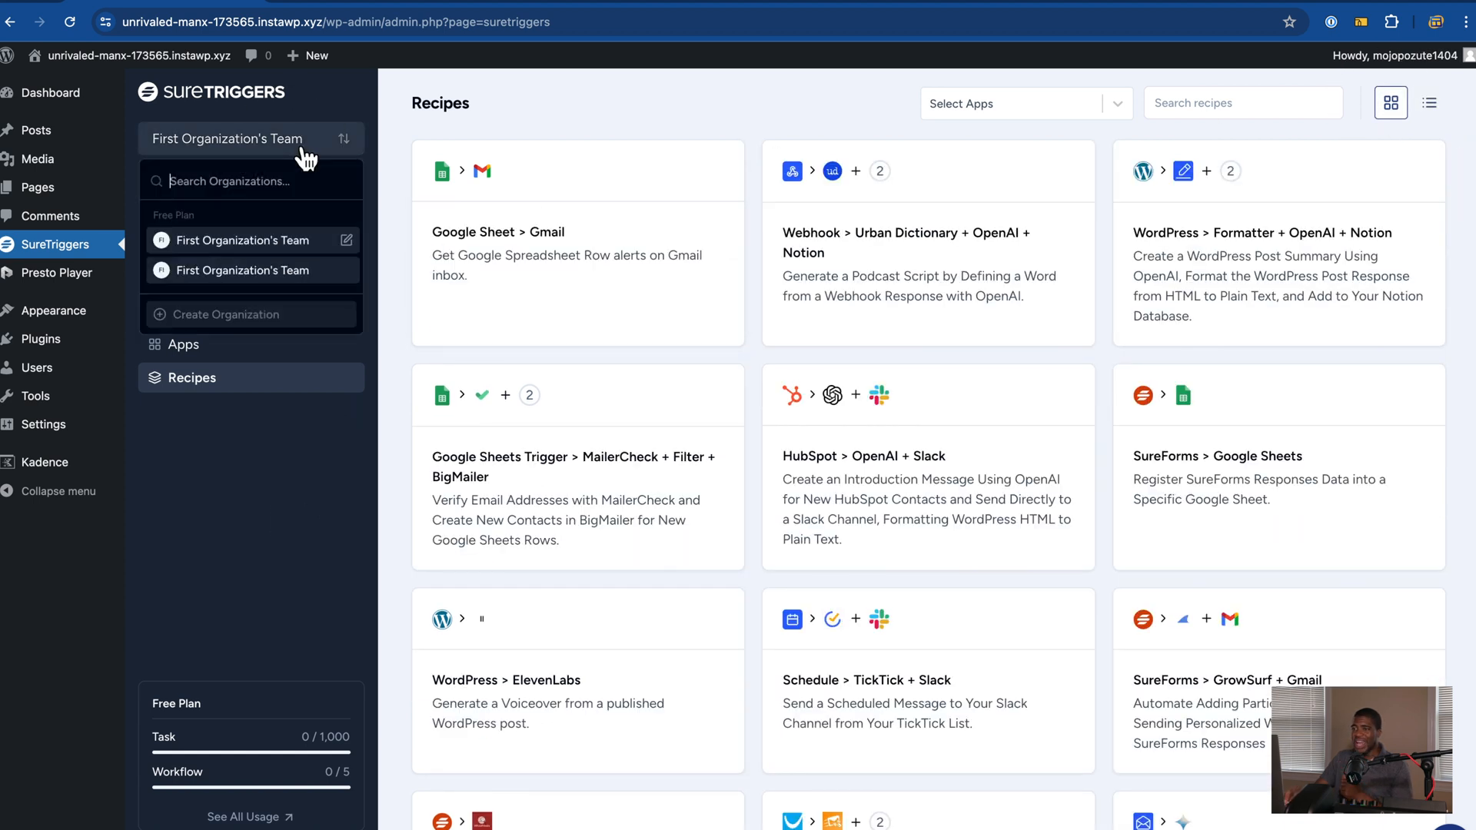
click(252, 315)
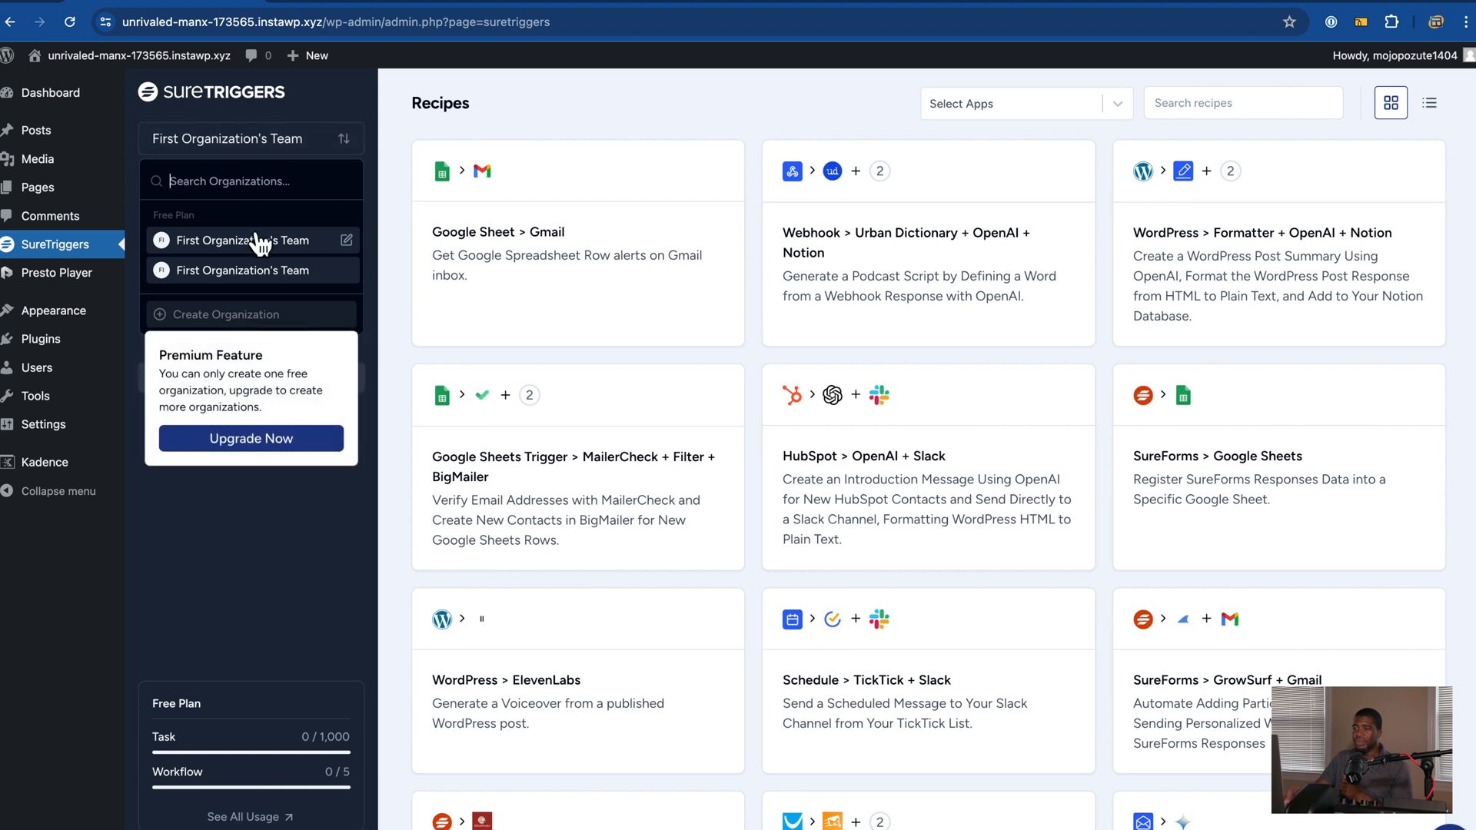
click(224, 558)
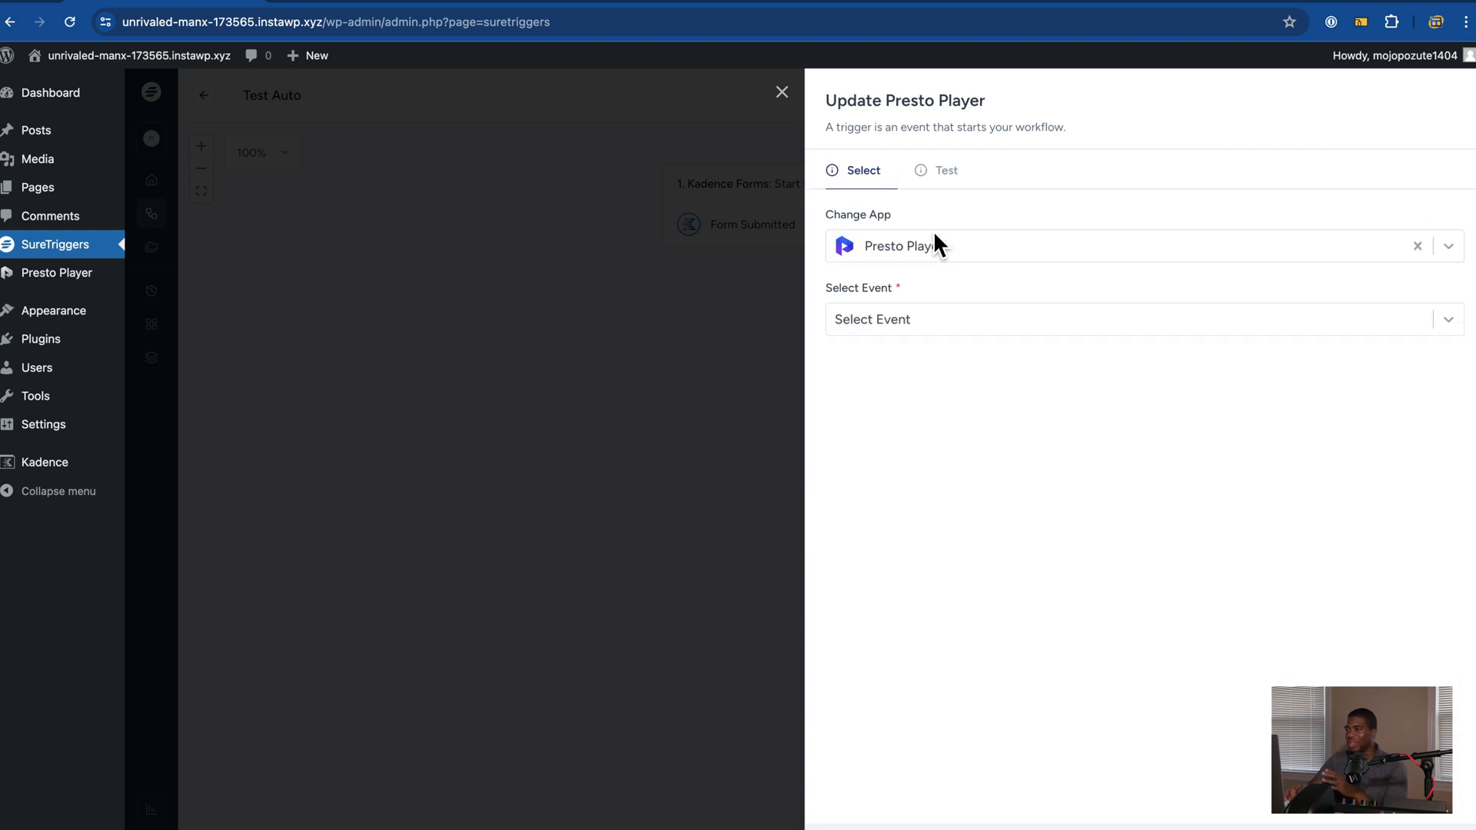
Step: Switch the Presto Player trigger event from Video Watched to Video Completed
click(919, 319)
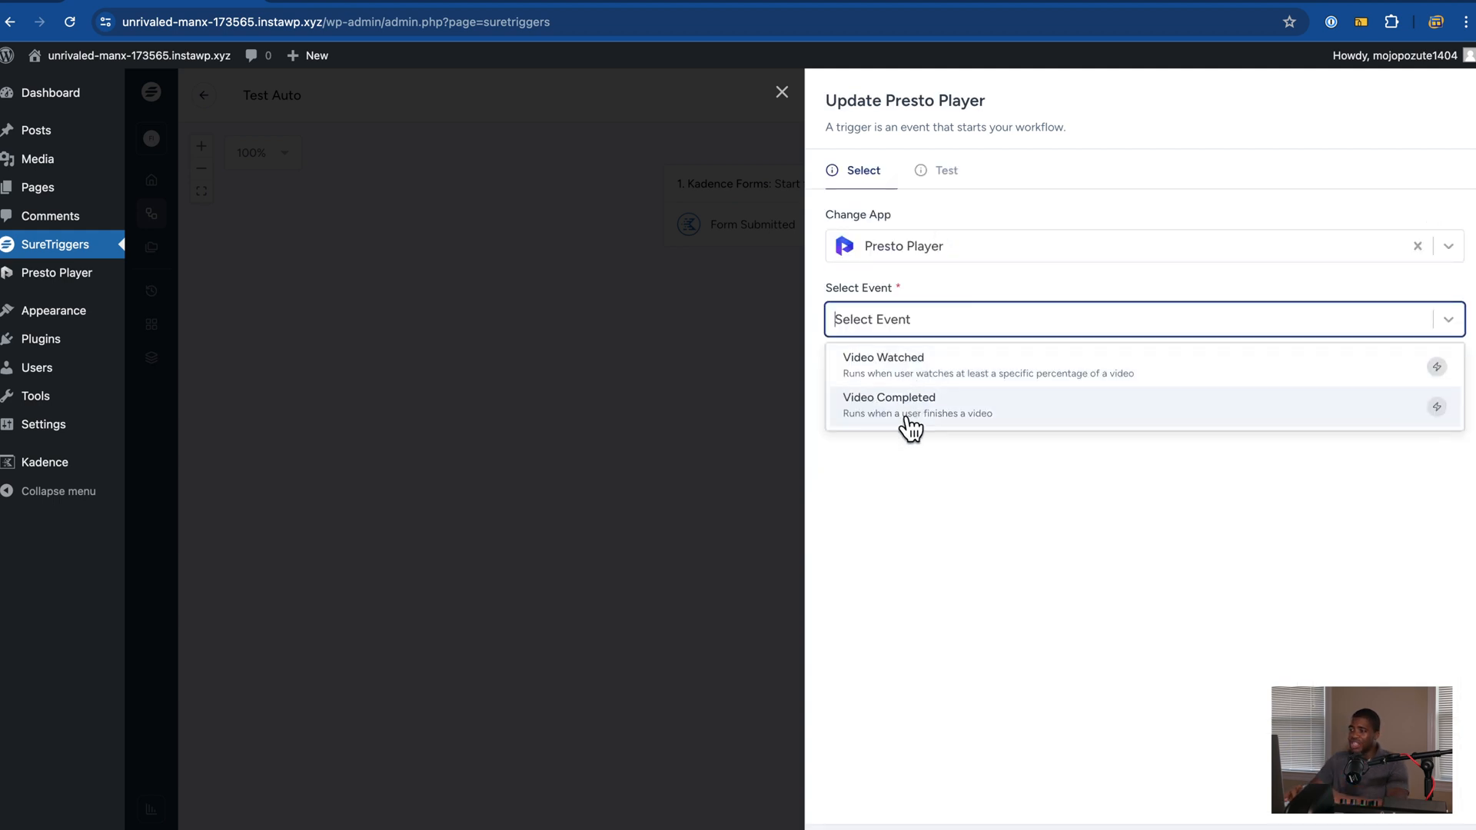
click(907, 375)
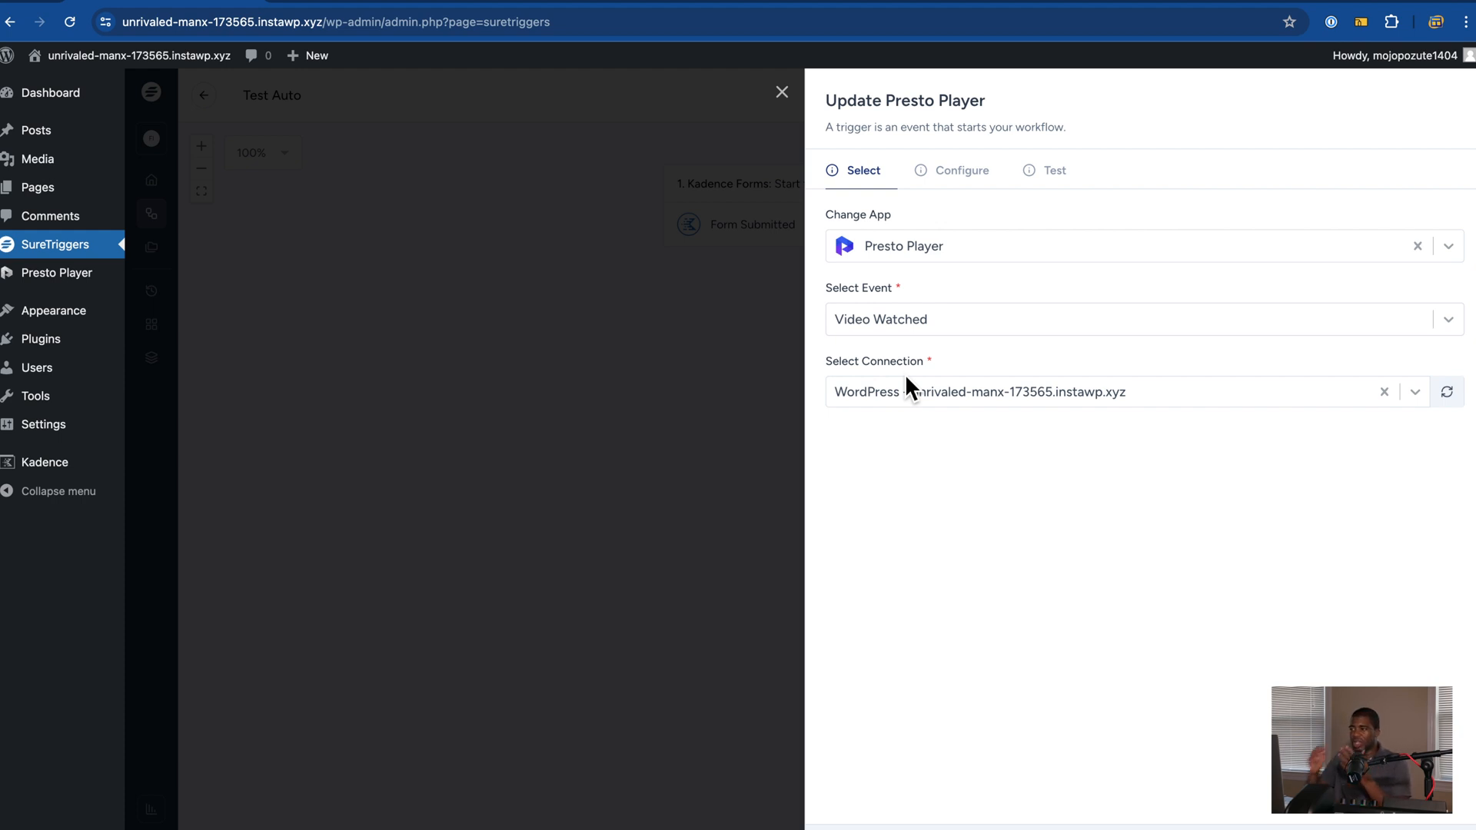
click(929, 329)
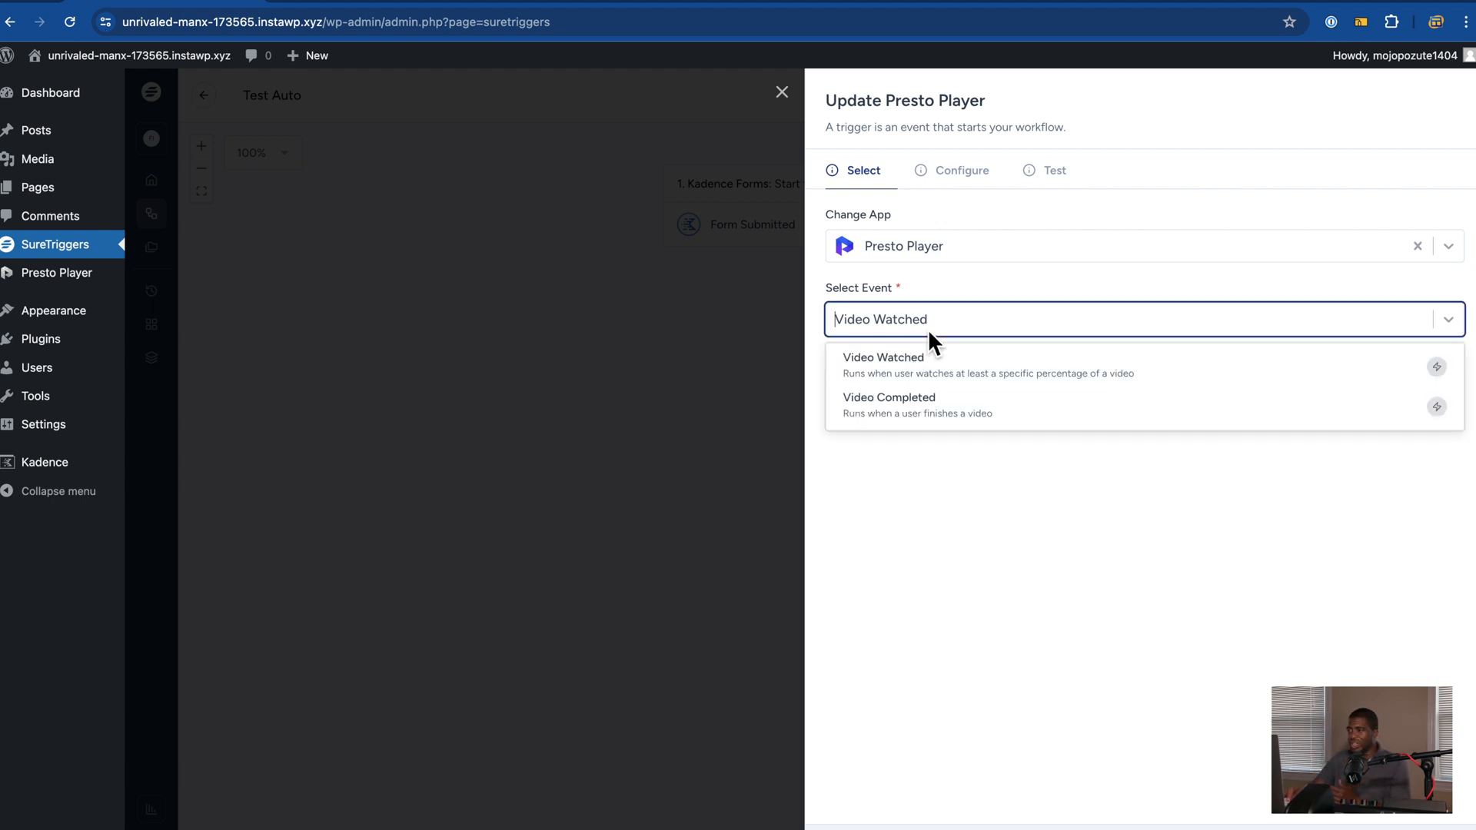
click(958, 415)
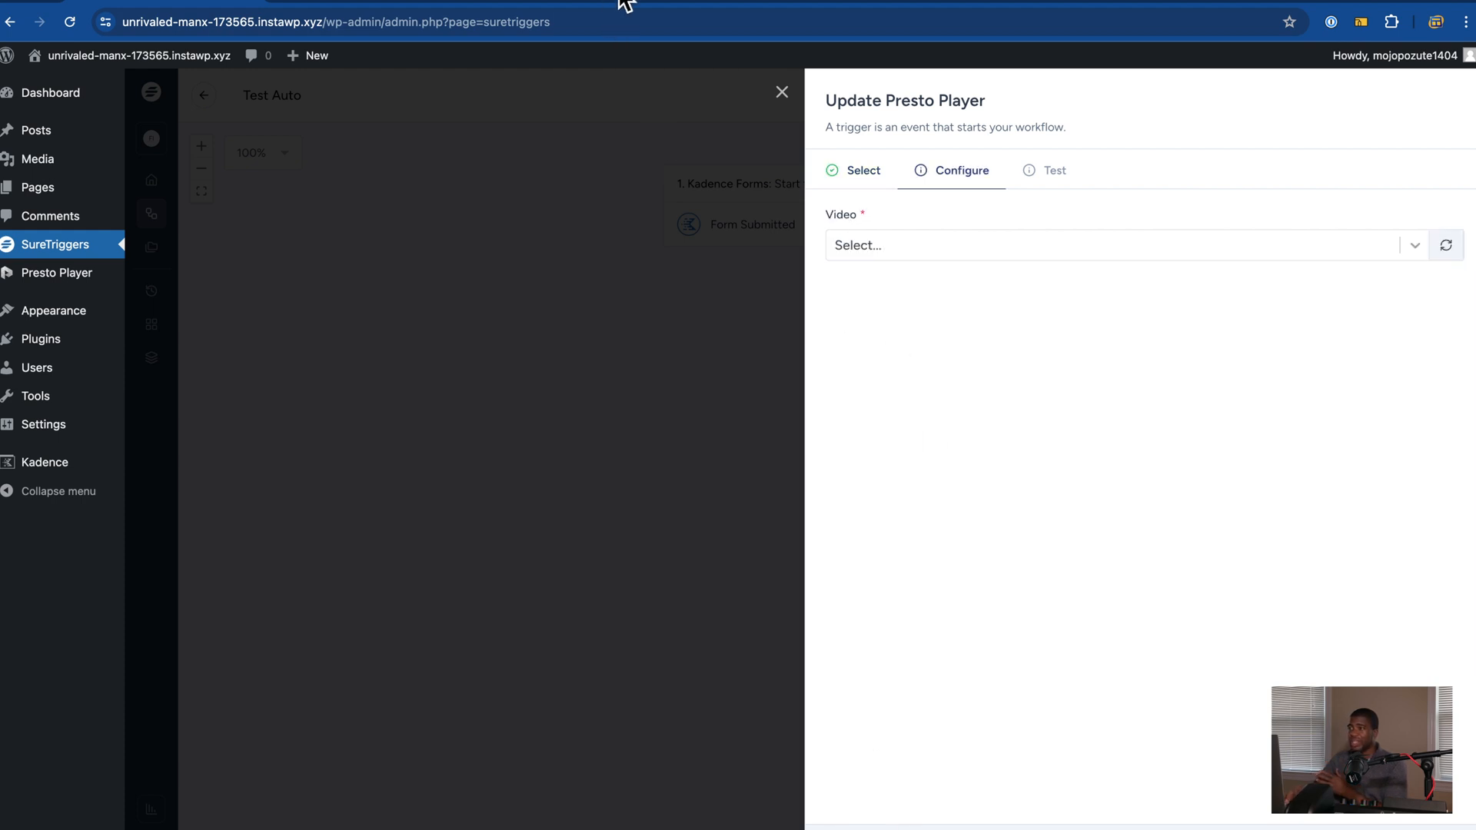
click(713, 6)
scroll(551, 338, down, 2)
Step: Filter the Presto Player integration page by Triggers, then Actions, and return to the Test Auto editor
scroll(551, 343, up, 2)
click(749, 286)
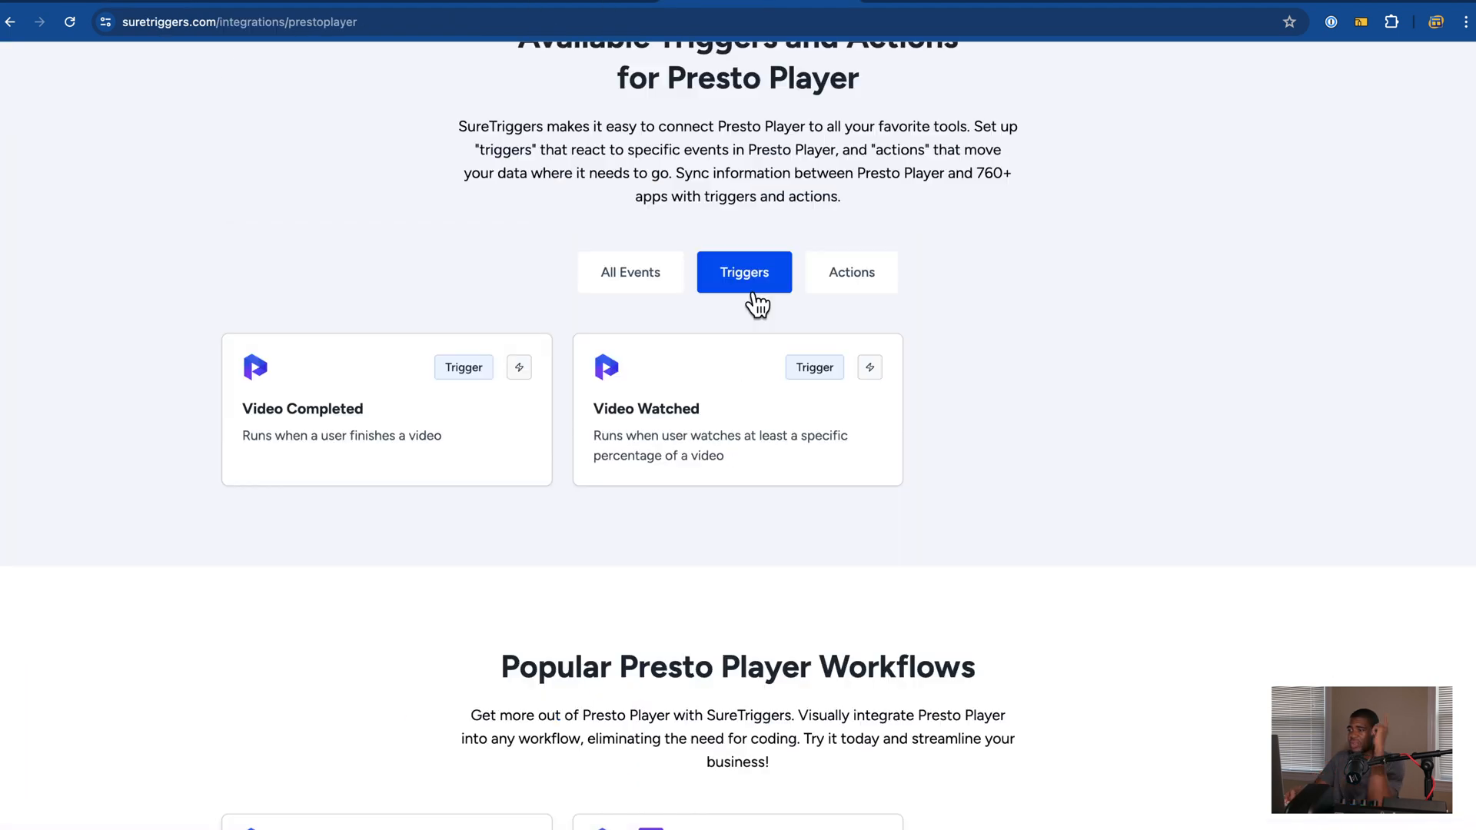
click(871, 279)
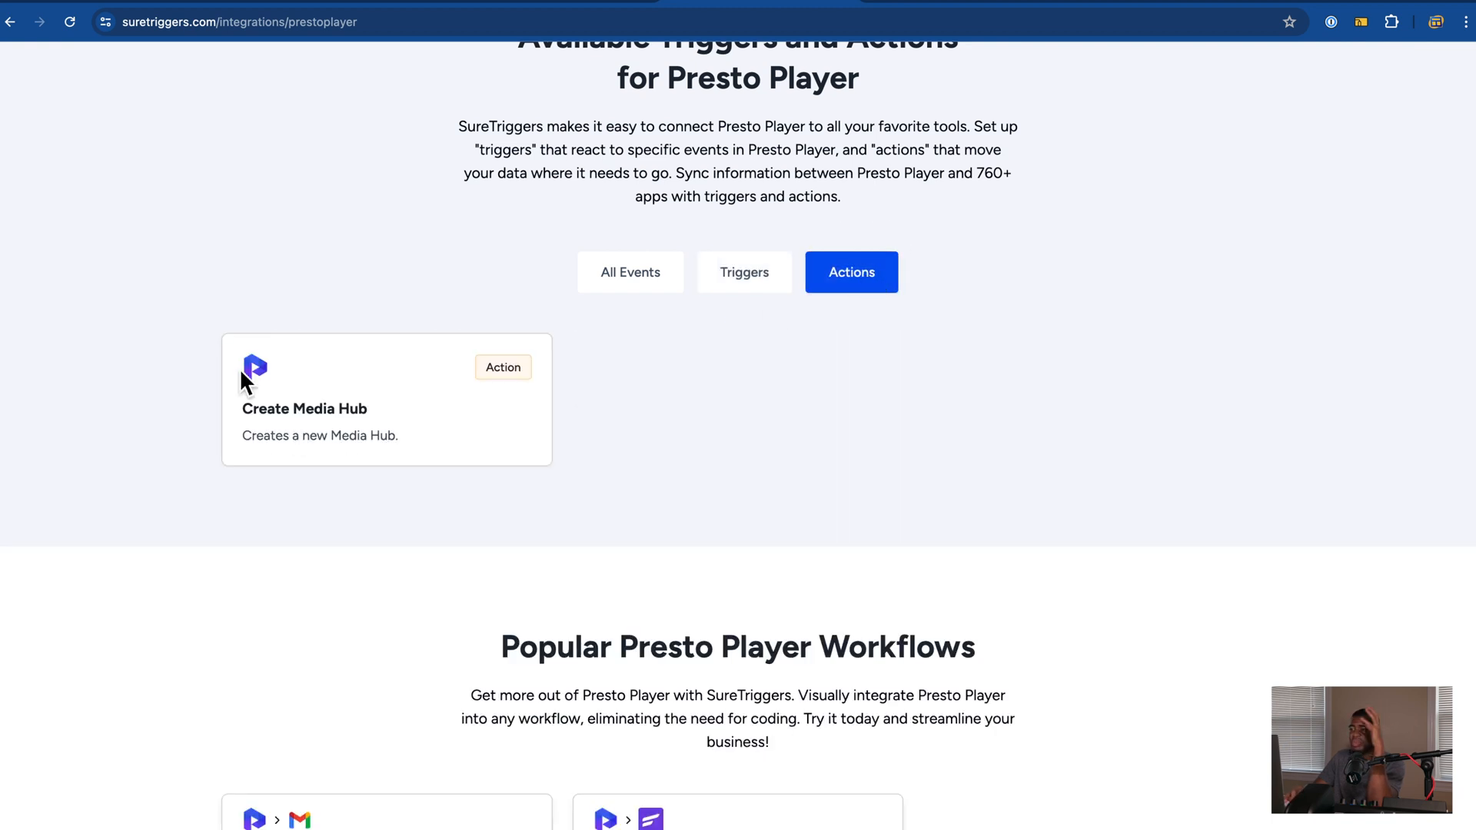
click(507, 4)
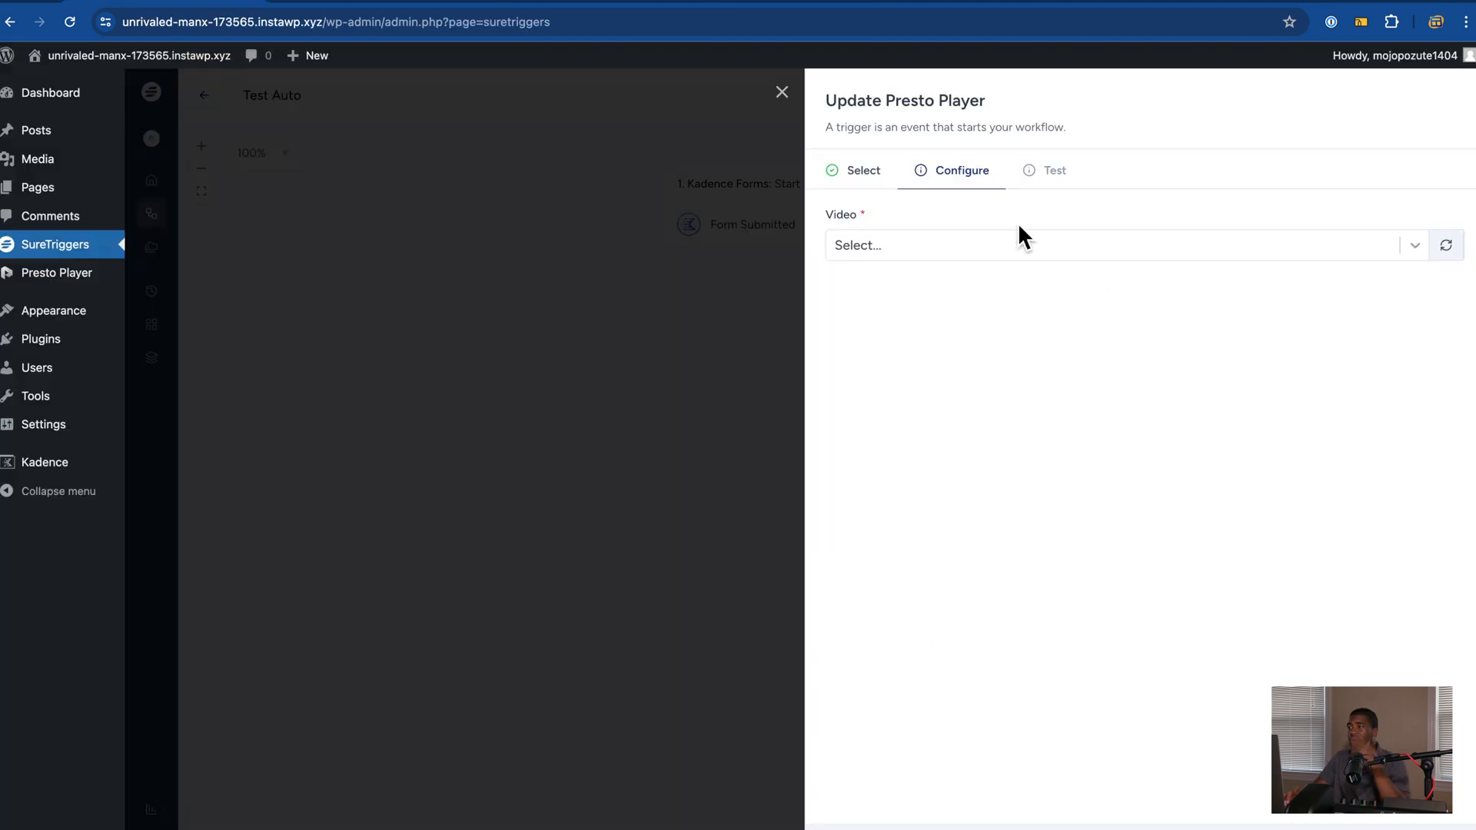
click(963, 251)
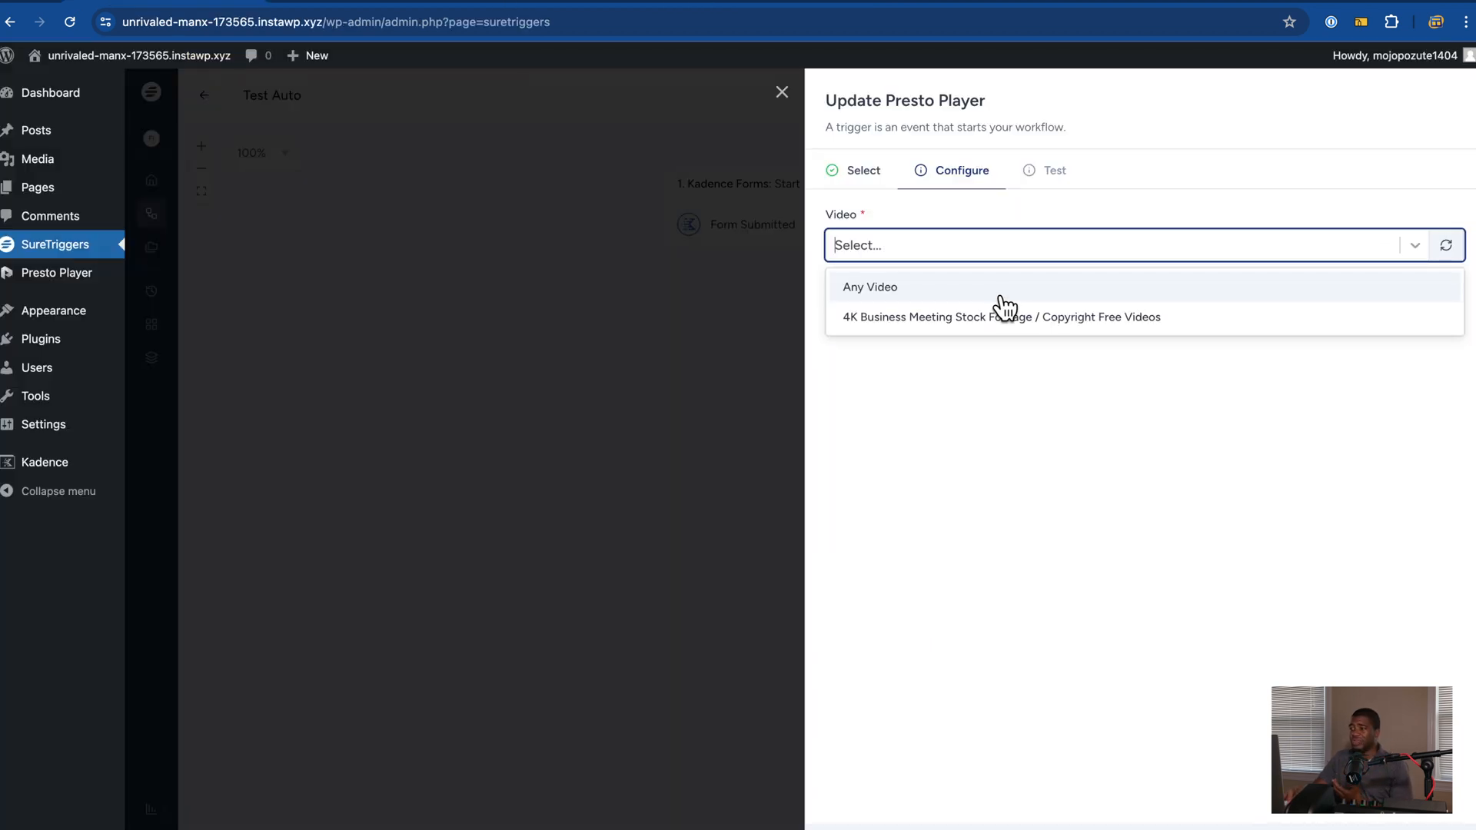
Step: Limit the trigger to the 4K Business Meeting video and pick Presto Player as the action app
click(994, 316)
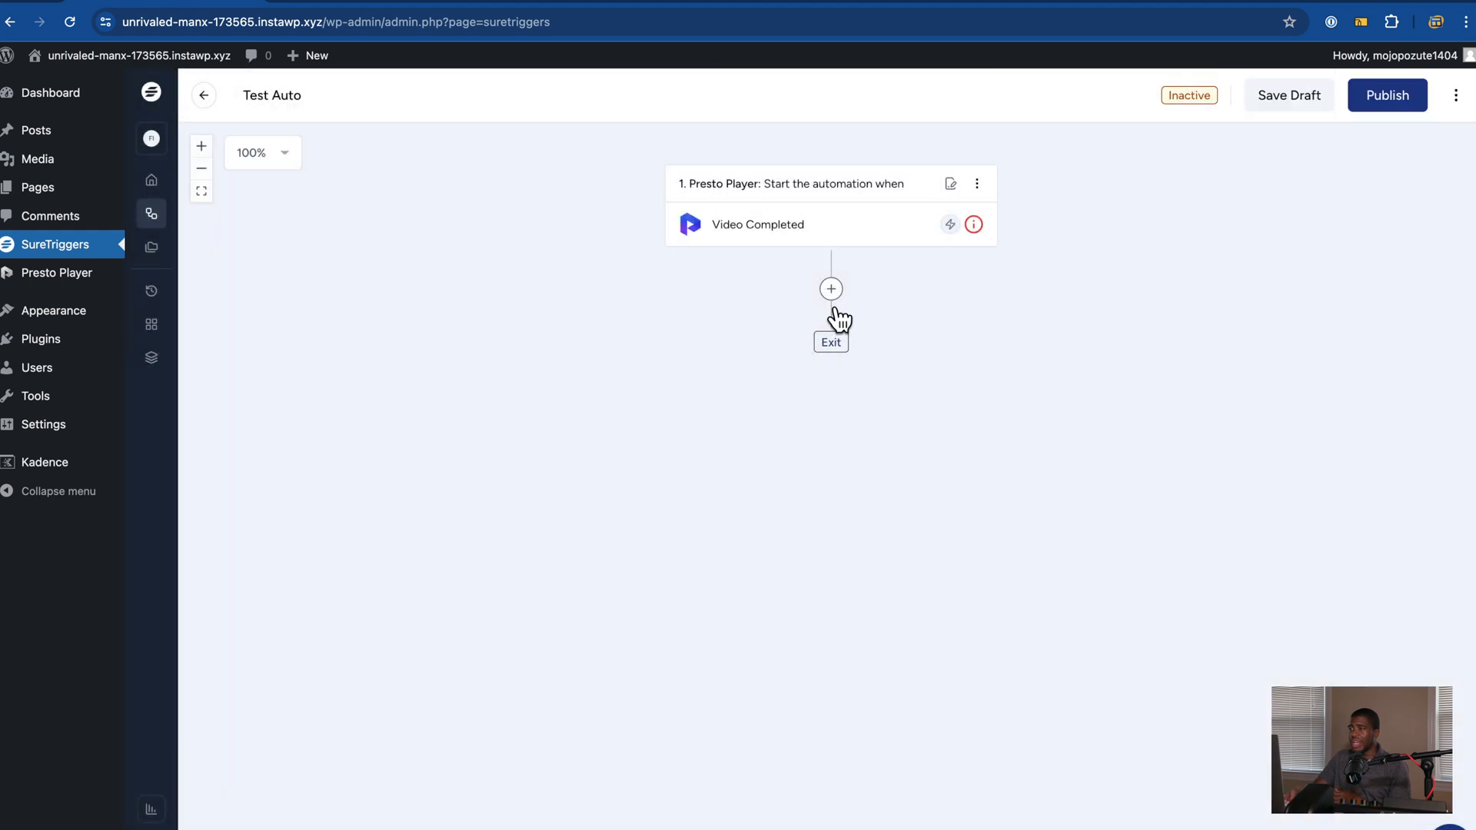
click(838, 297)
click(901, 182)
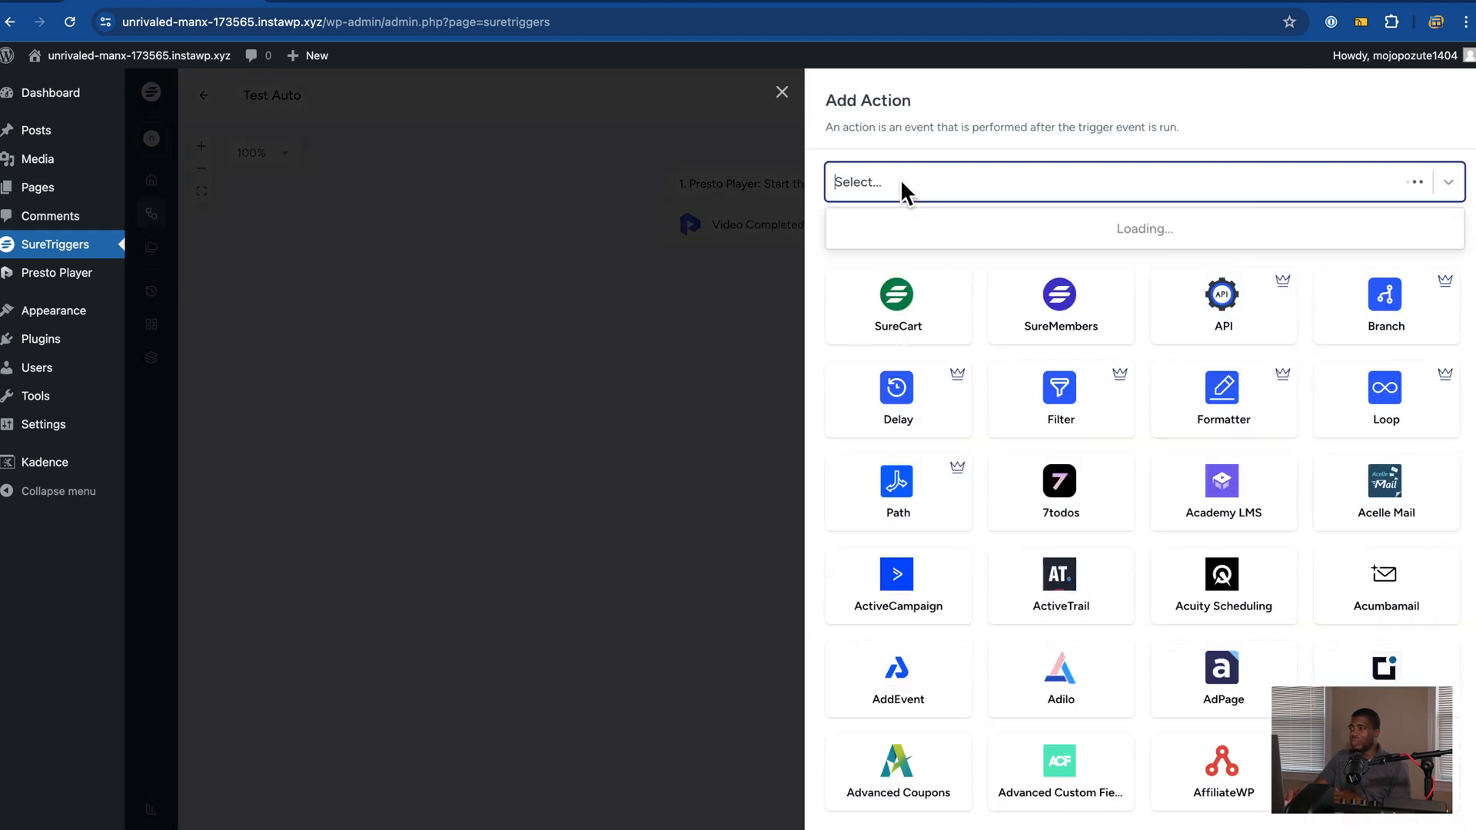
text(presto)
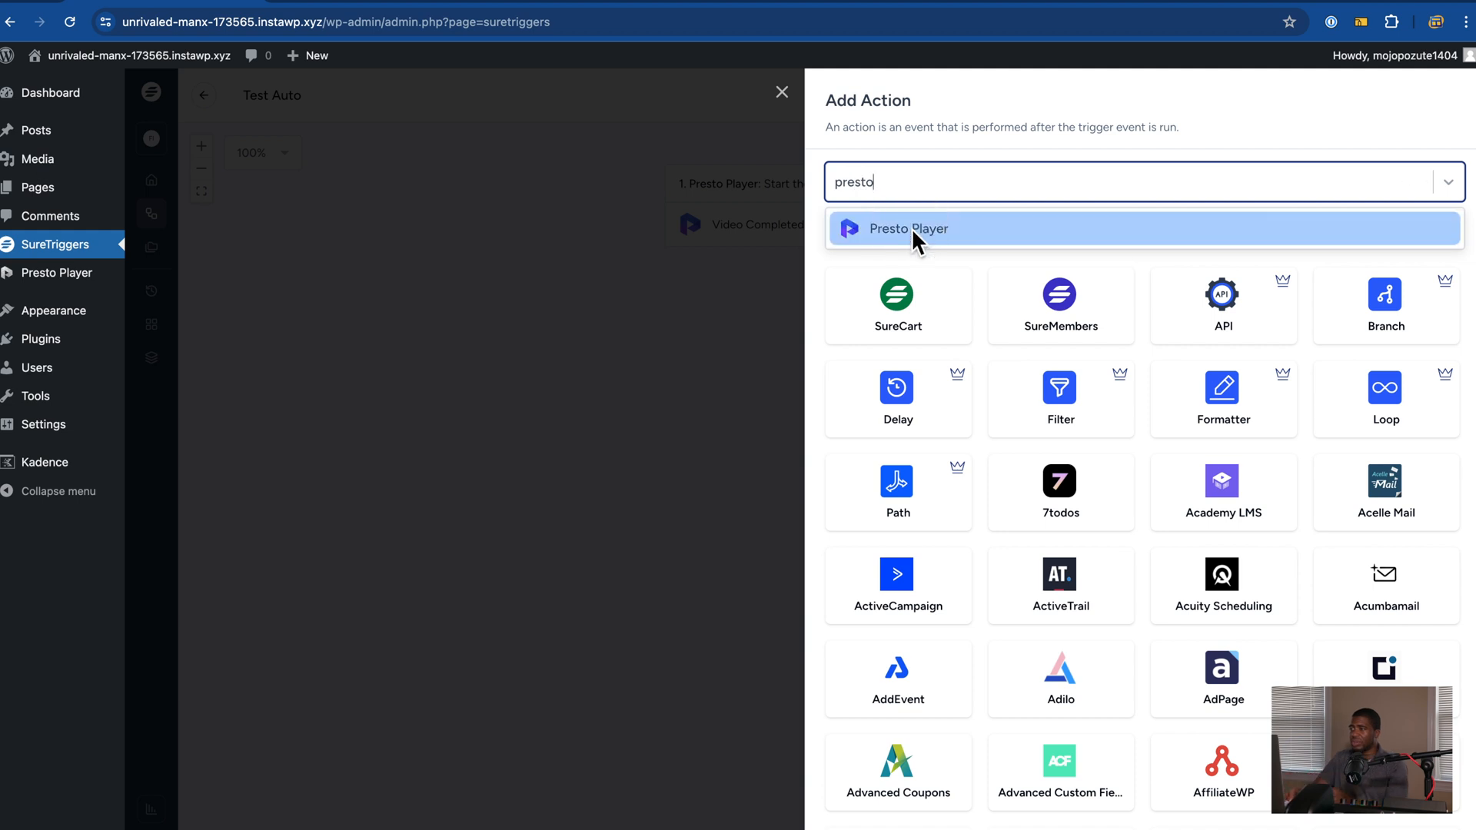
click(911, 228)
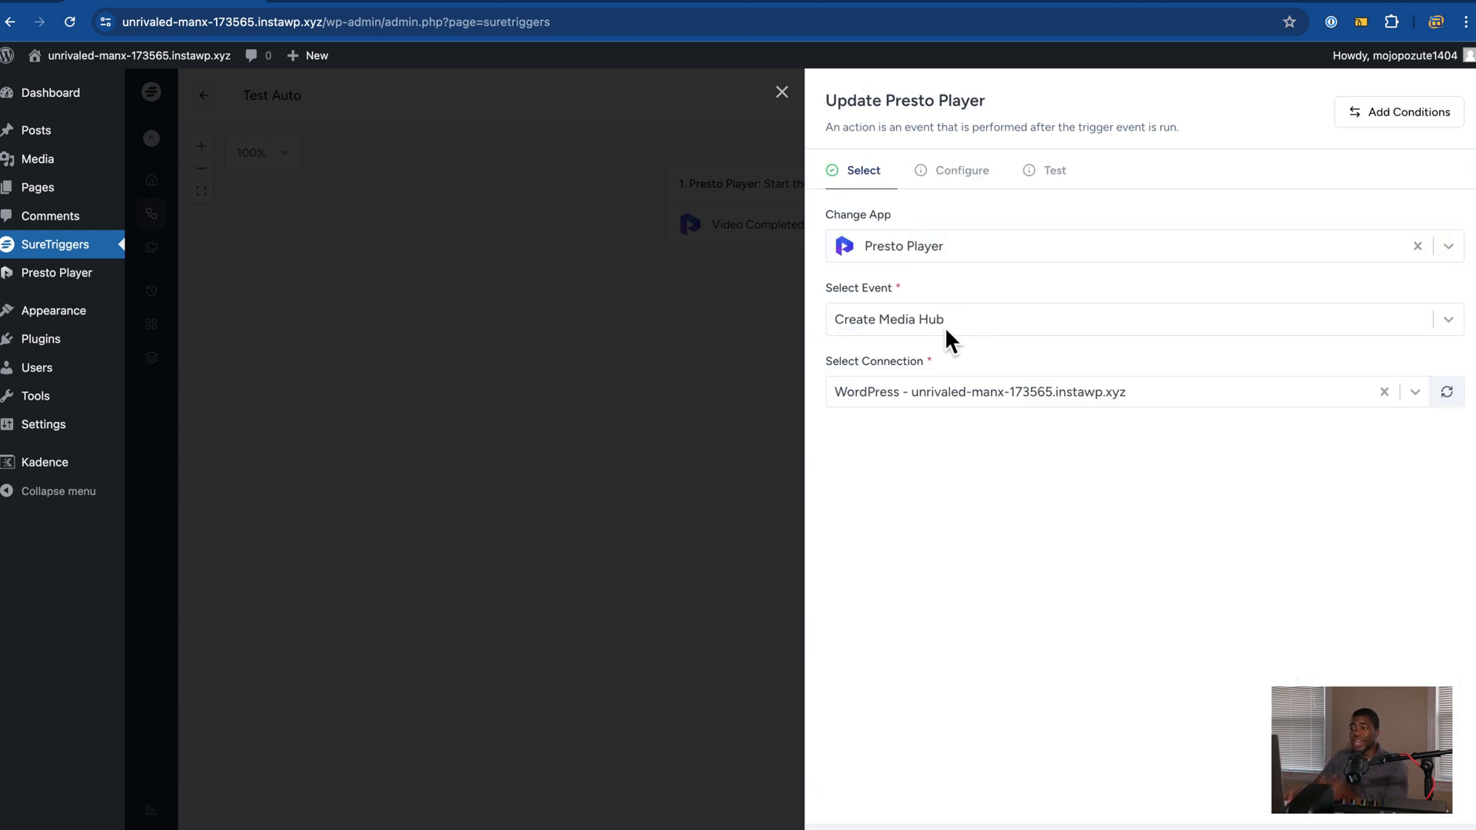
Step: Review the Create Media Hub fields (Title, Youtube Video URL, Author) and close without adding the action
click(891, 248)
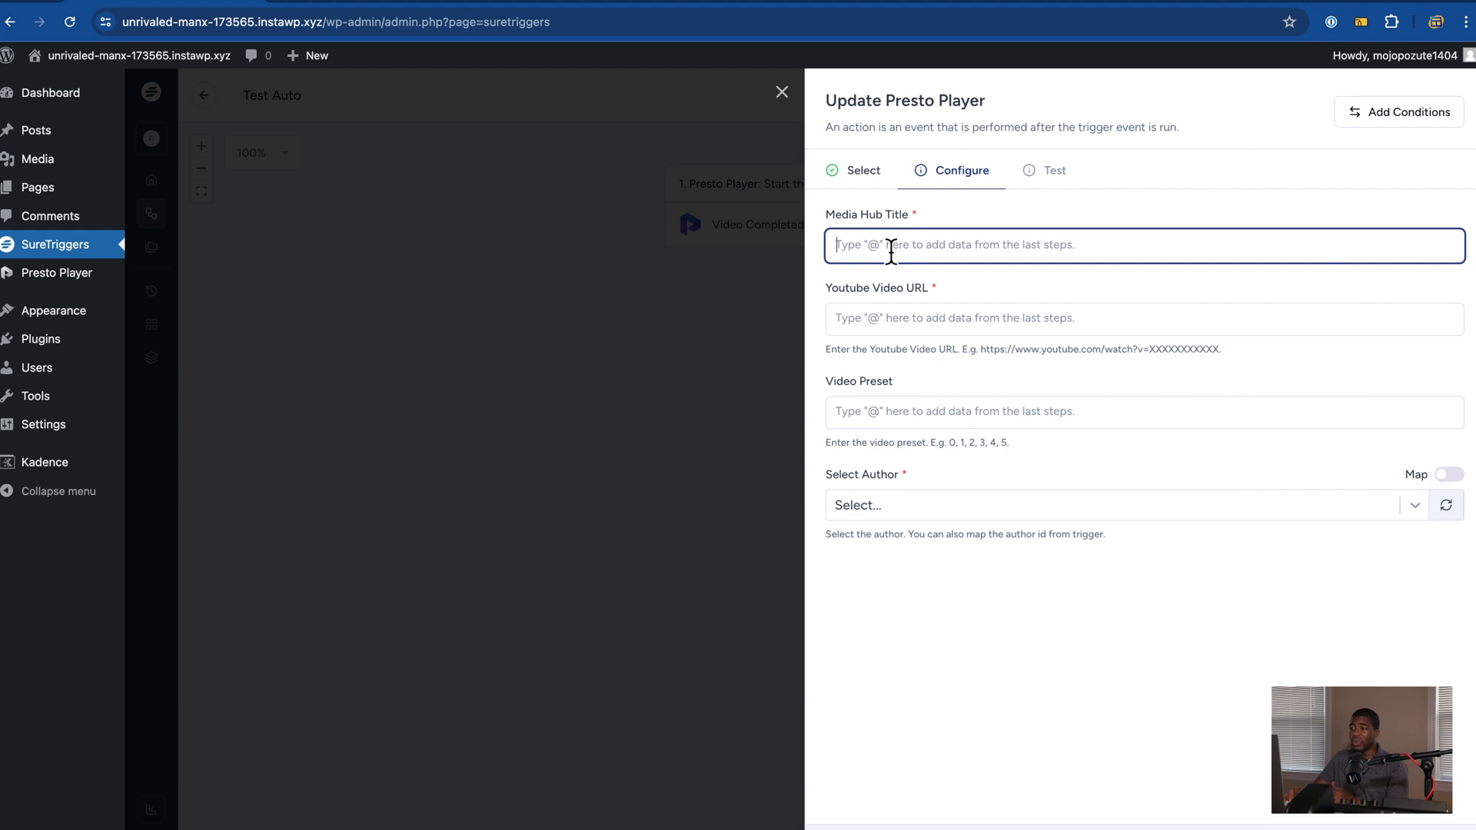
click(898, 322)
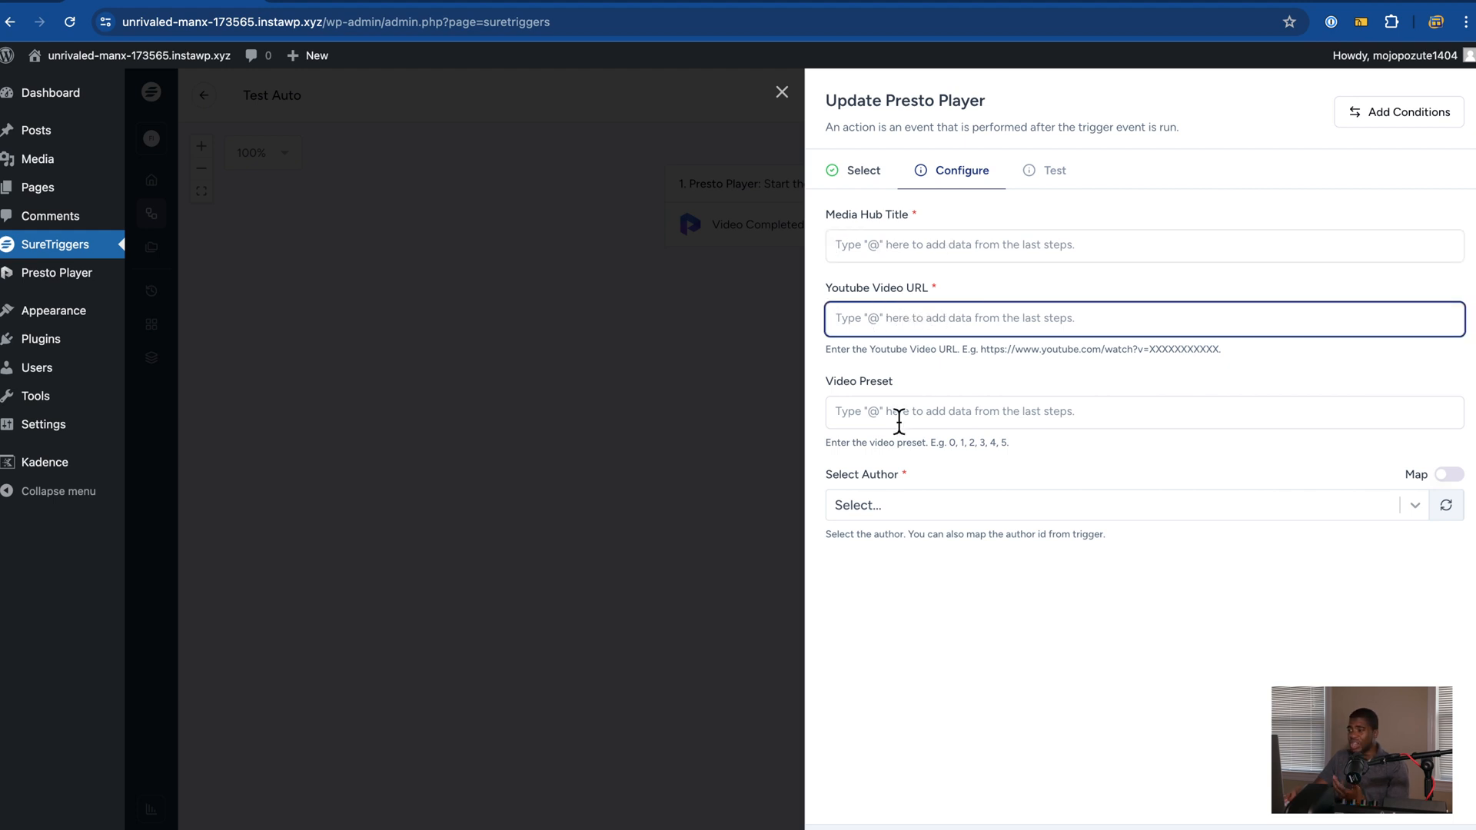
click(915, 513)
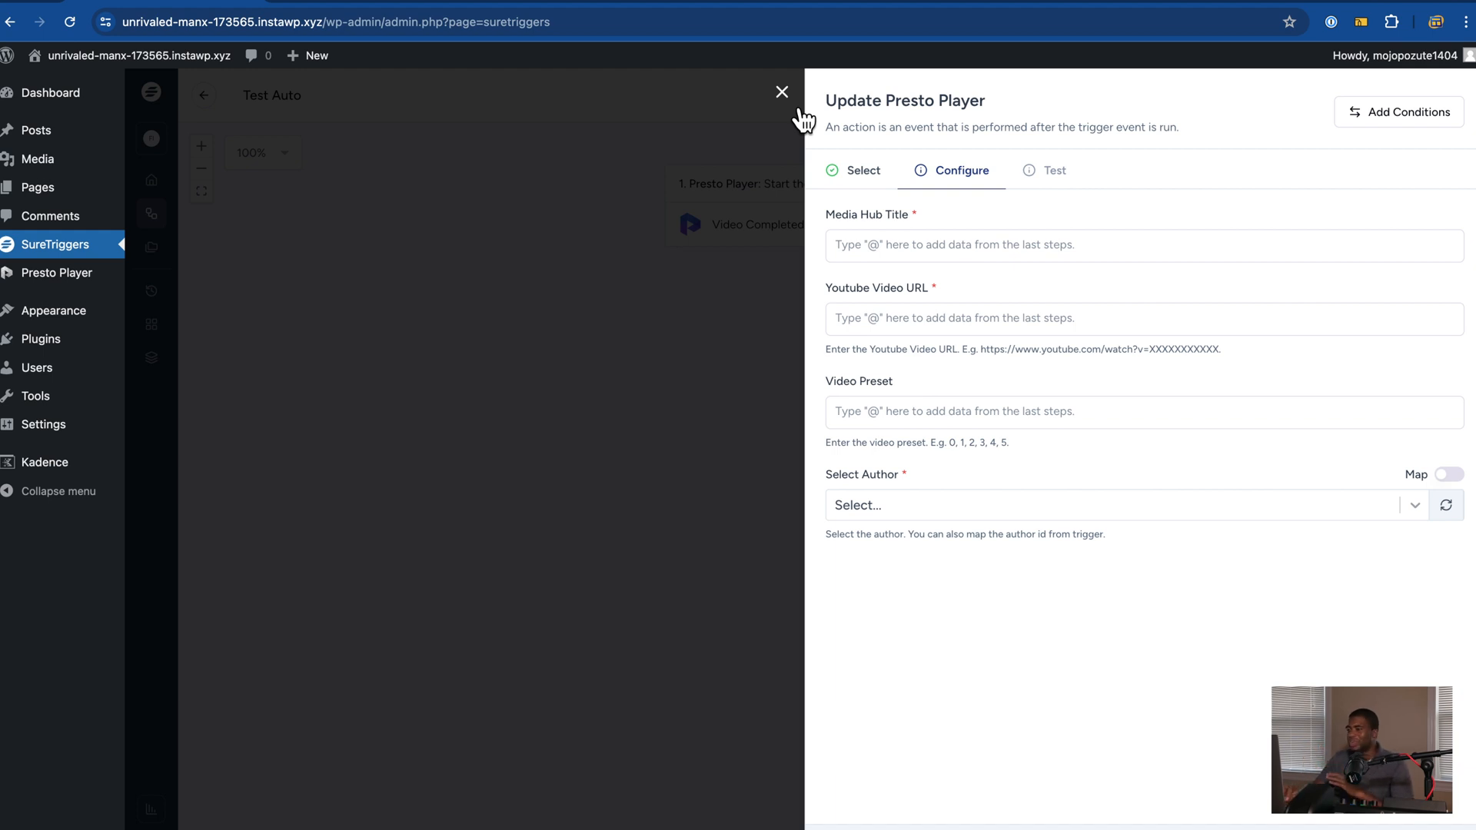
click(783, 96)
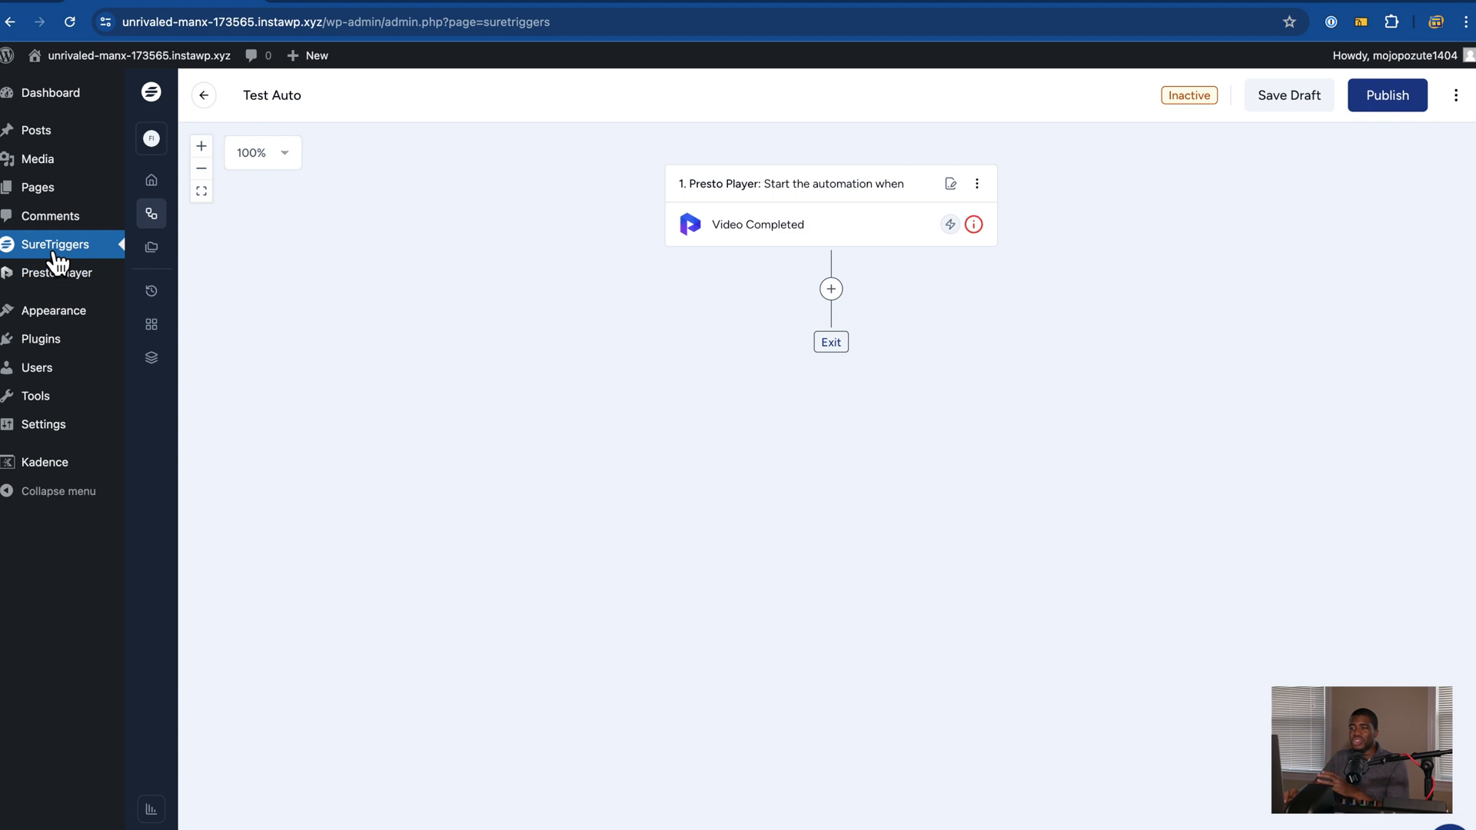
mouse_move(60, 289)
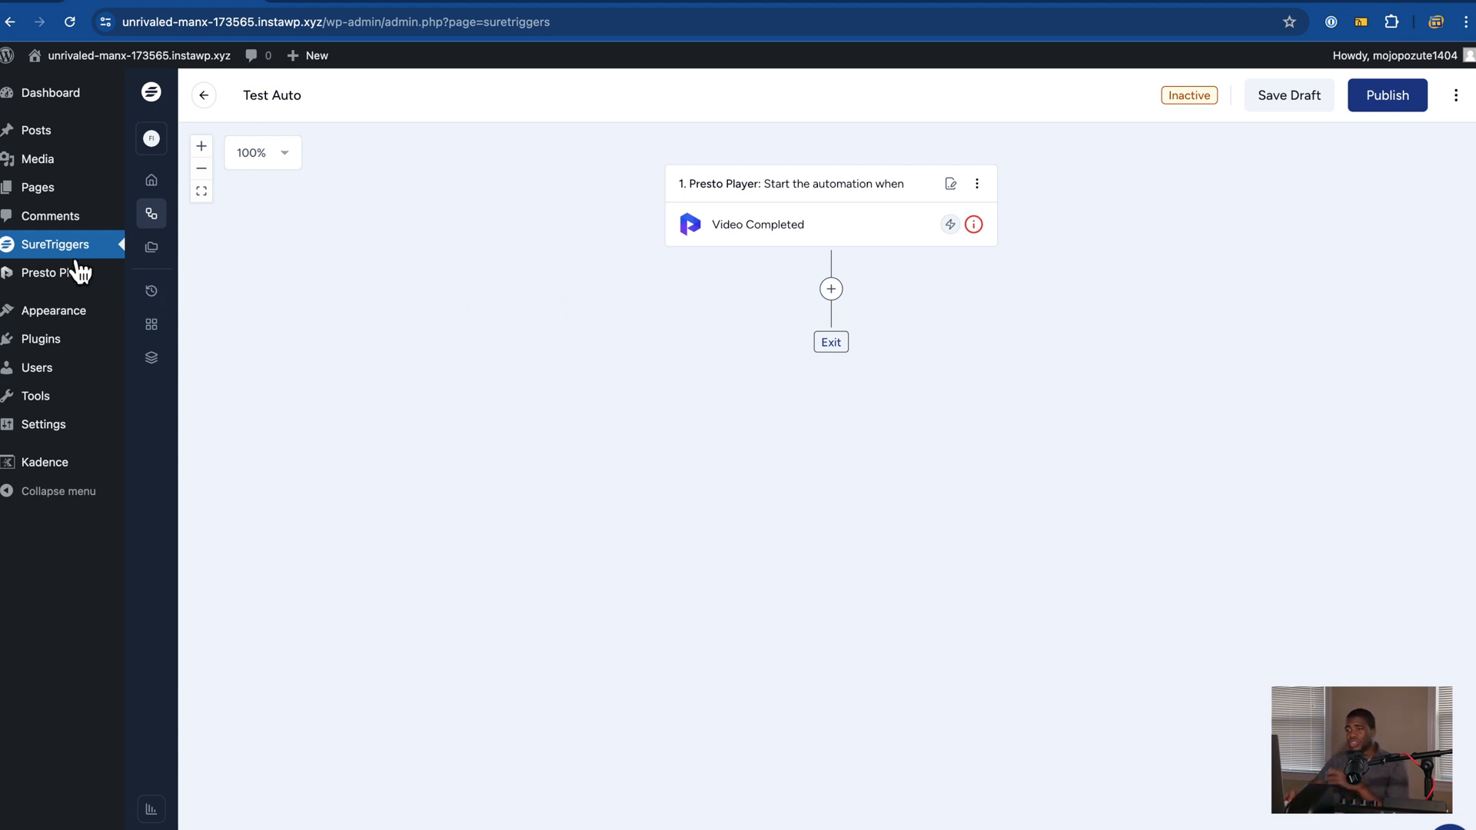
mouse_move(73, 291)
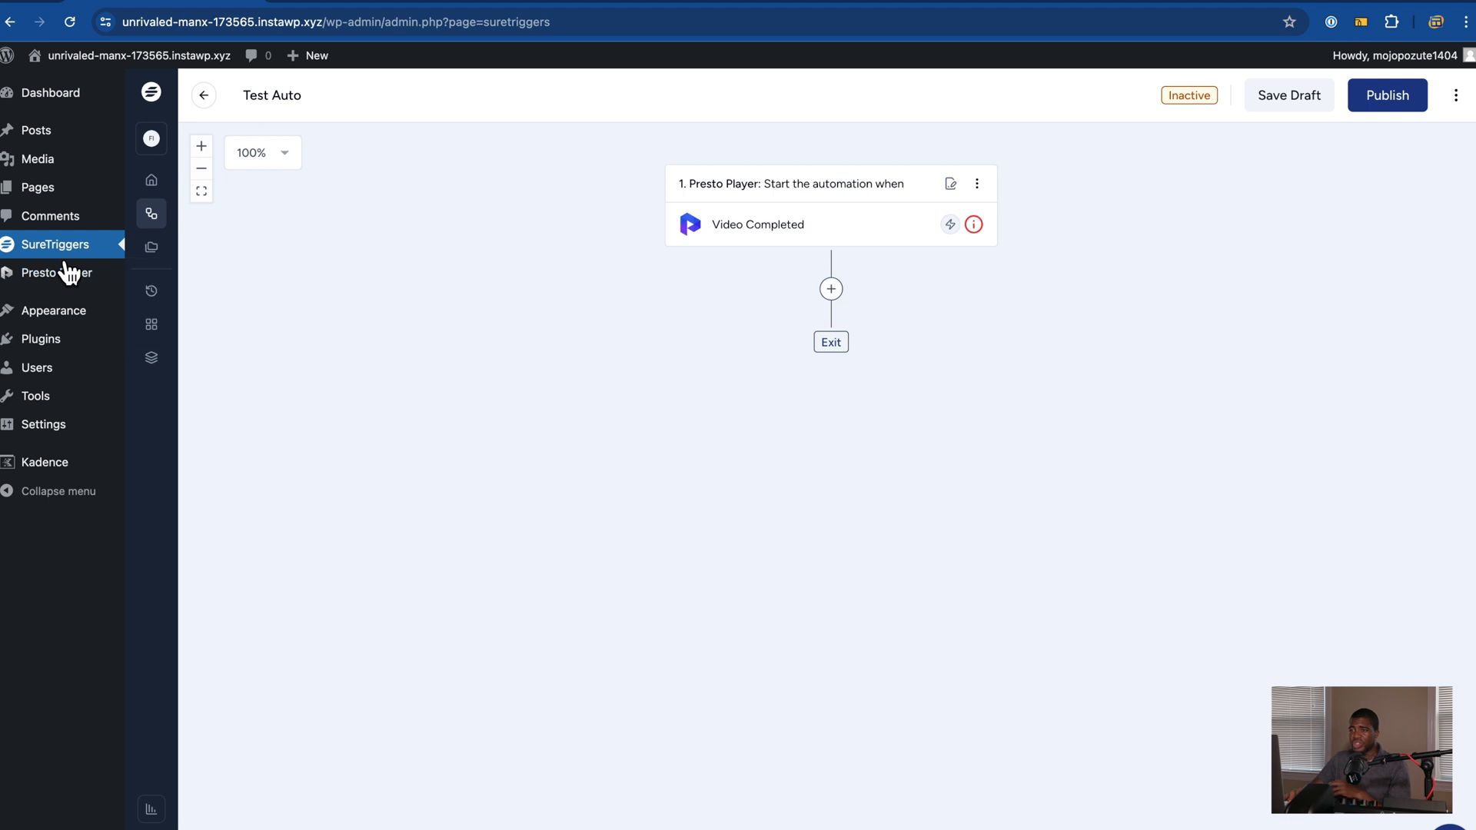